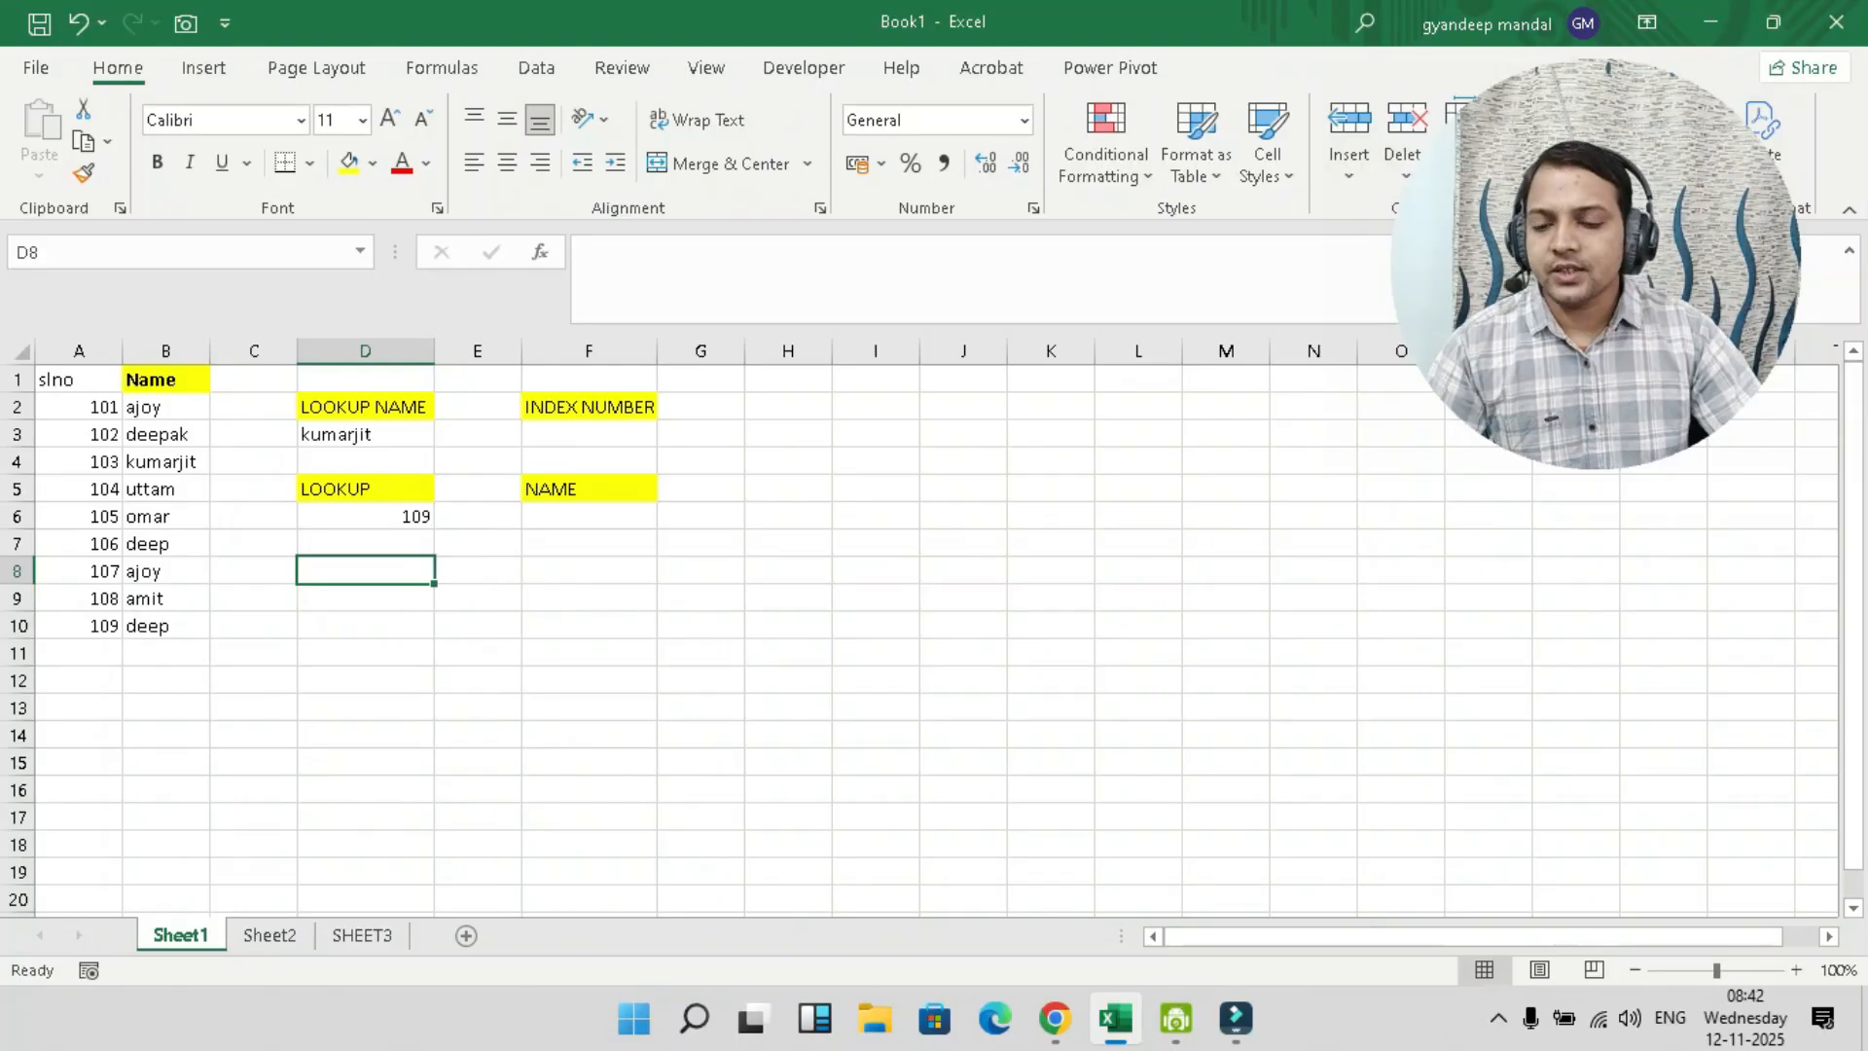
- Enter the formula =MATCH(D3,B2:B10,0) in F3 to find the lookup name's exact-match position in the Name list
left_click(365, 434)
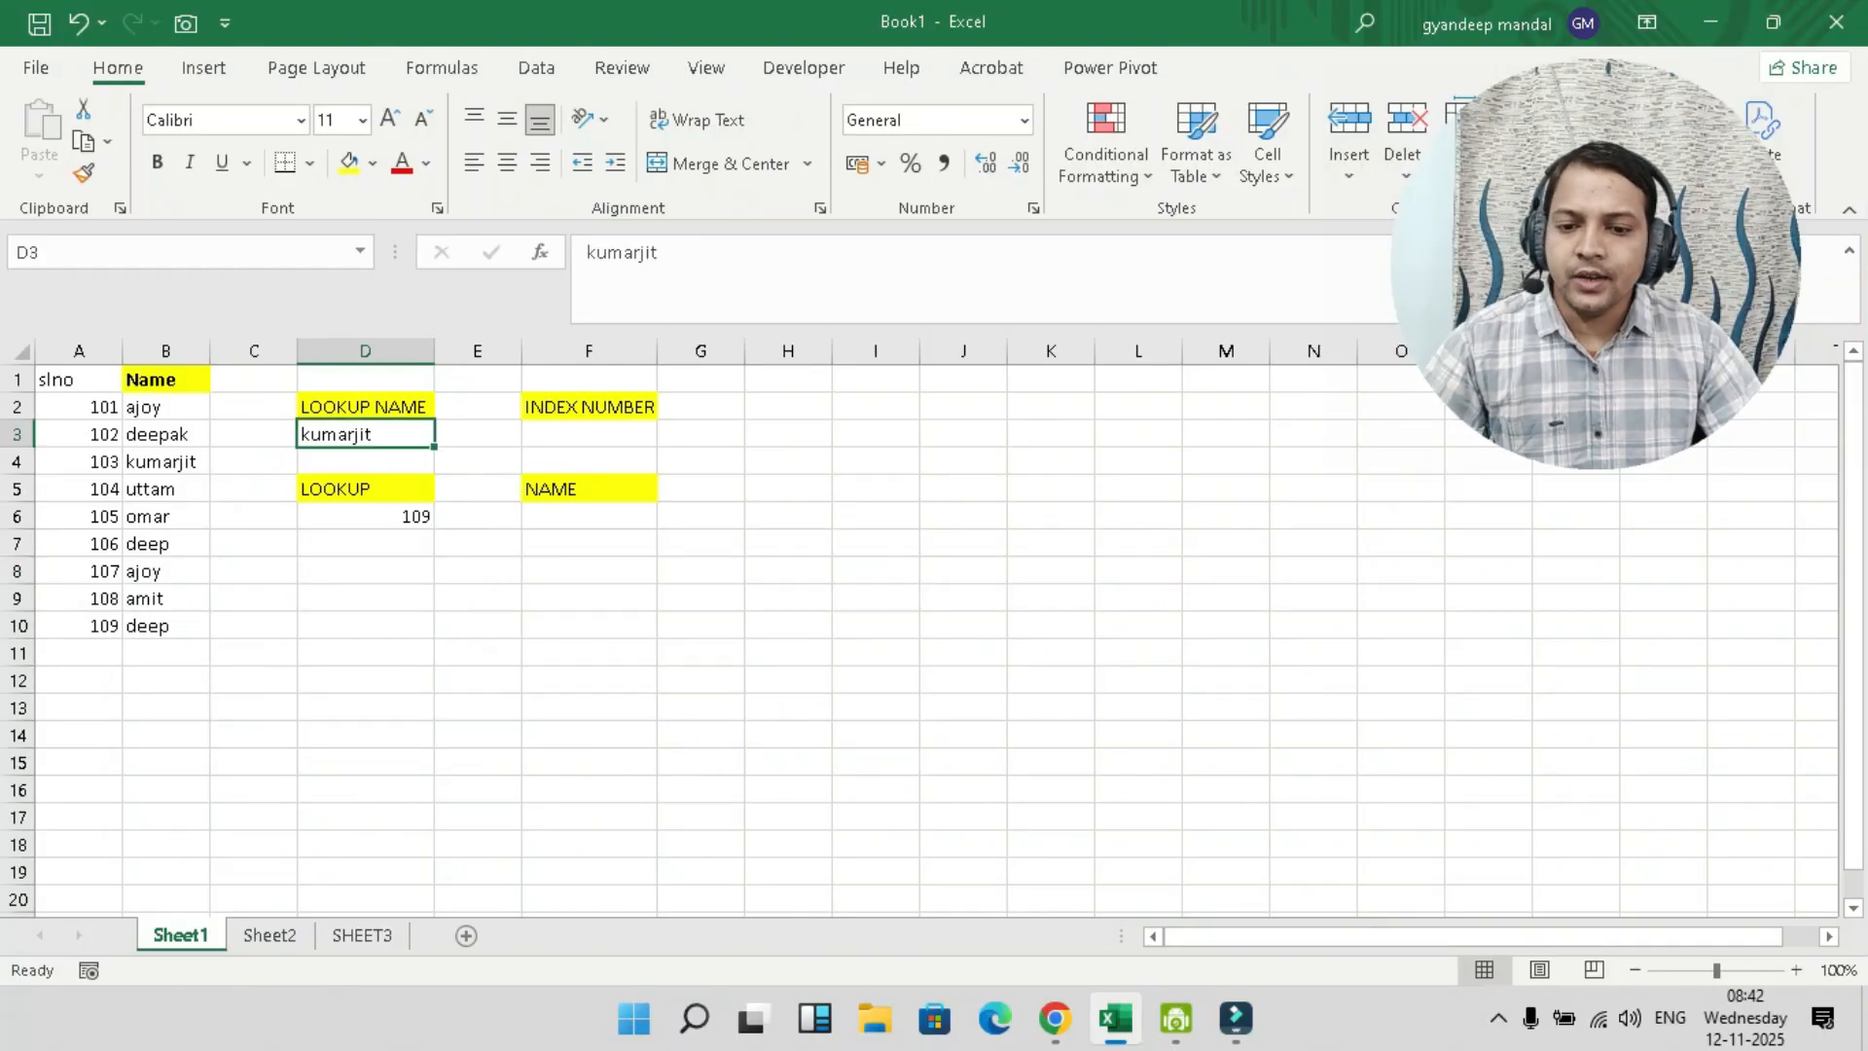
left_click(589, 434)
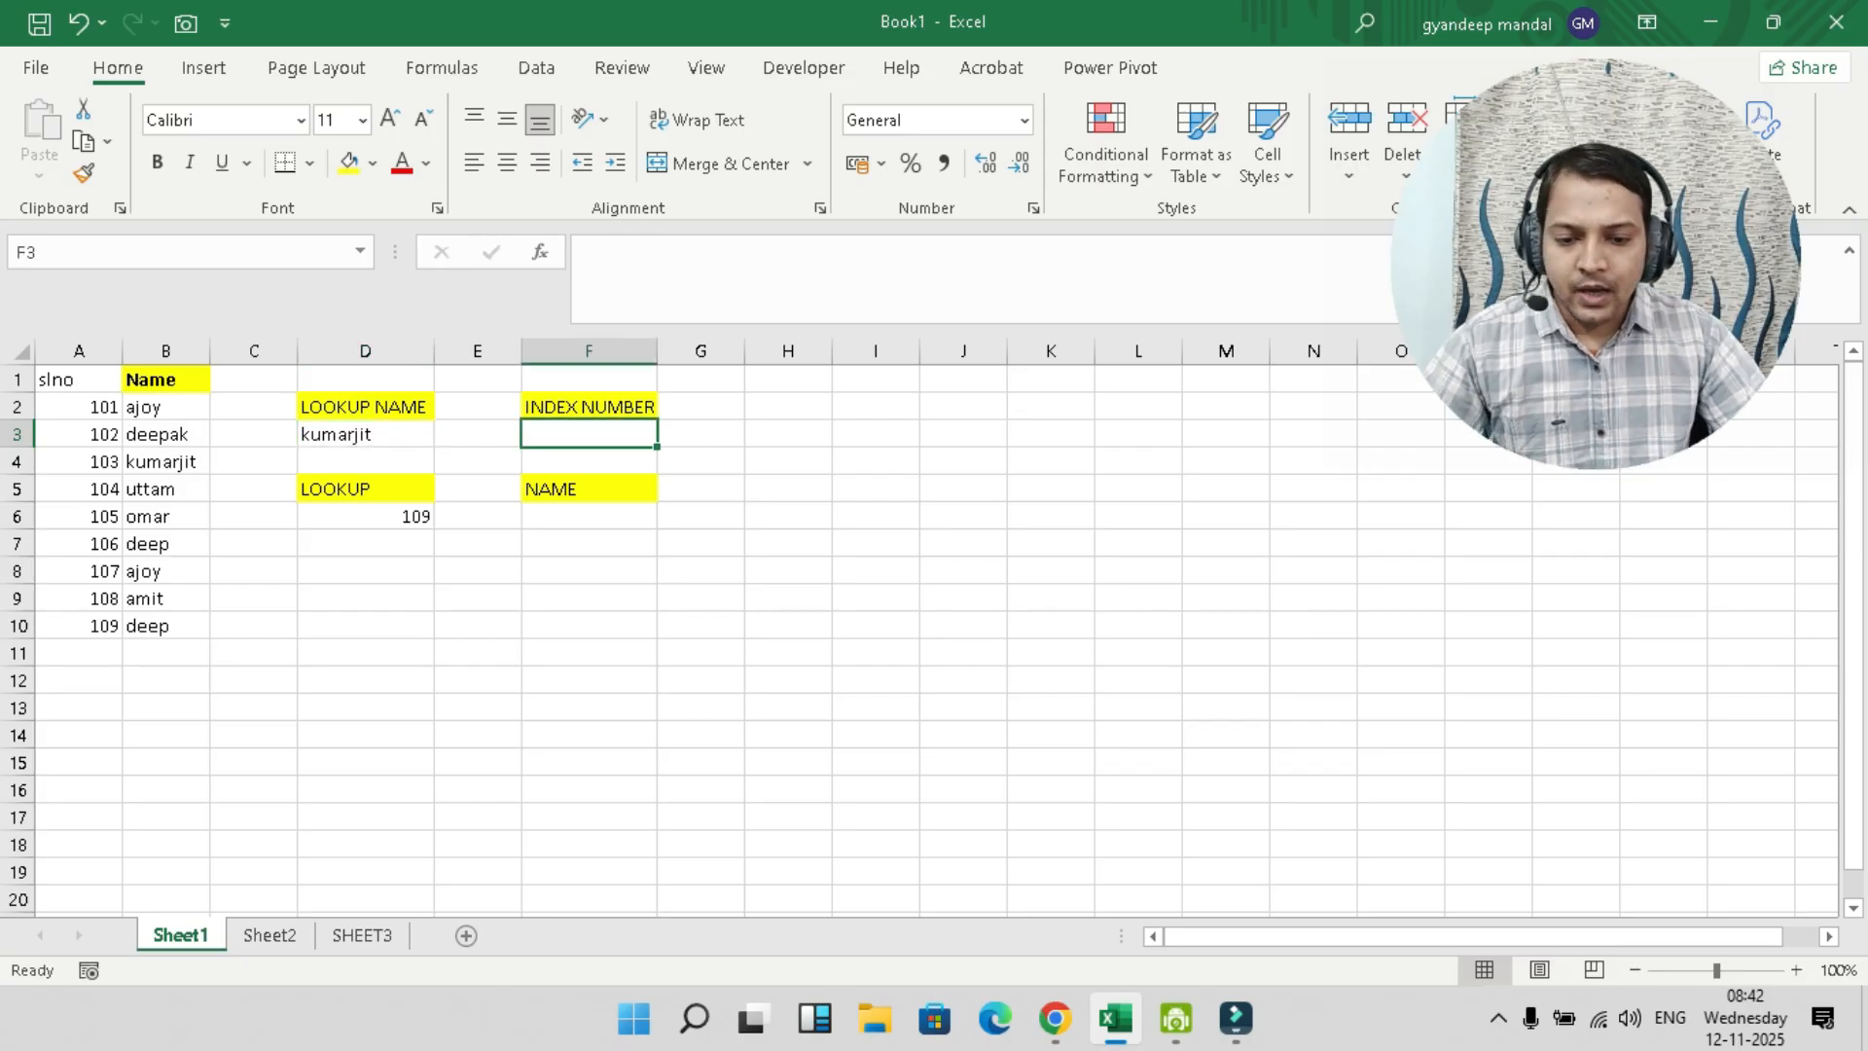
type("=")
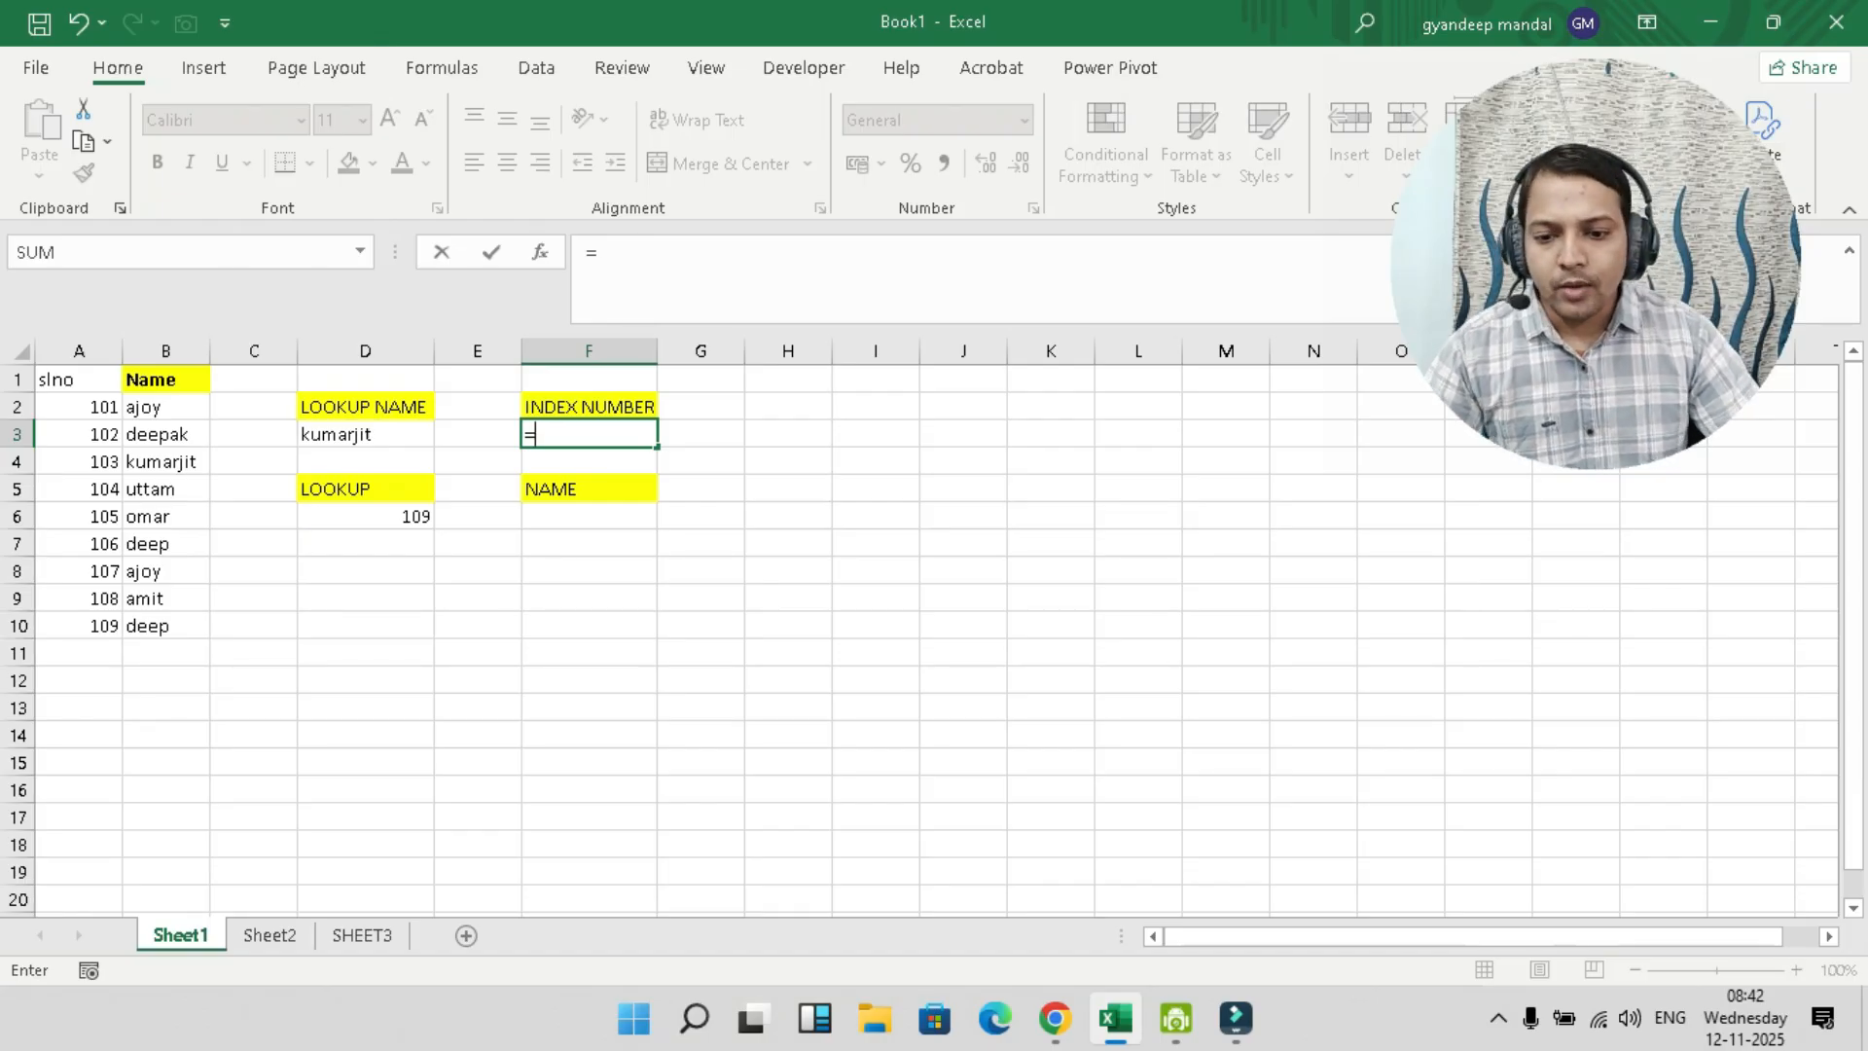
type("MATC")
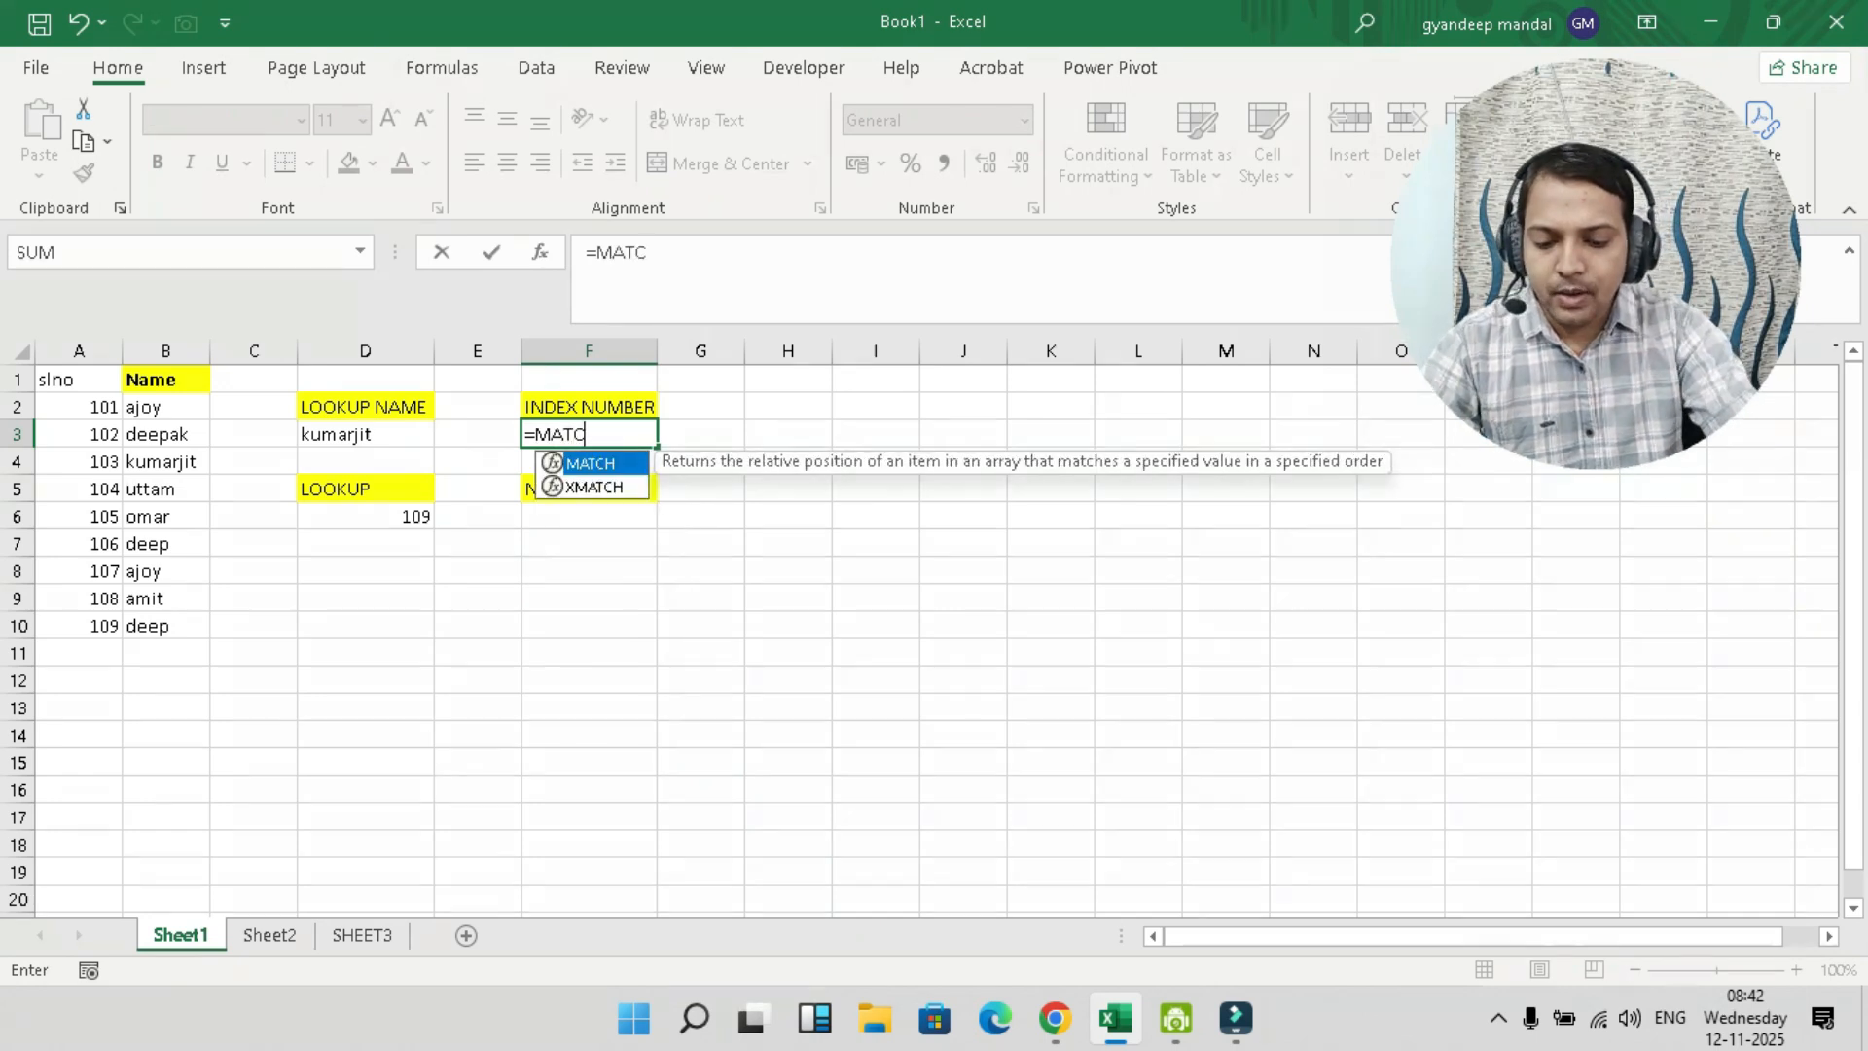
type("H(")
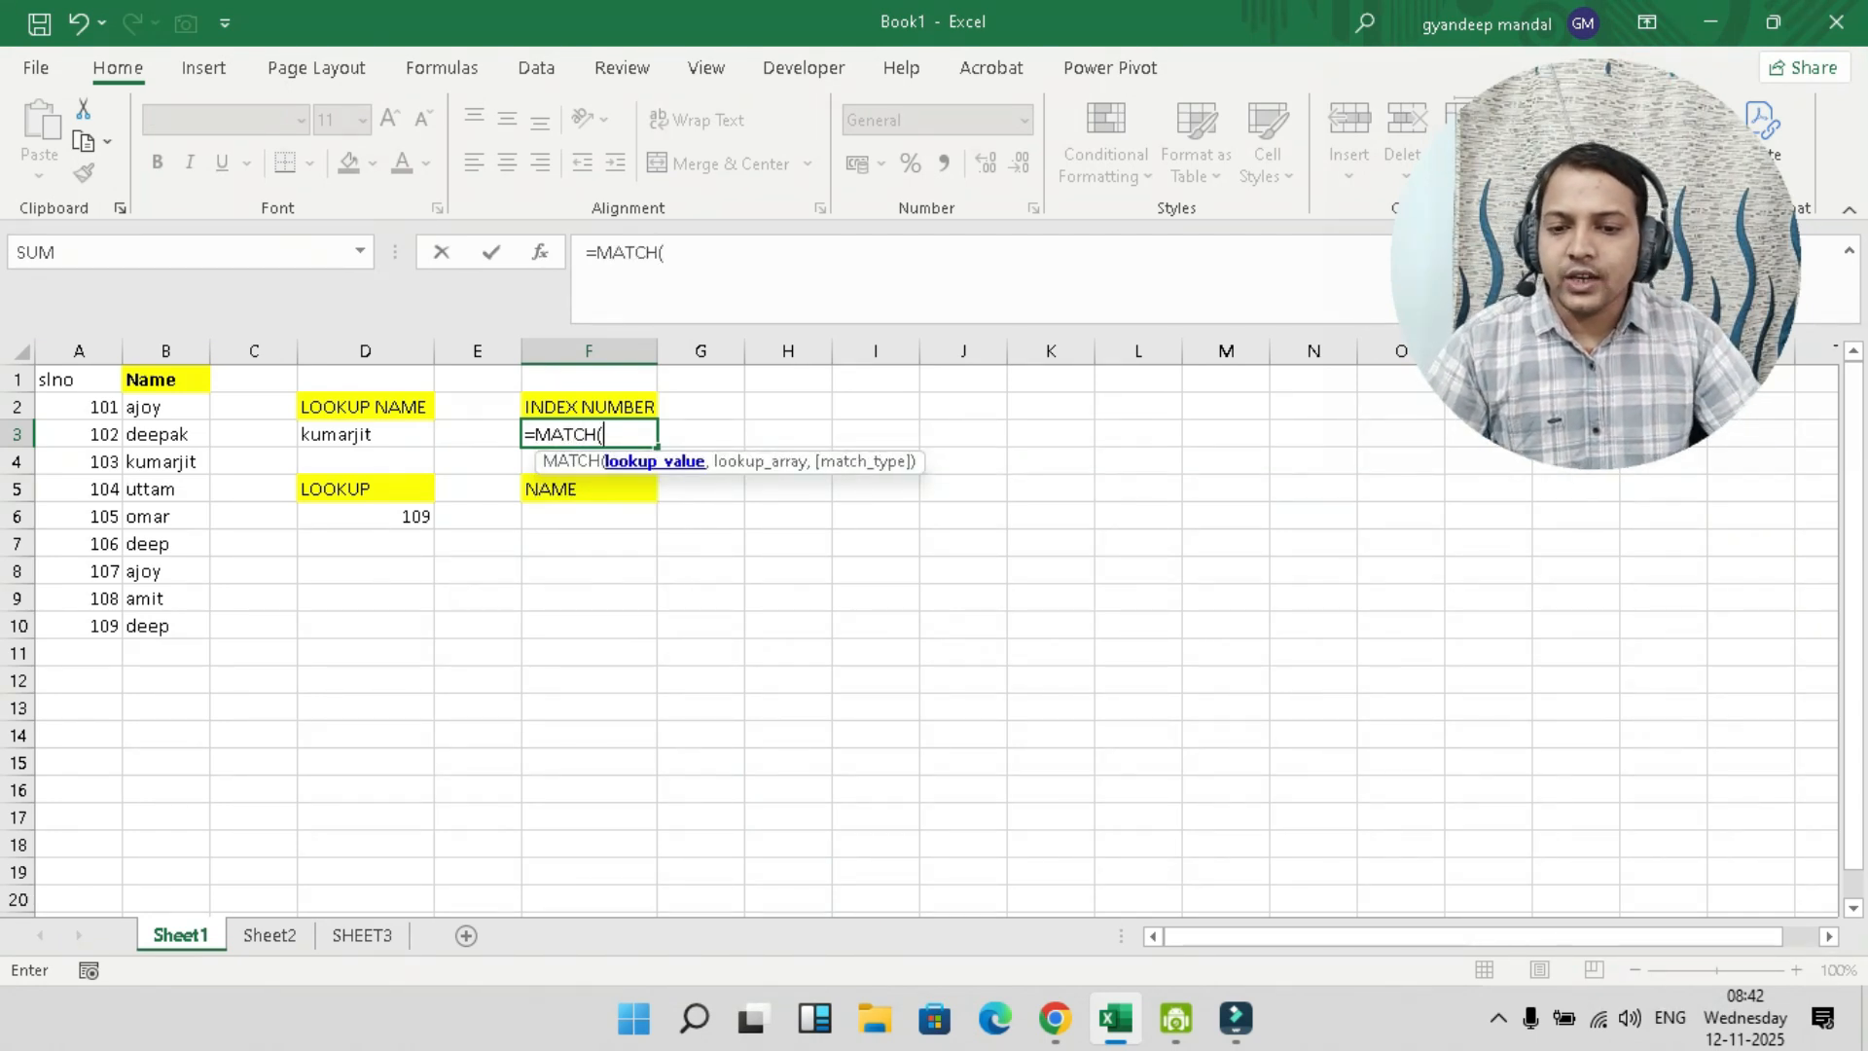
left_click(365, 435)
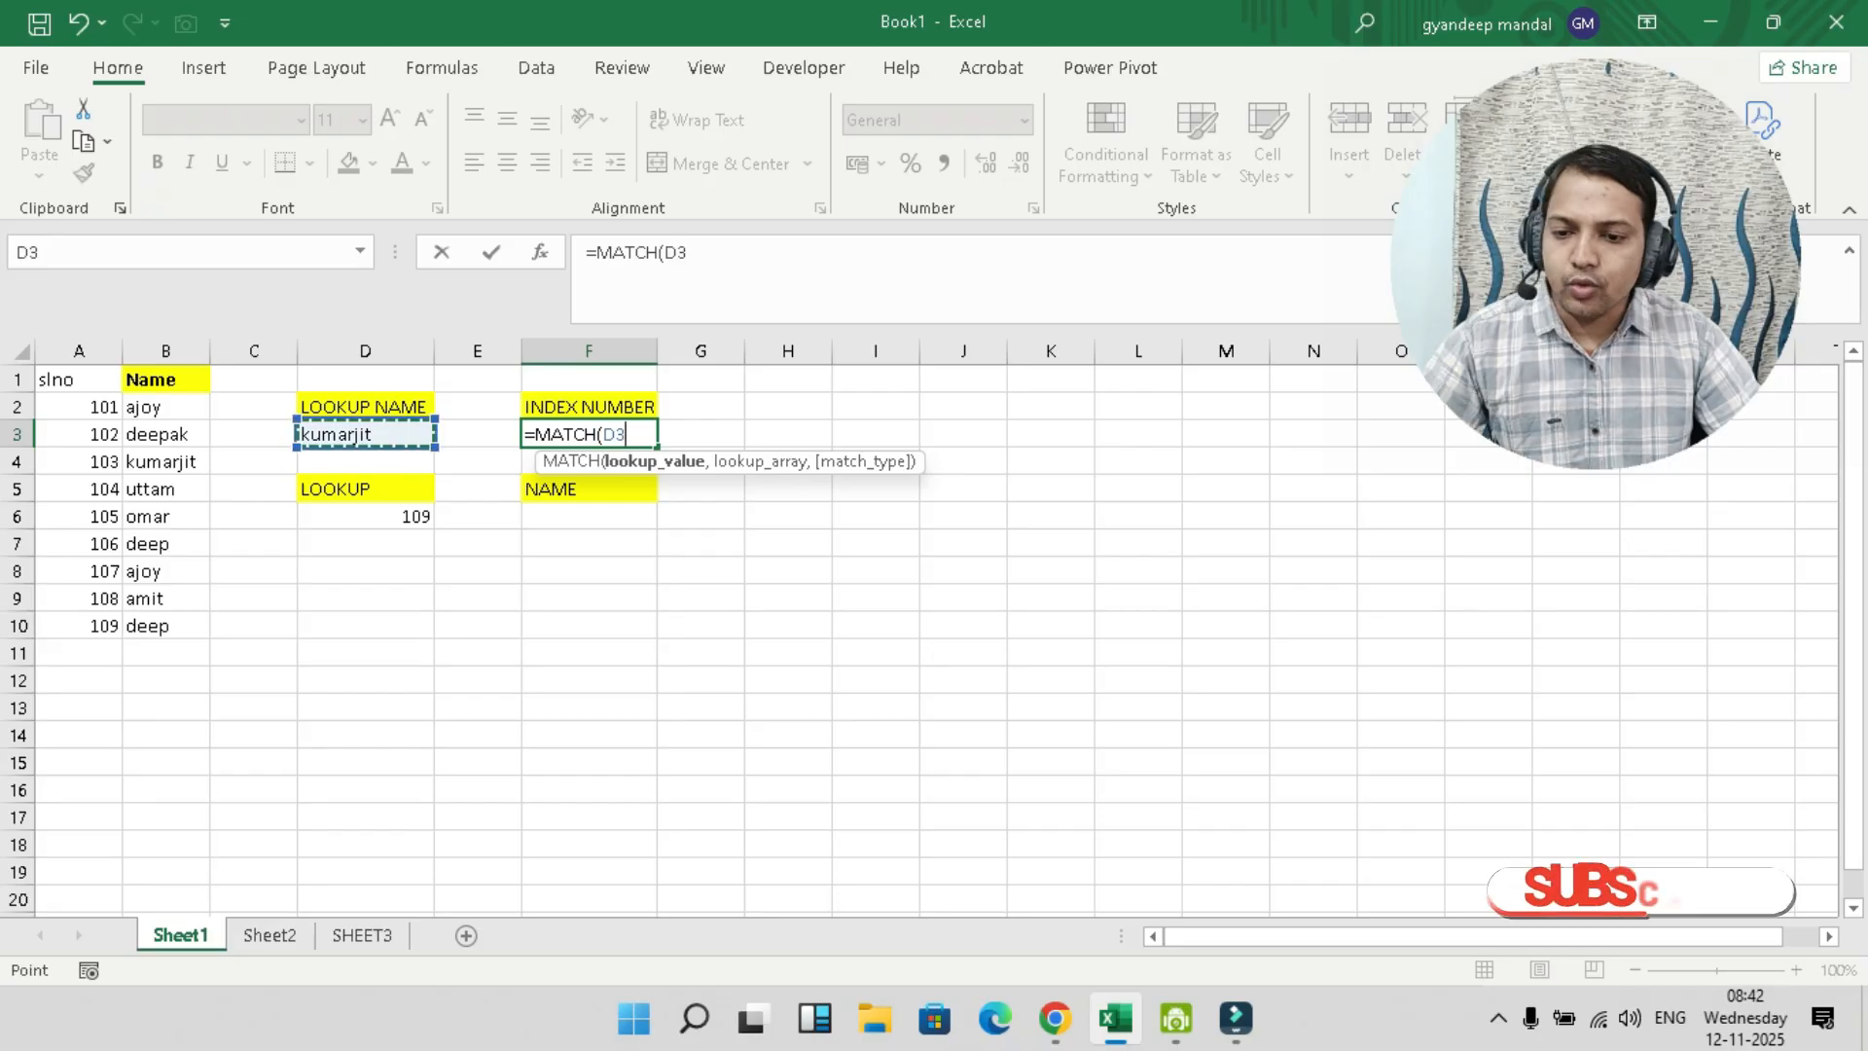
type(",")
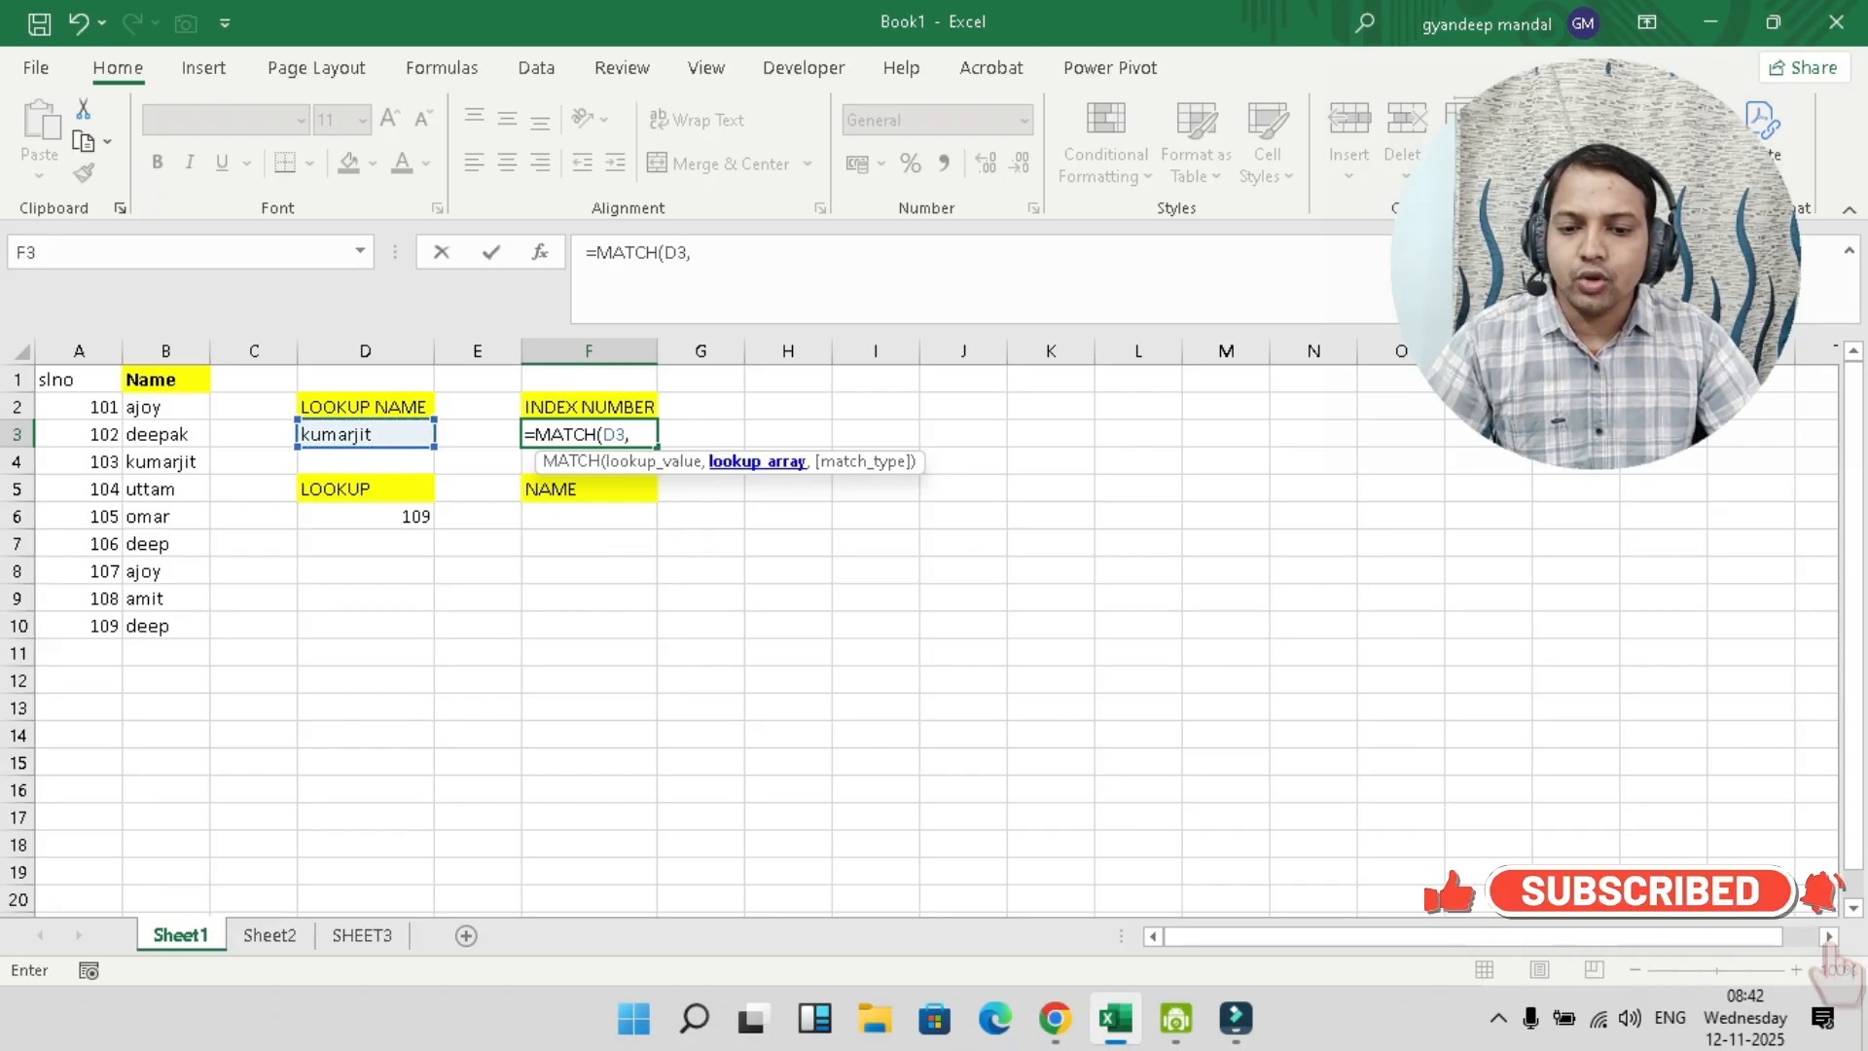
left_click_drag(166, 407, 167, 628)
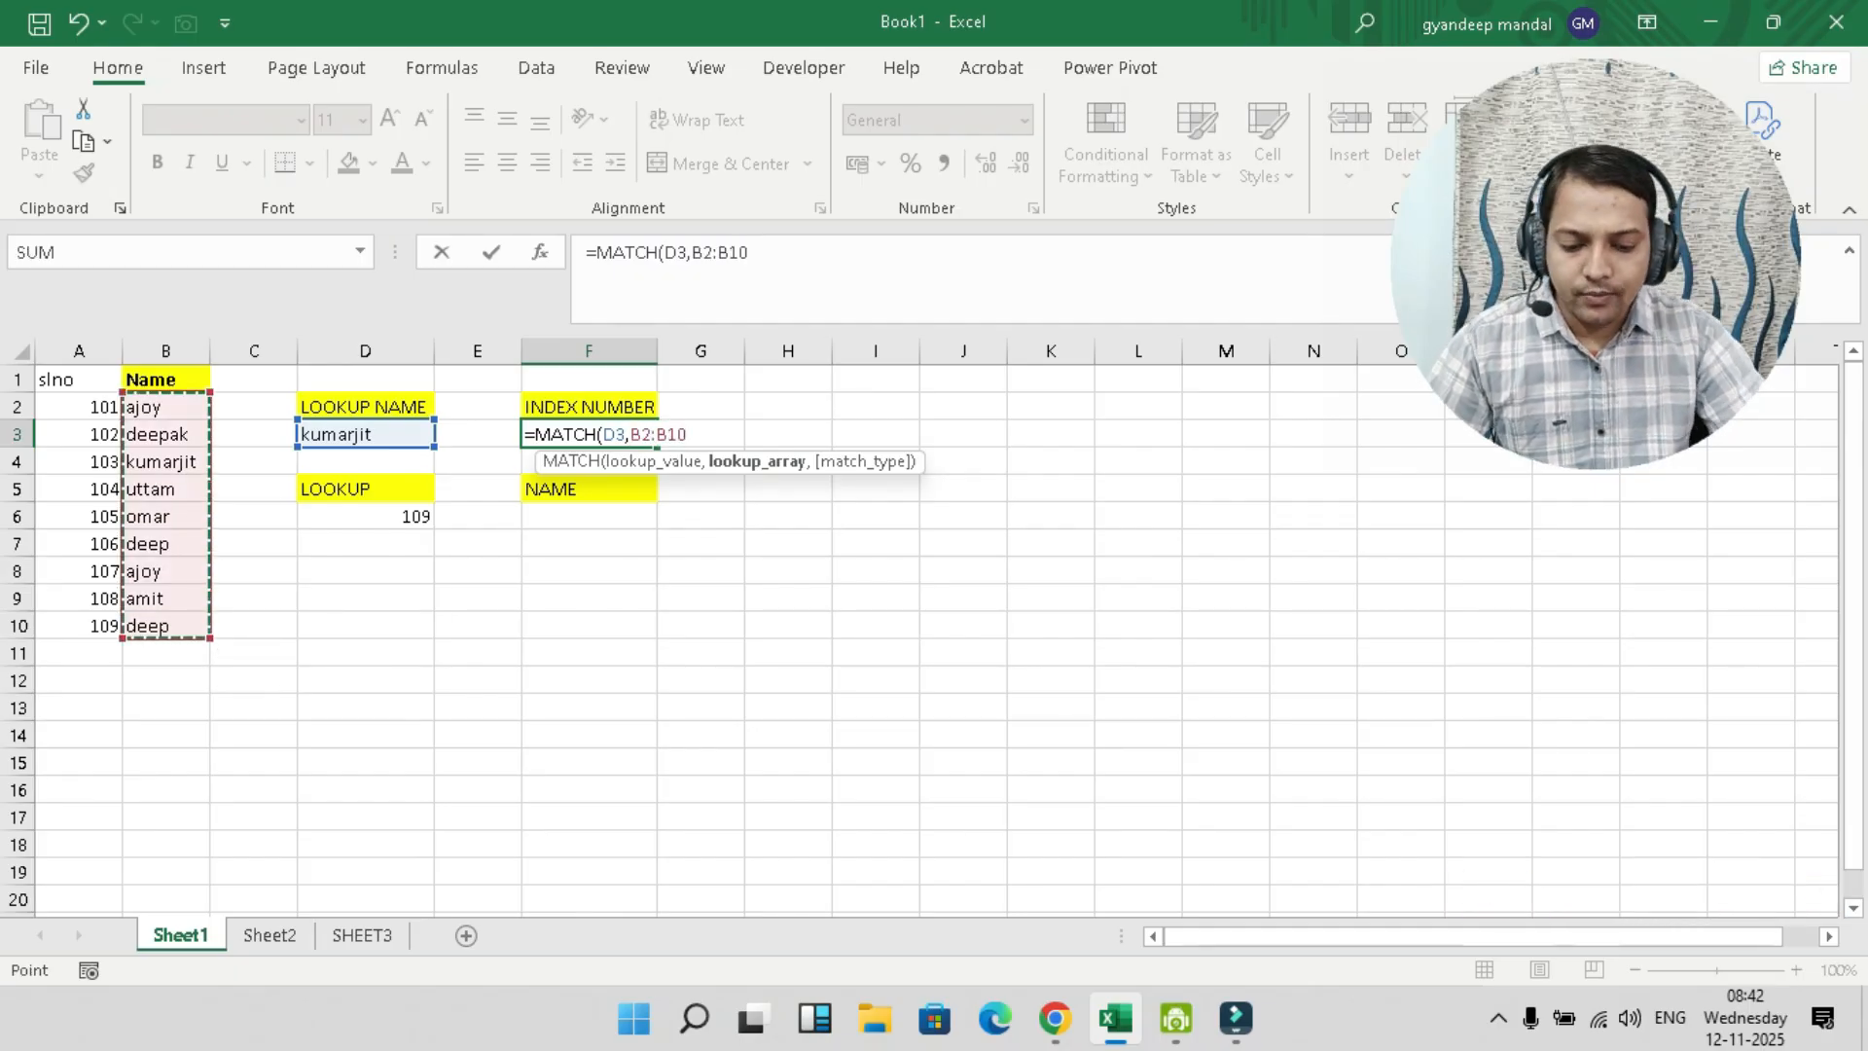
type(",0")
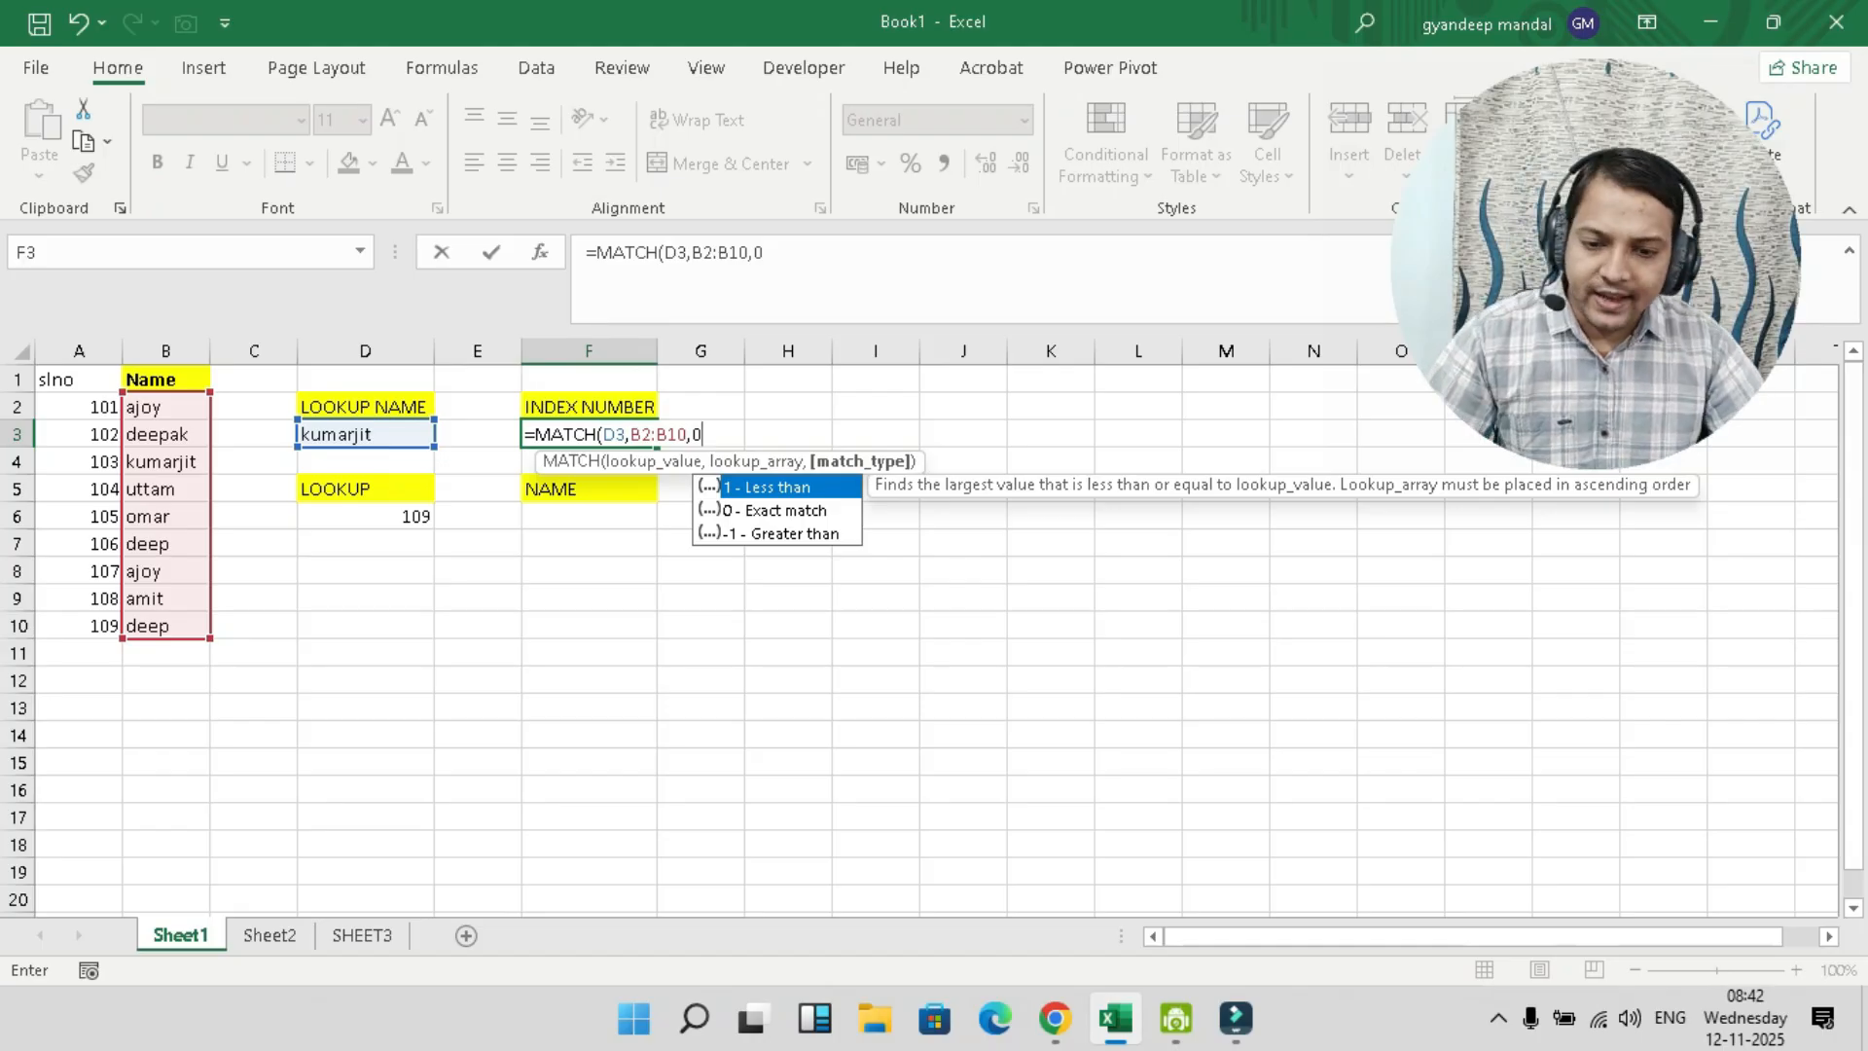
type(")")
key("Return")
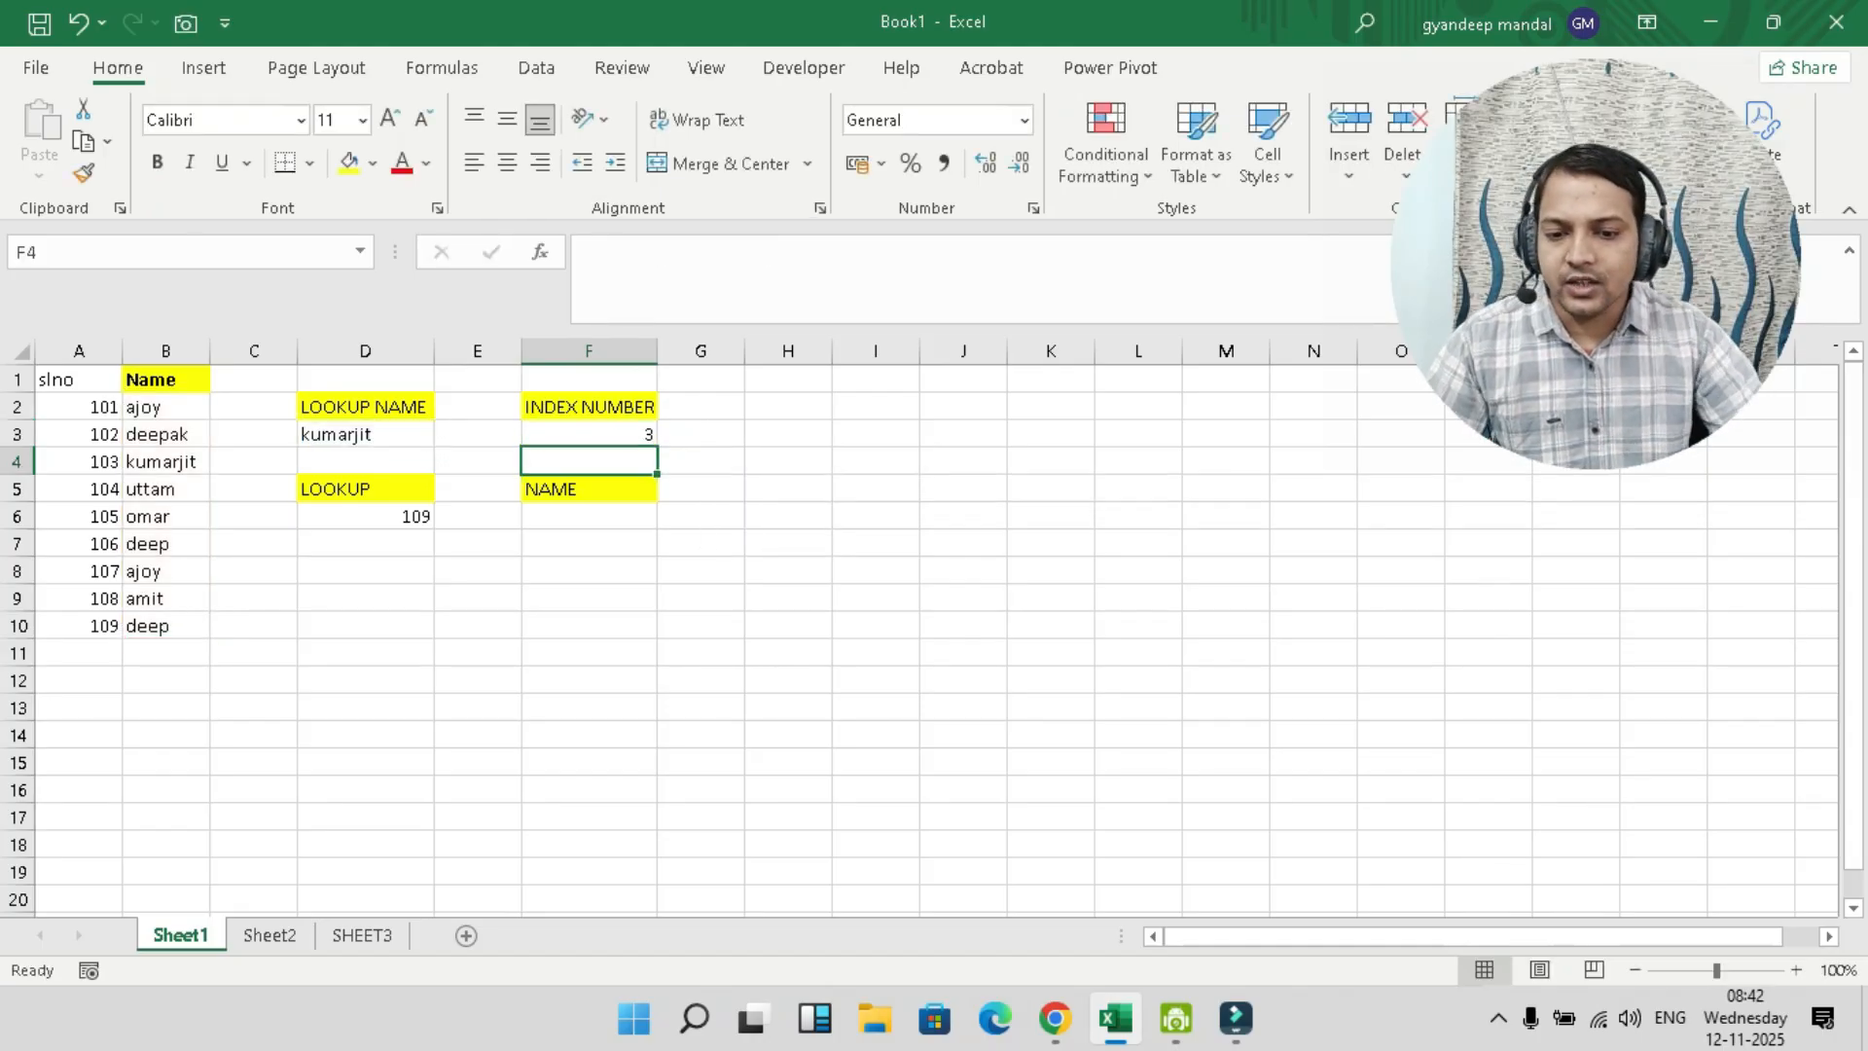
key("Up")
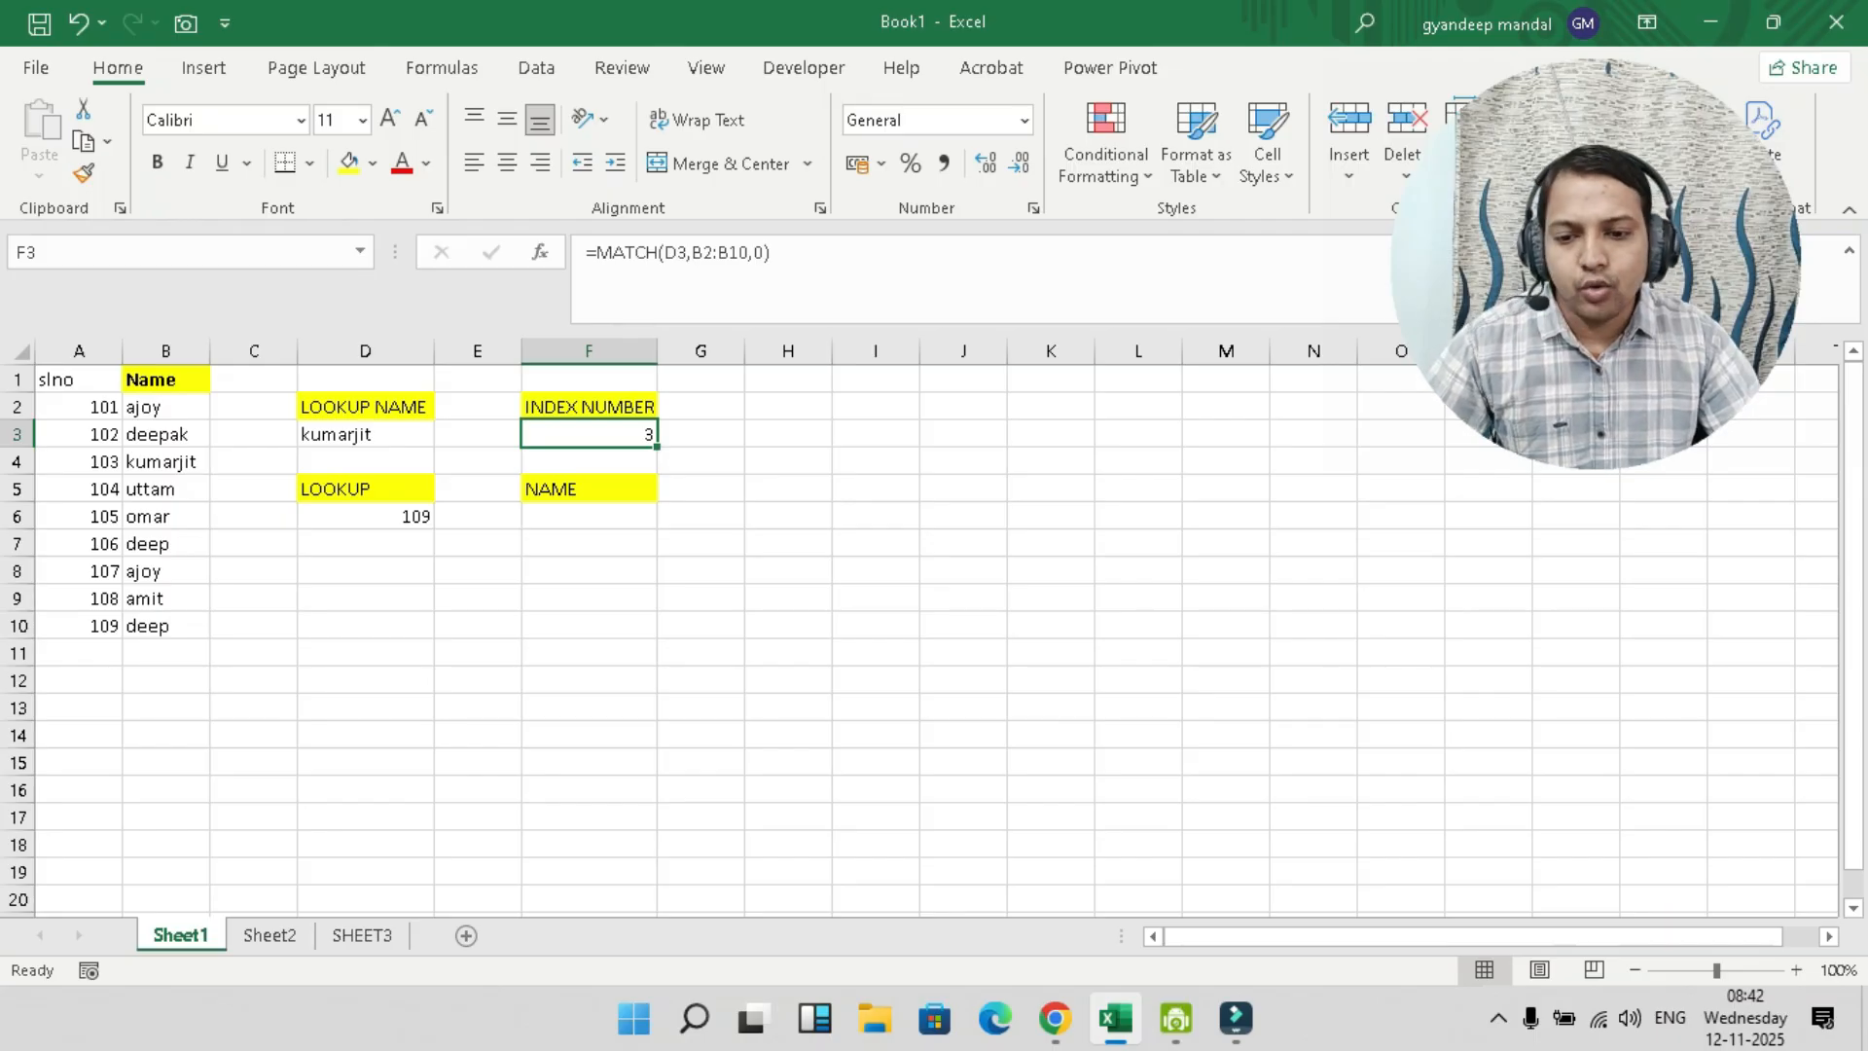
- Replace the lookup name in D3 with the lowercase name listed in both B7 and B10, and compare those two entries
left_click(364, 434)
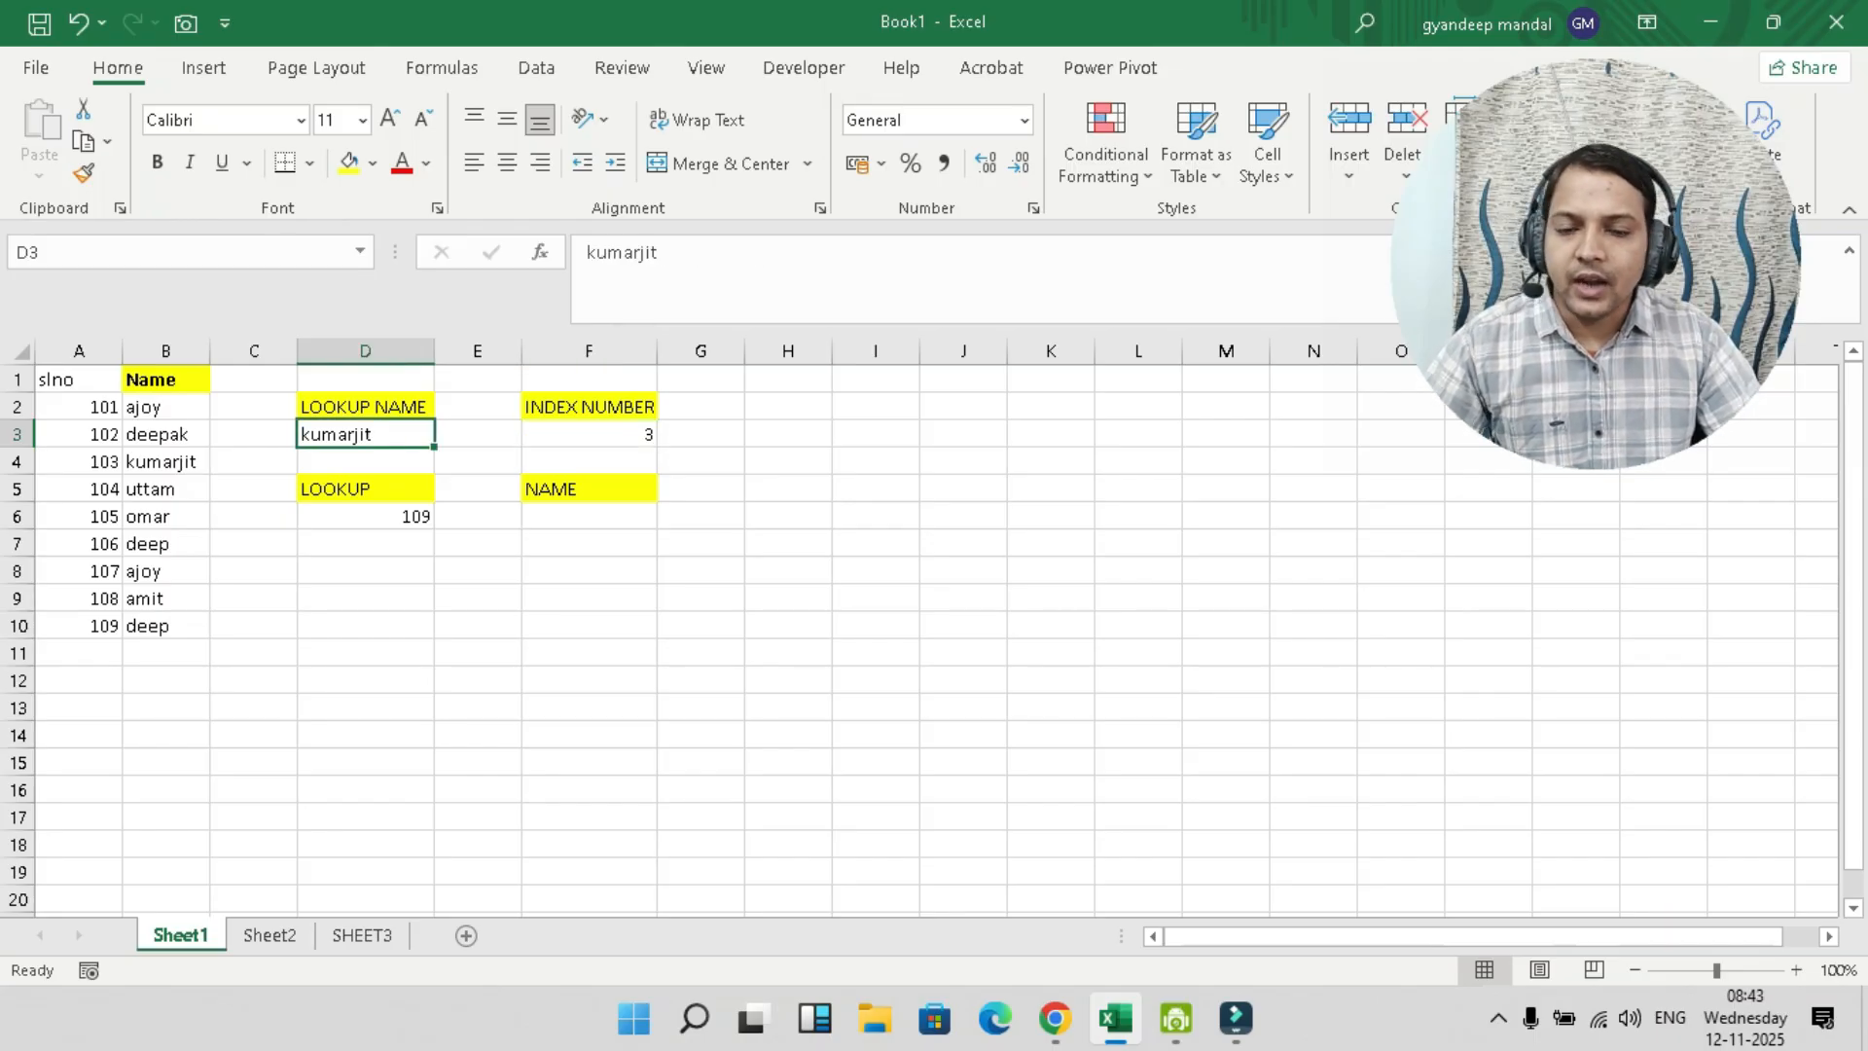
type("DEEP")
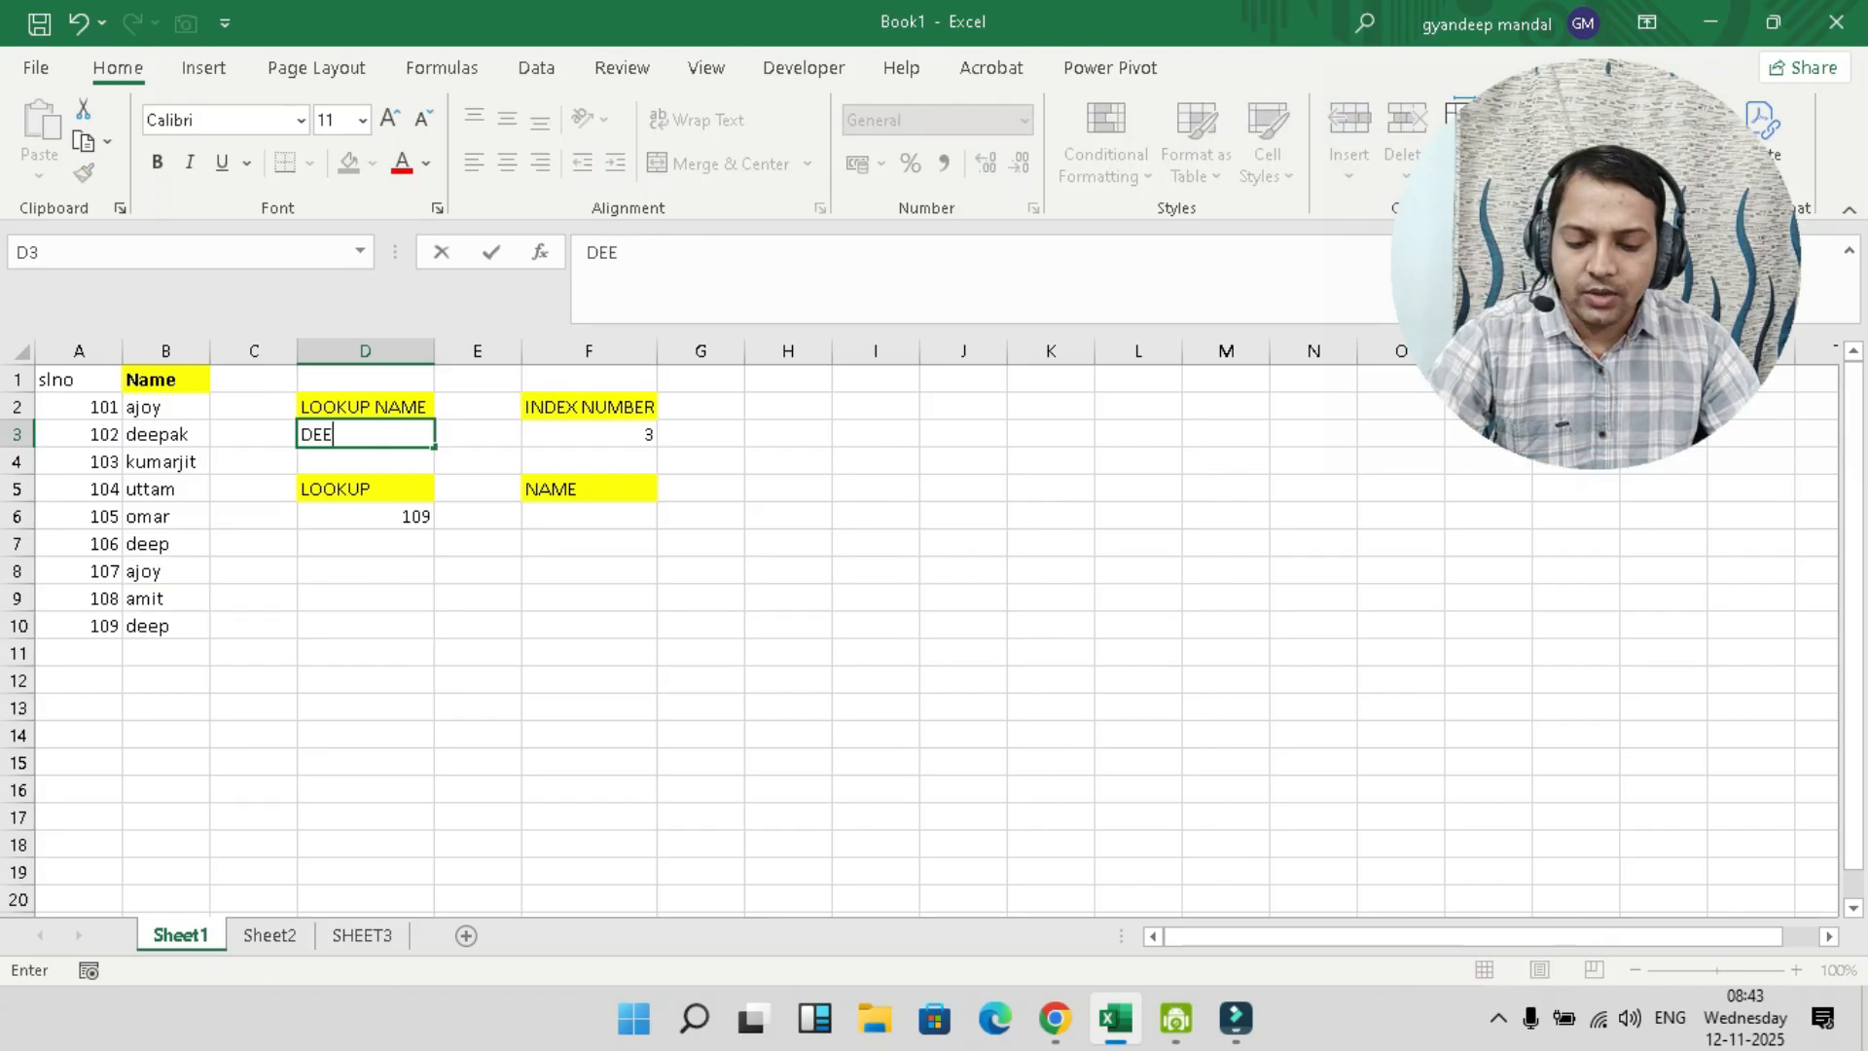
key("BackSpace")
key("BackSpace")
key("BackSpace")
key("BackSpace")
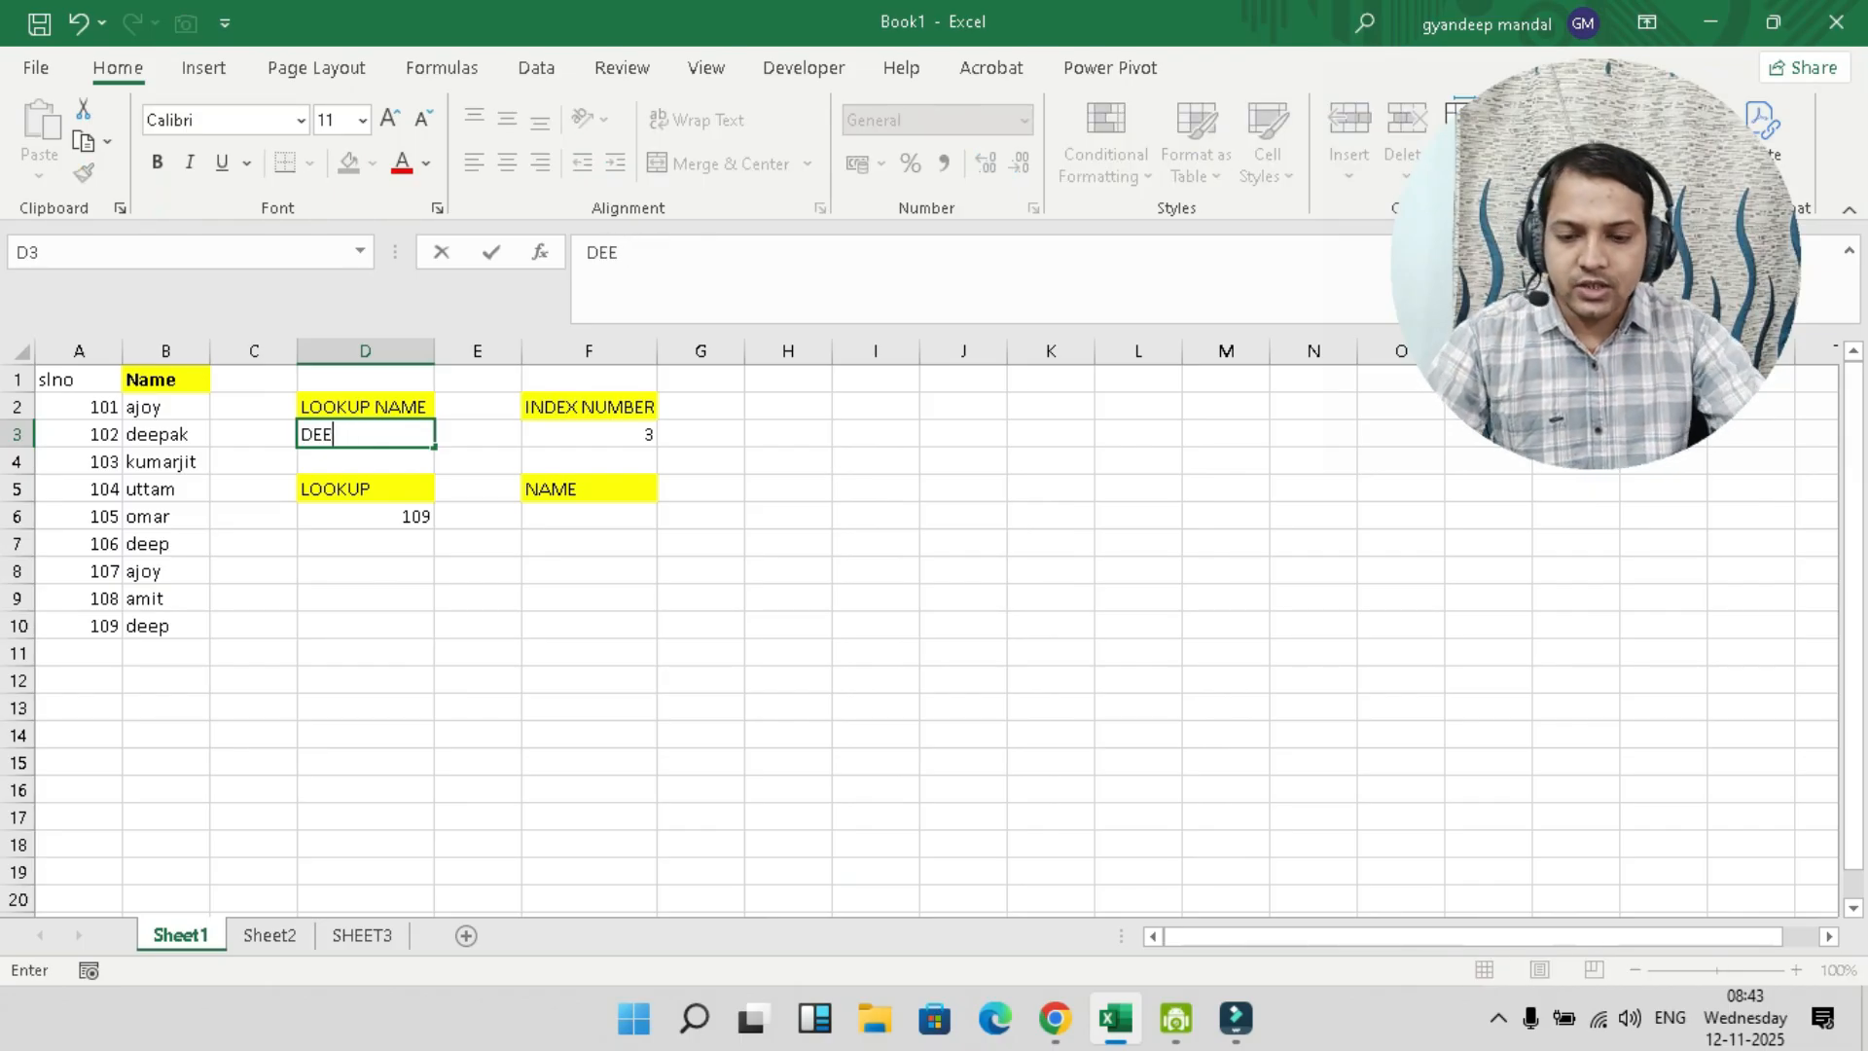
type("deep")
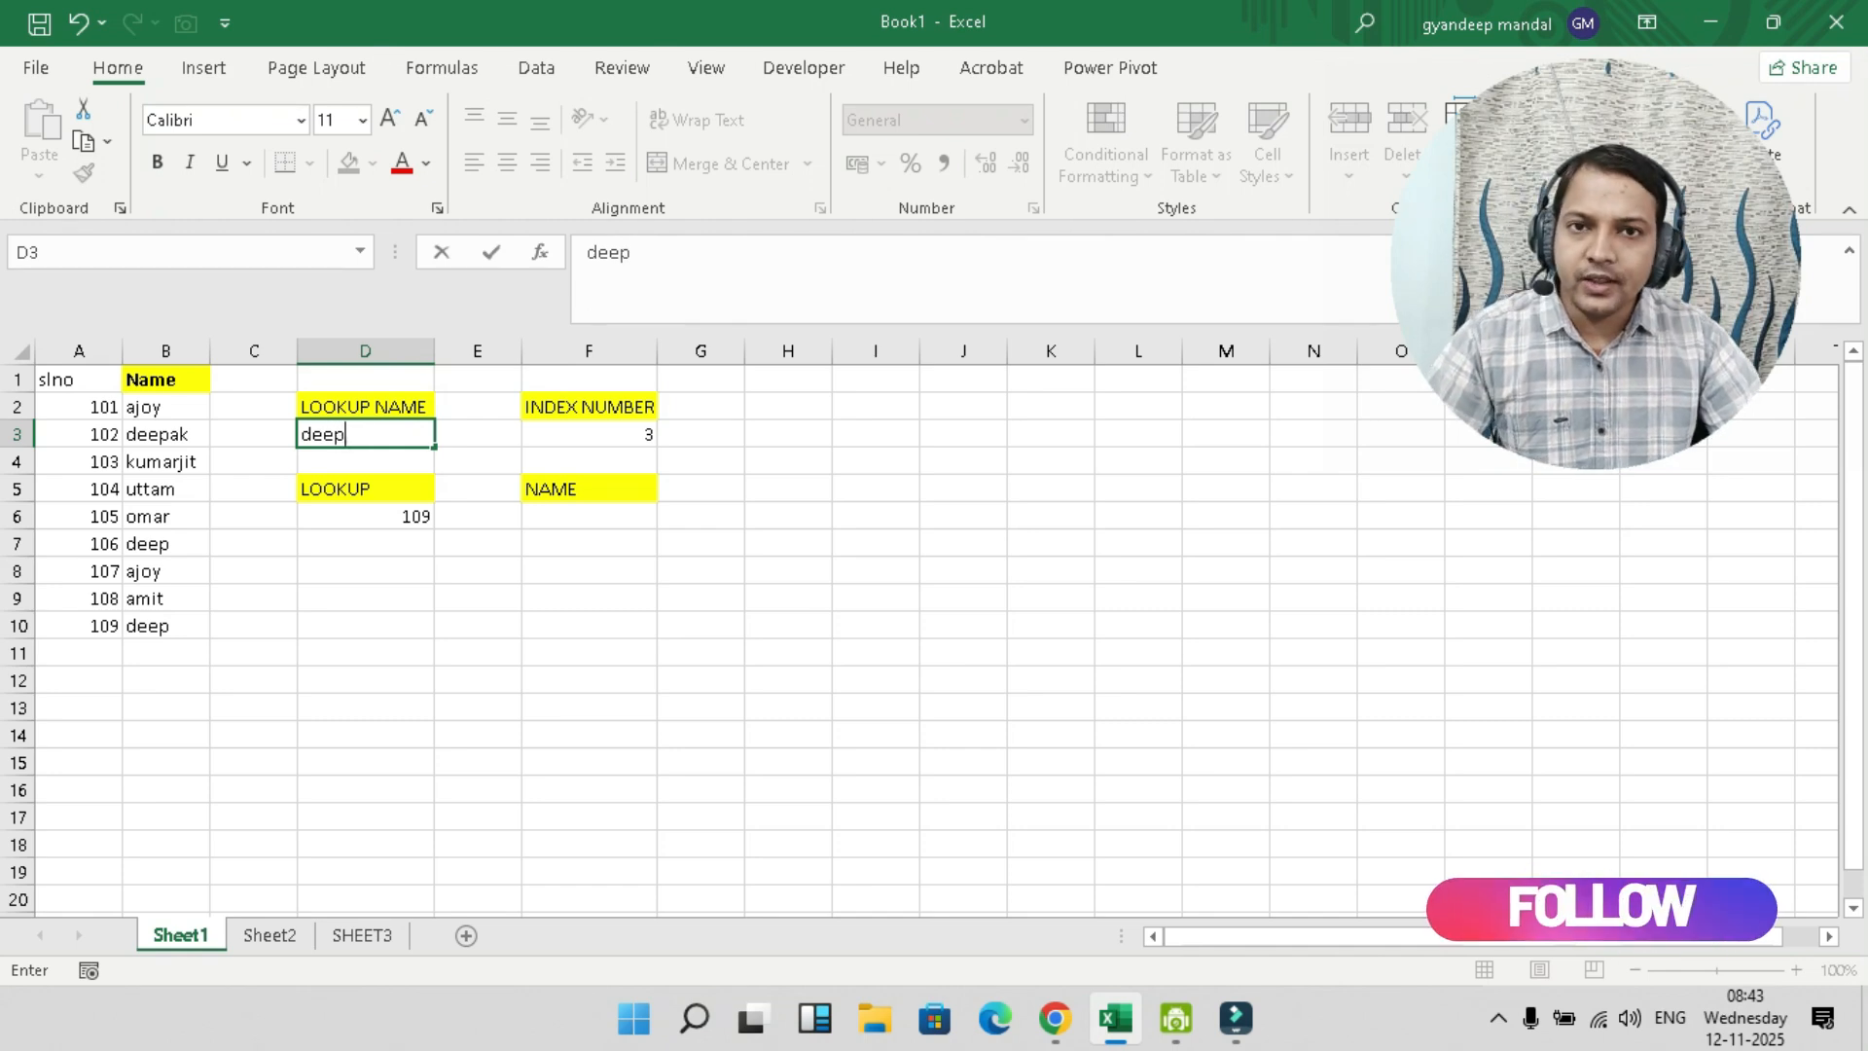
key("Return")
key("Right")
key("Right")
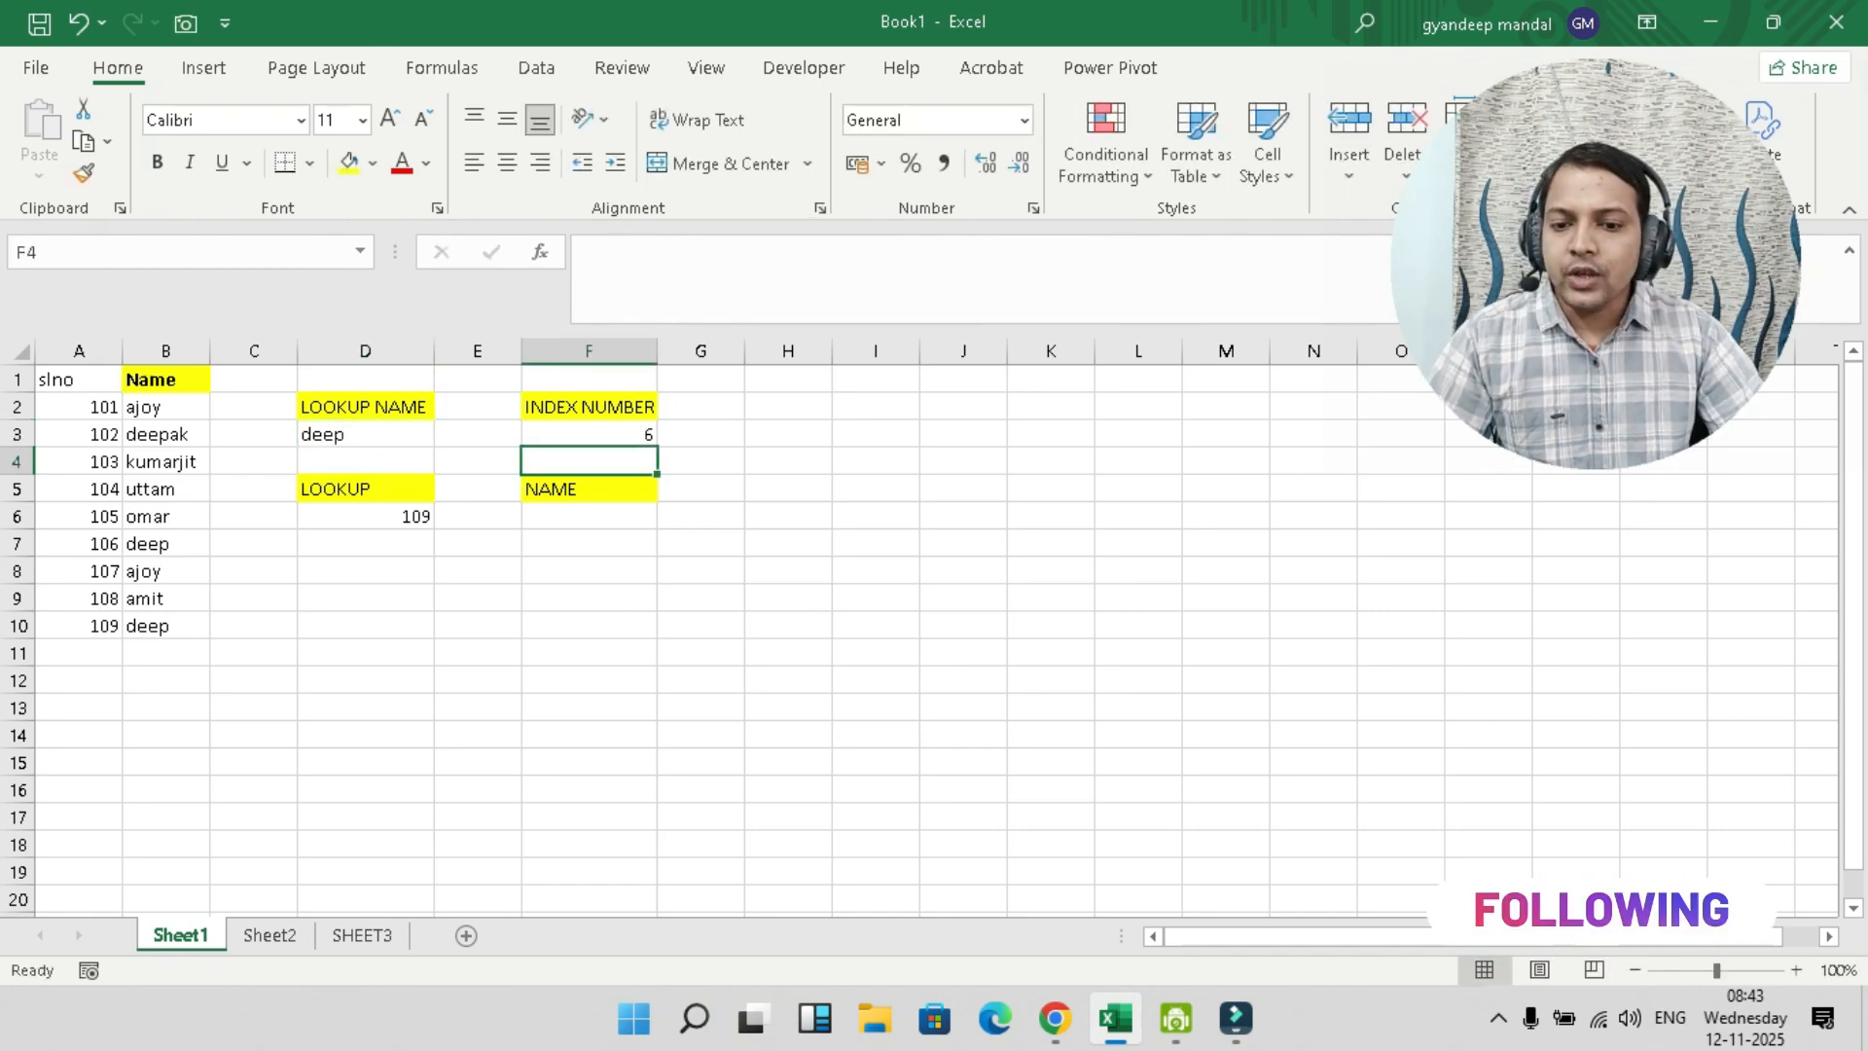
key("Up")
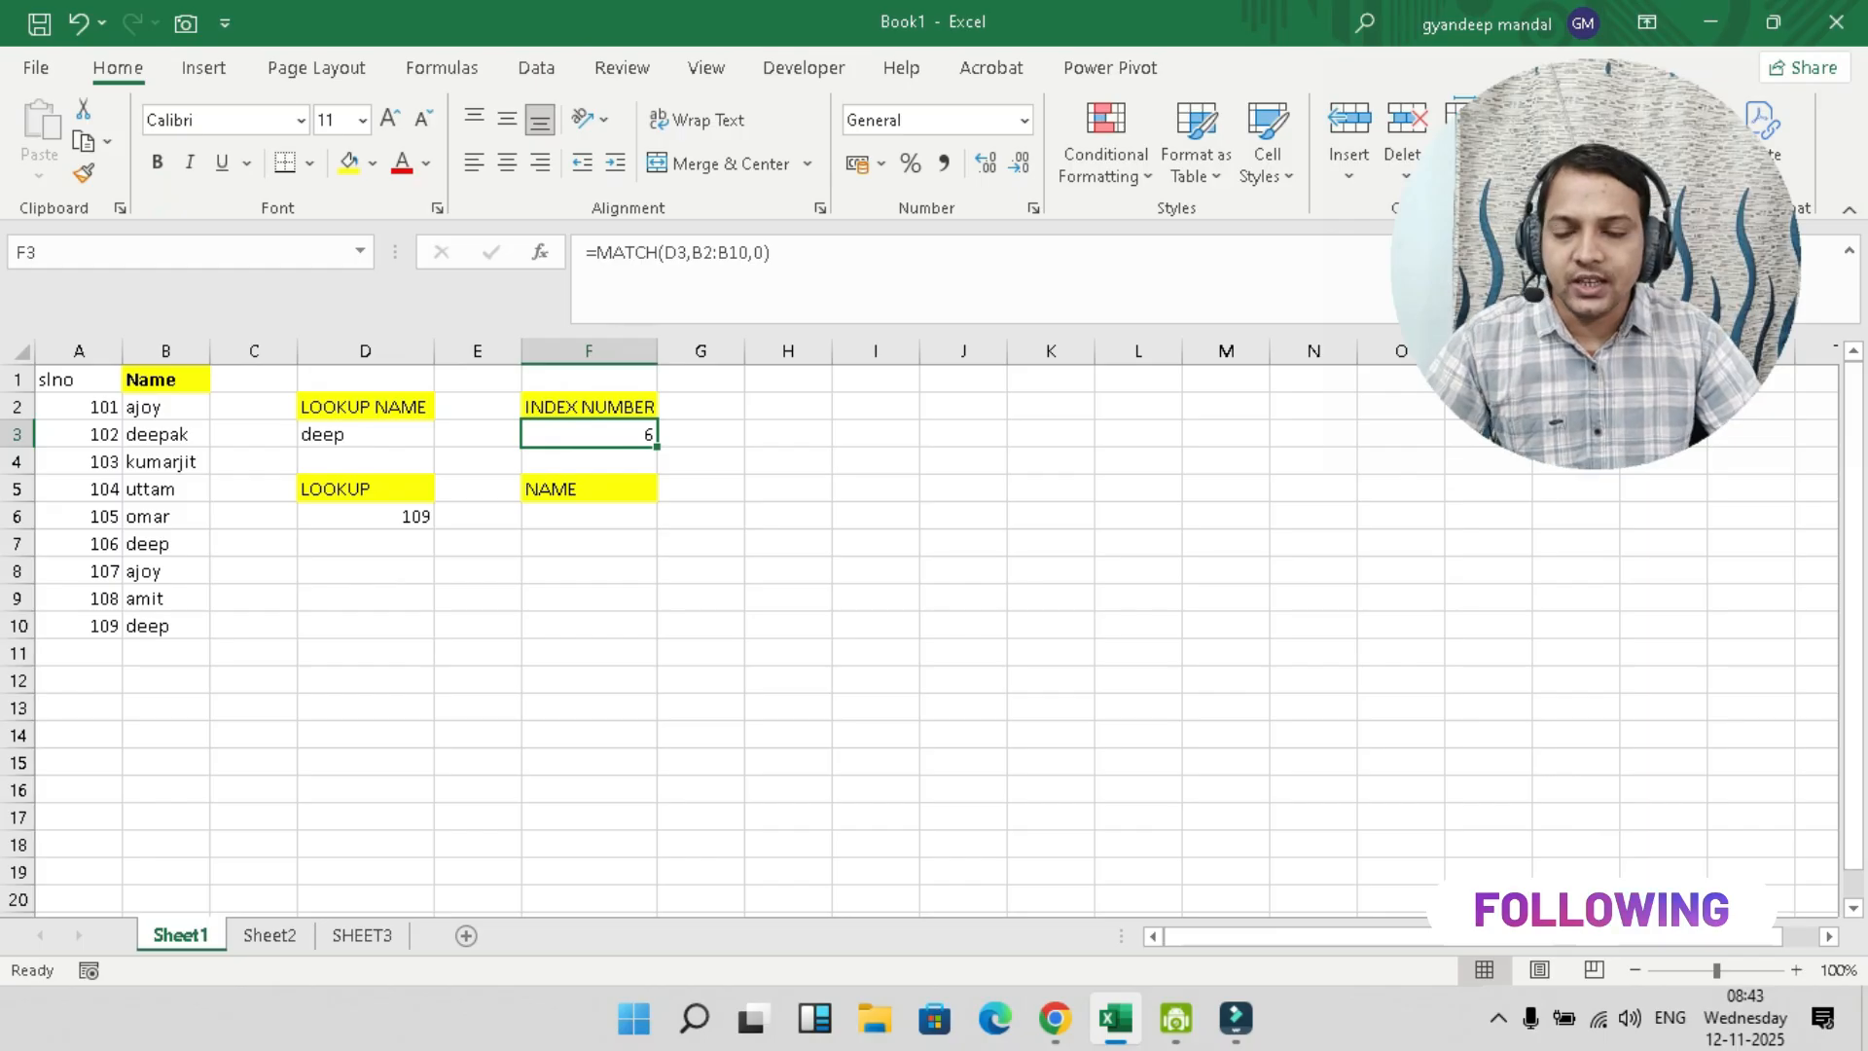
left_click(166, 625)
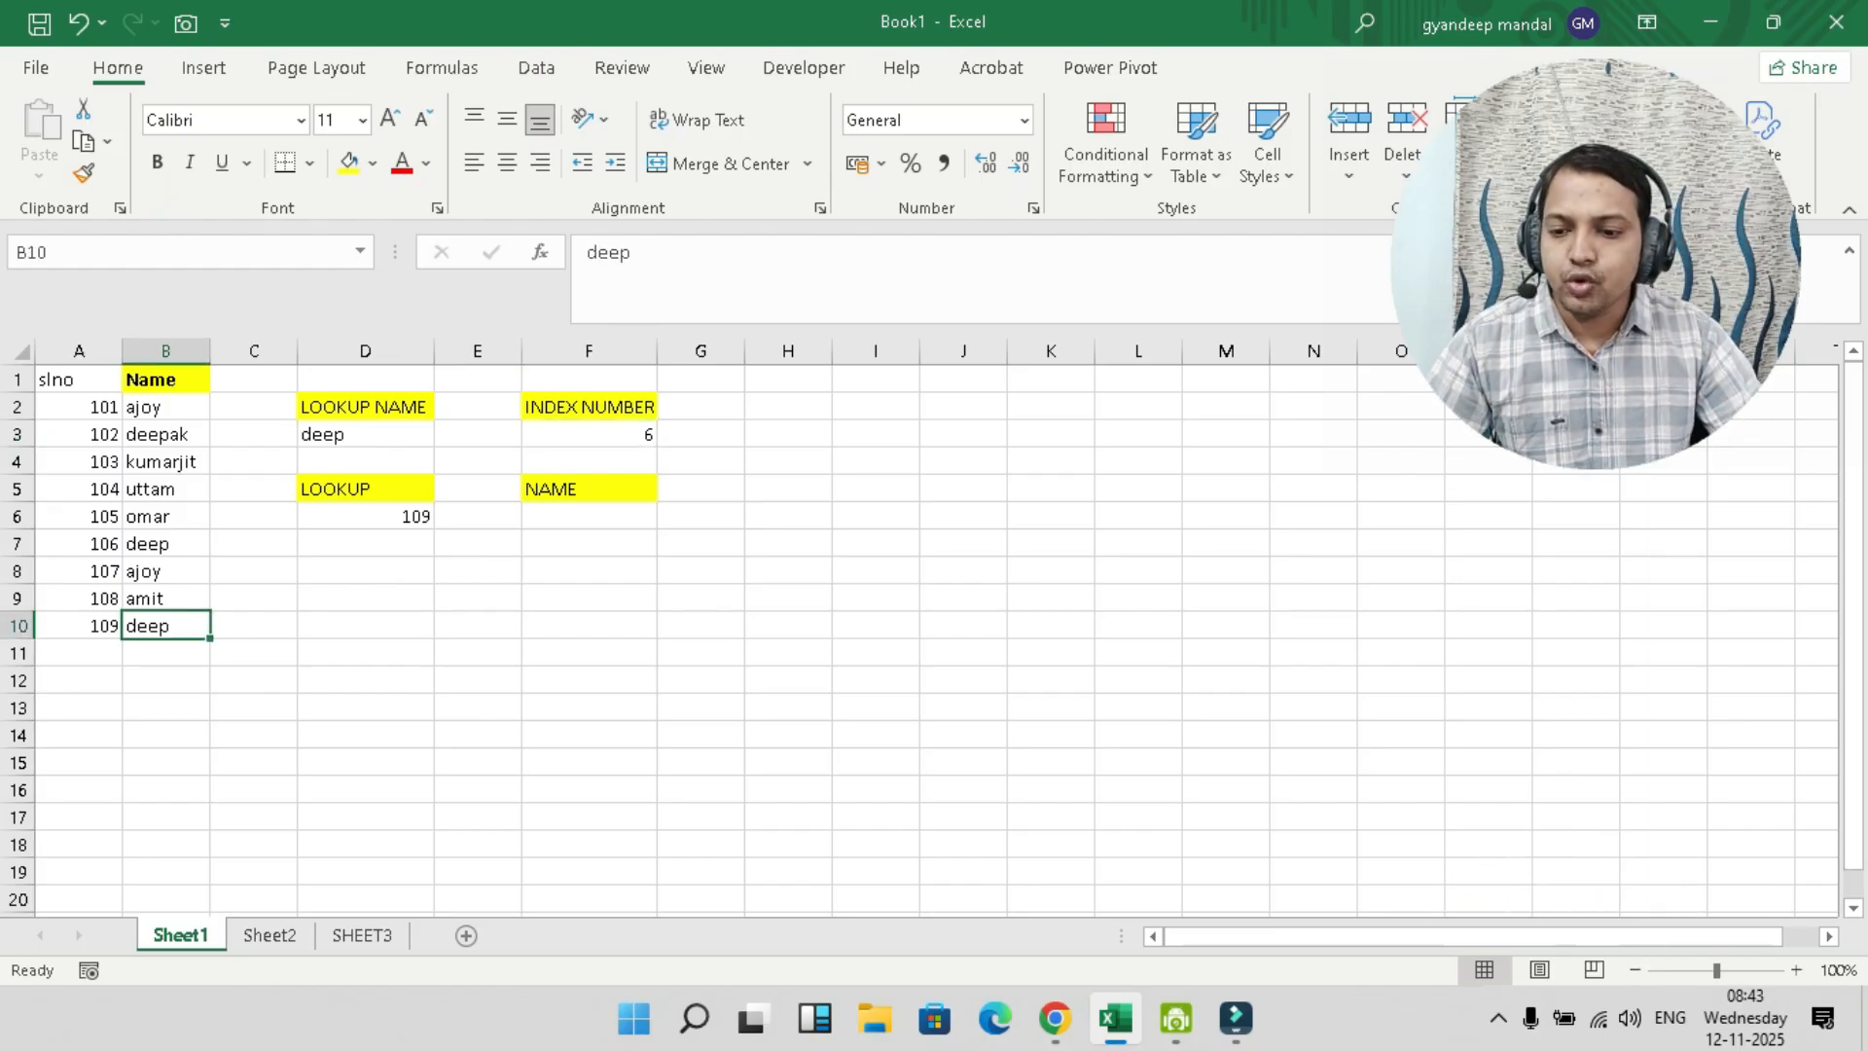
left_click(166, 544)
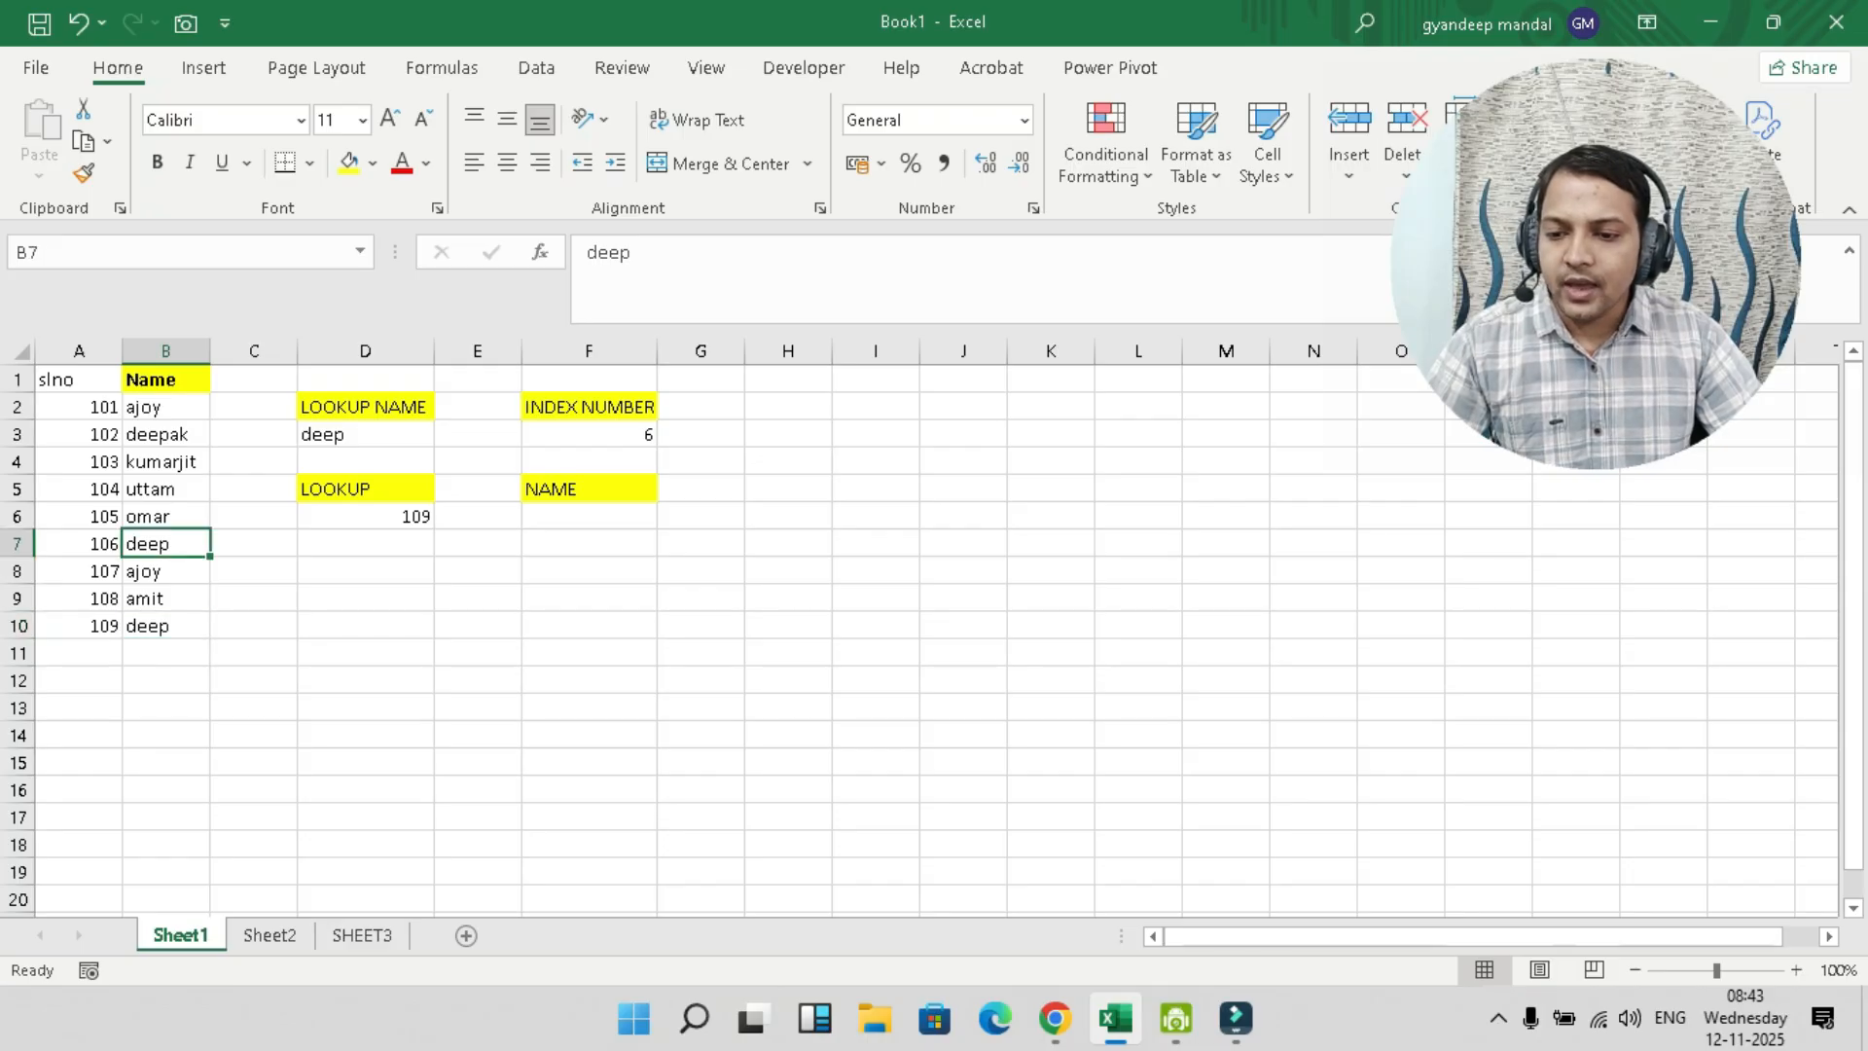
left_click(166, 626)
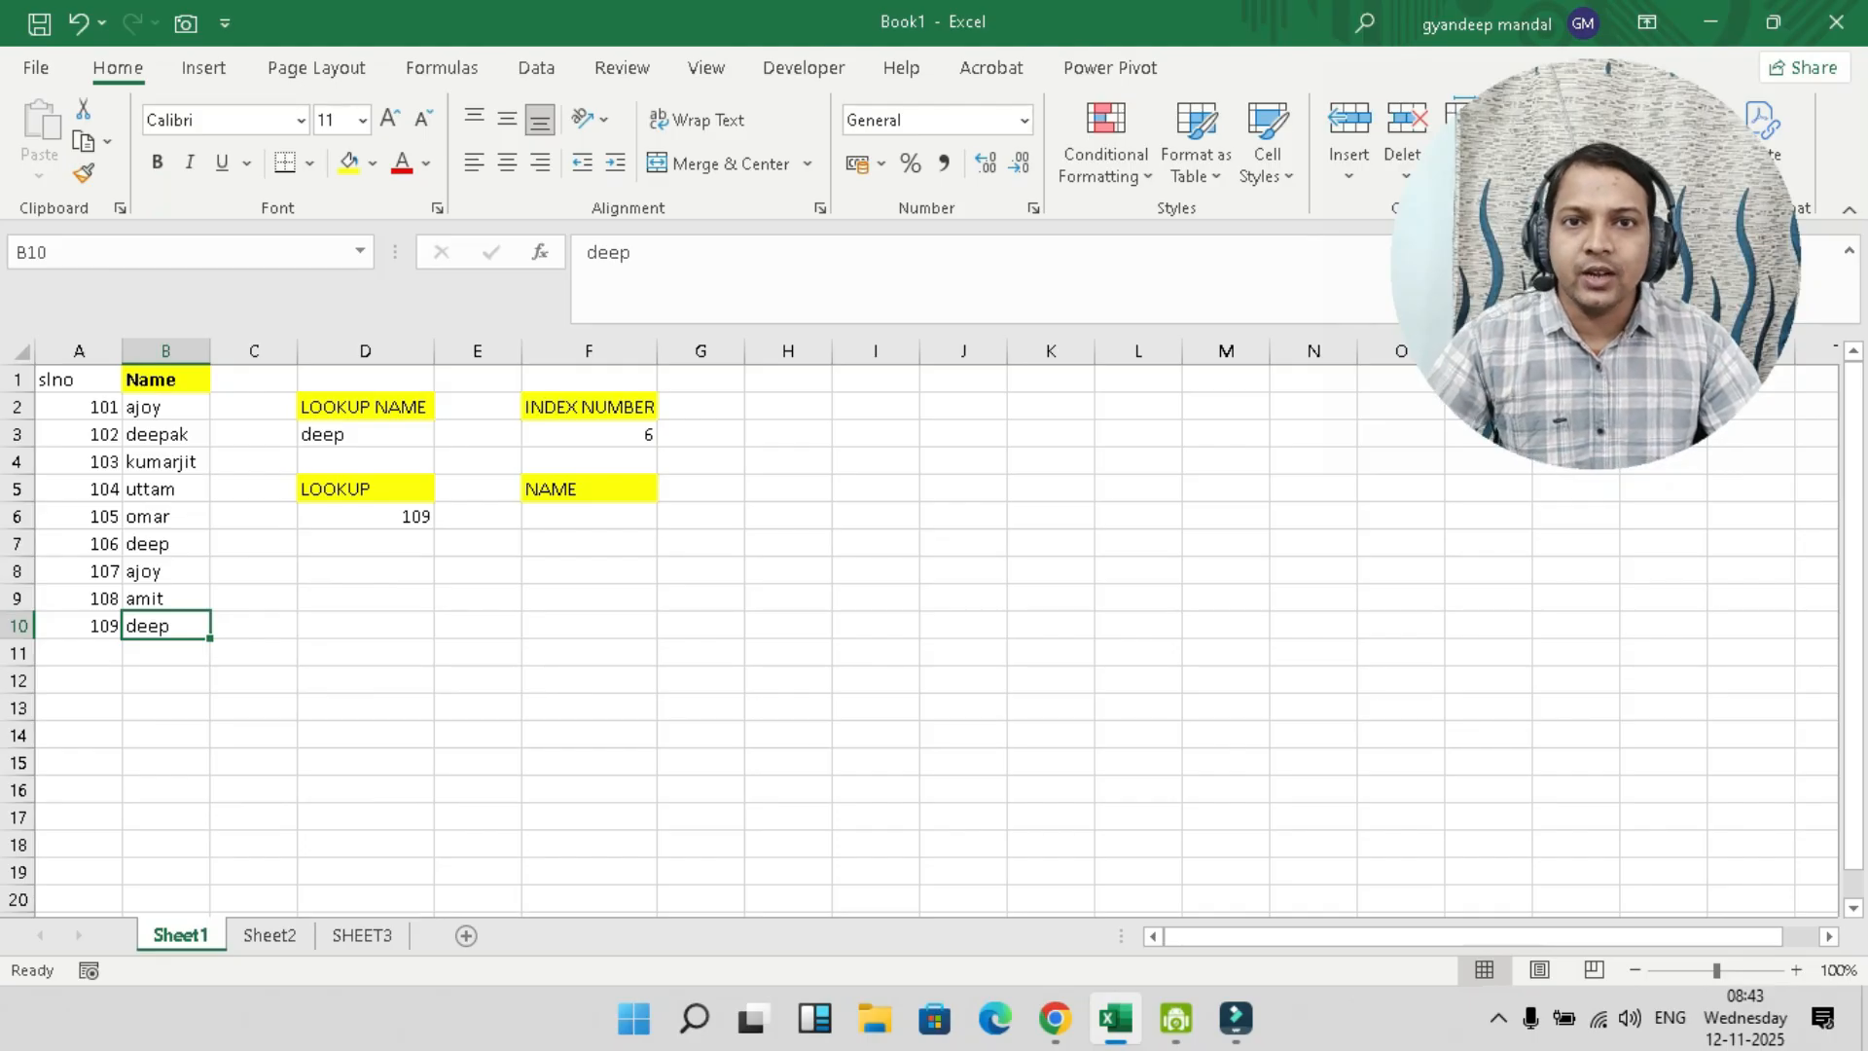
- Enter the formula =INDEX(B2:B10,MATCH(D6,A2:A10,0)) in F6 to return the name belonging to the serial number in D6
left_click(365, 517)
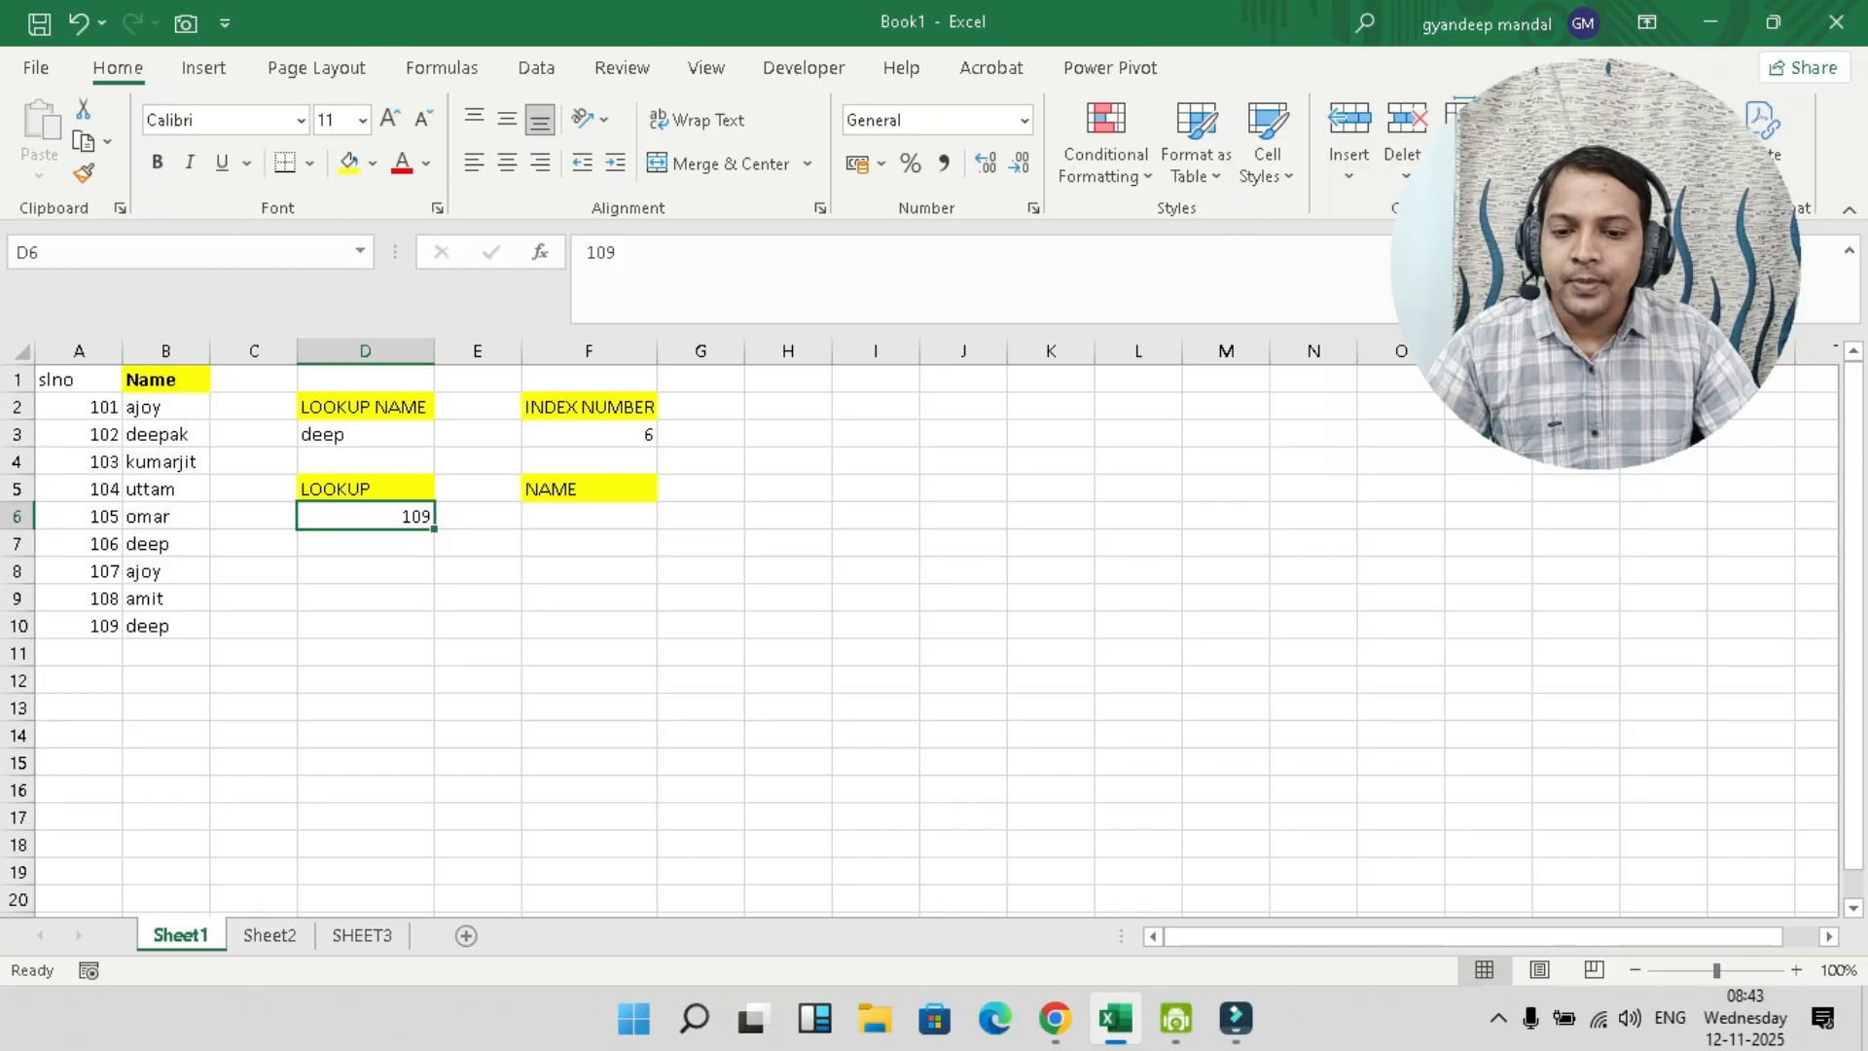
left_click(589, 517)
type("=")
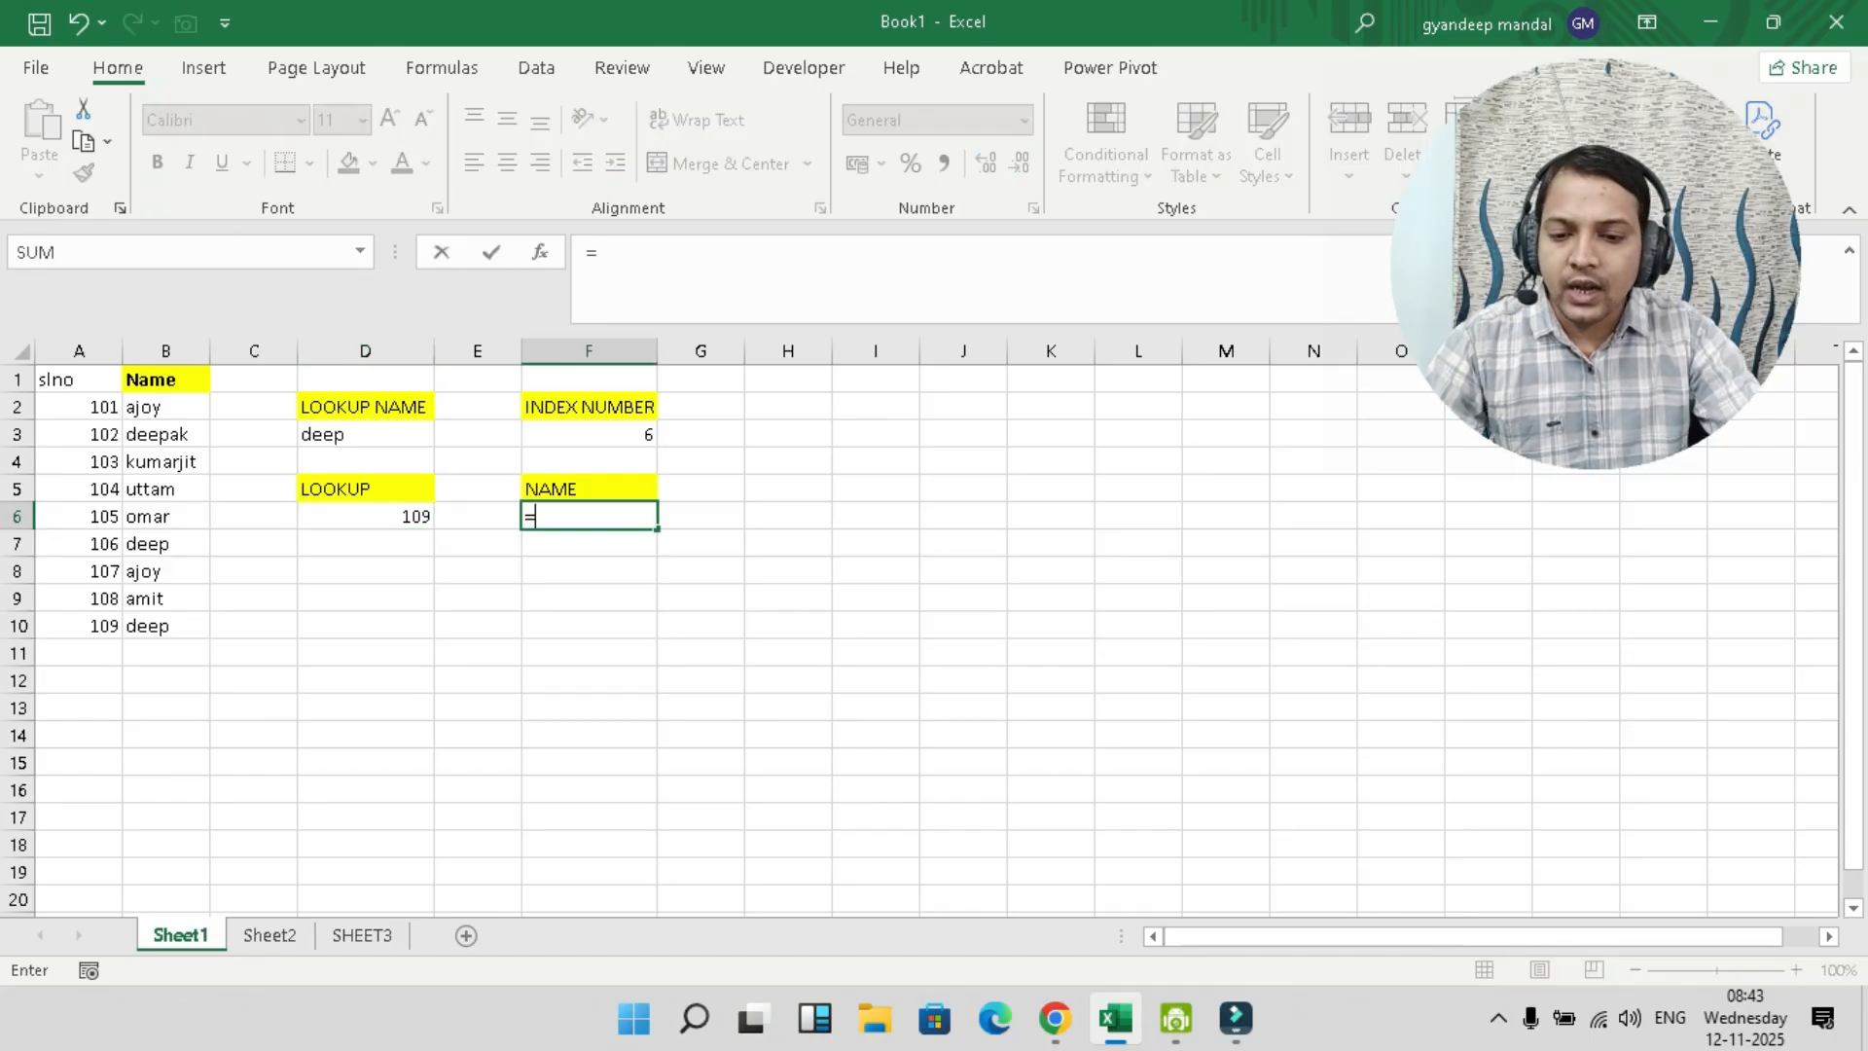
type("index(")
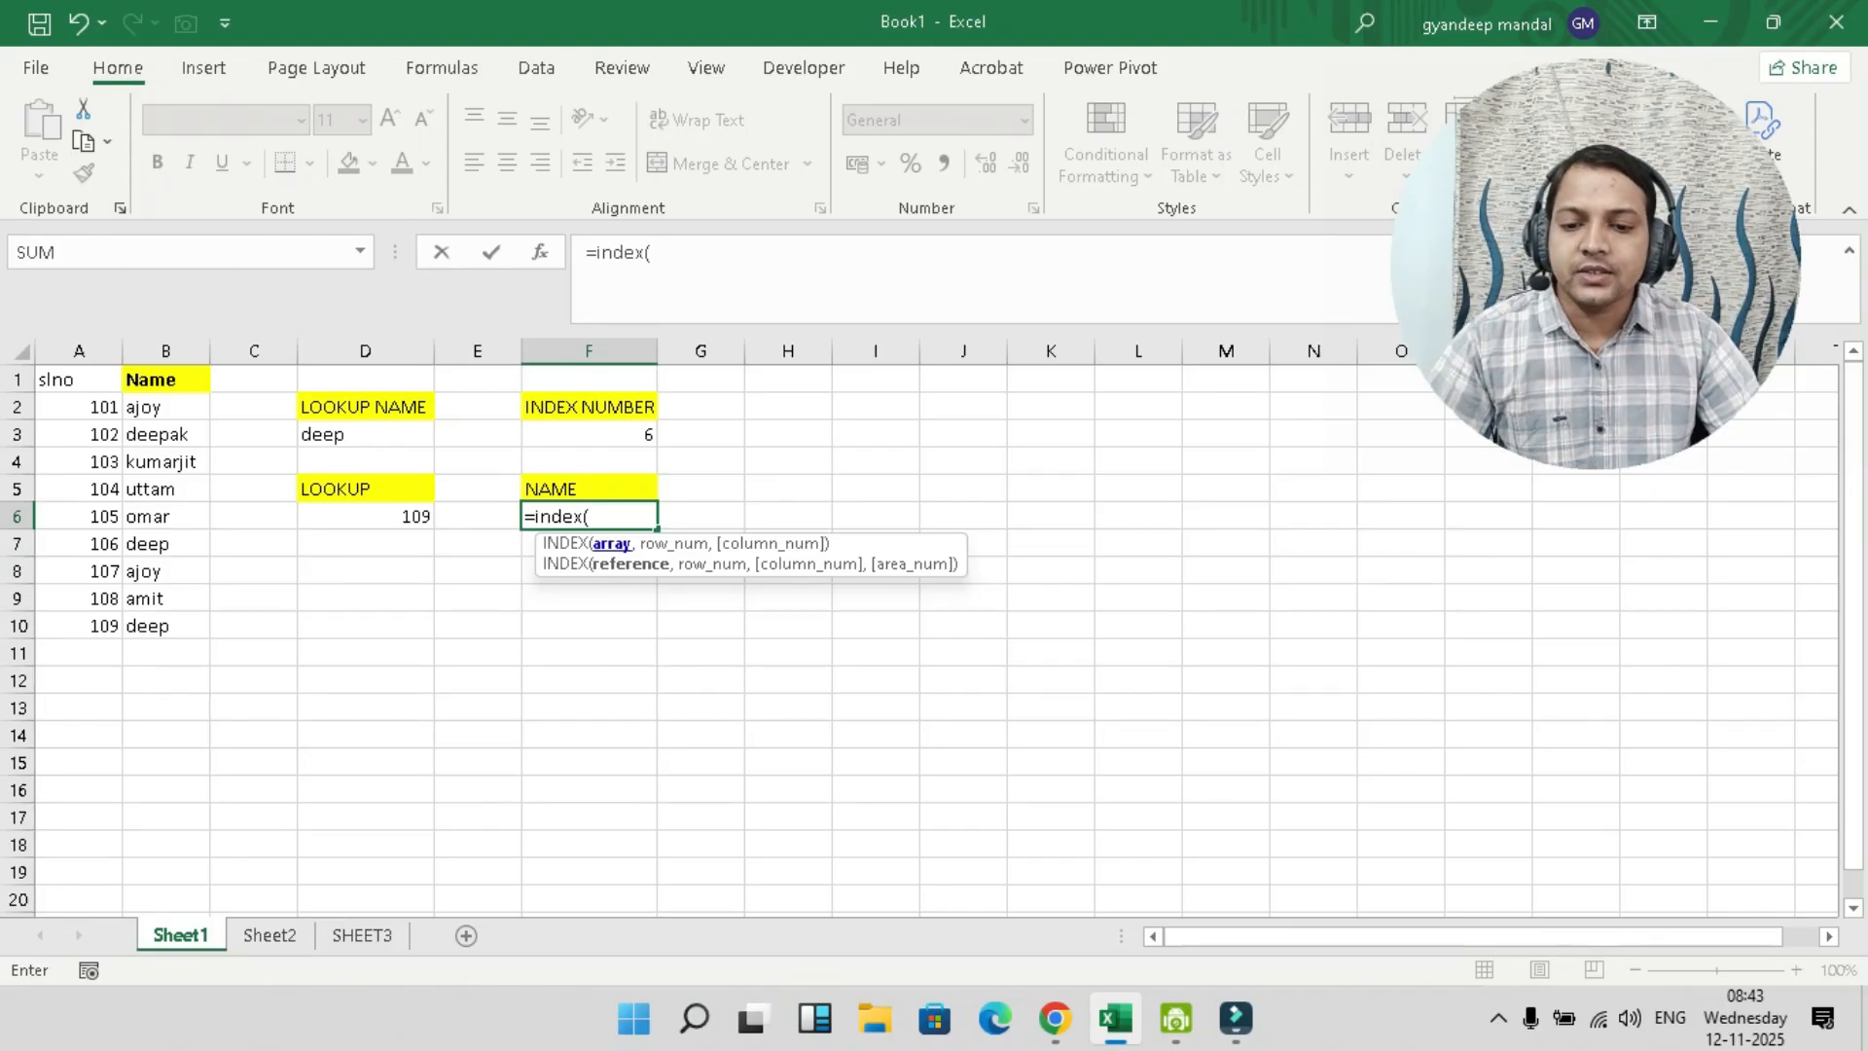
left_click_drag(166, 407, 168, 631)
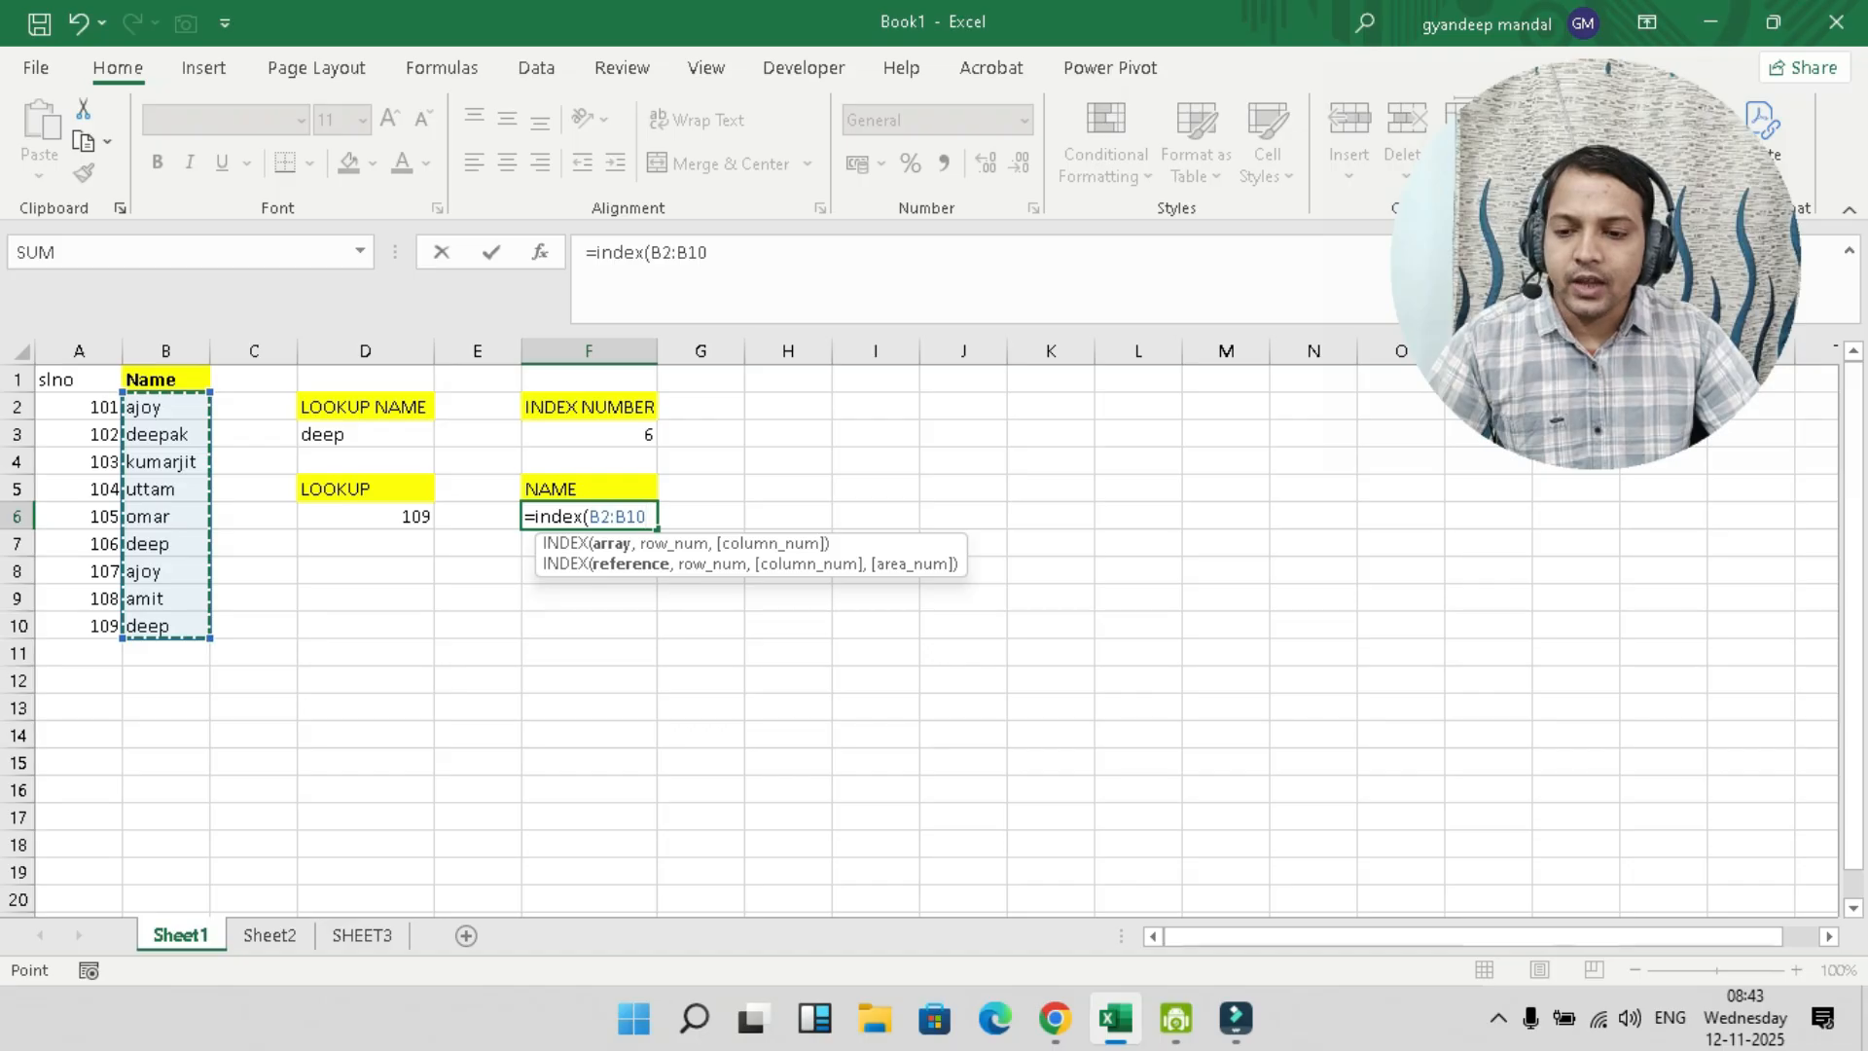
type(",")
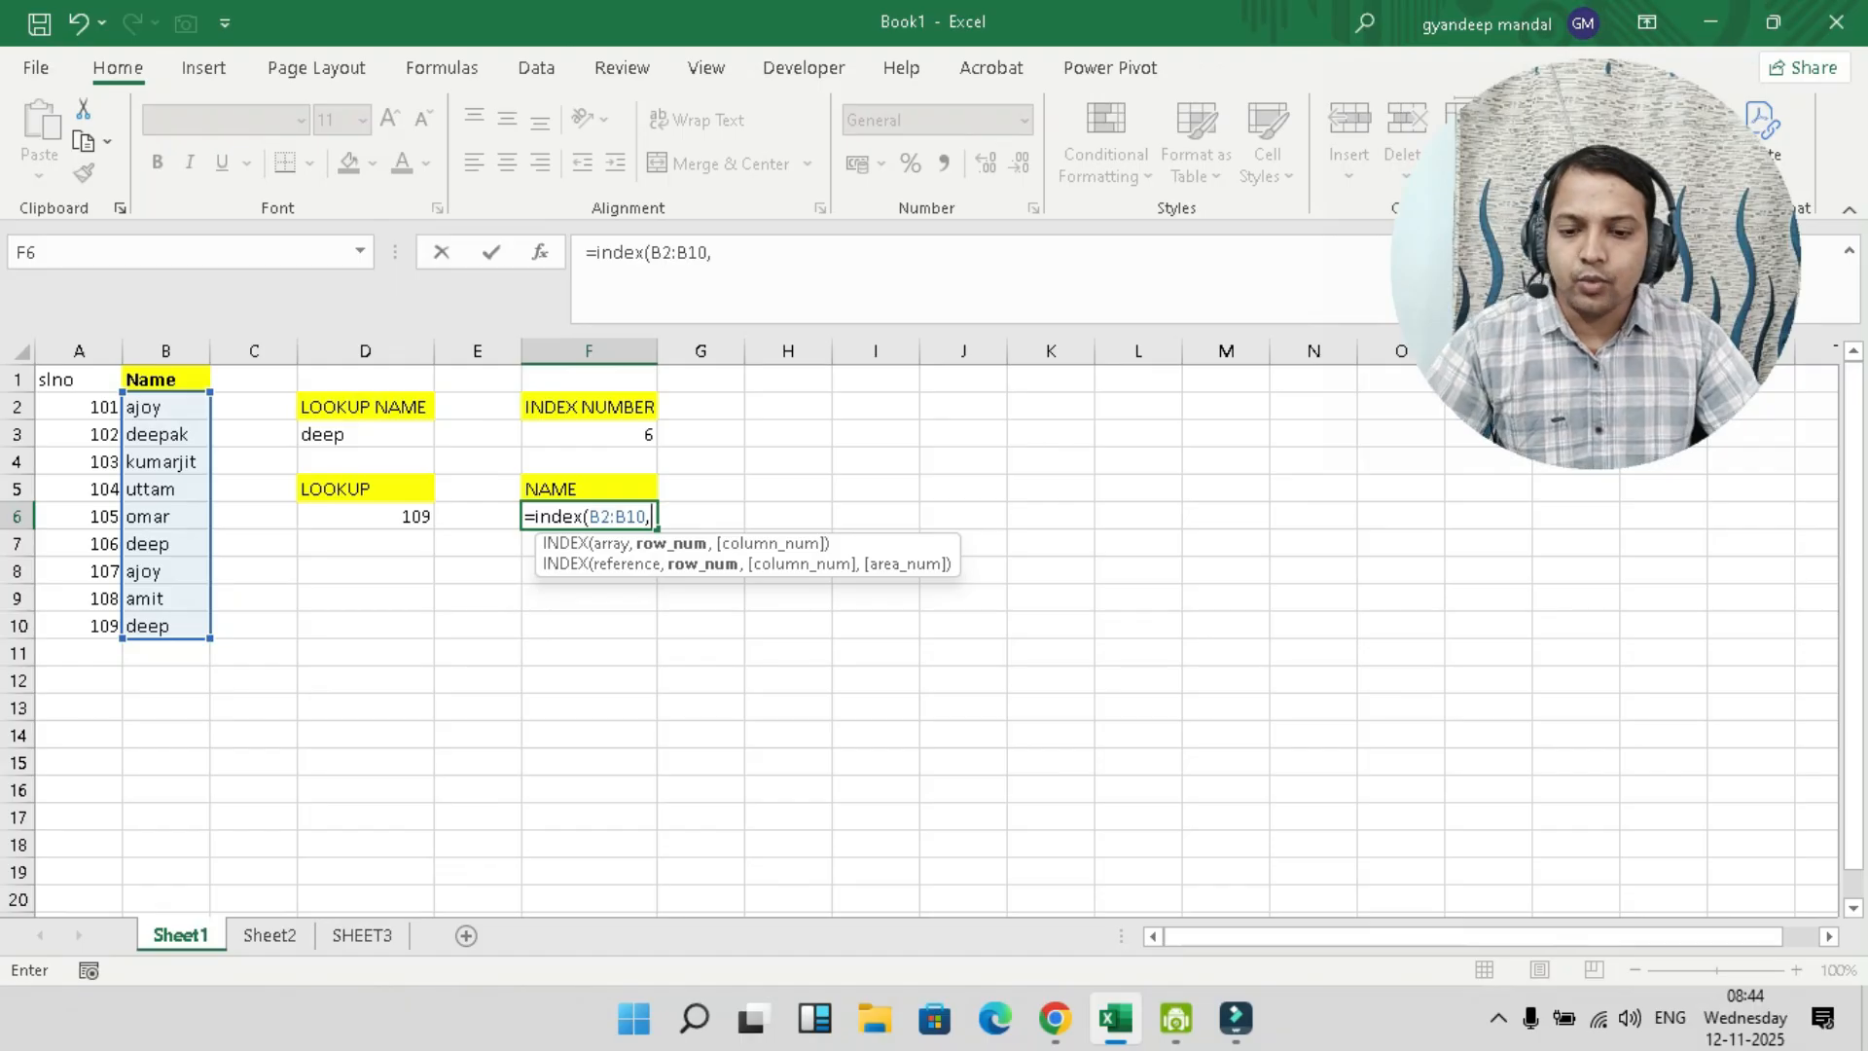
type("match")
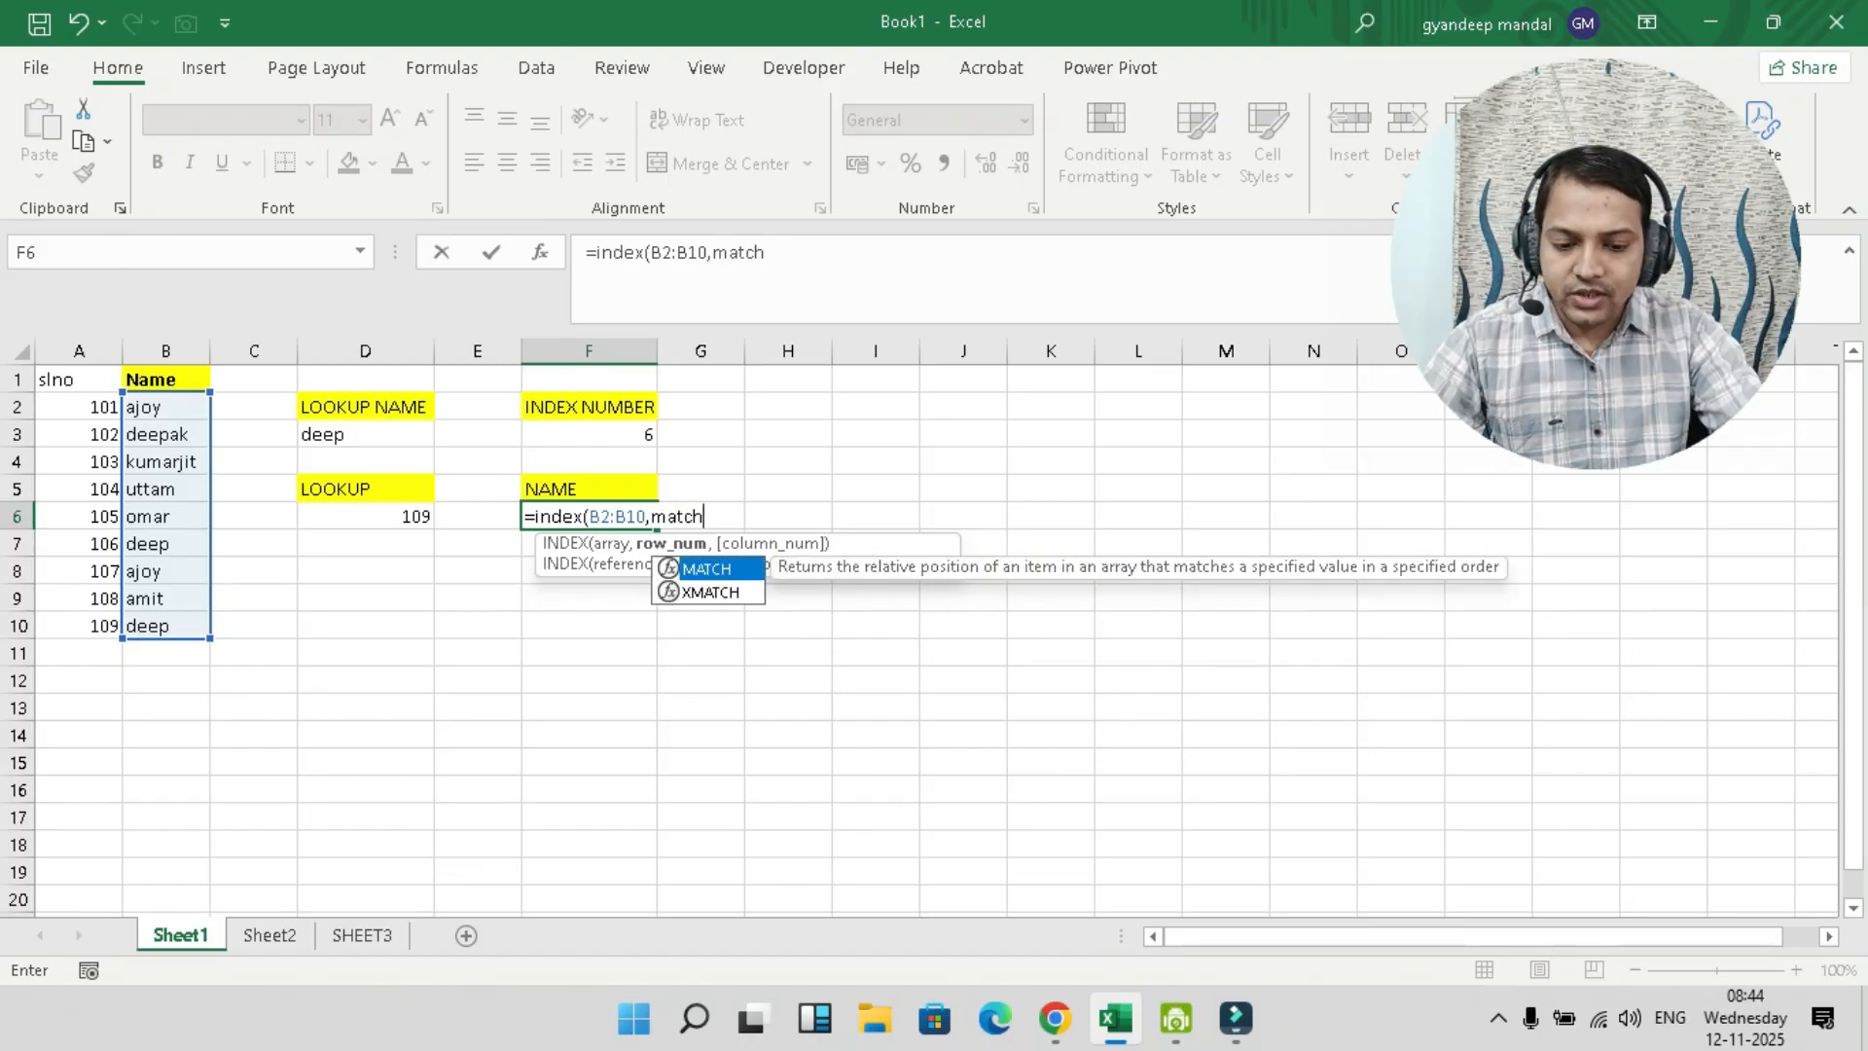
type("(")
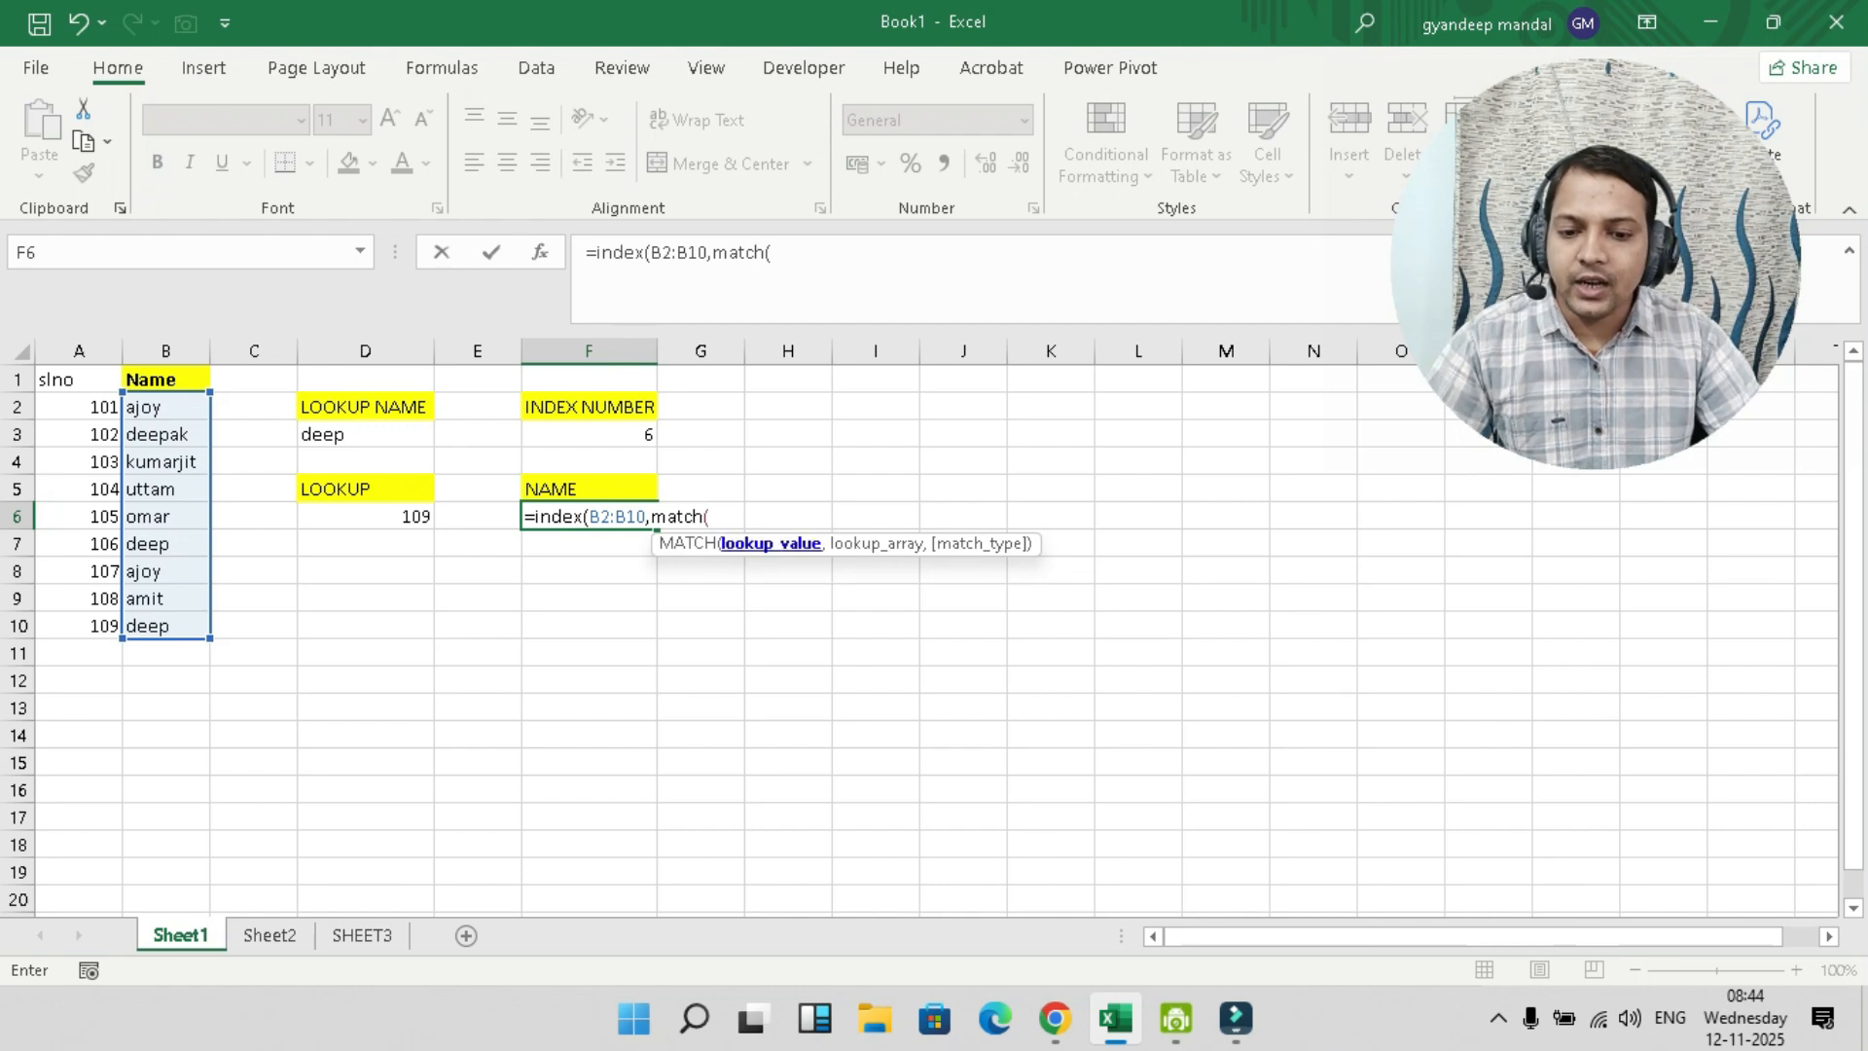
left_click(365, 517)
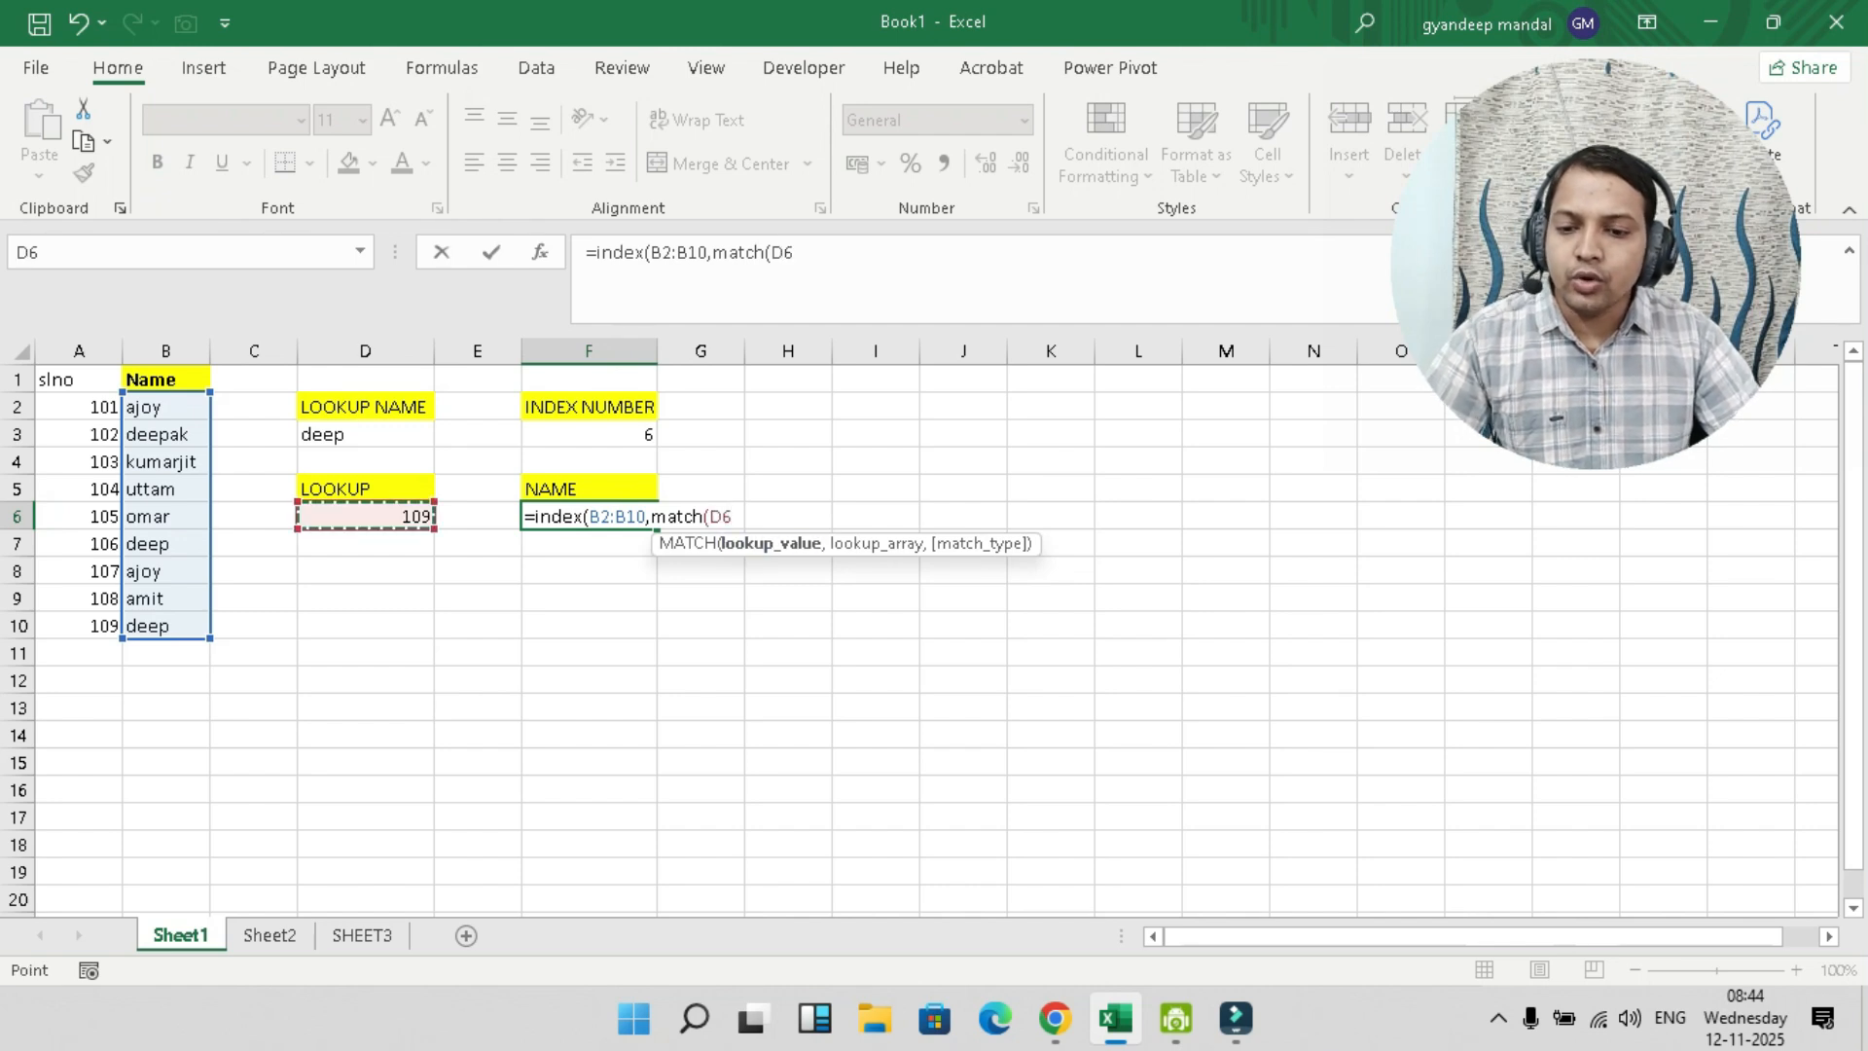
type(",")
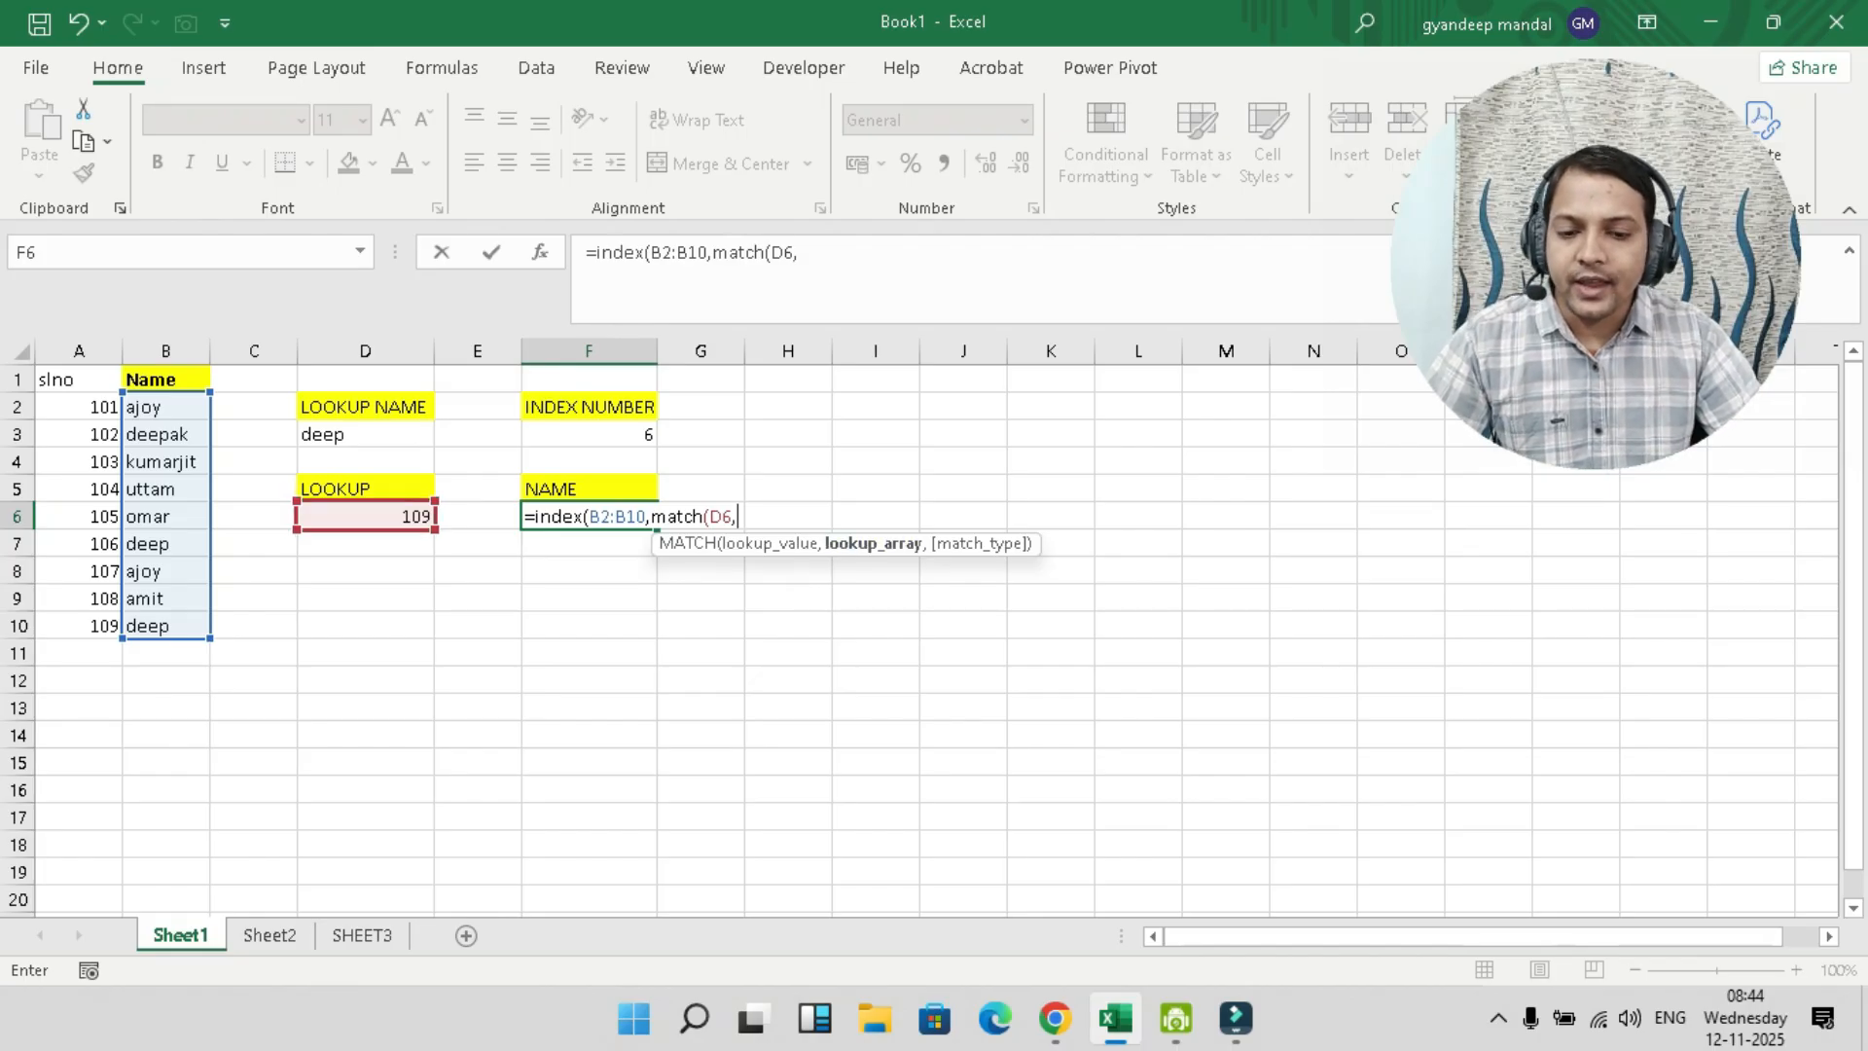
left_click_drag(93, 407, 92, 625)
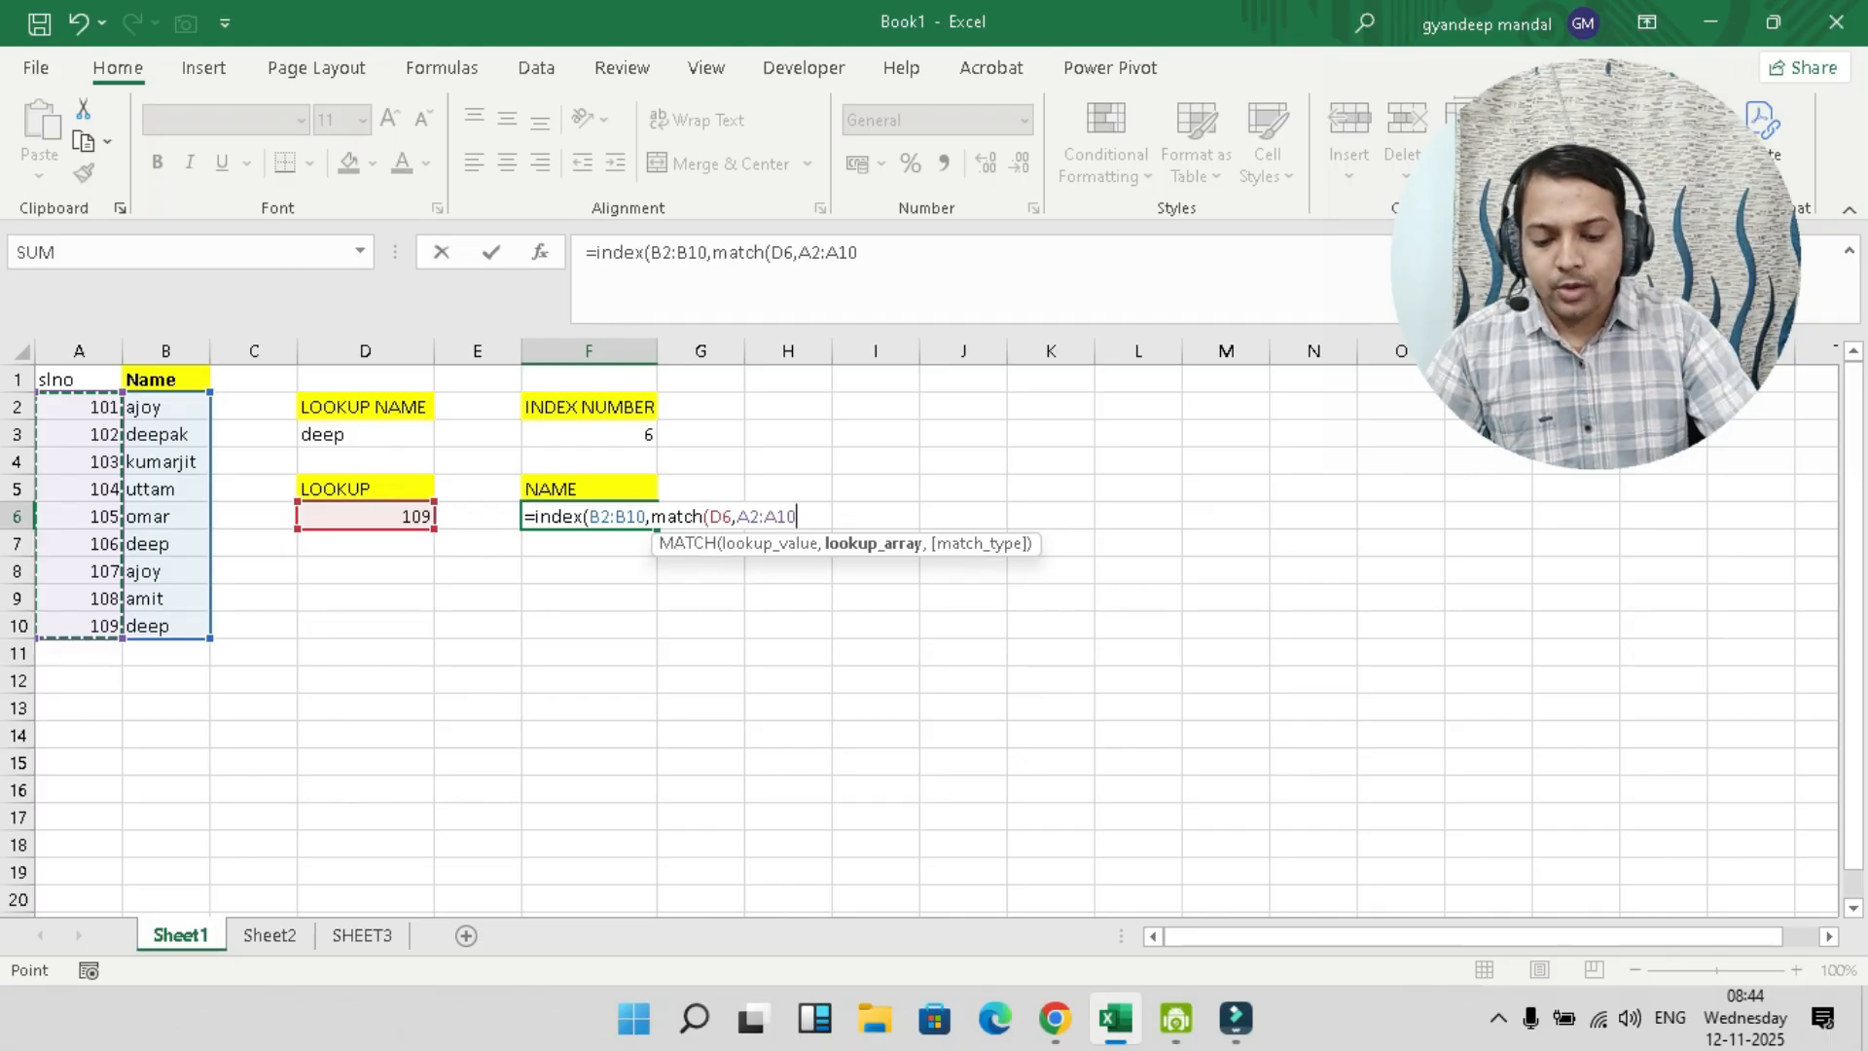
type(",0))")
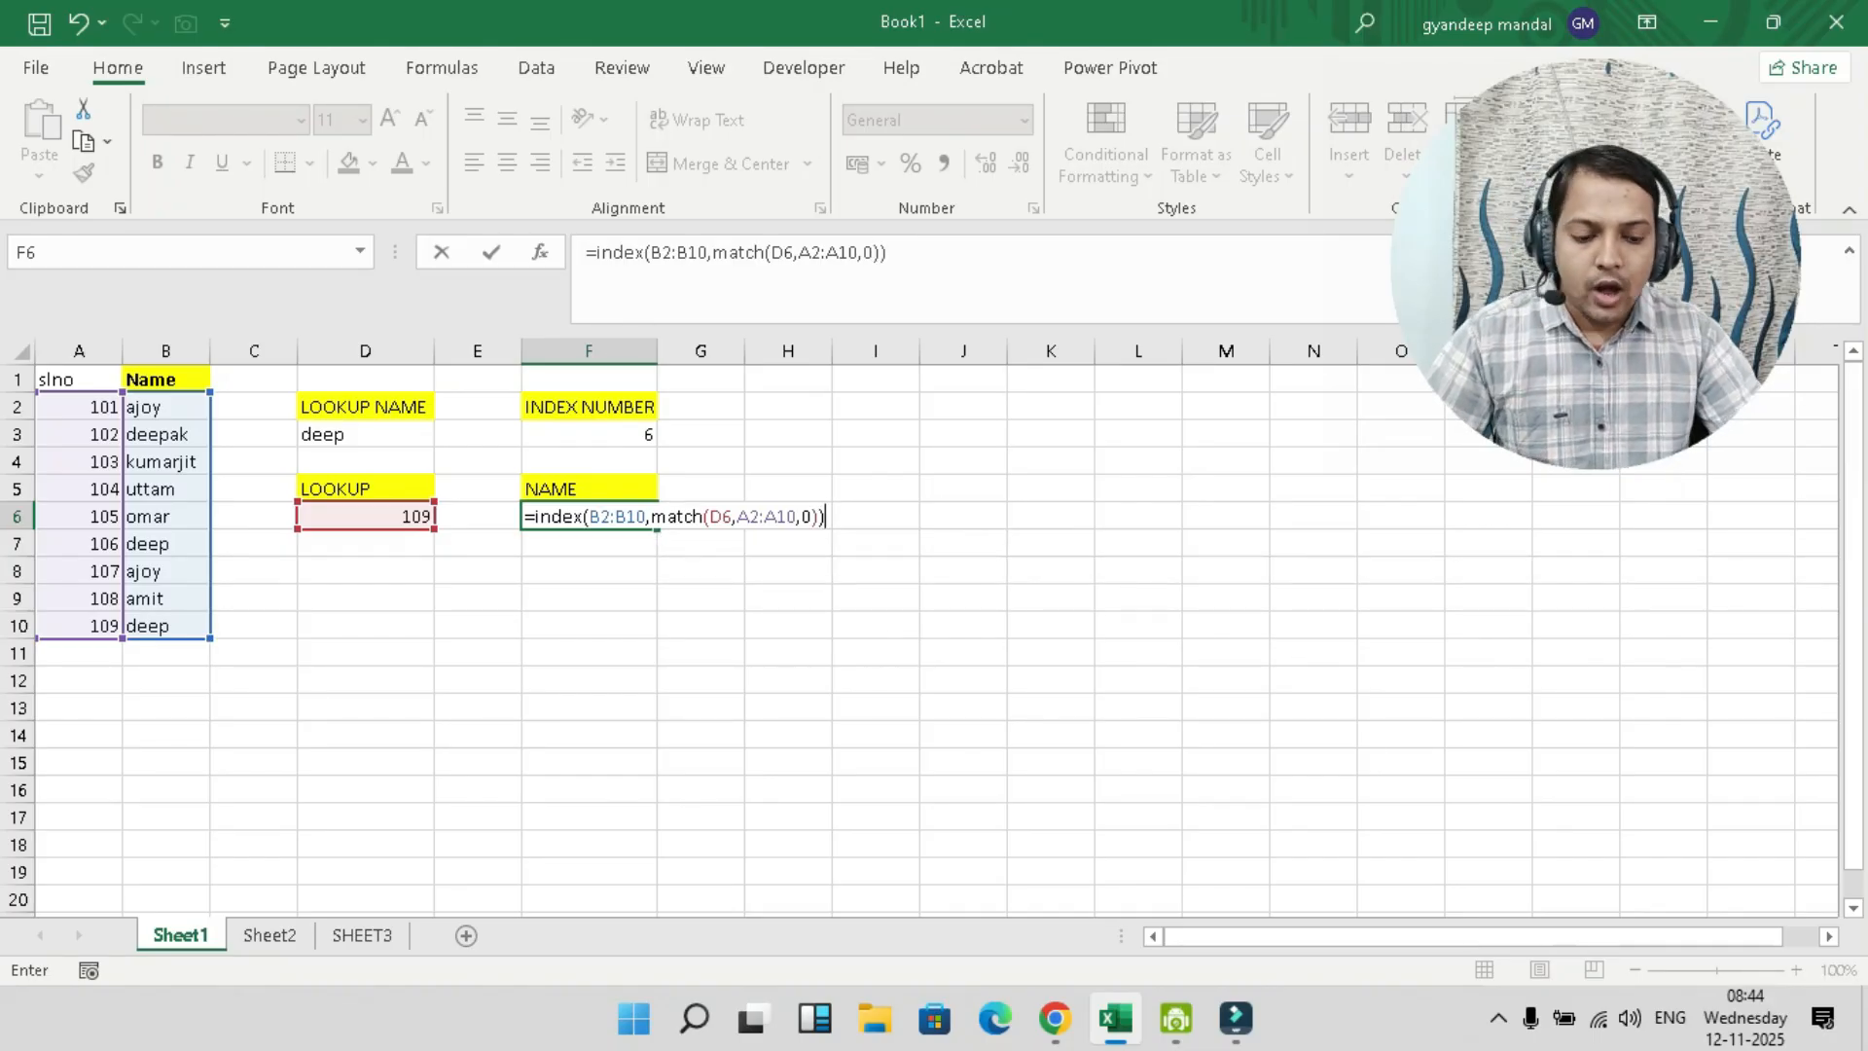
key("Return")
key("Up")
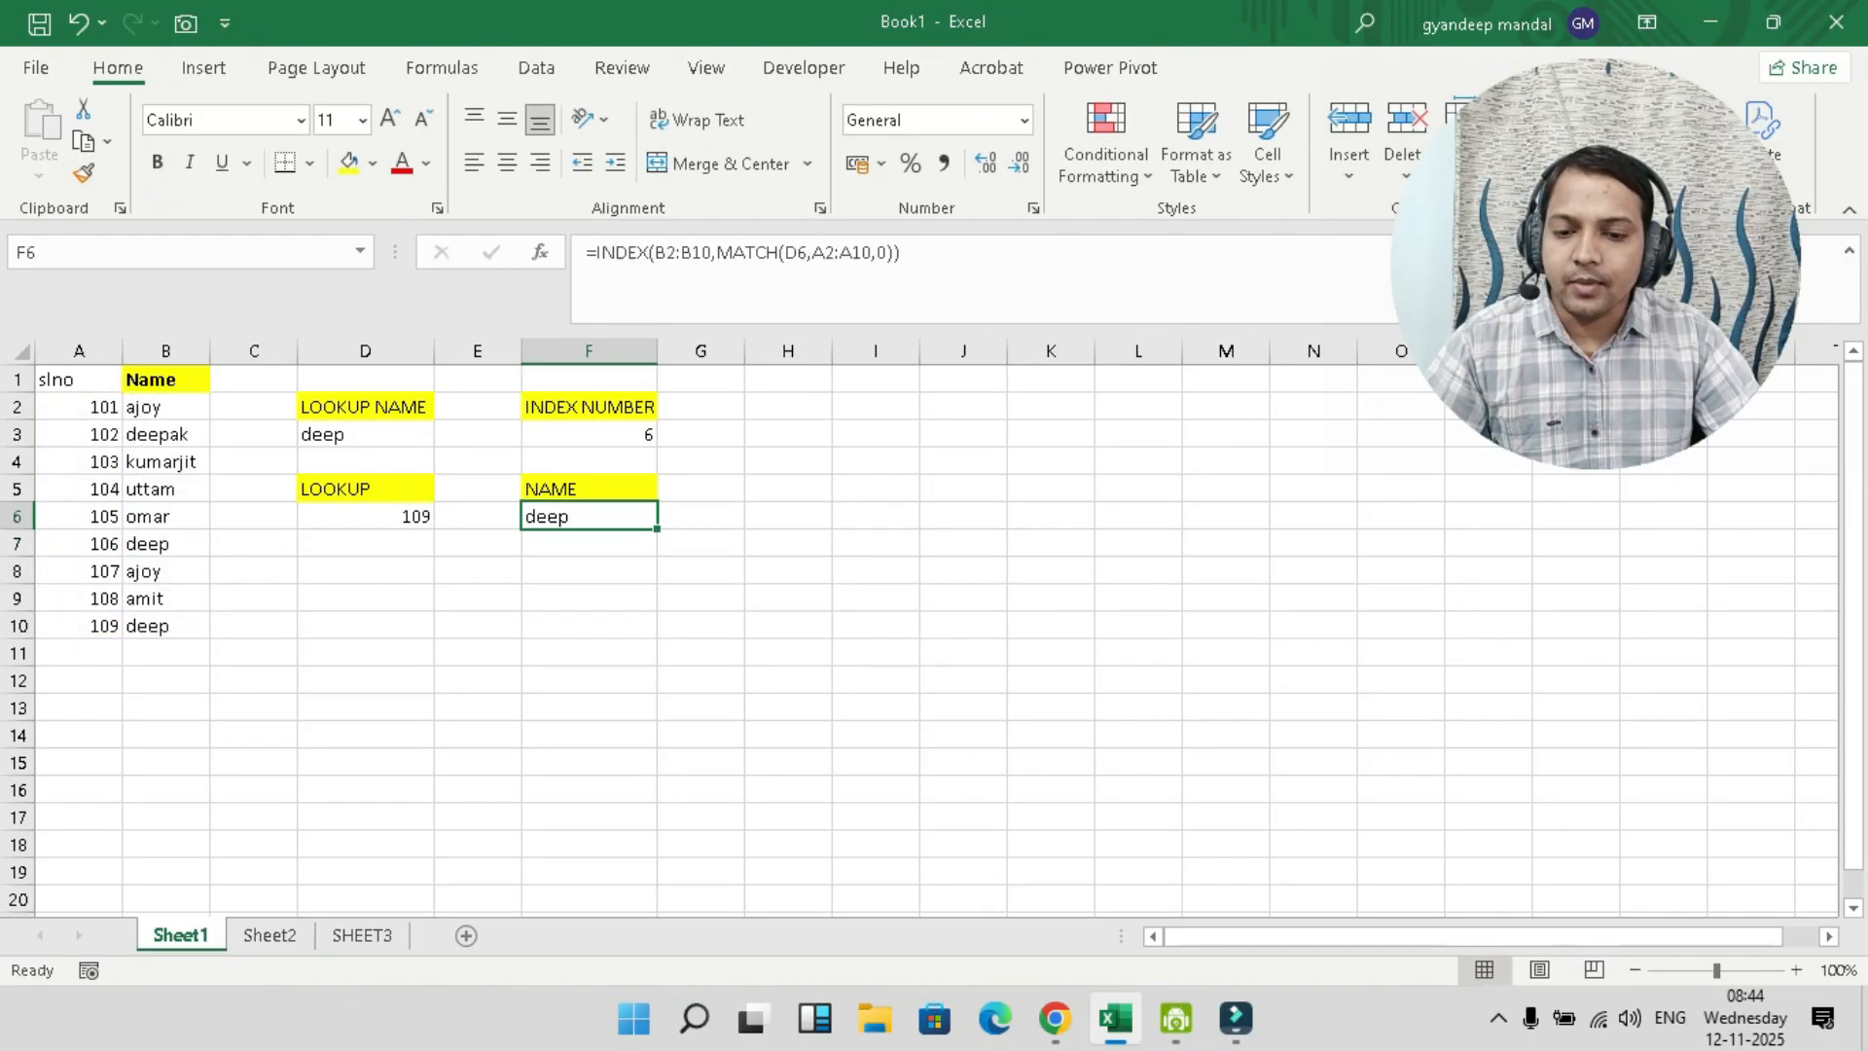
- Set the lookup serial number in D6 to 102 to test the INDEX and MATCH formula
key("Left")
key("Left")
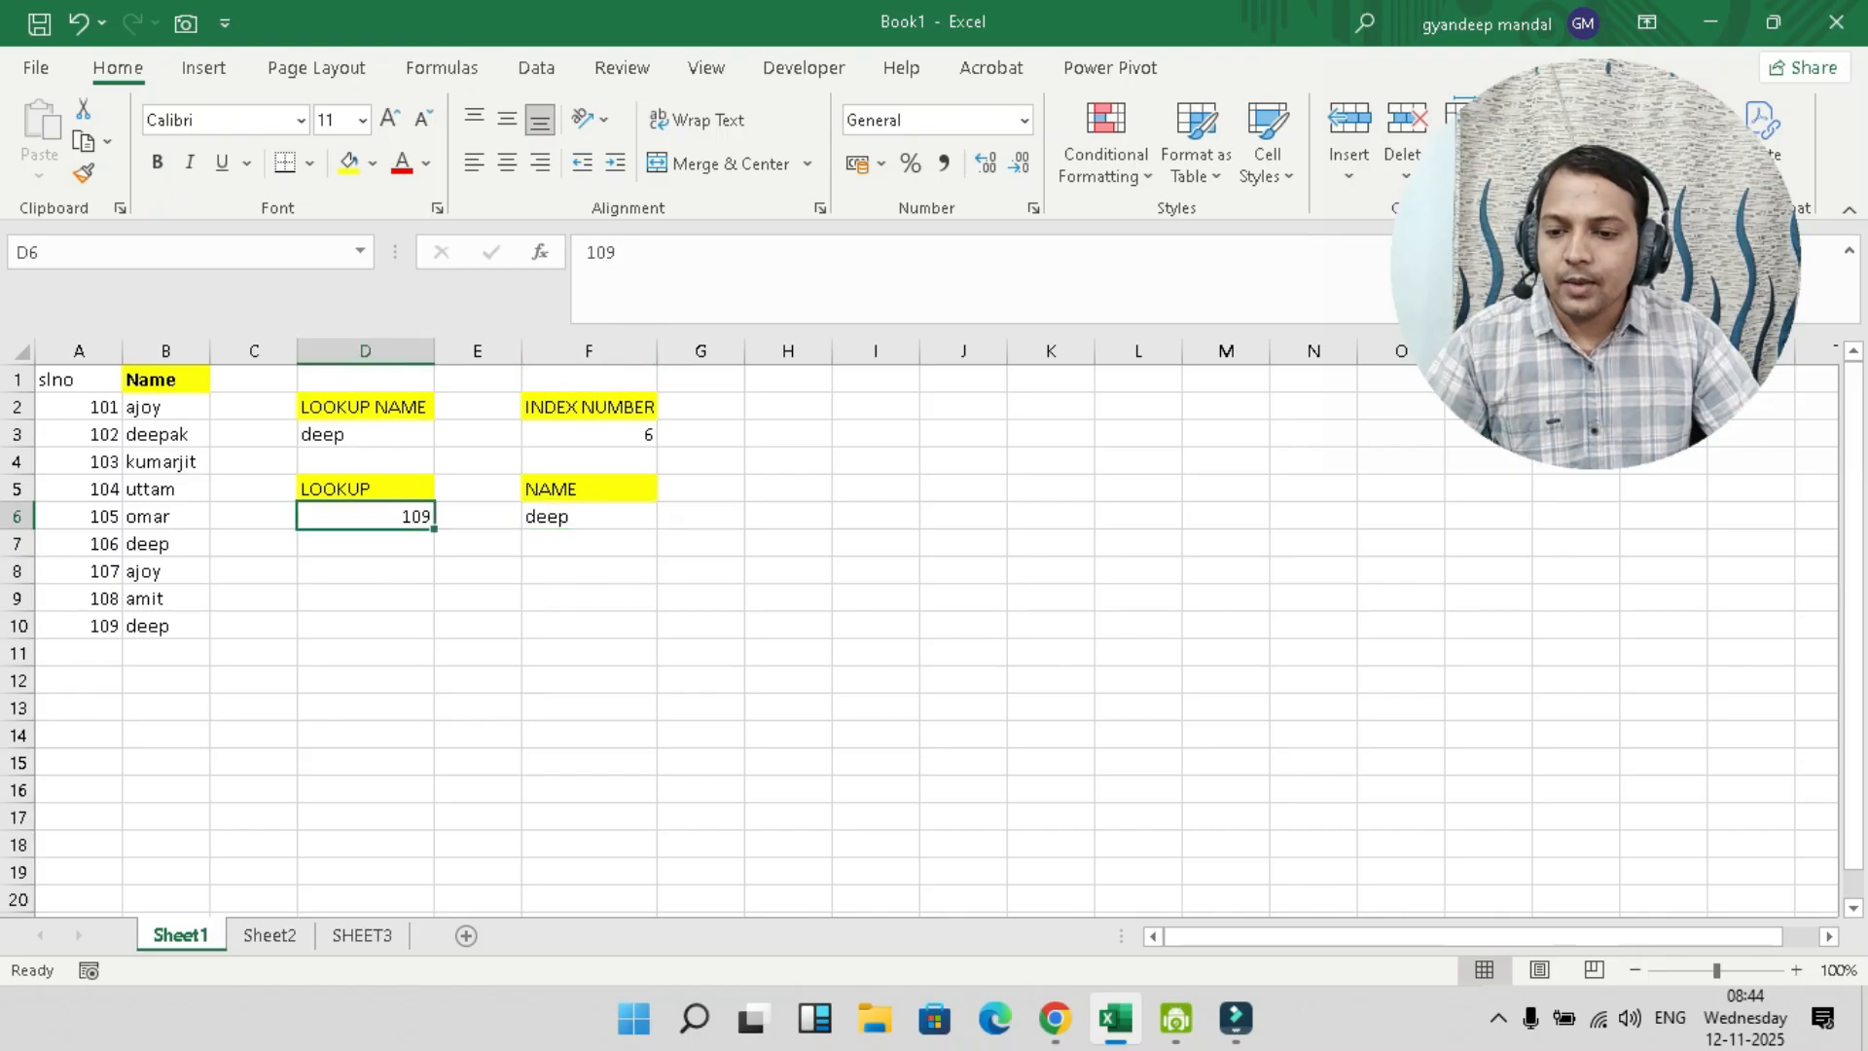
type("102")
key("Return")
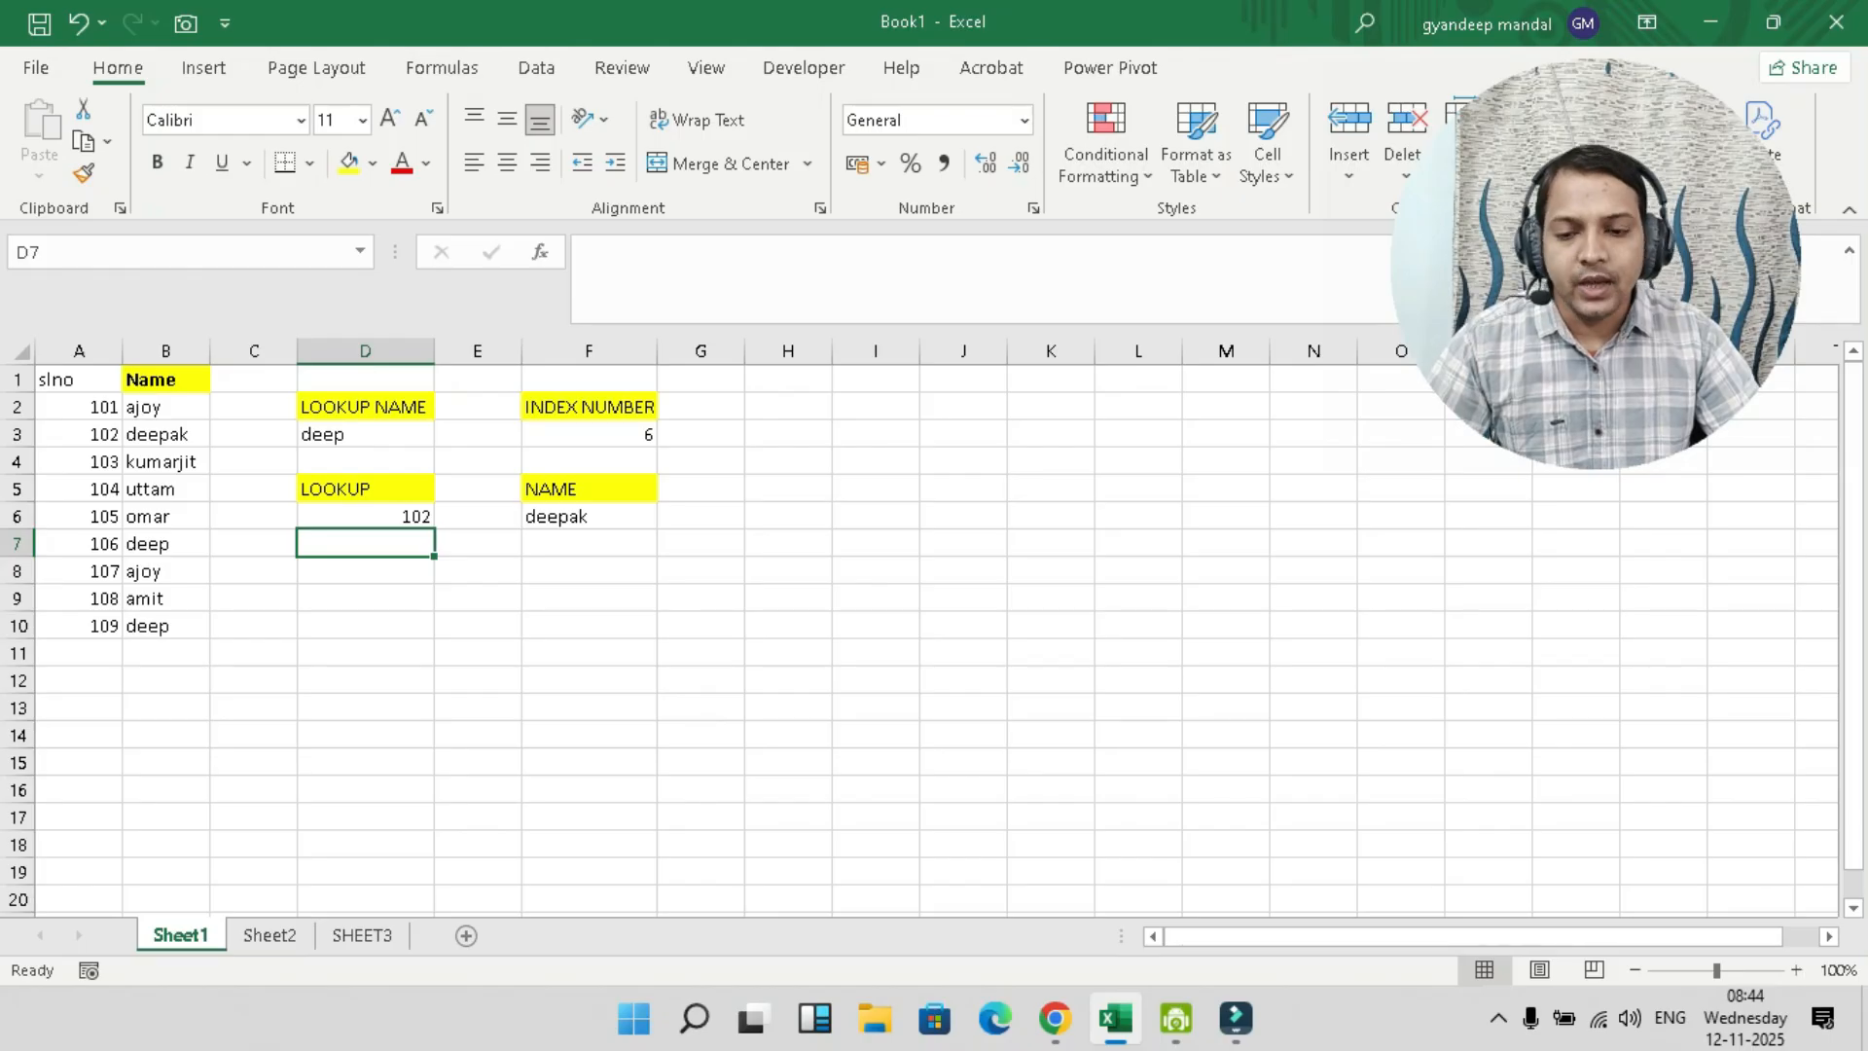
left_click(588, 707)
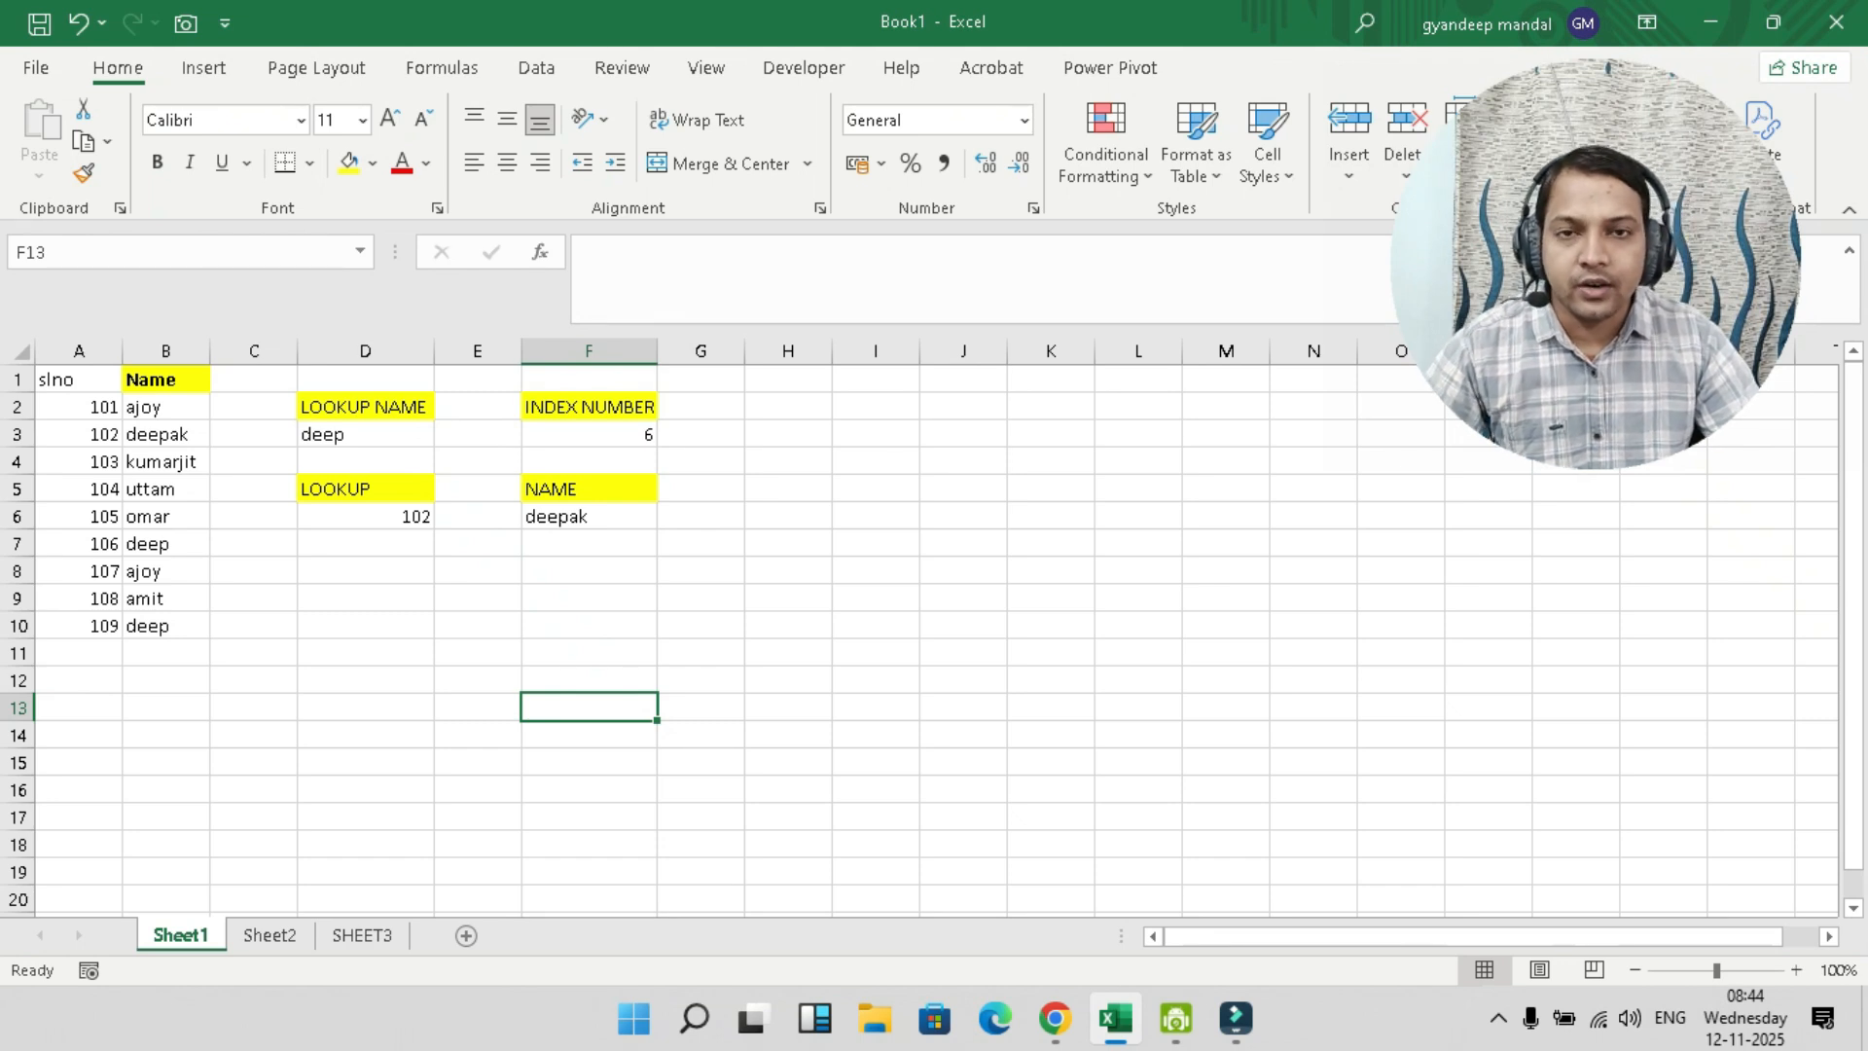
left_click(589, 572)
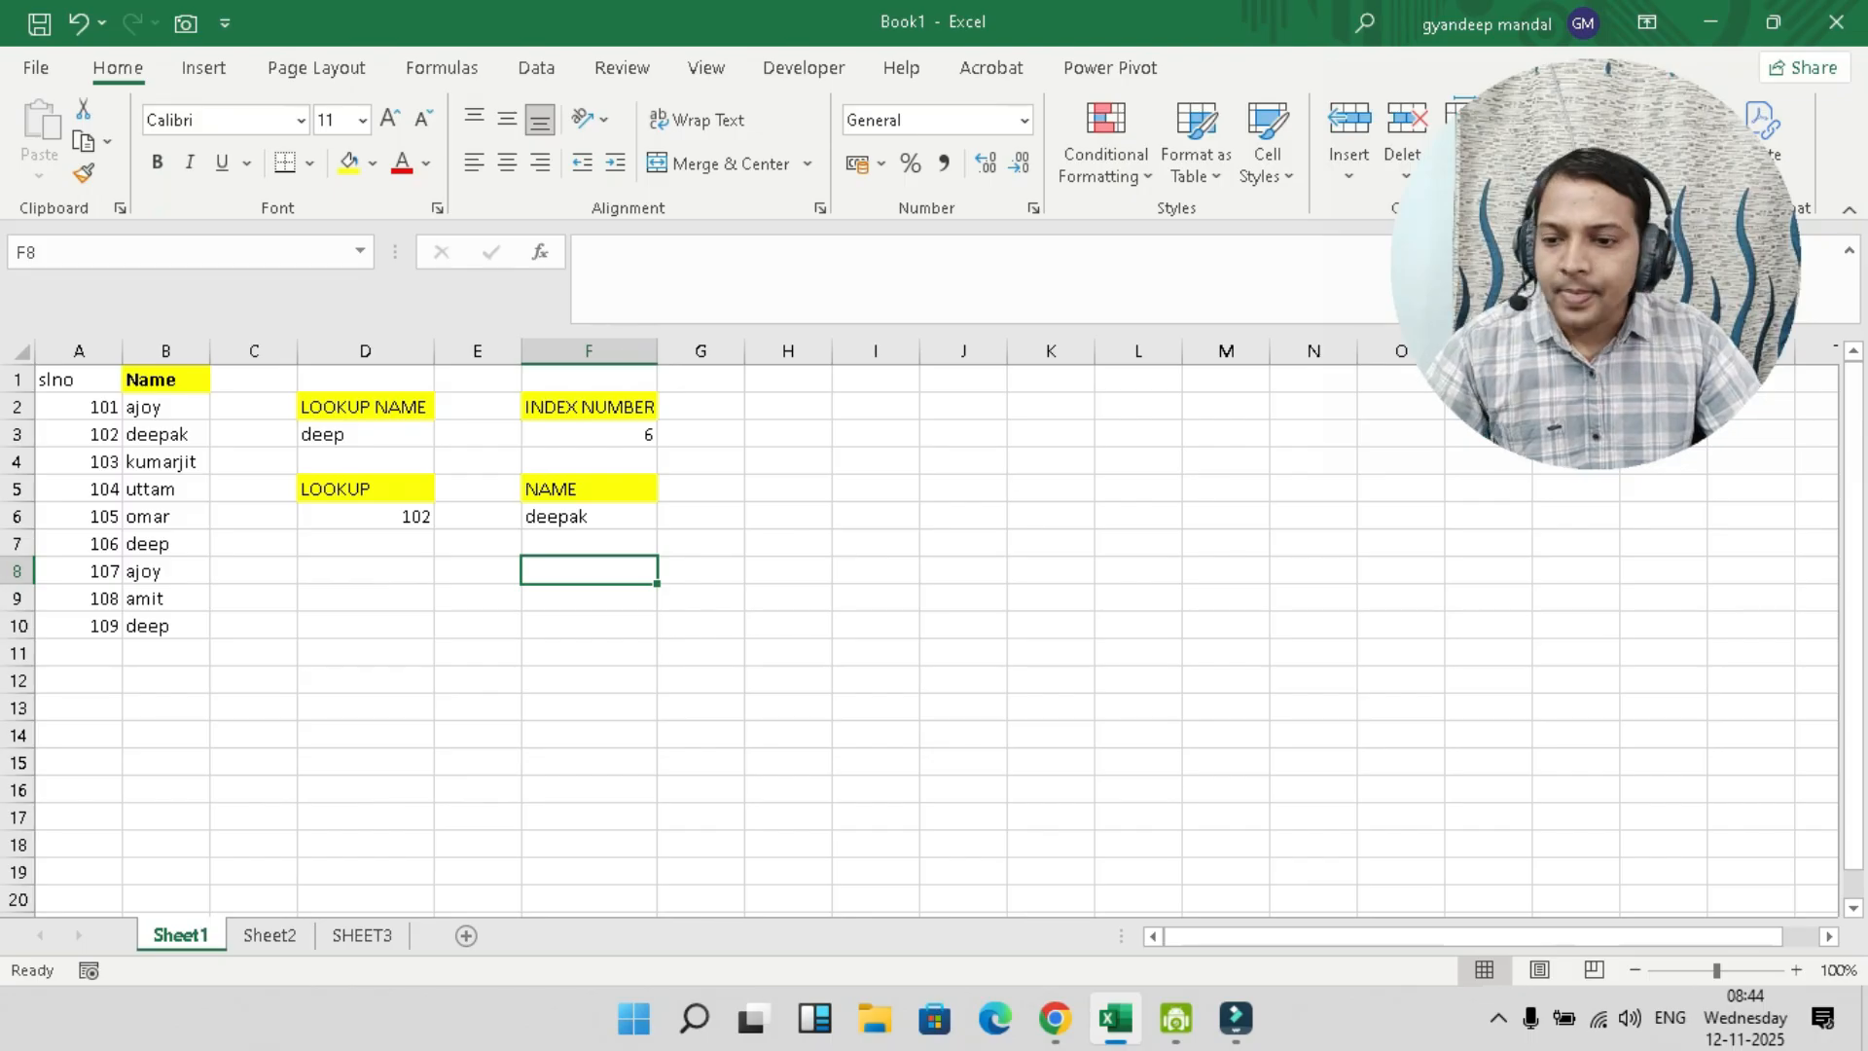
left_click_drag(166, 407, 166, 625)
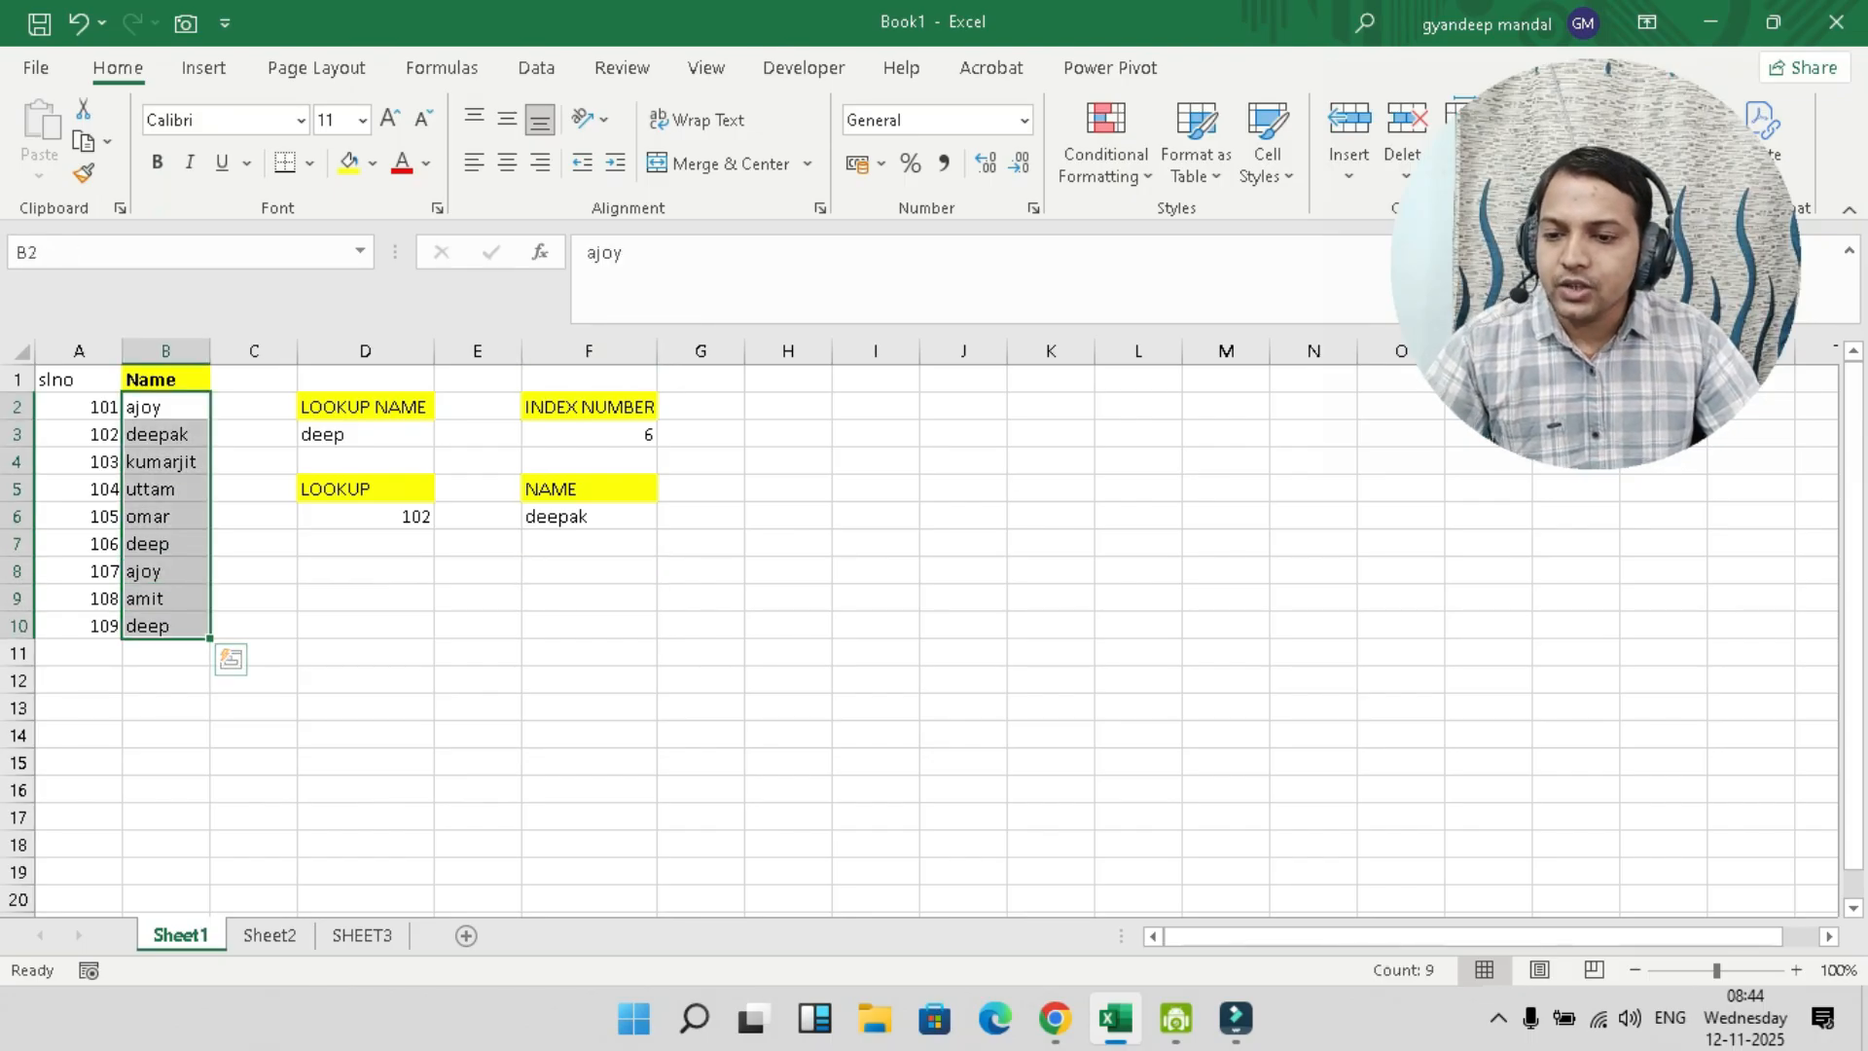
left_click(79, 380)
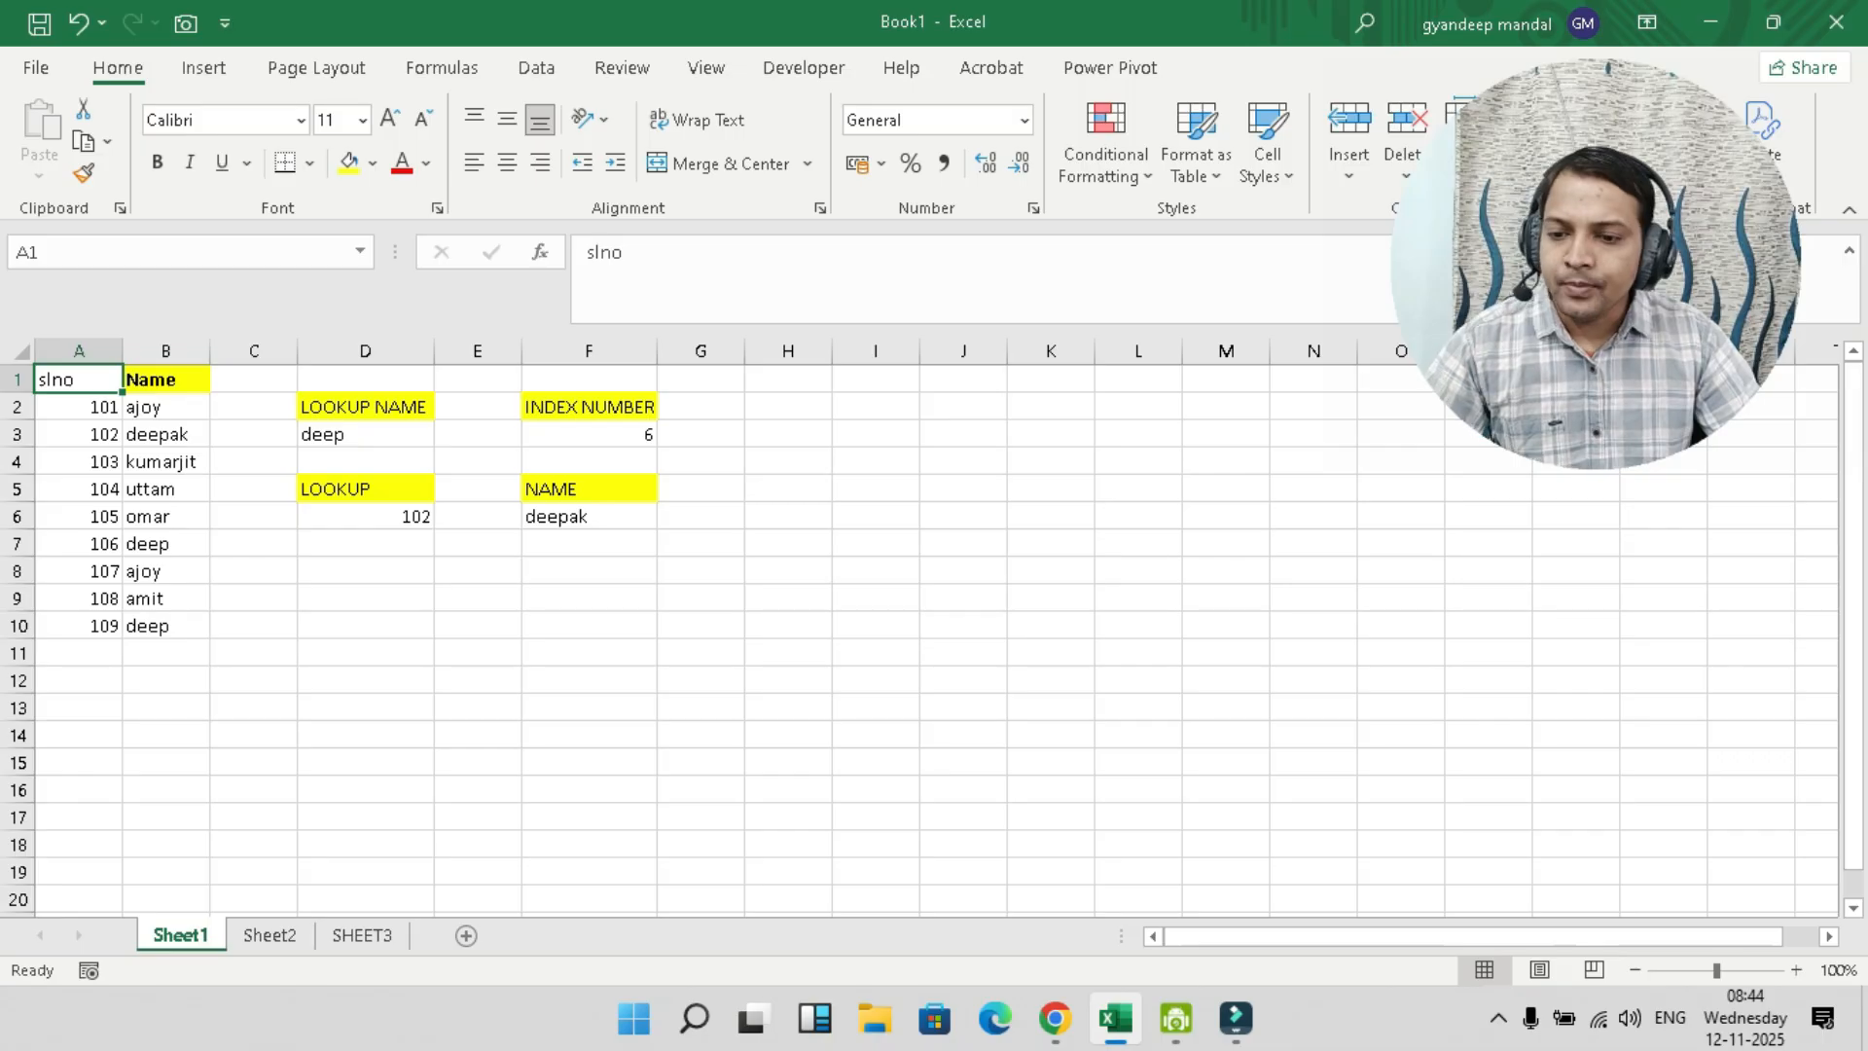
left_click_drag(166, 380, 166, 518)
left_click(165, 598)
left_click(165, 407)
left_click_drag(166, 406, 166, 628)
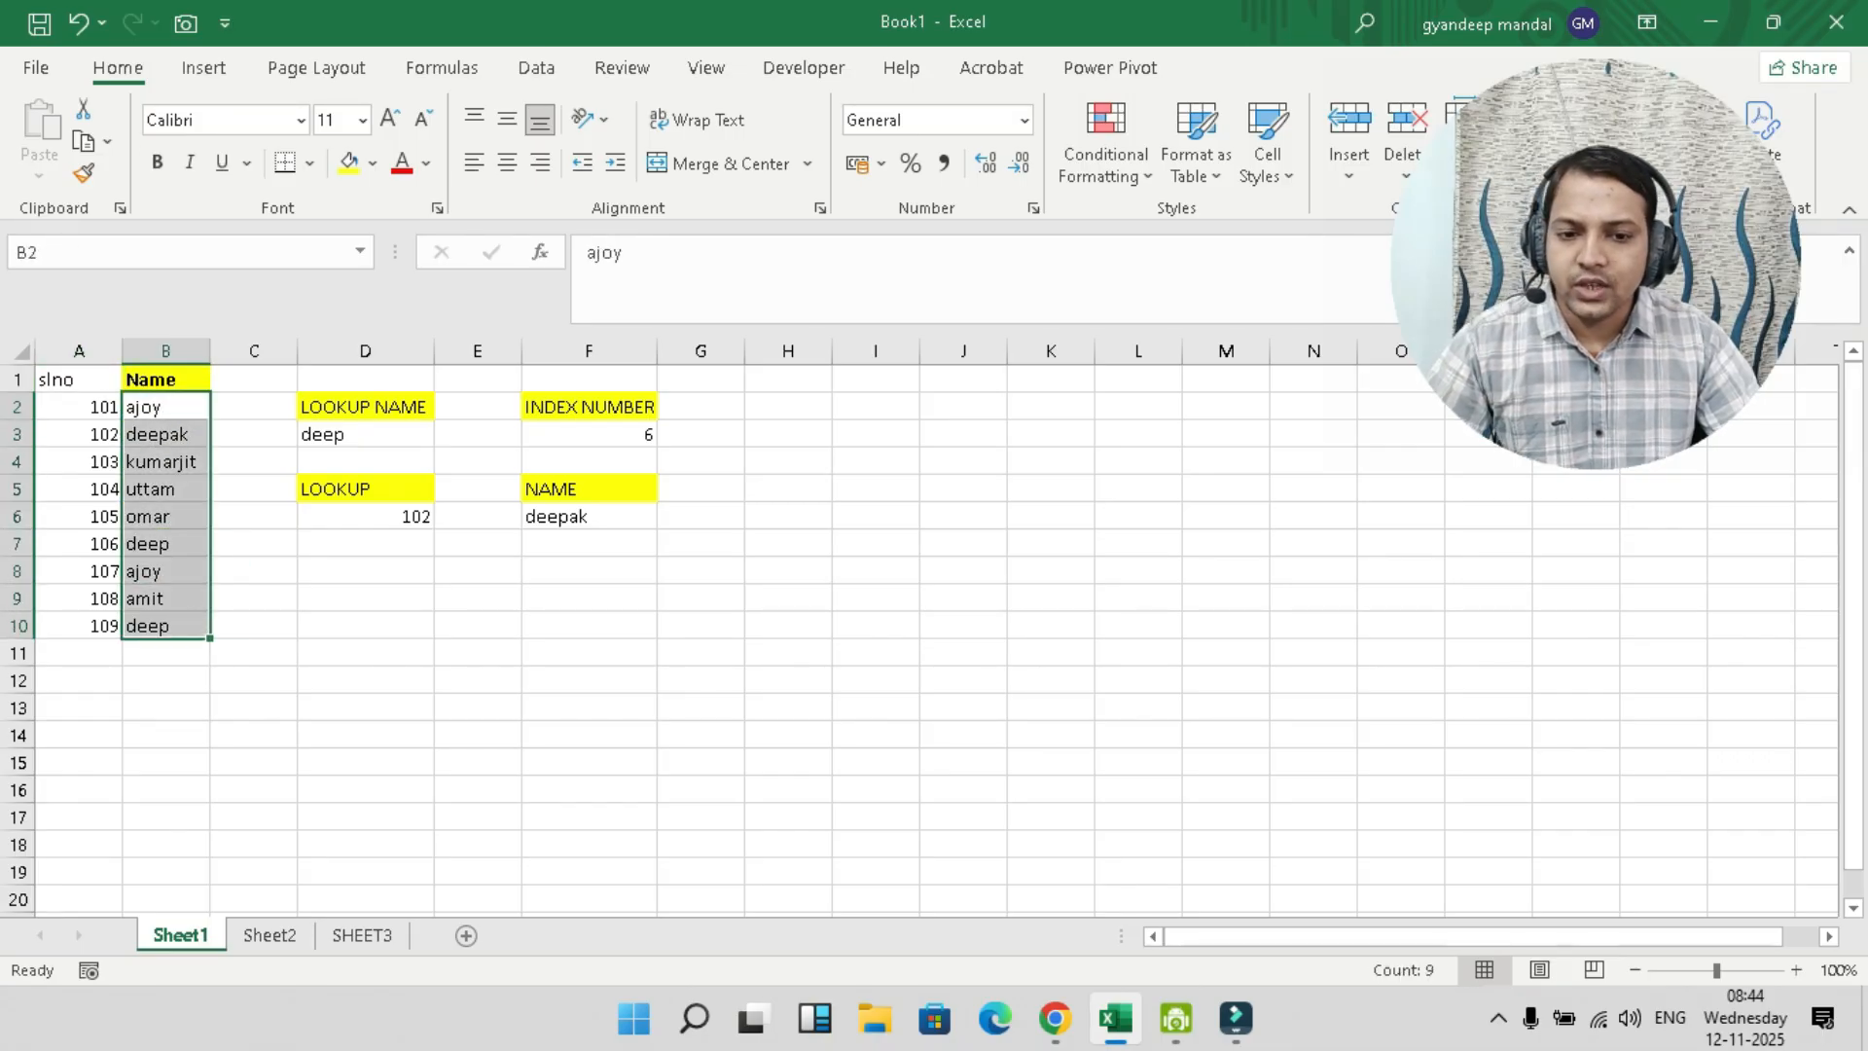
left_click(1107, 141)
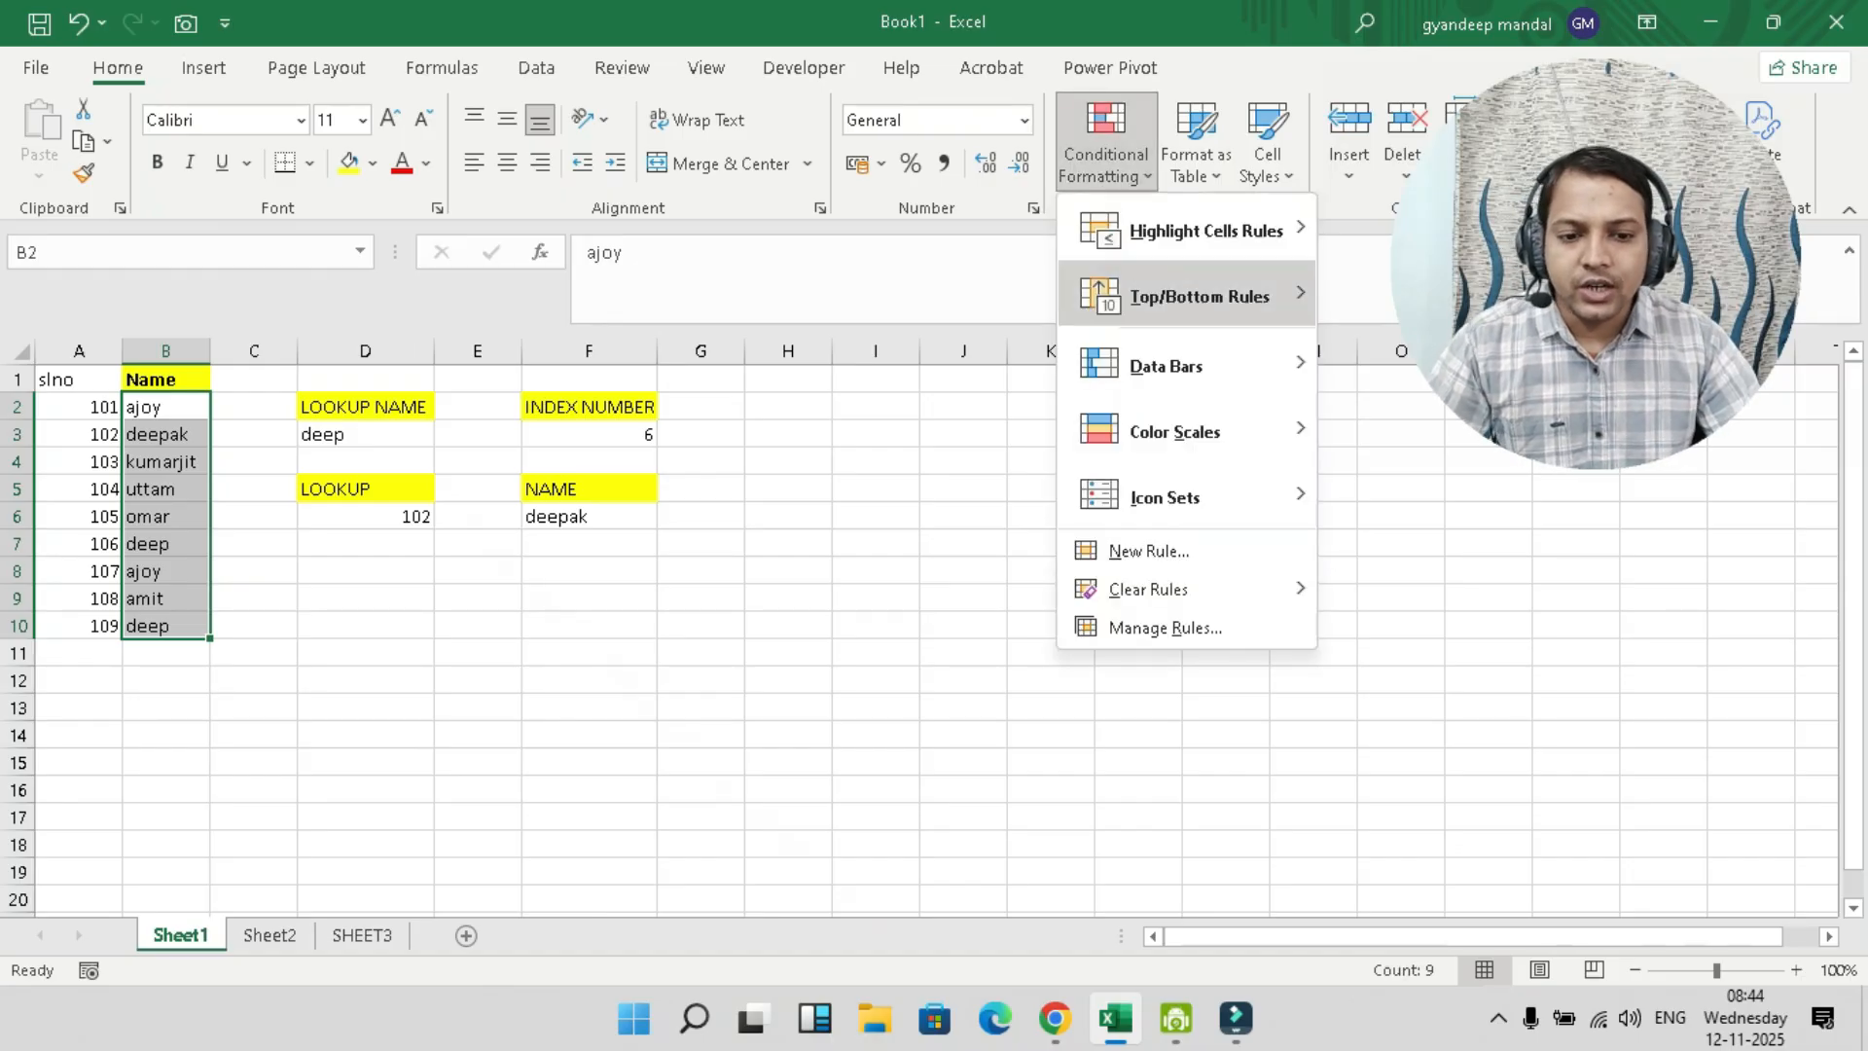
mouse_move(1206, 231)
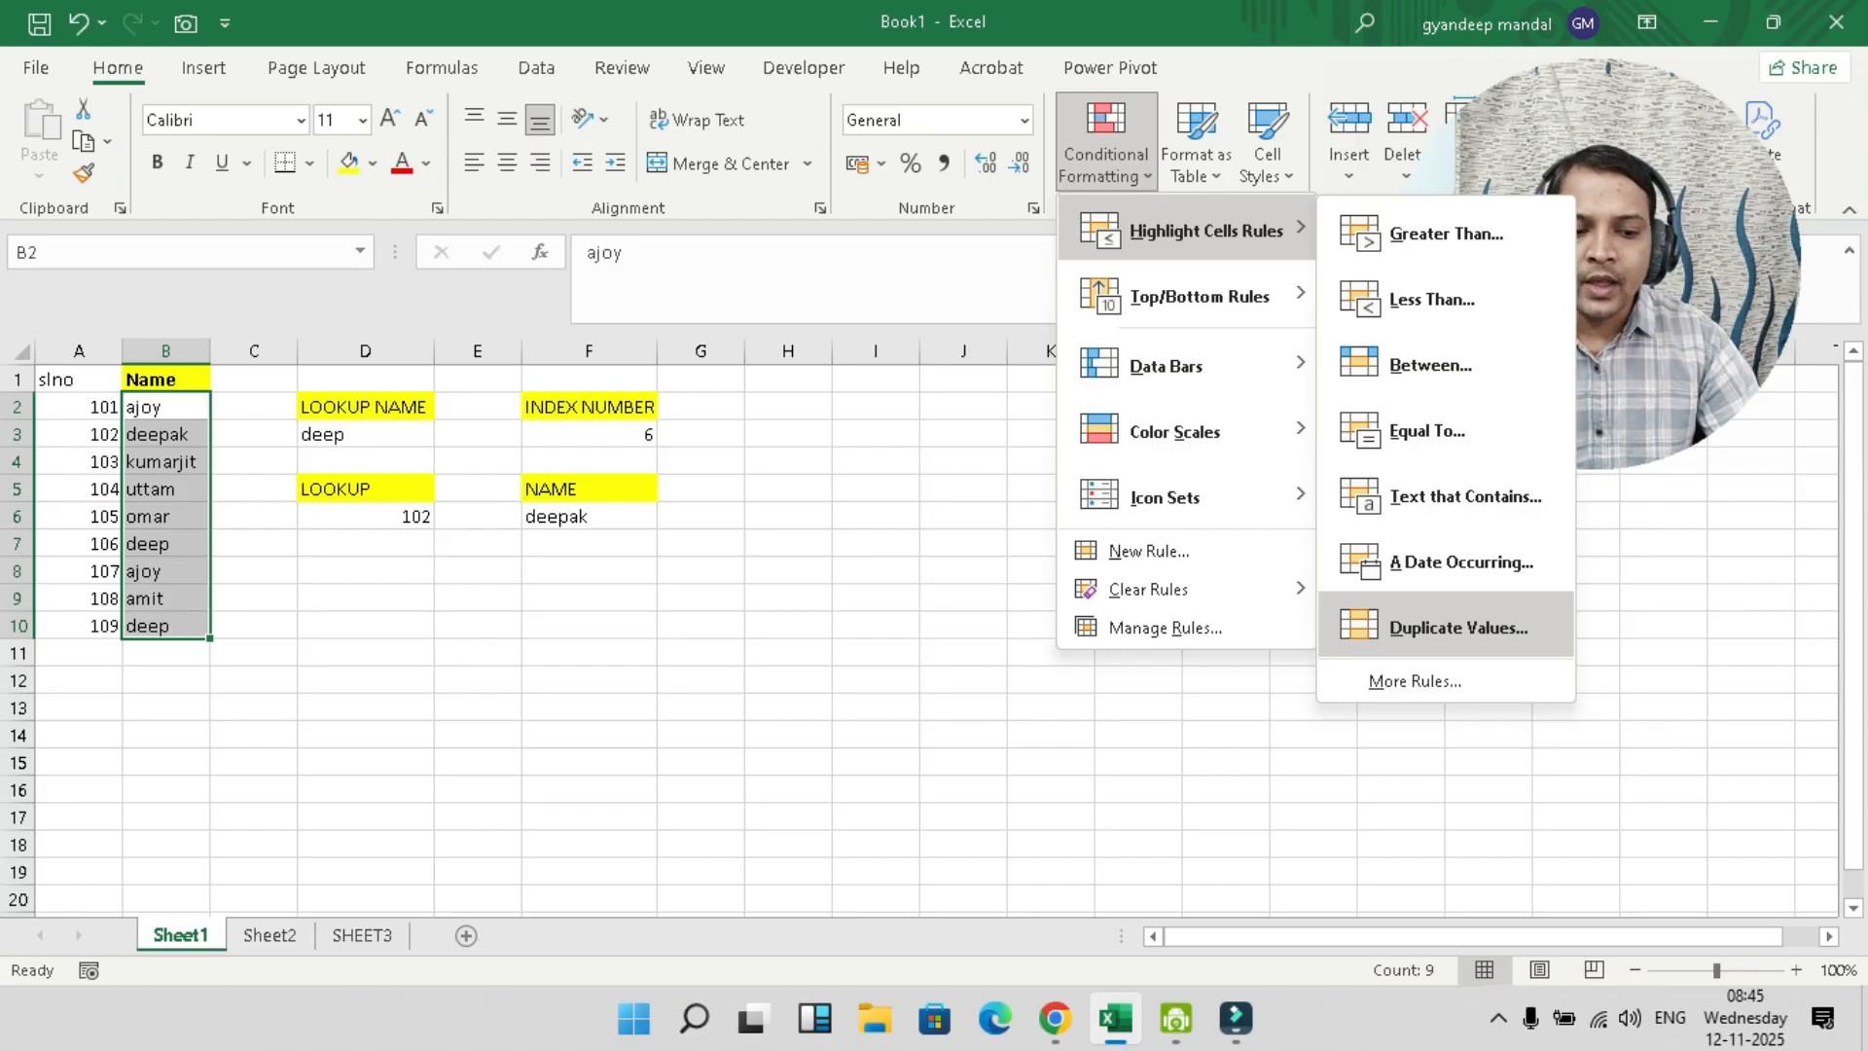
left_click(1459, 628)
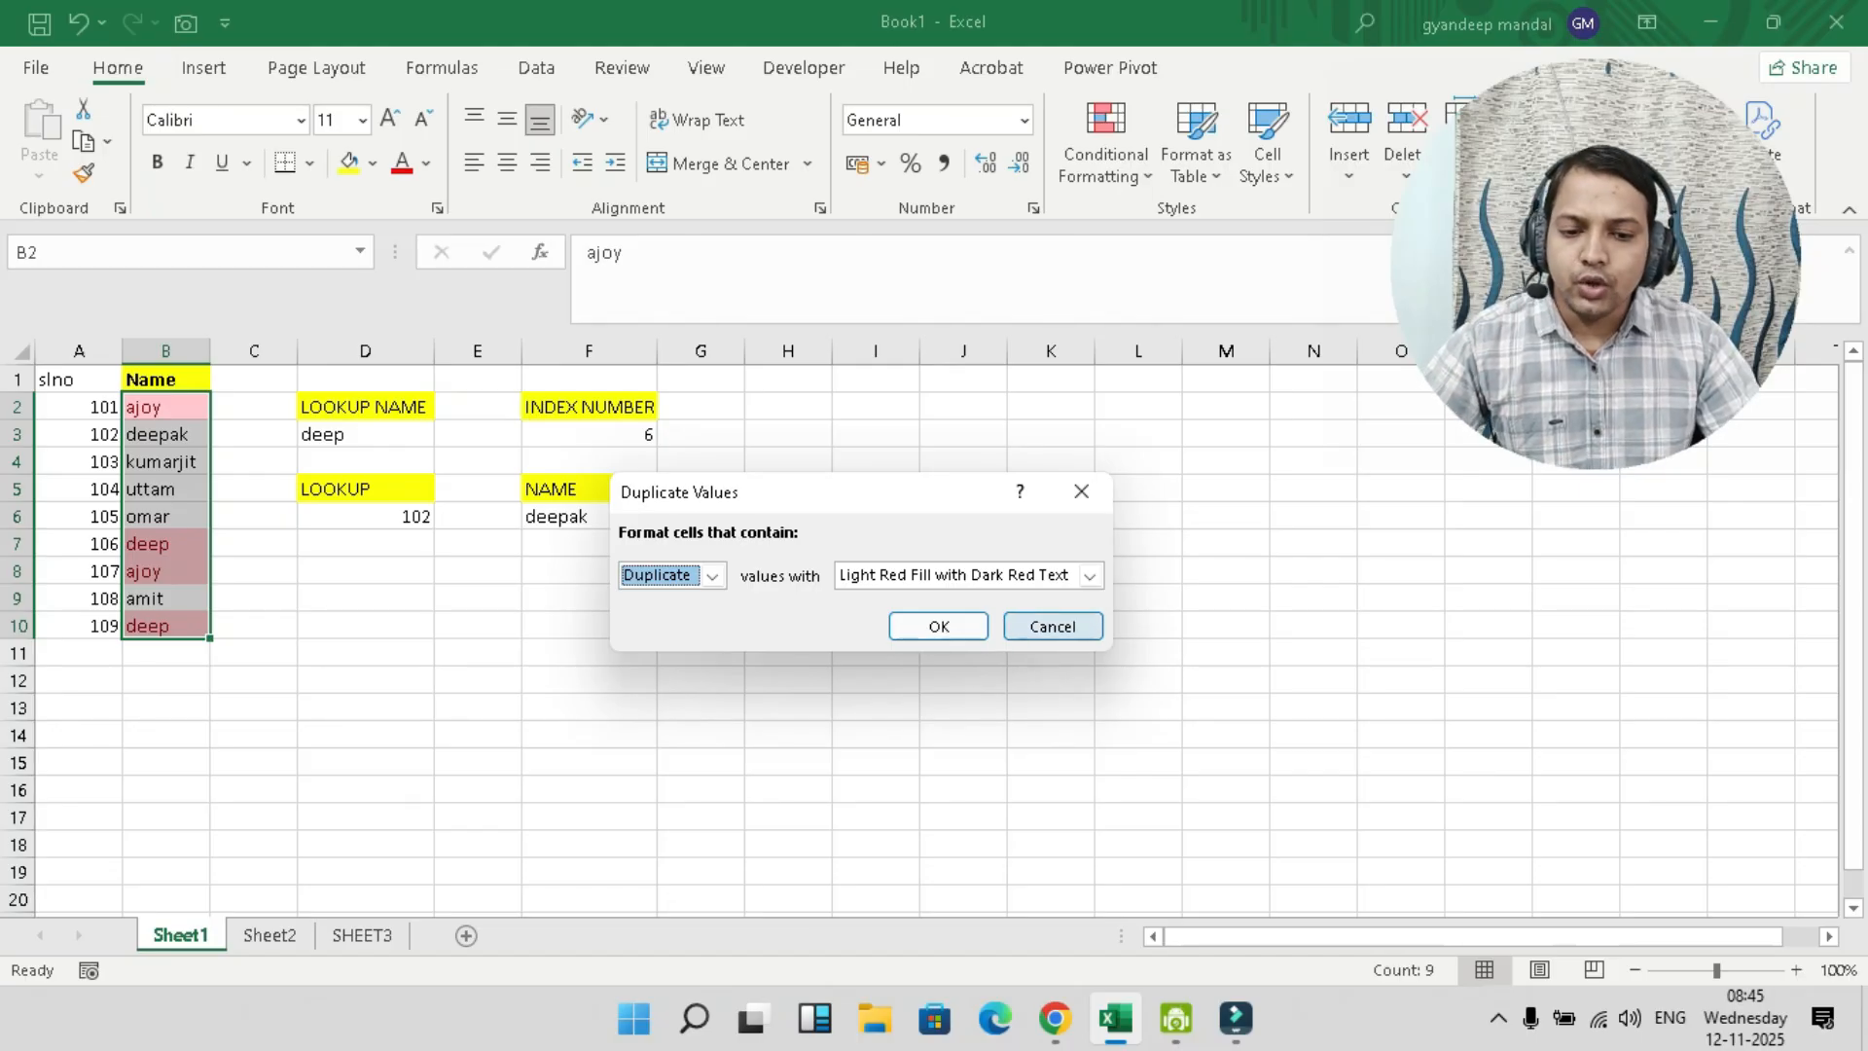
left_click(1053, 627)
left_click(365, 680)
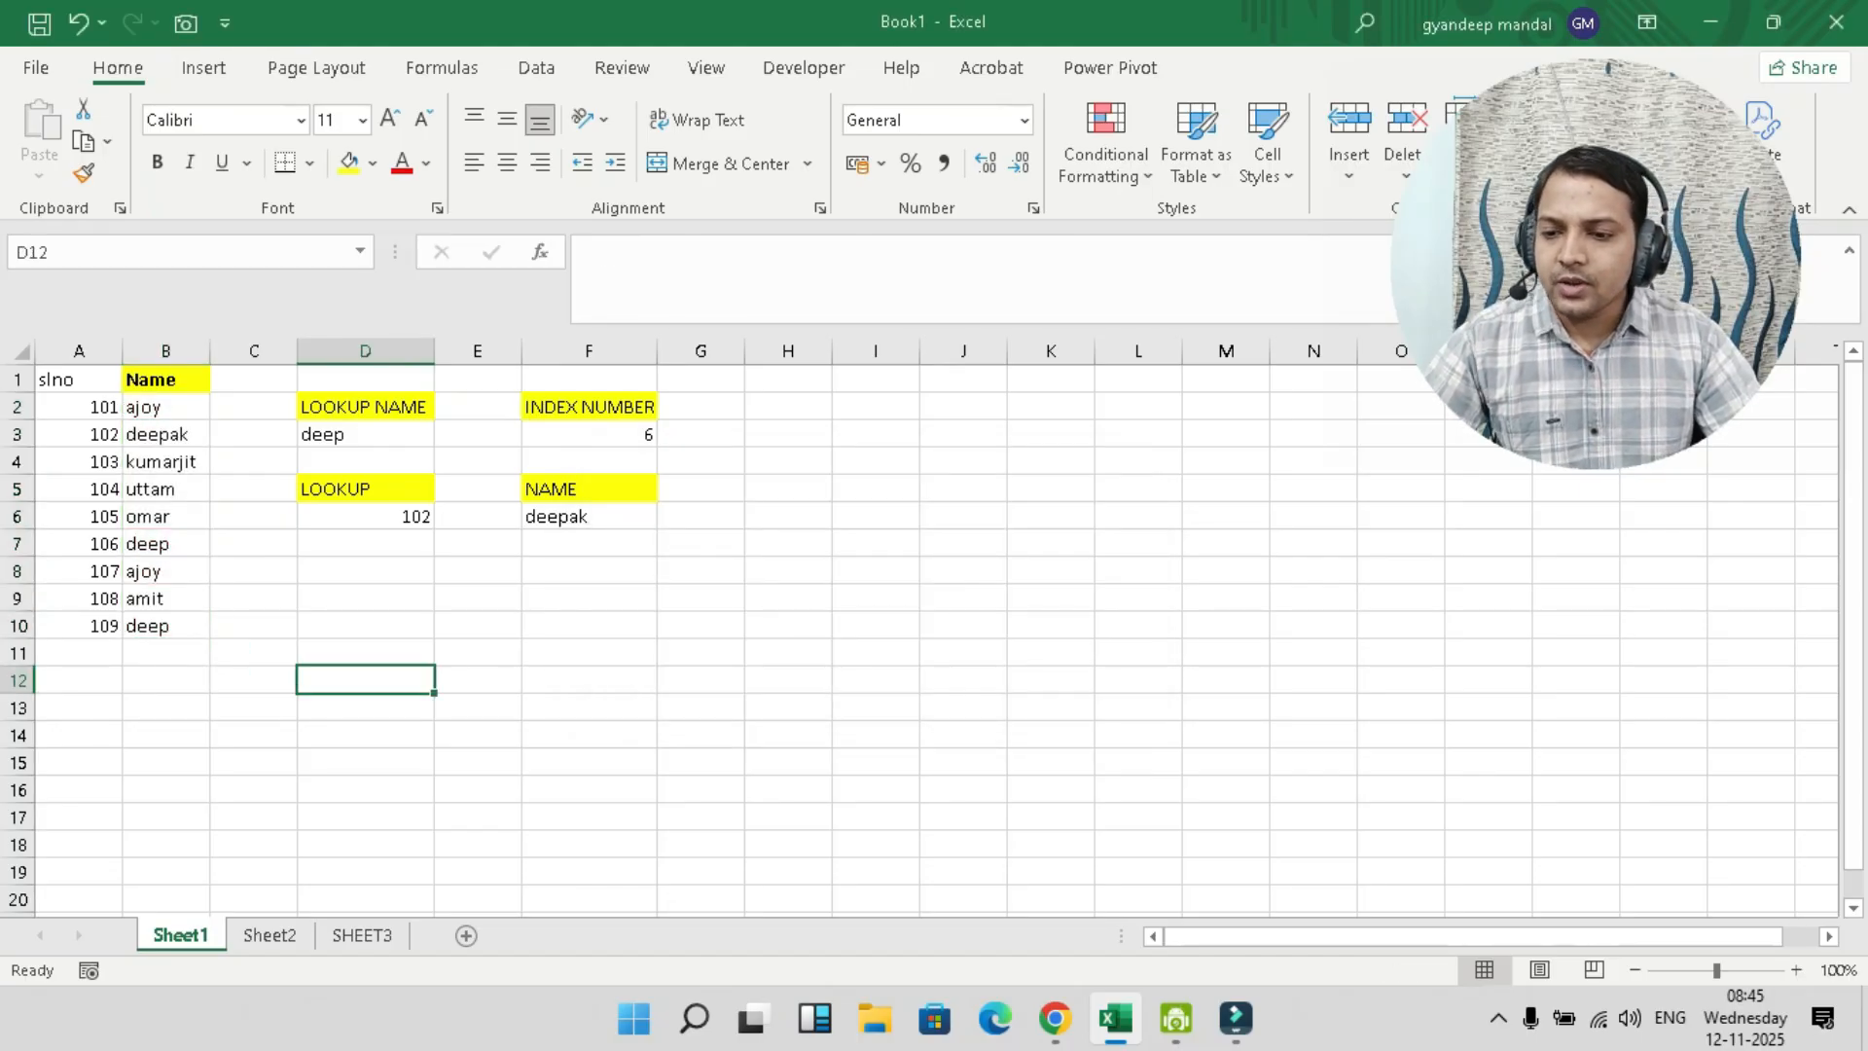
- Delete the entire slno column from Sheet1, leaving the Name list as the first column
left_click(78, 351)
right_click(74, 352)
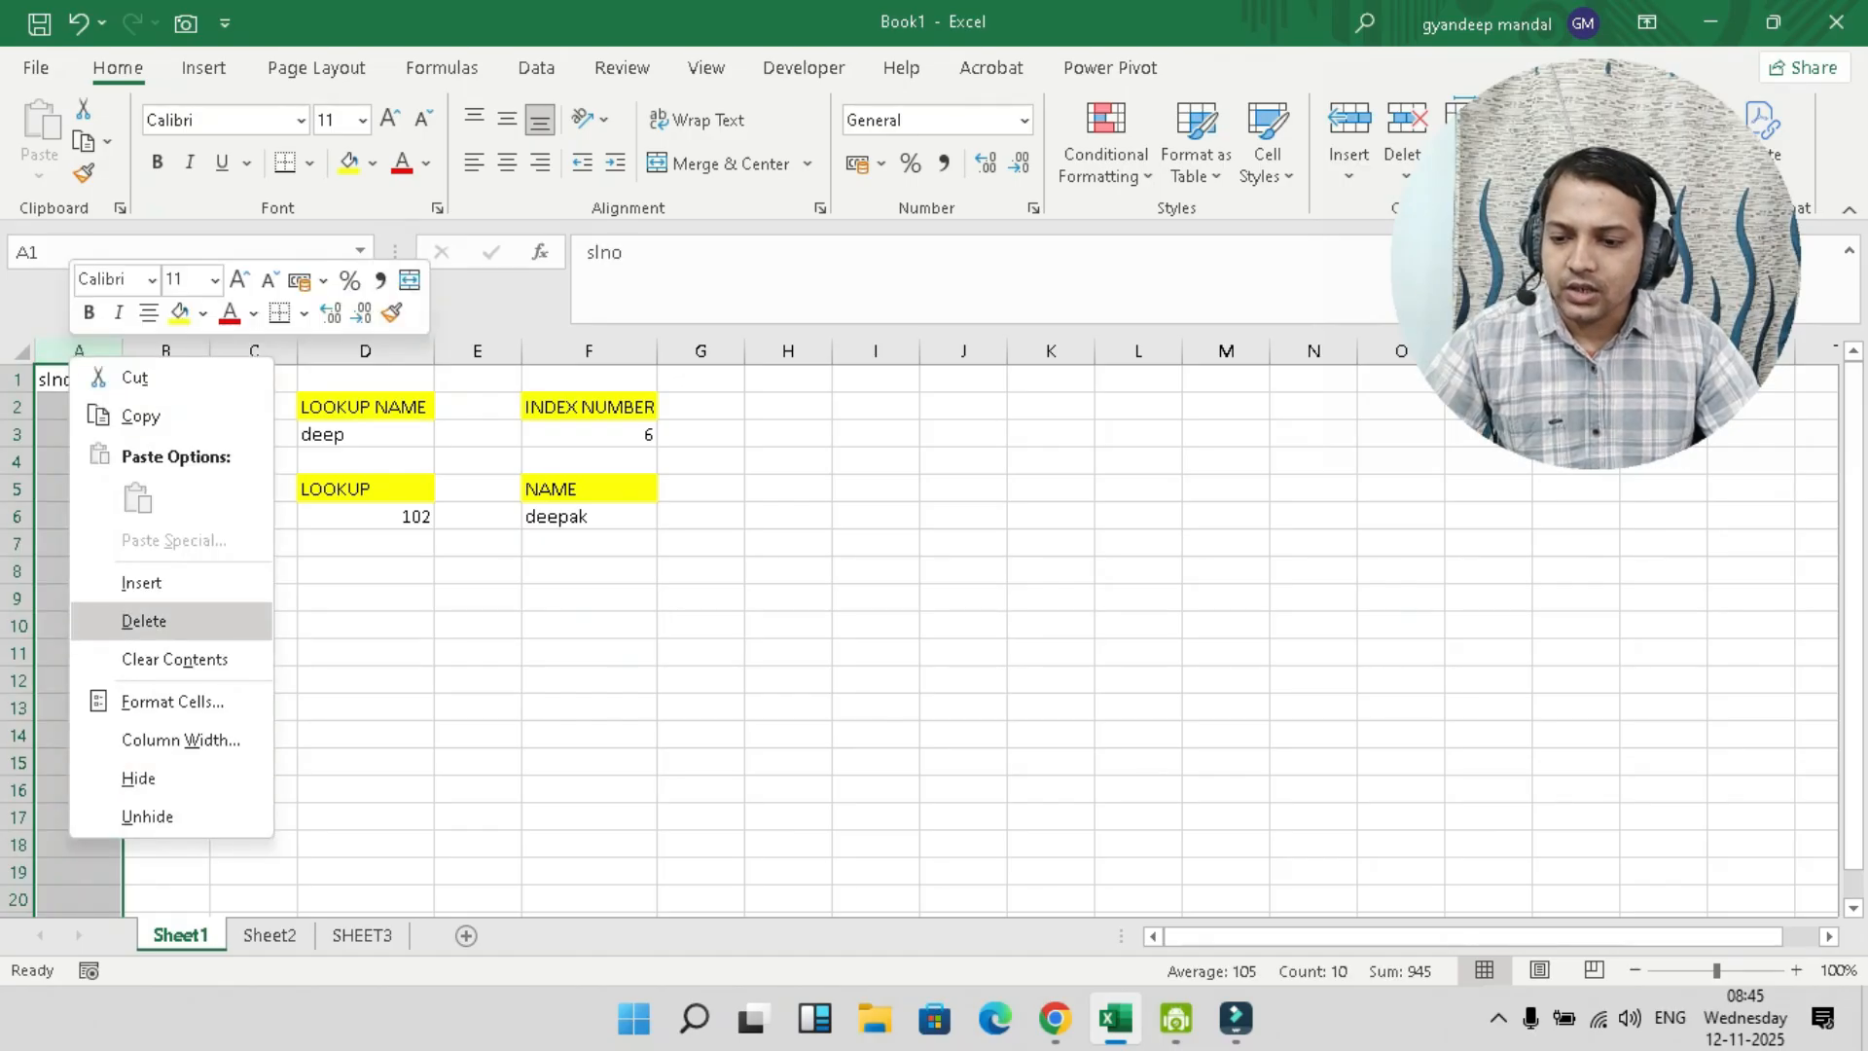
left_click(143, 621)
left_click(501, 599)
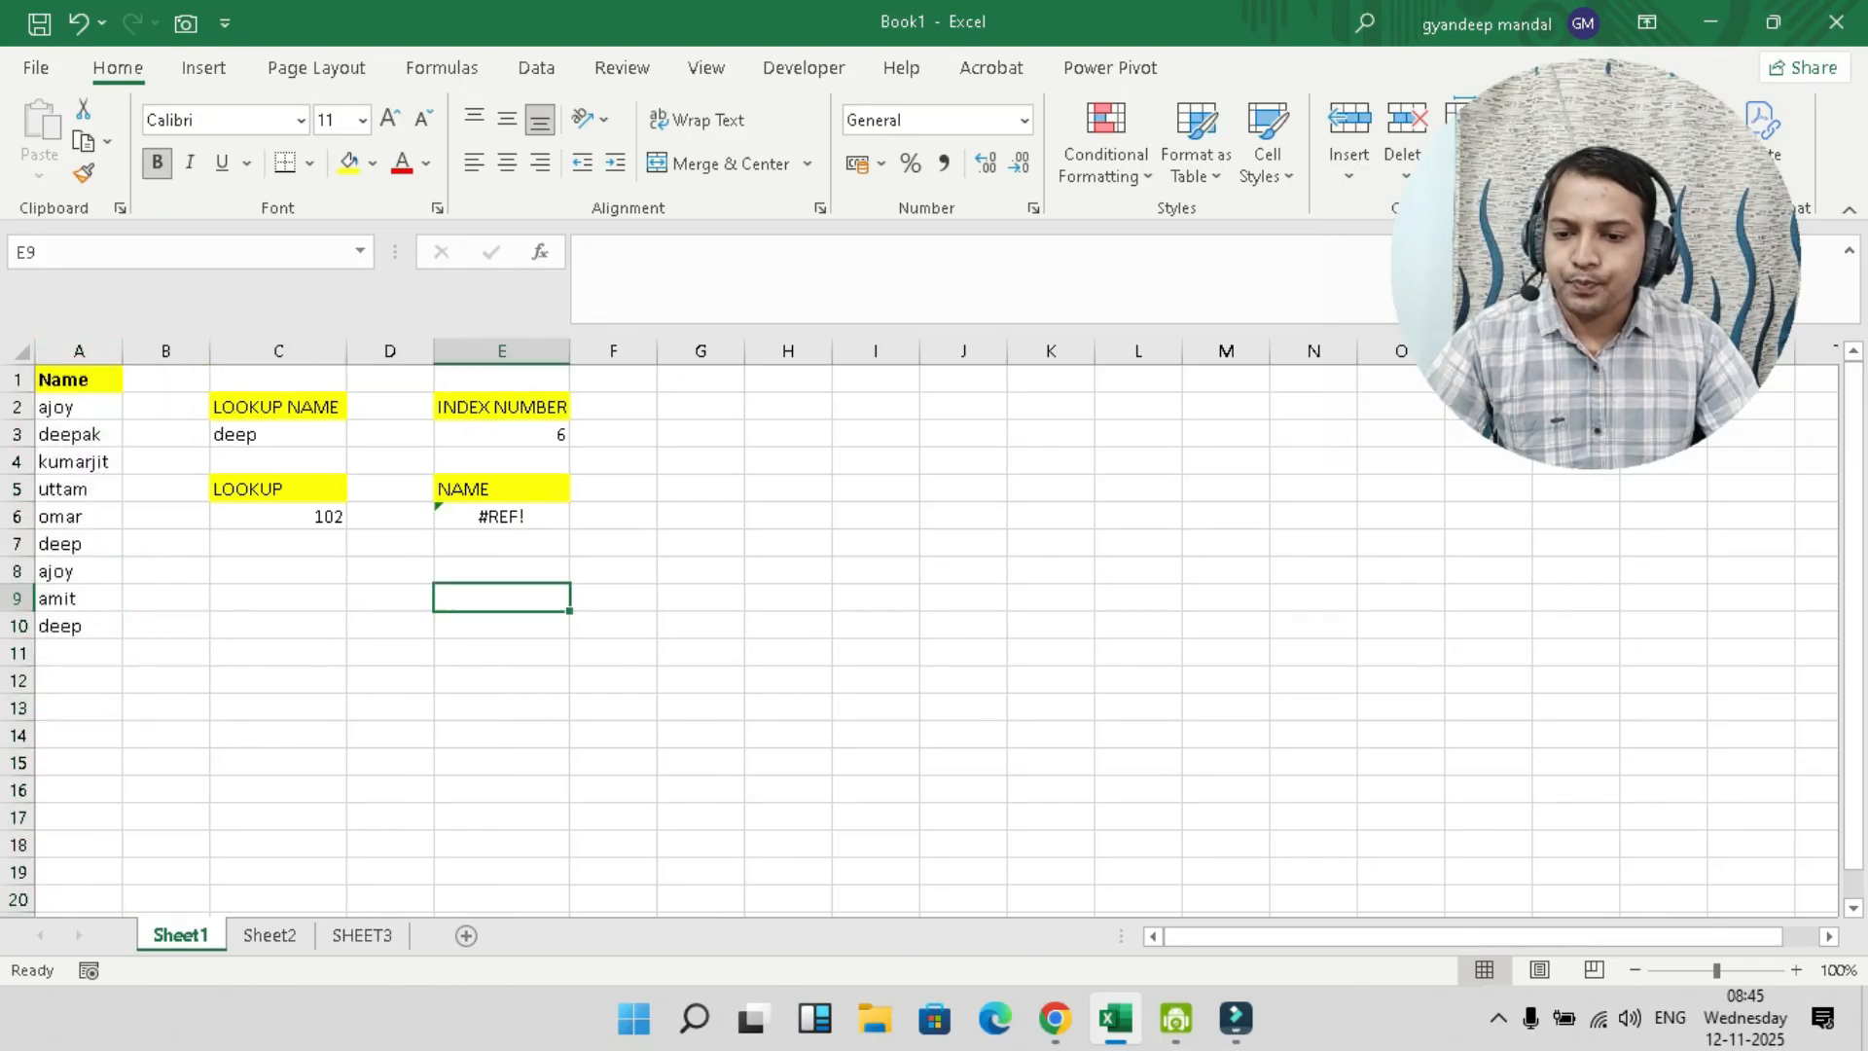
left_click(501, 653)
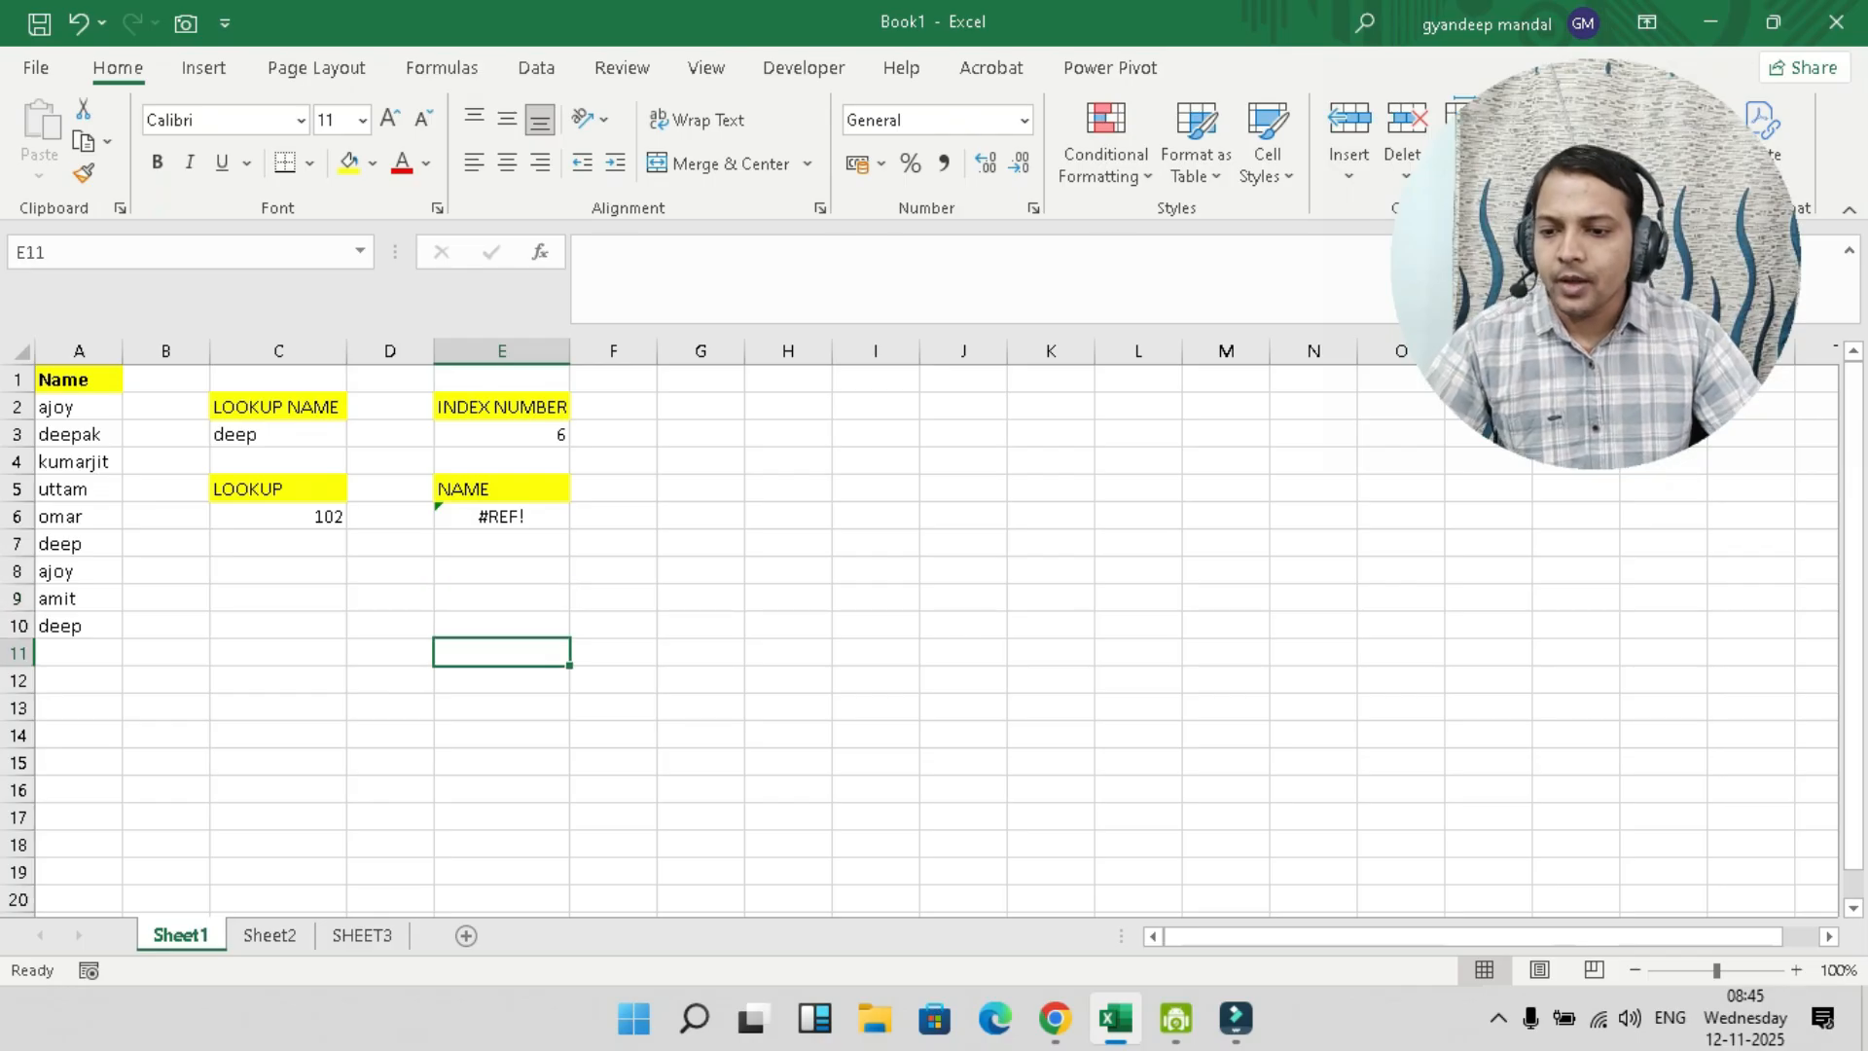
- Set up a Duplicate Values highlighting rule for the names in A2:A10, previewing the Unique option before returning to Duplicate
left_click_drag(77, 407, 78, 626)
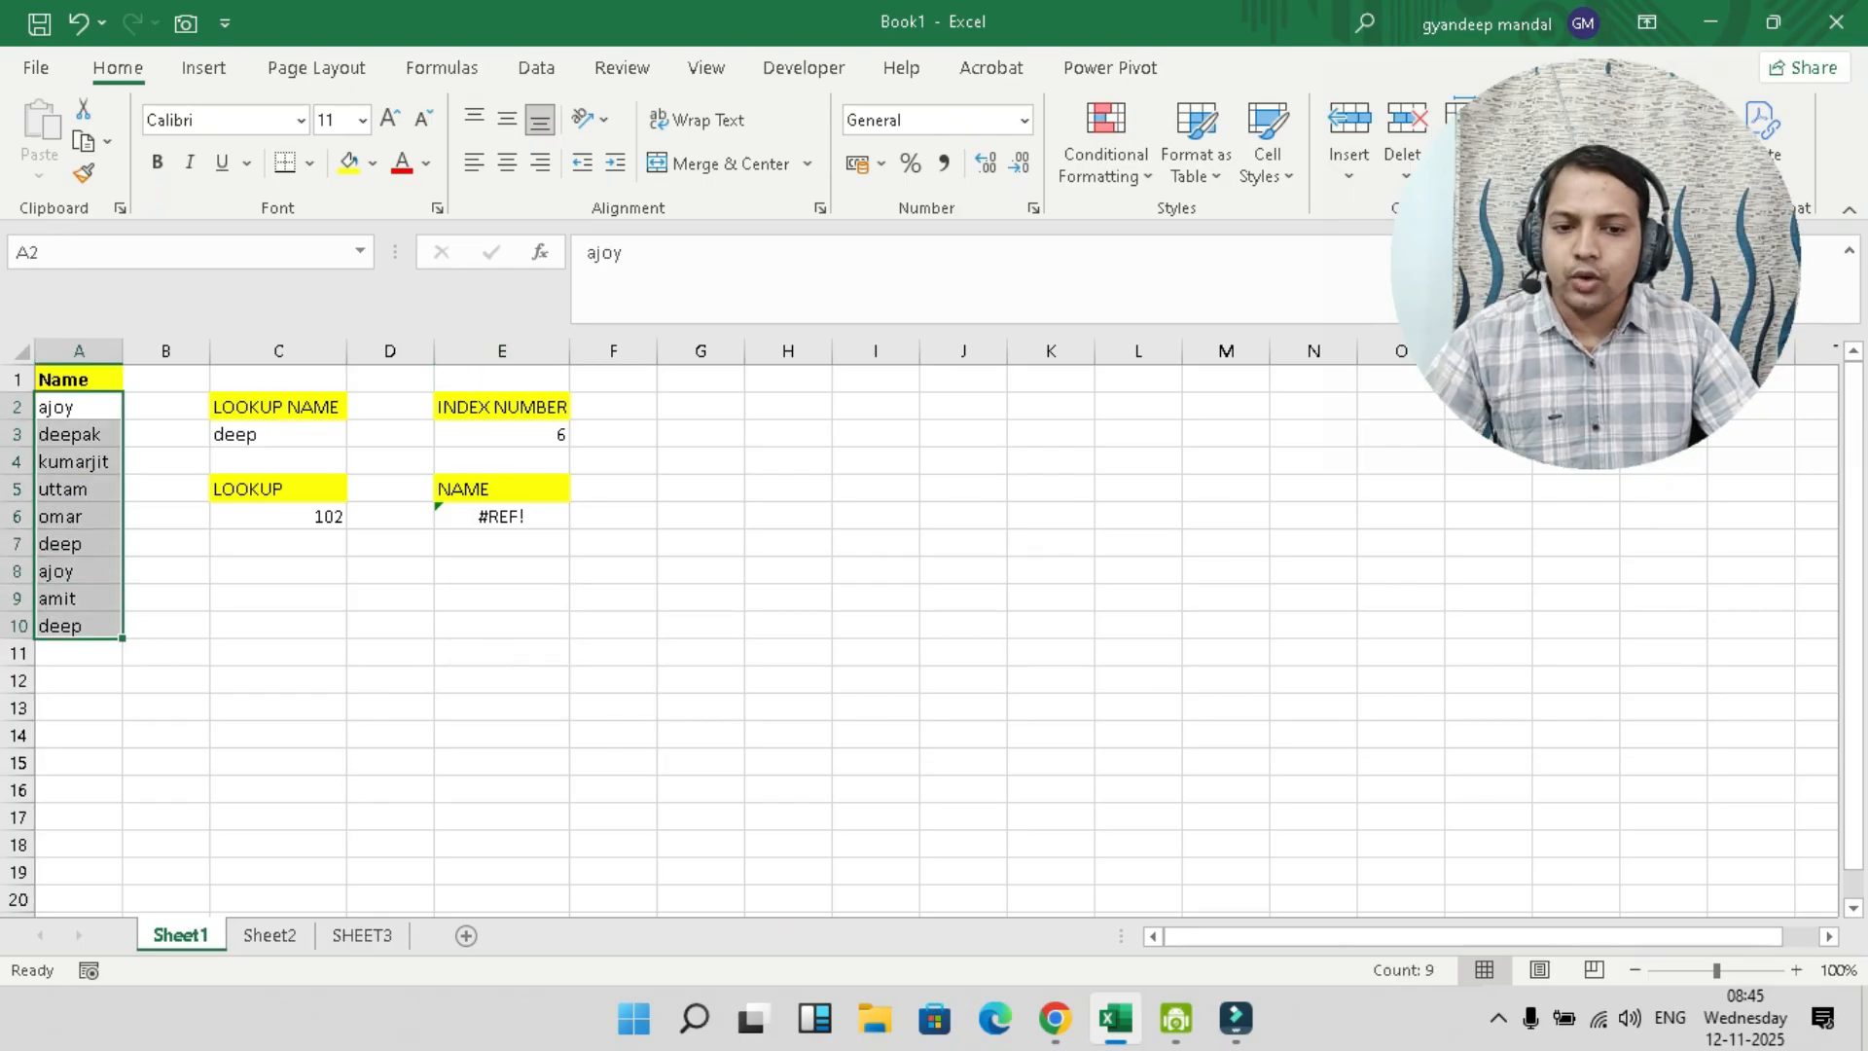
left_click(1107, 154)
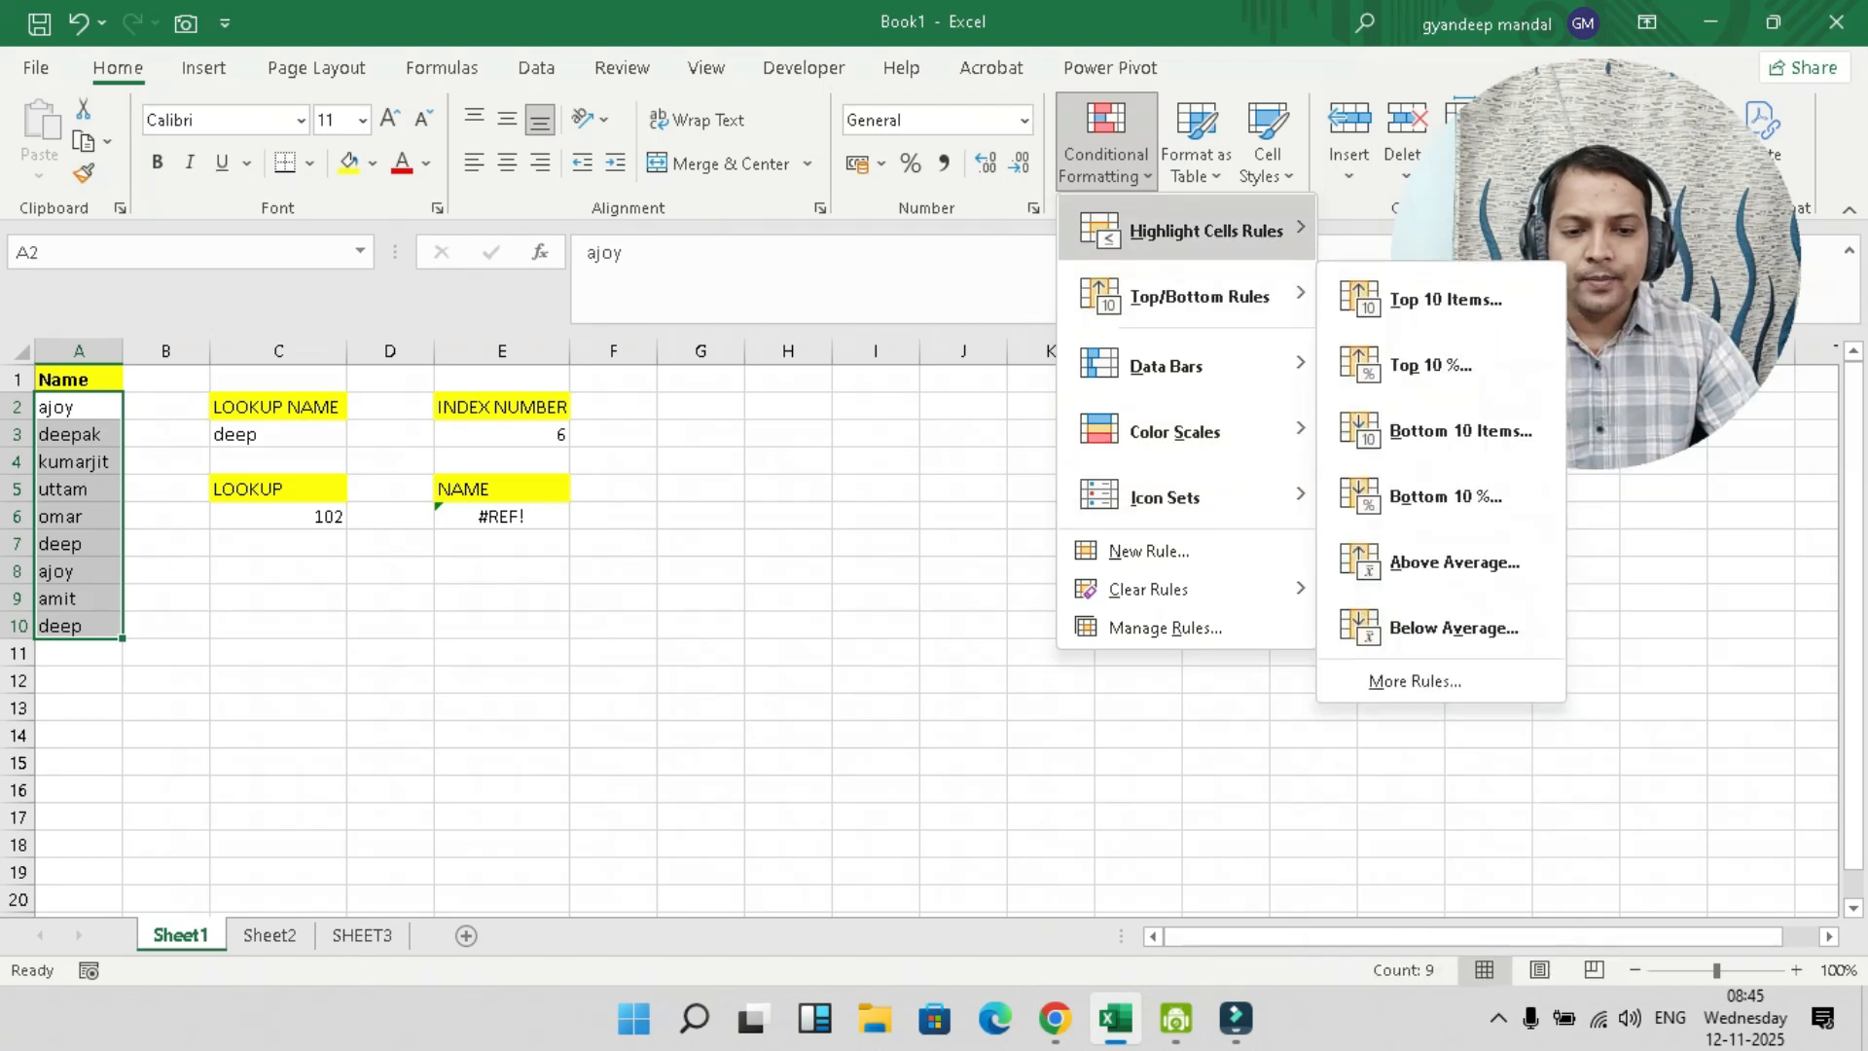
mouse_move(1206, 231)
left_click(1458, 627)
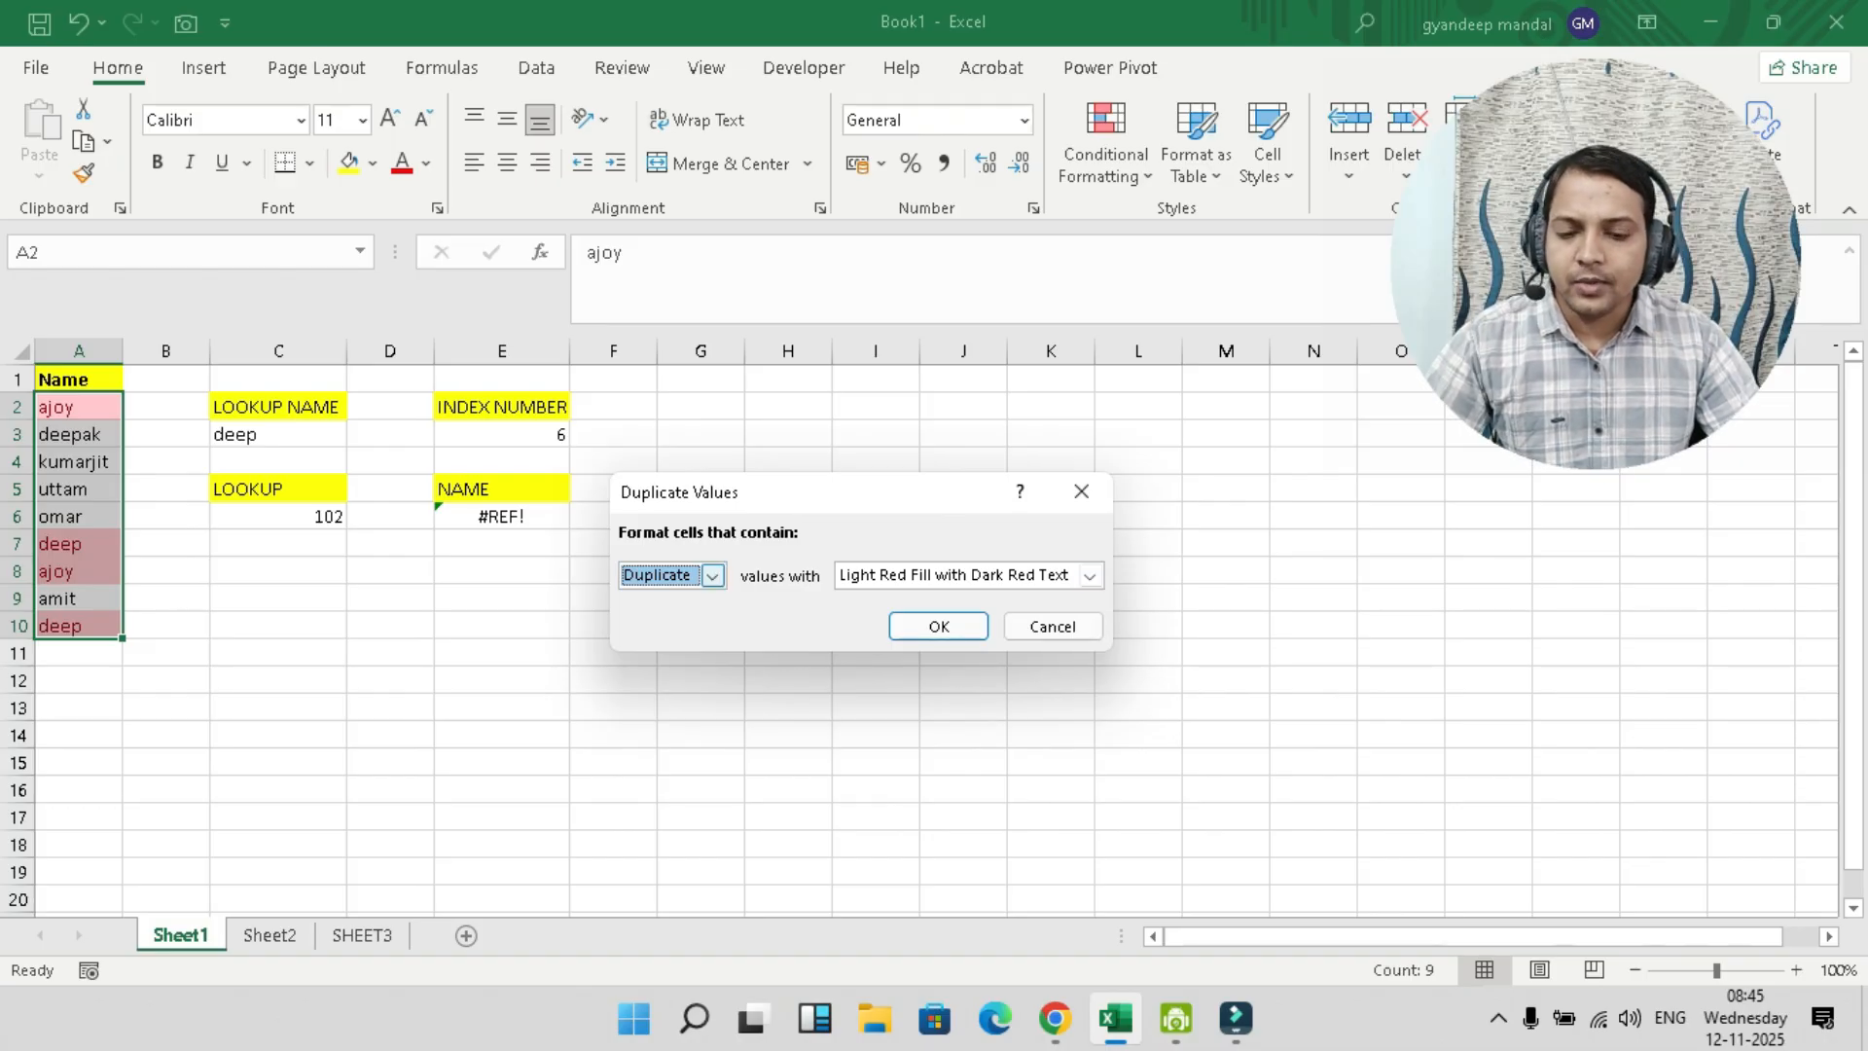
left_click(714, 575)
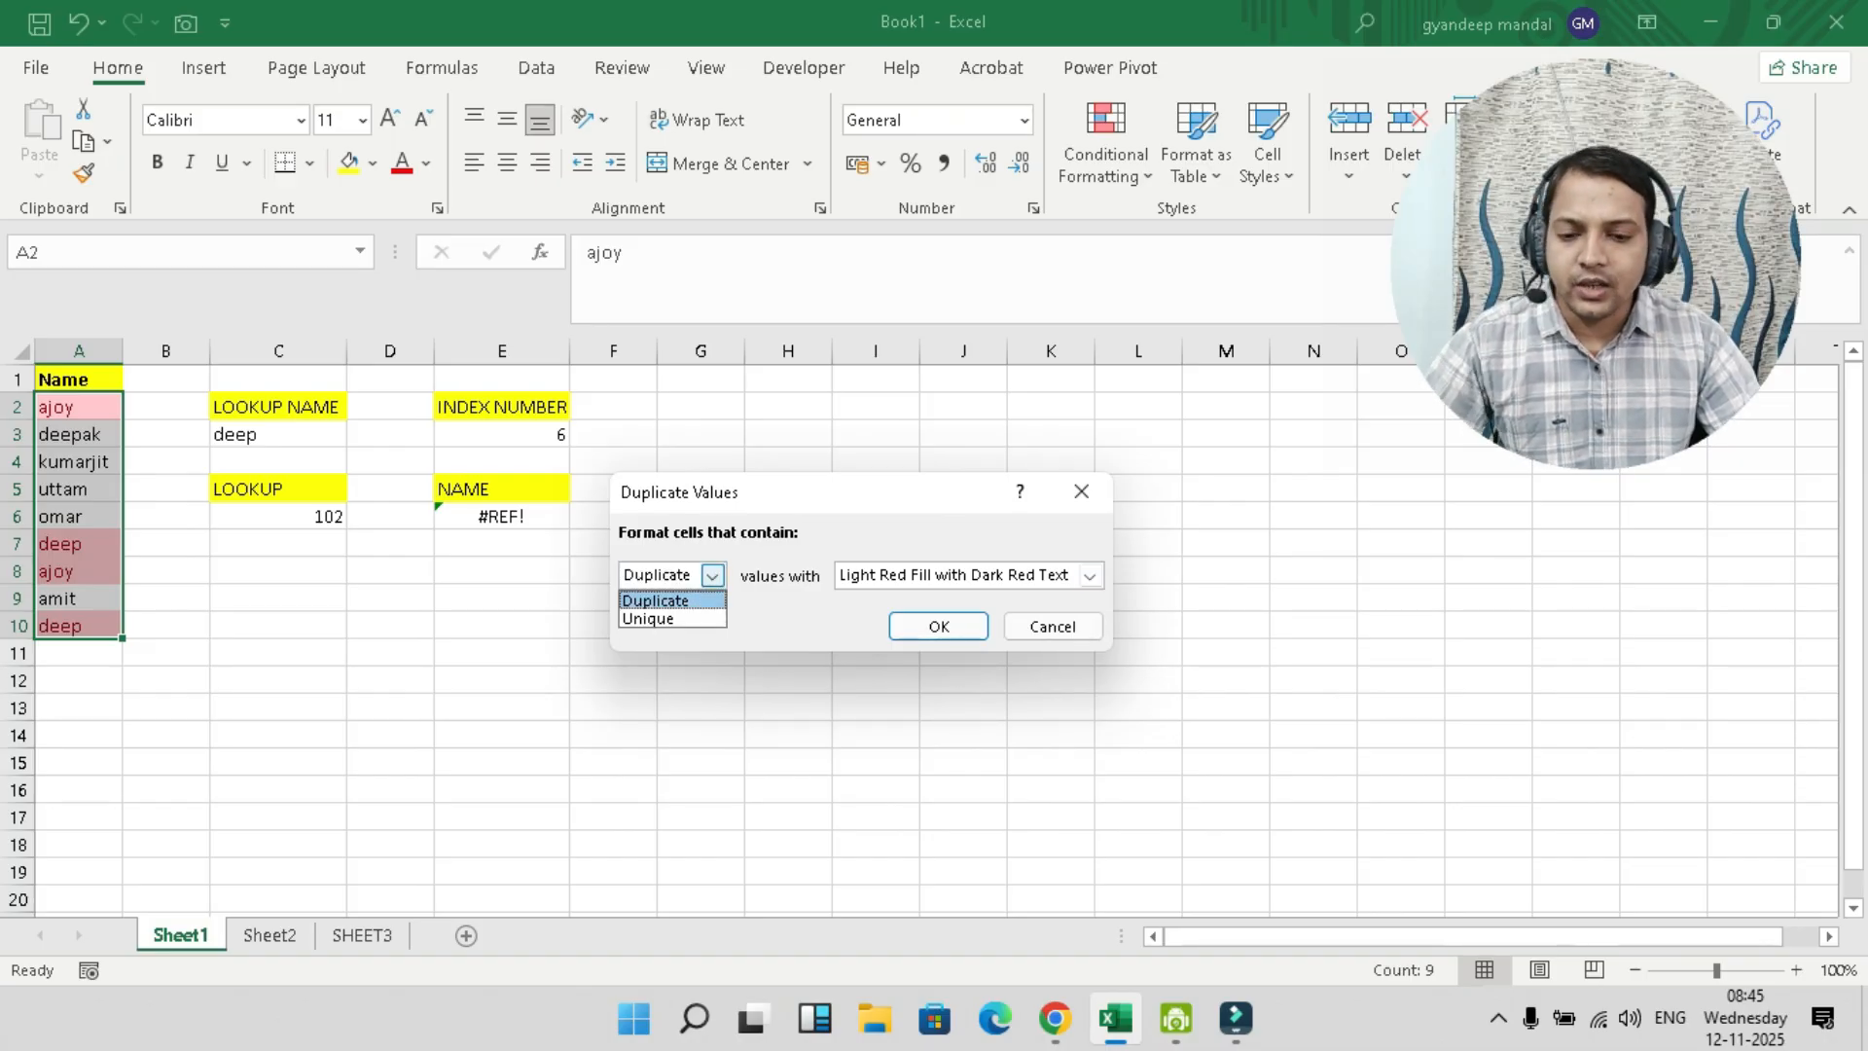
left_click(652, 616)
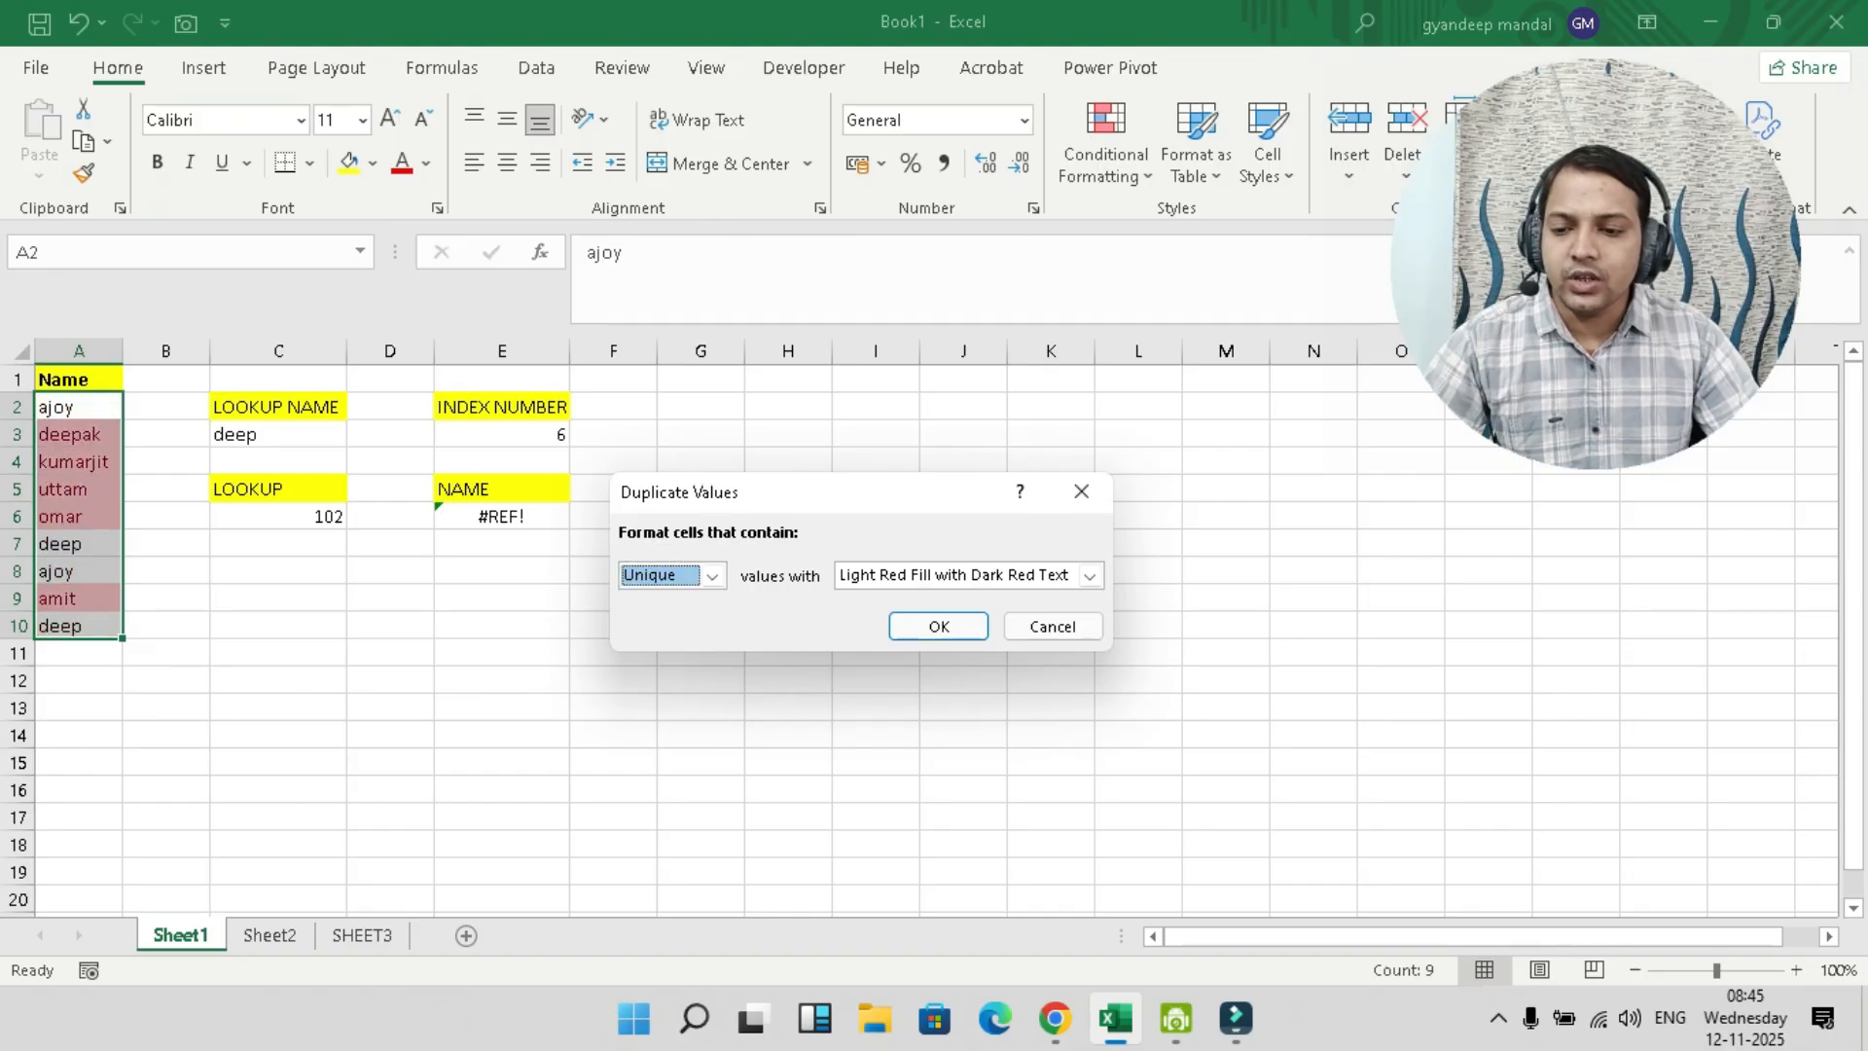
left_click(713, 575)
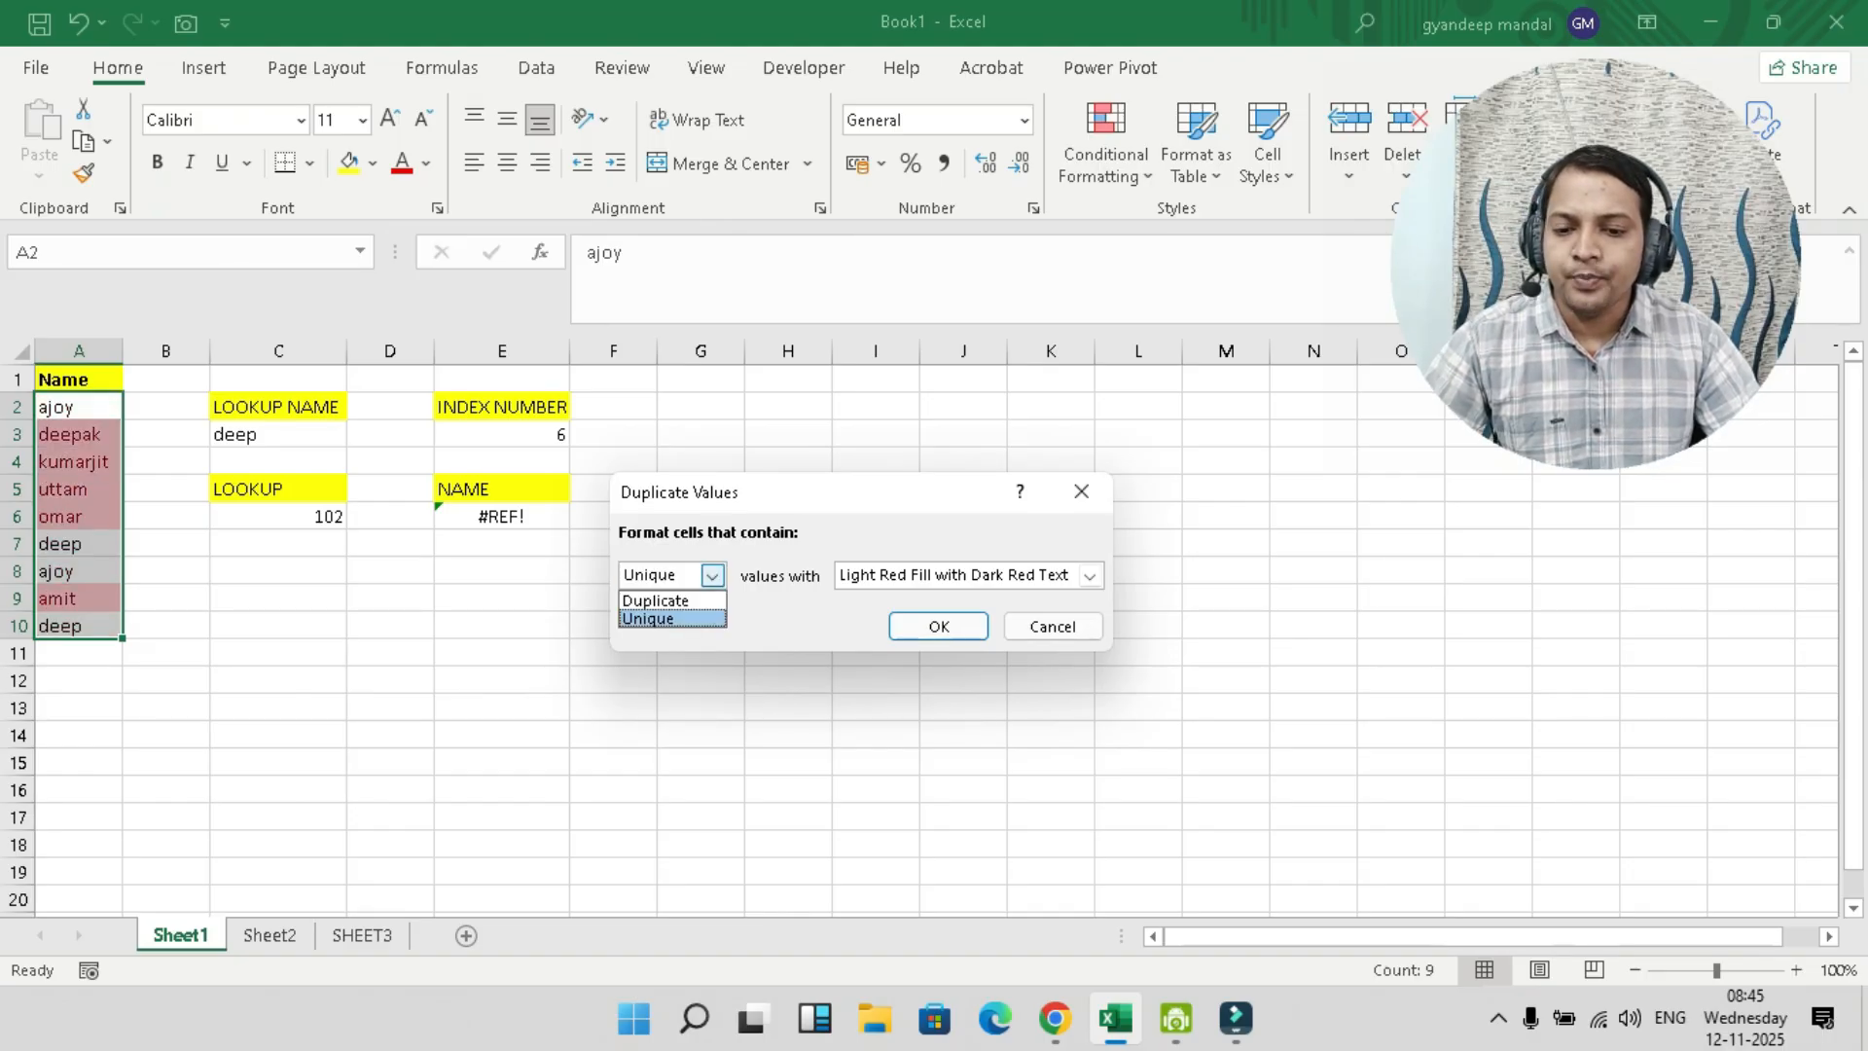
left_click(650, 602)
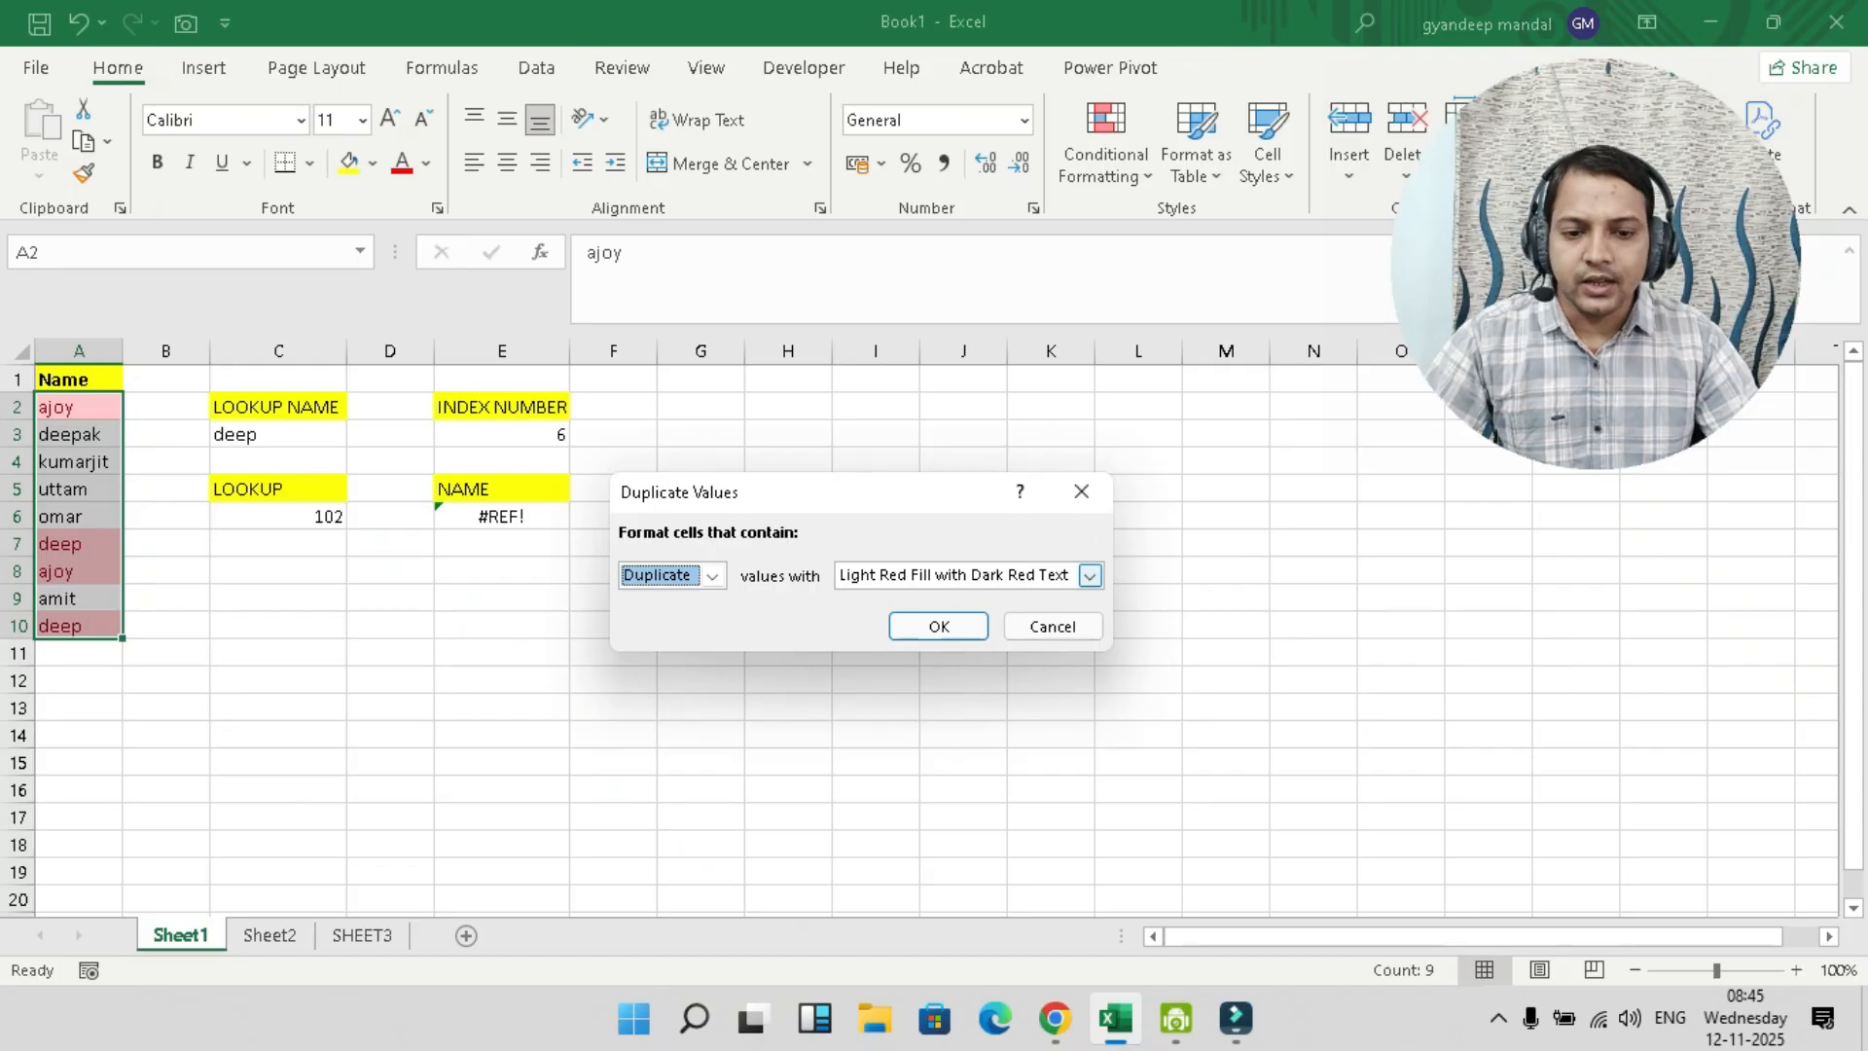
- Give the duplicate-values rule a custom format with a red background fill and apply it to the names
left_click(1089, 575)
left_click(881, 707)
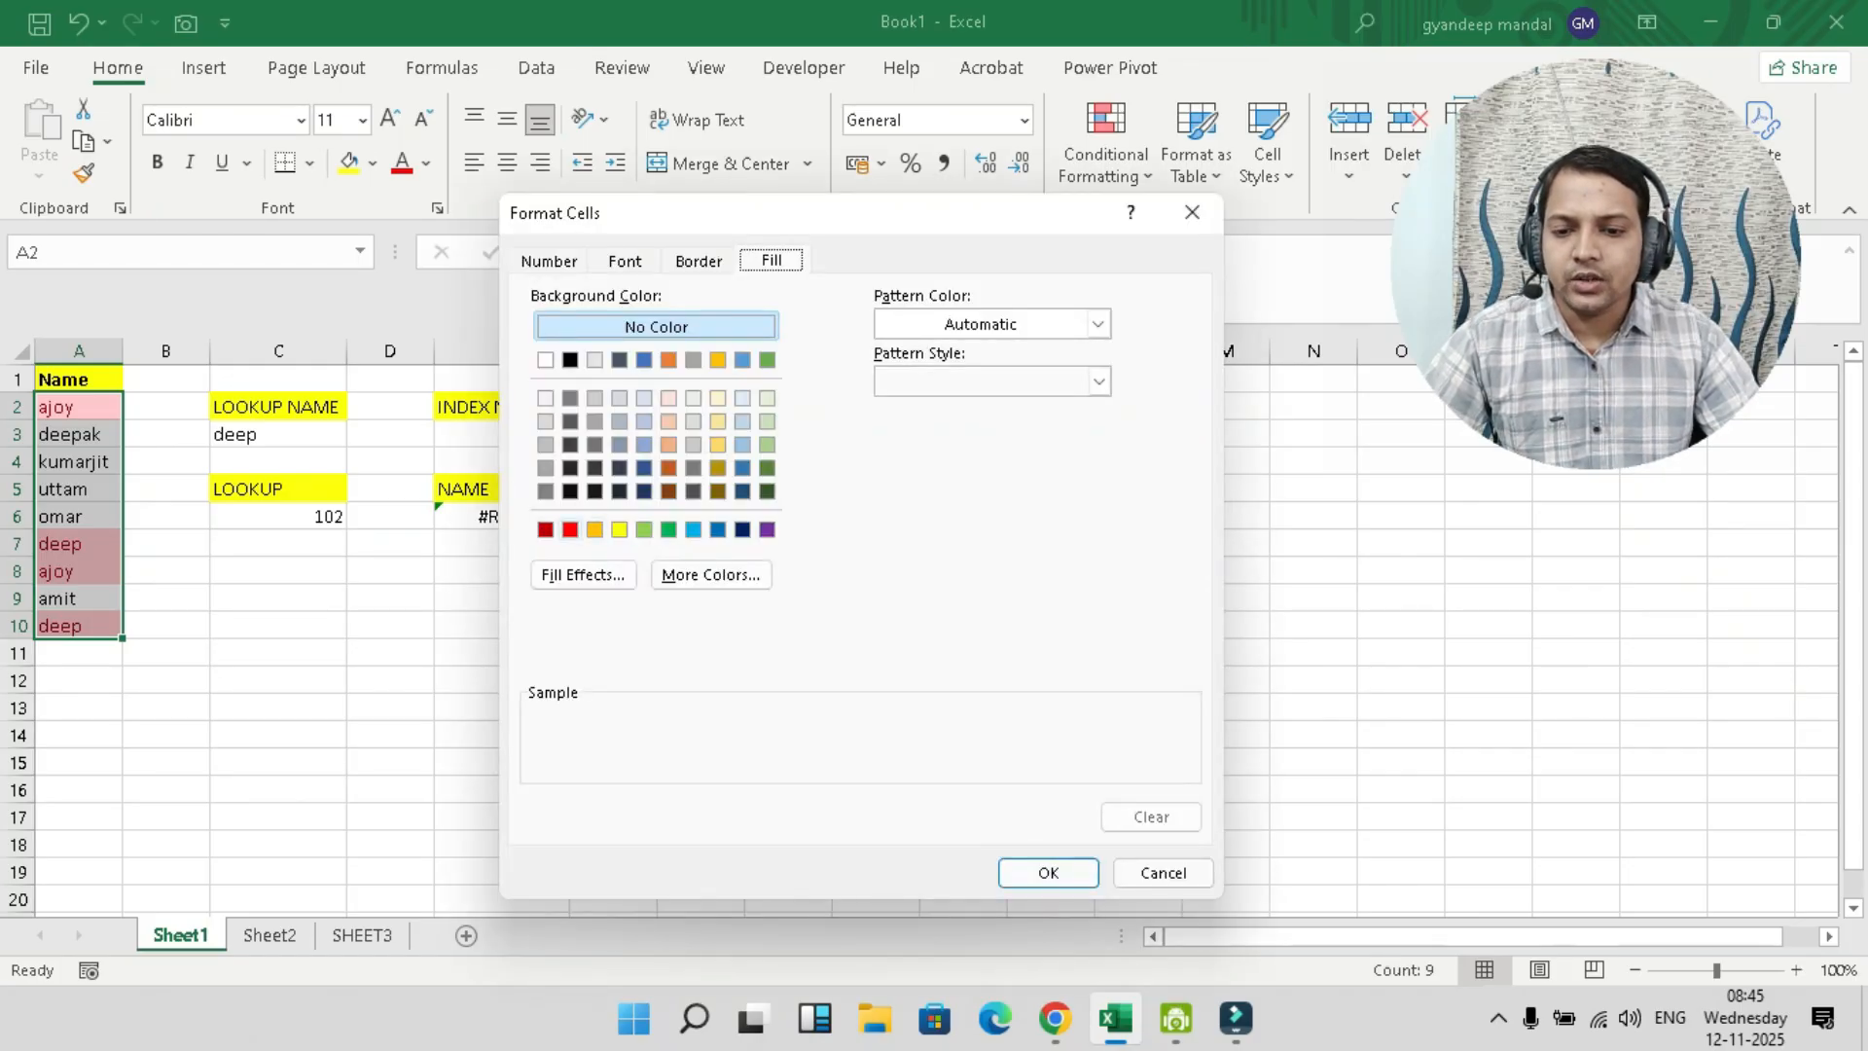
left_click(570, 529)
left_click(1048, 872)
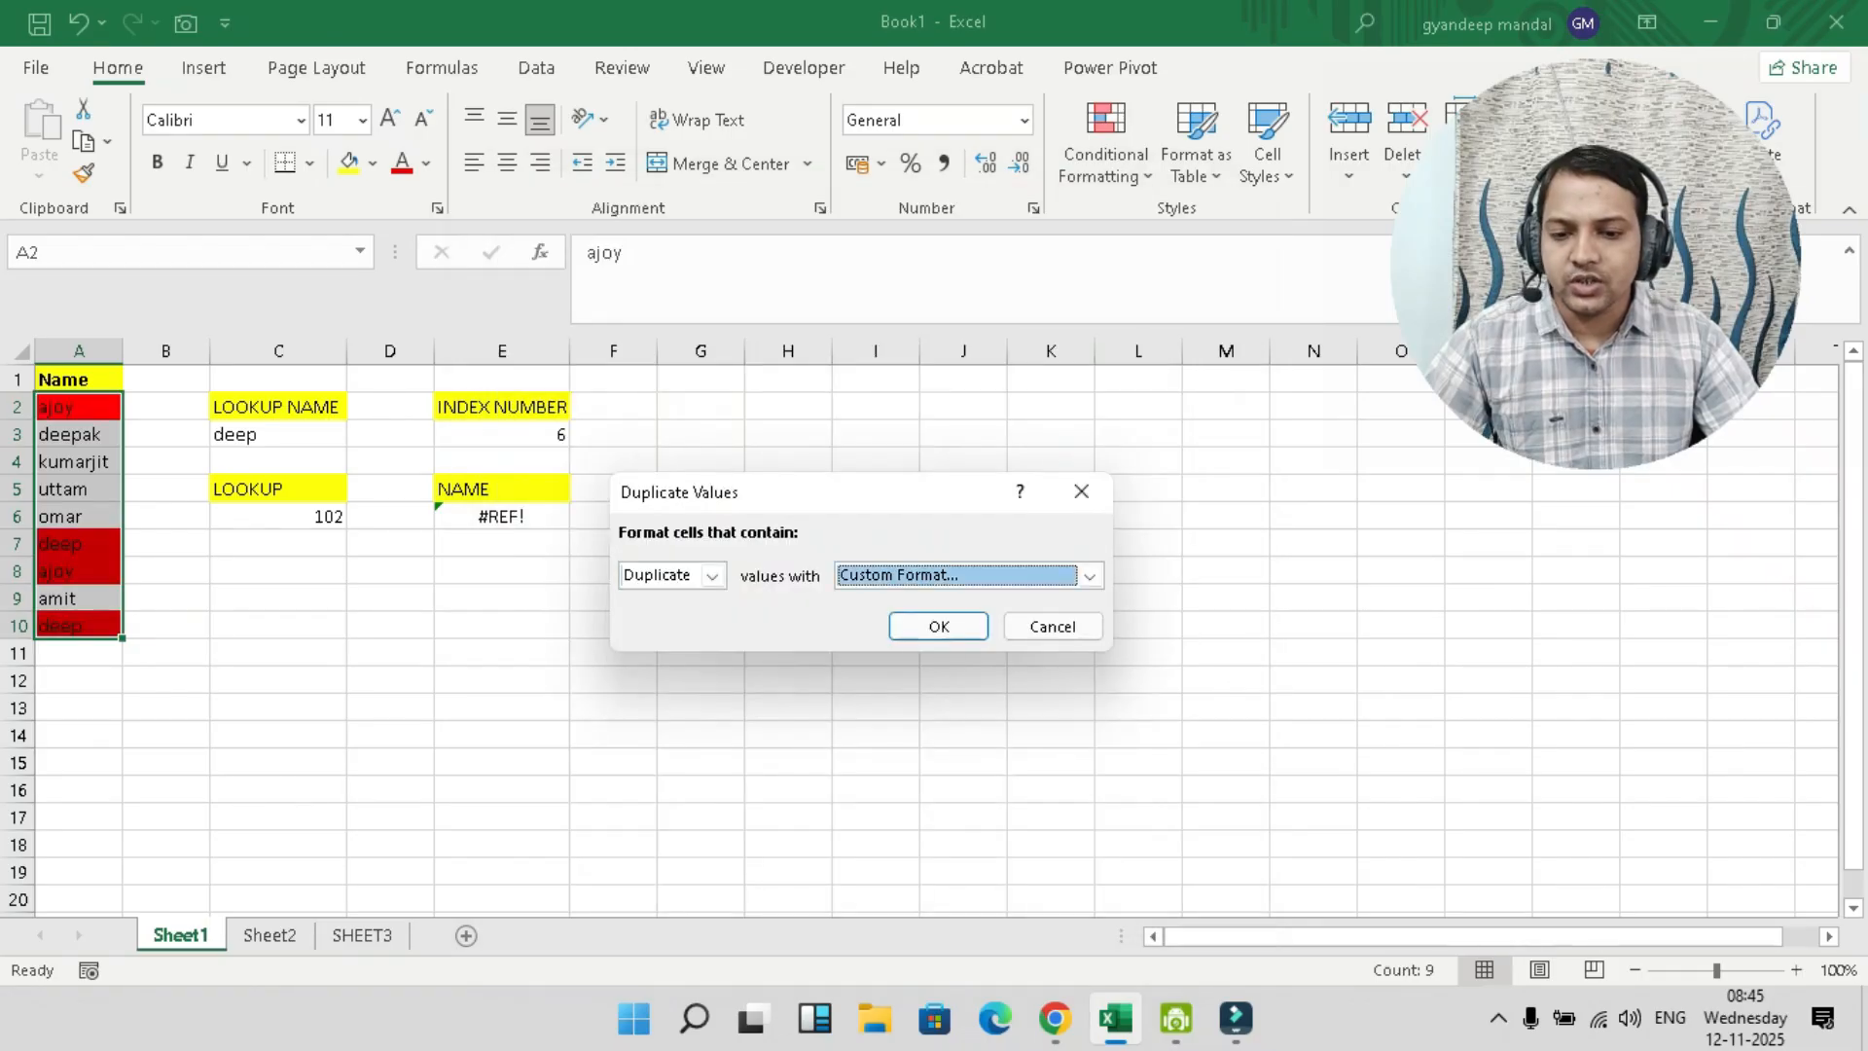
left_click(939, 626)
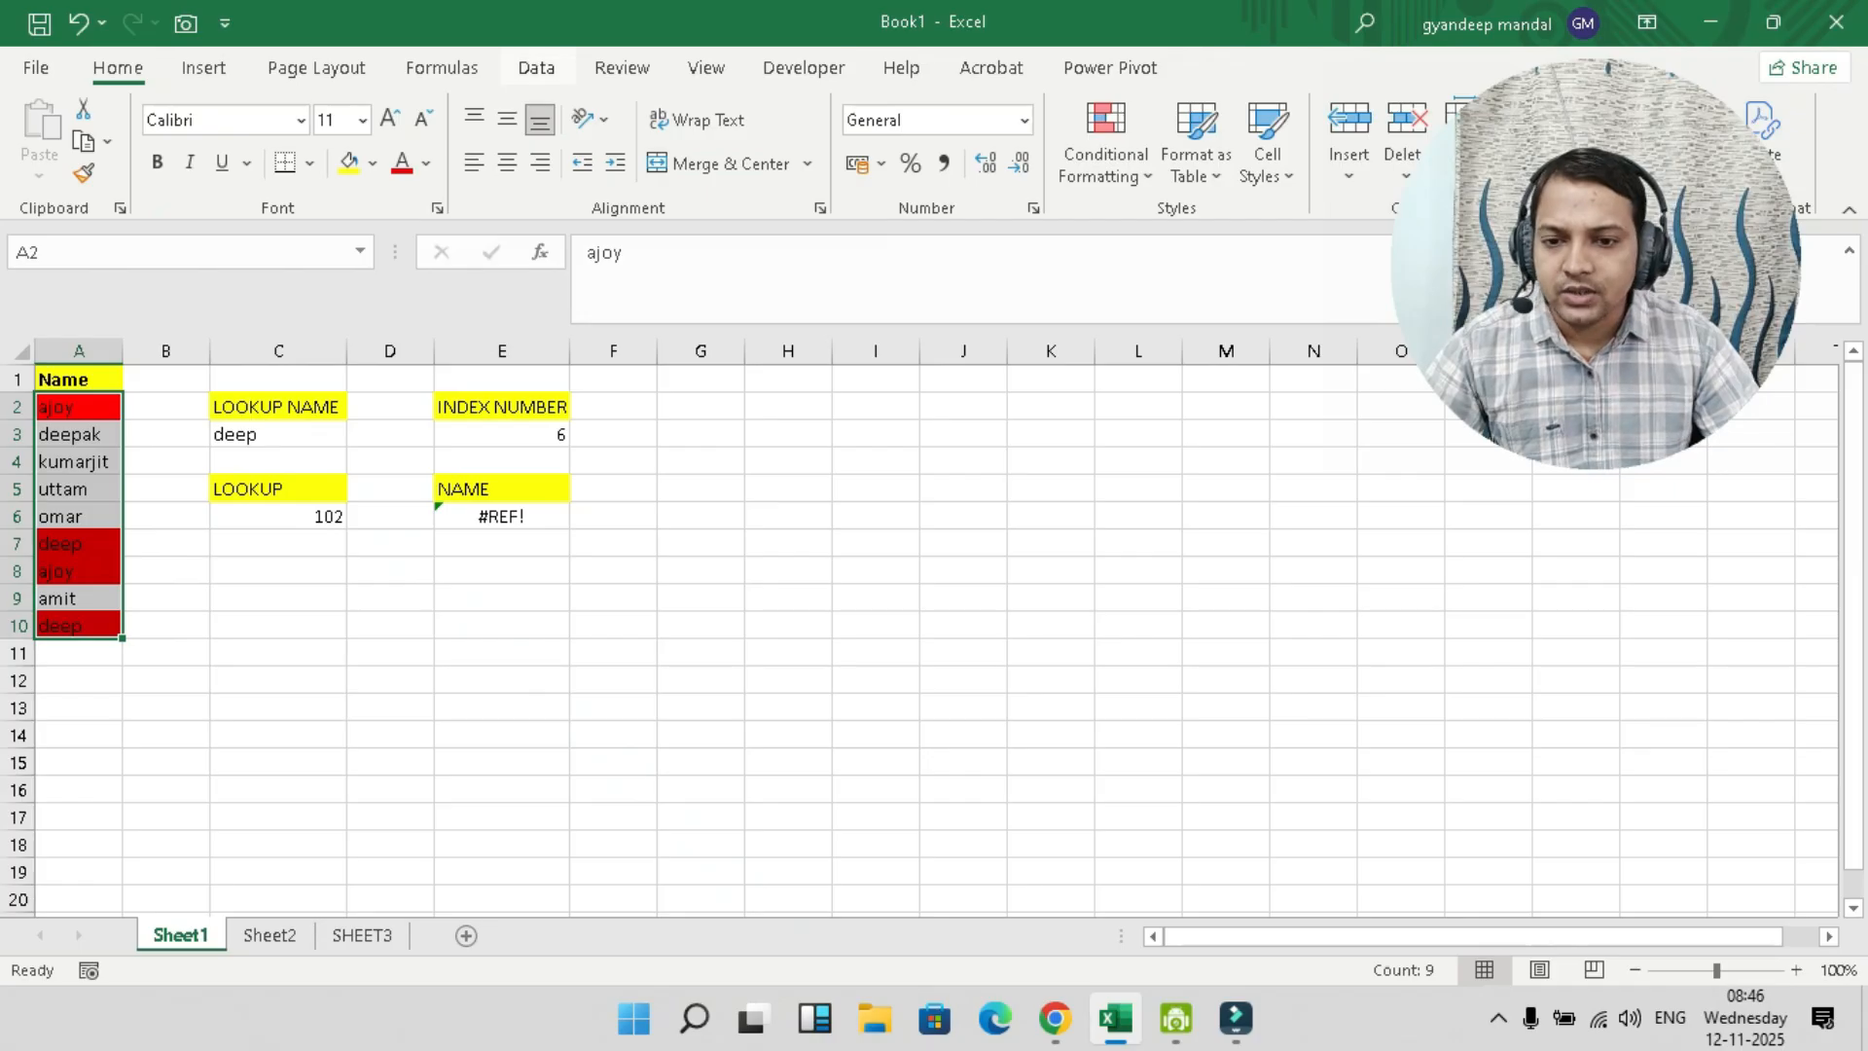
- Remove the duplicate entries from the selected names, checking the Name column for duplicates
left_click(536, 67)
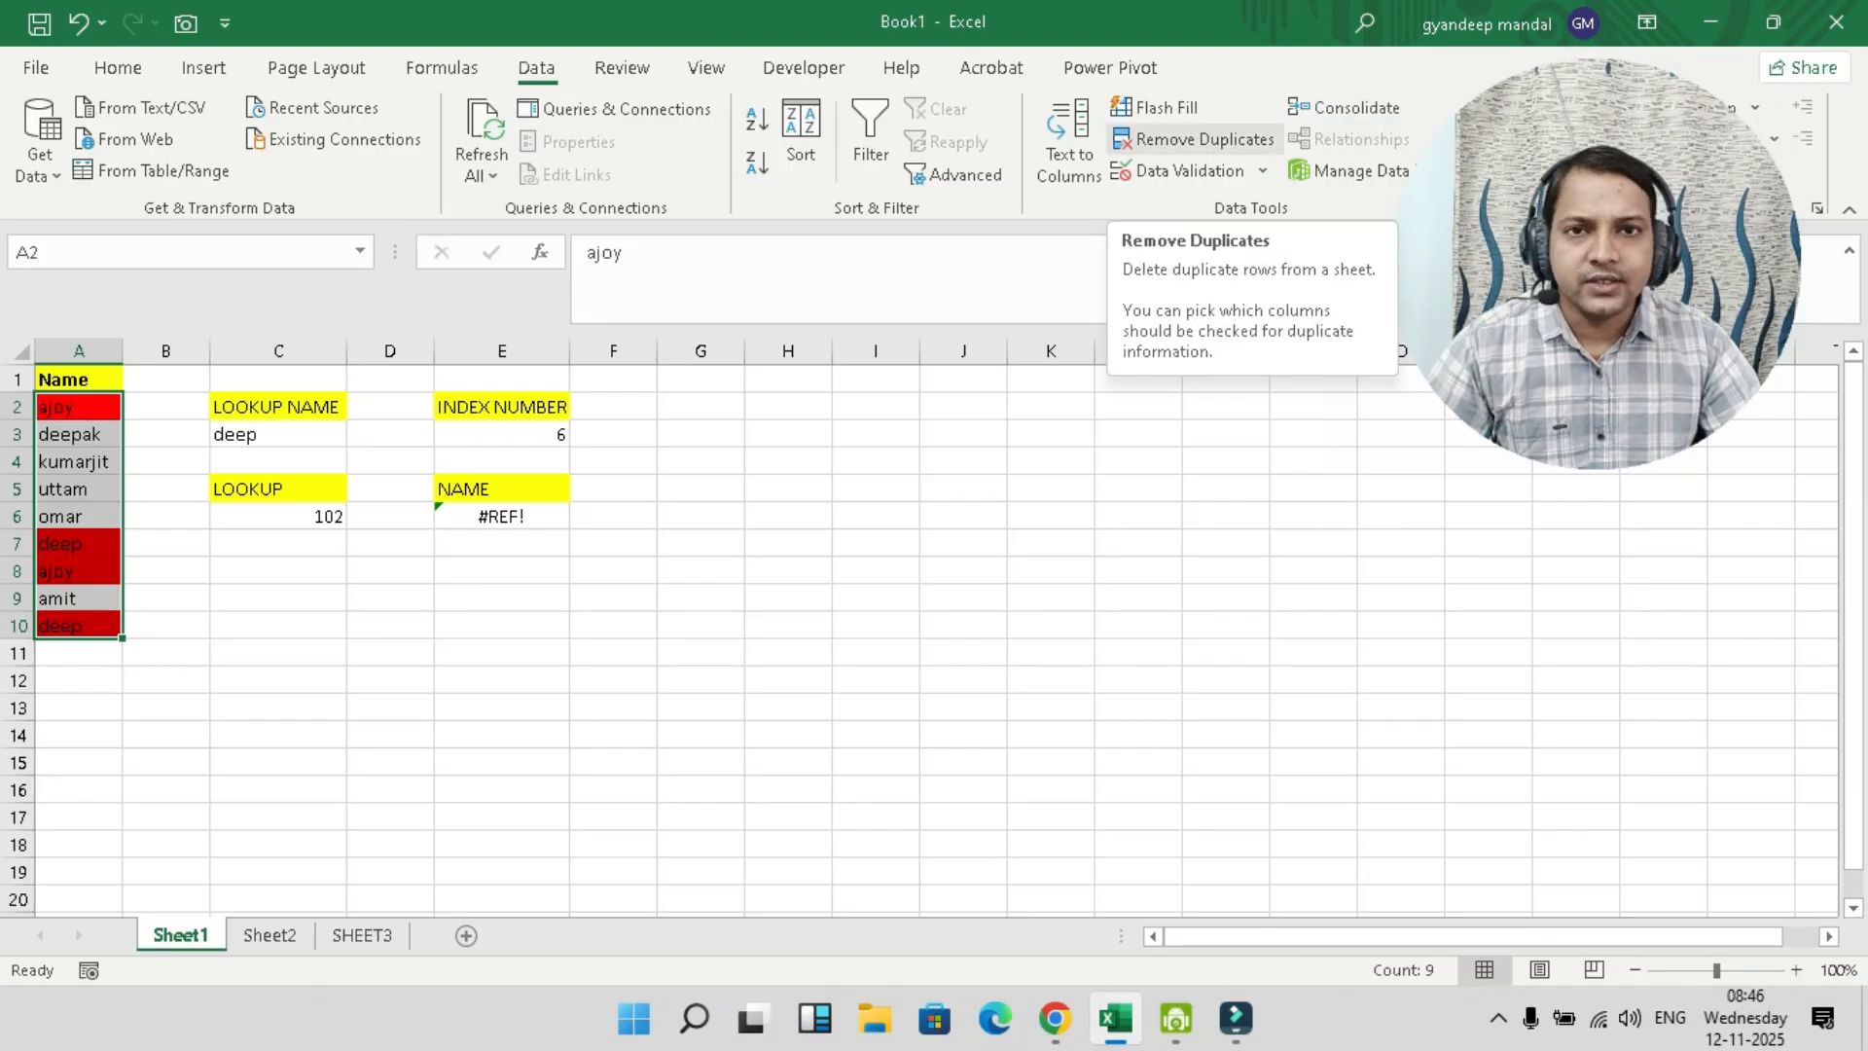
left_click(1192, 139)
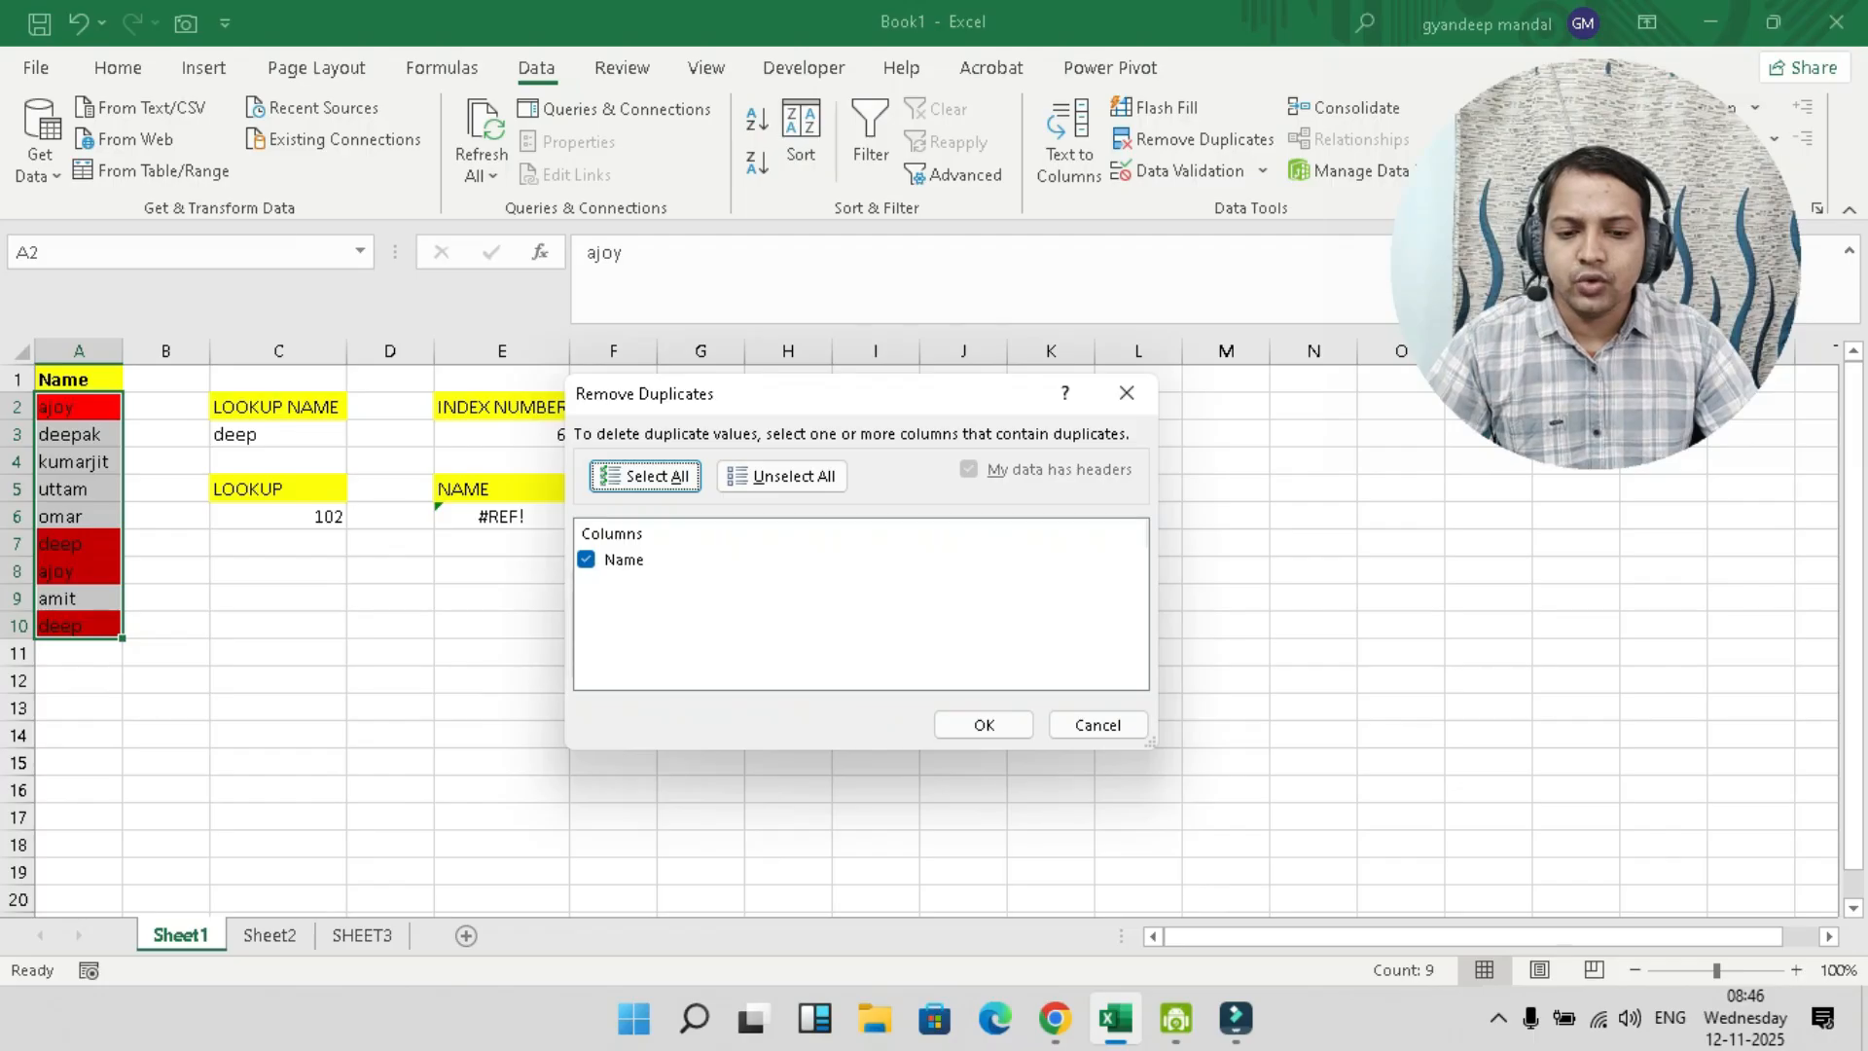
left_click(983, 725)
left_click(945, 581)
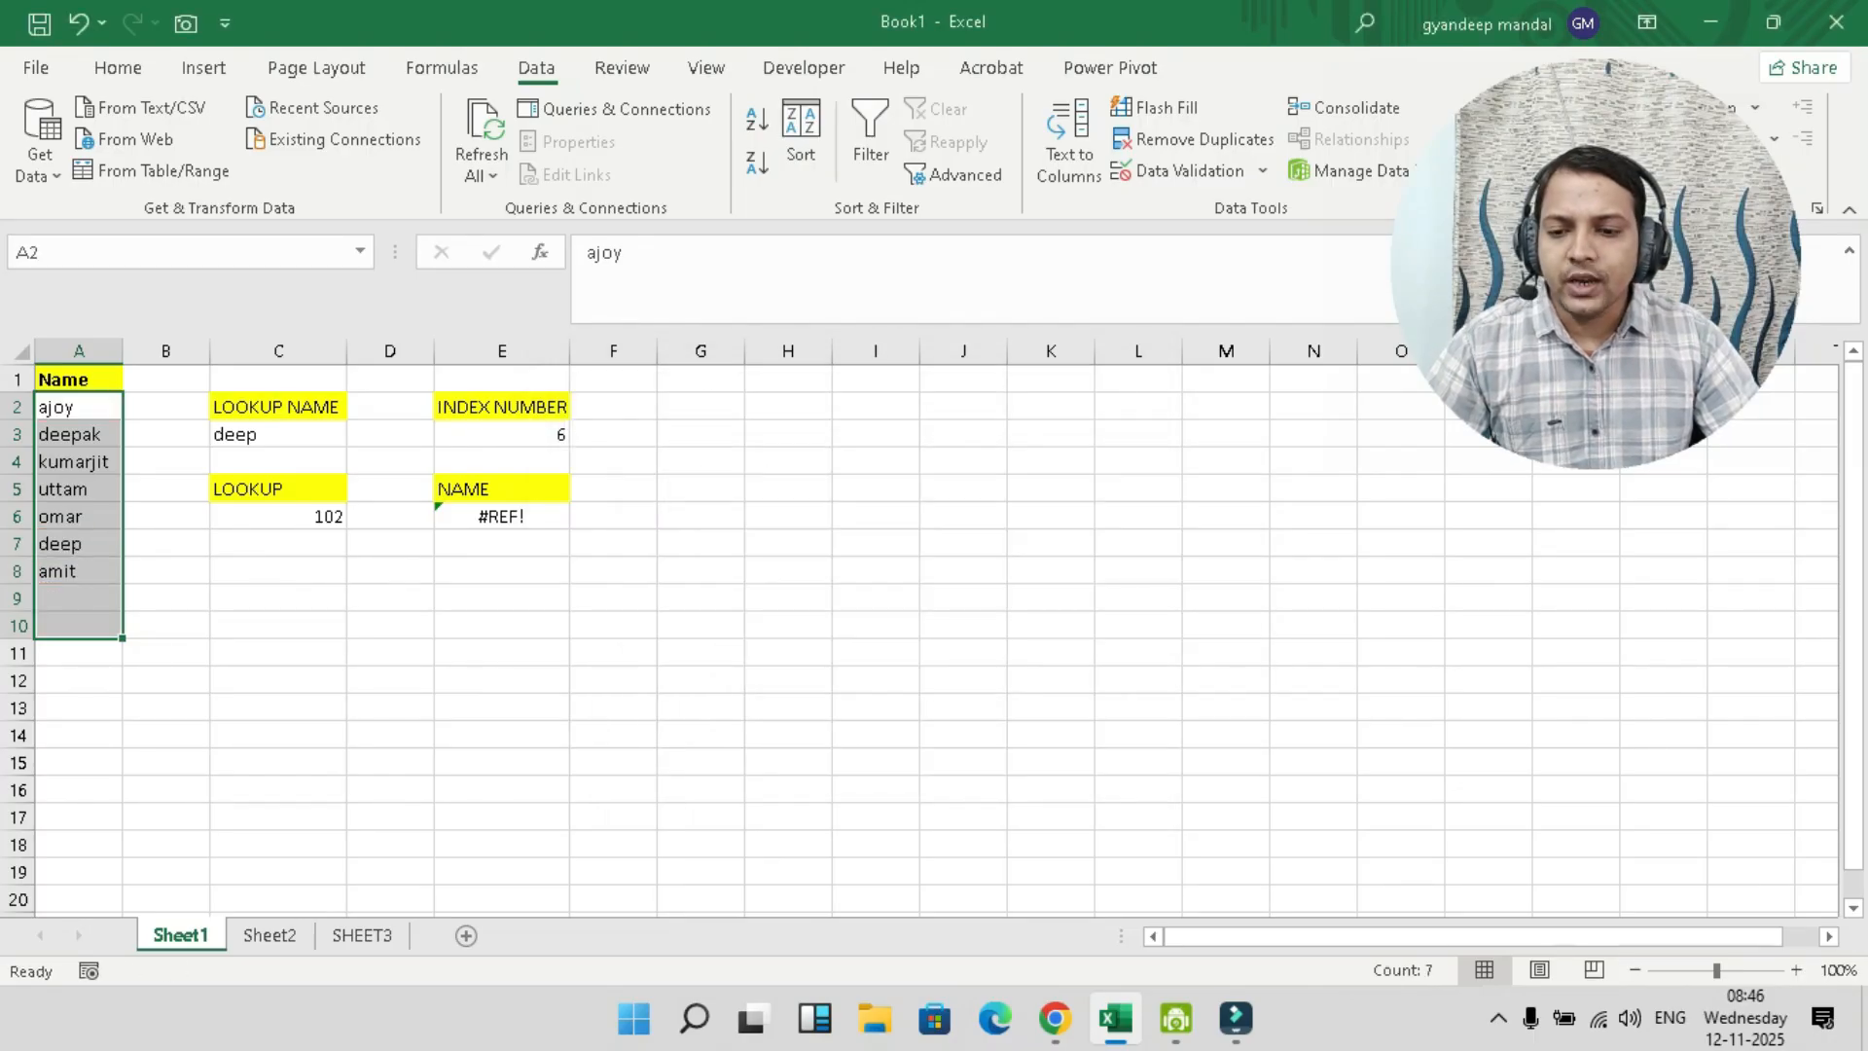
left_click(390, 707)
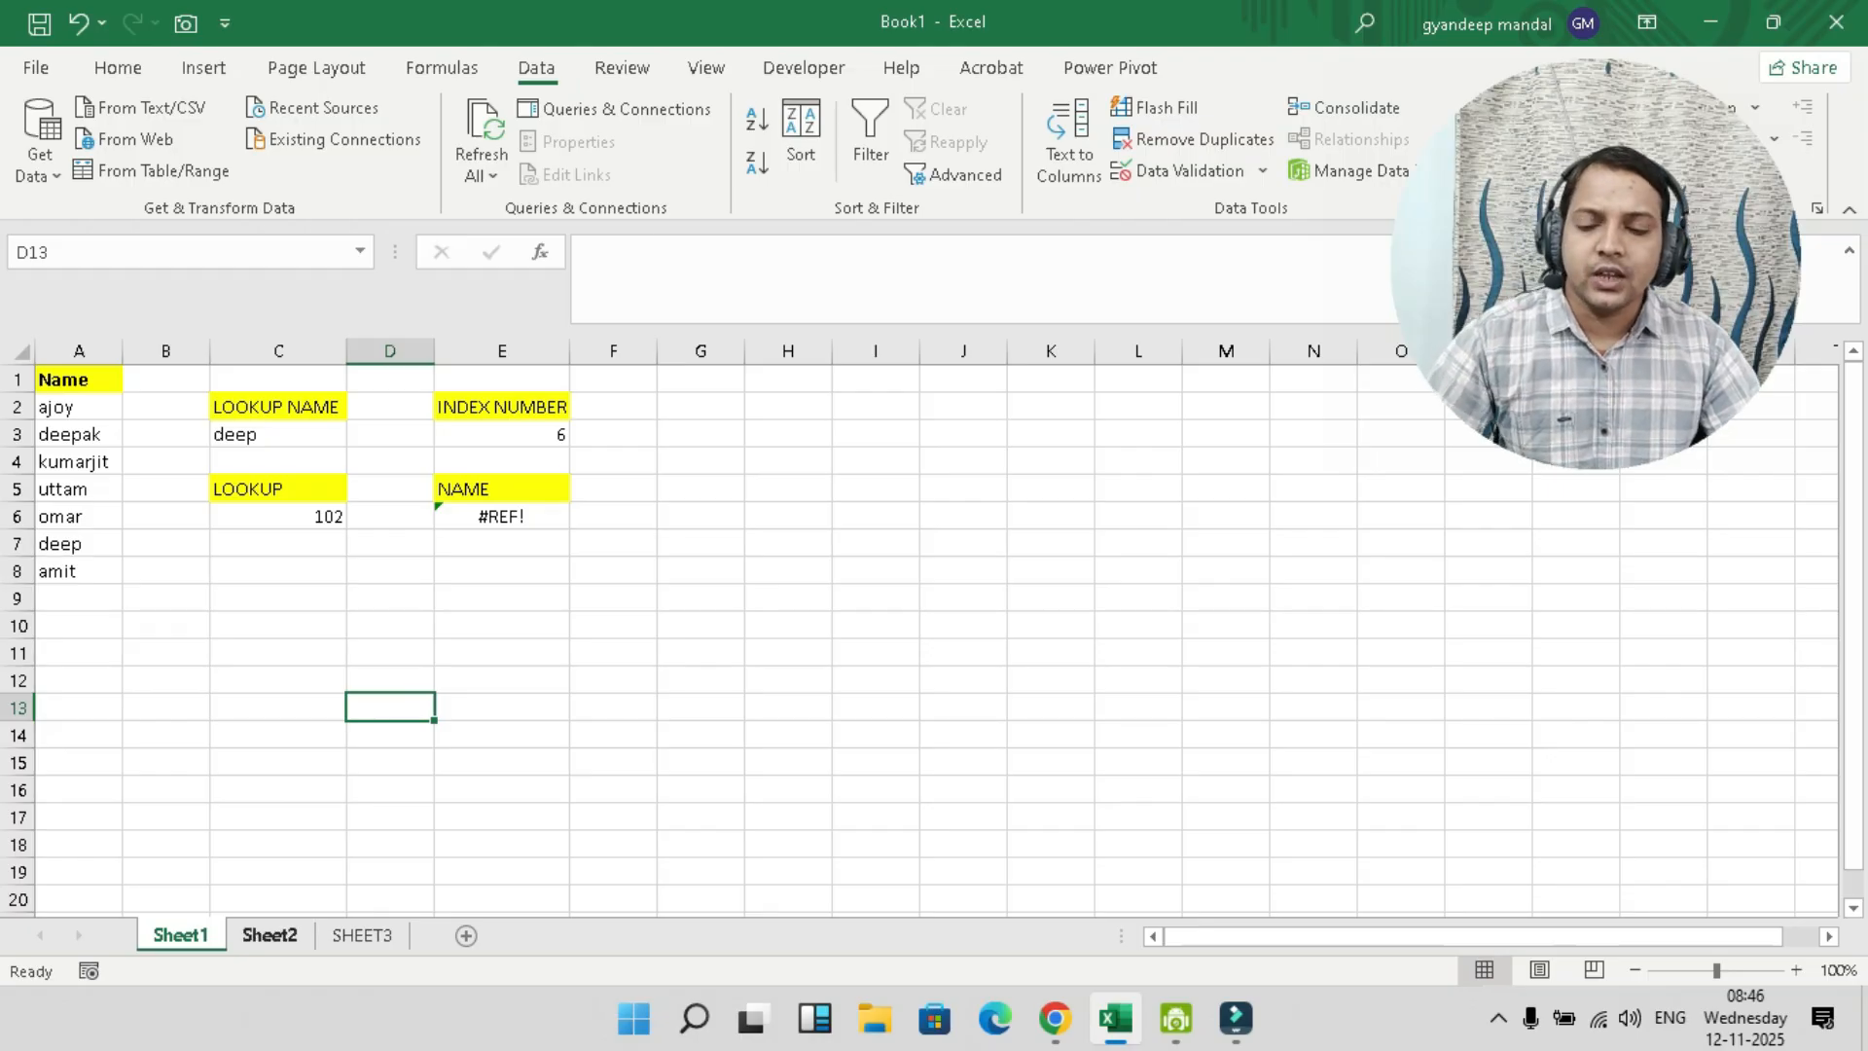
- Switch to Sheet2 and select the empty cell E2 beside the first customer record
left_click(270, 936)
left_click(583, 681)
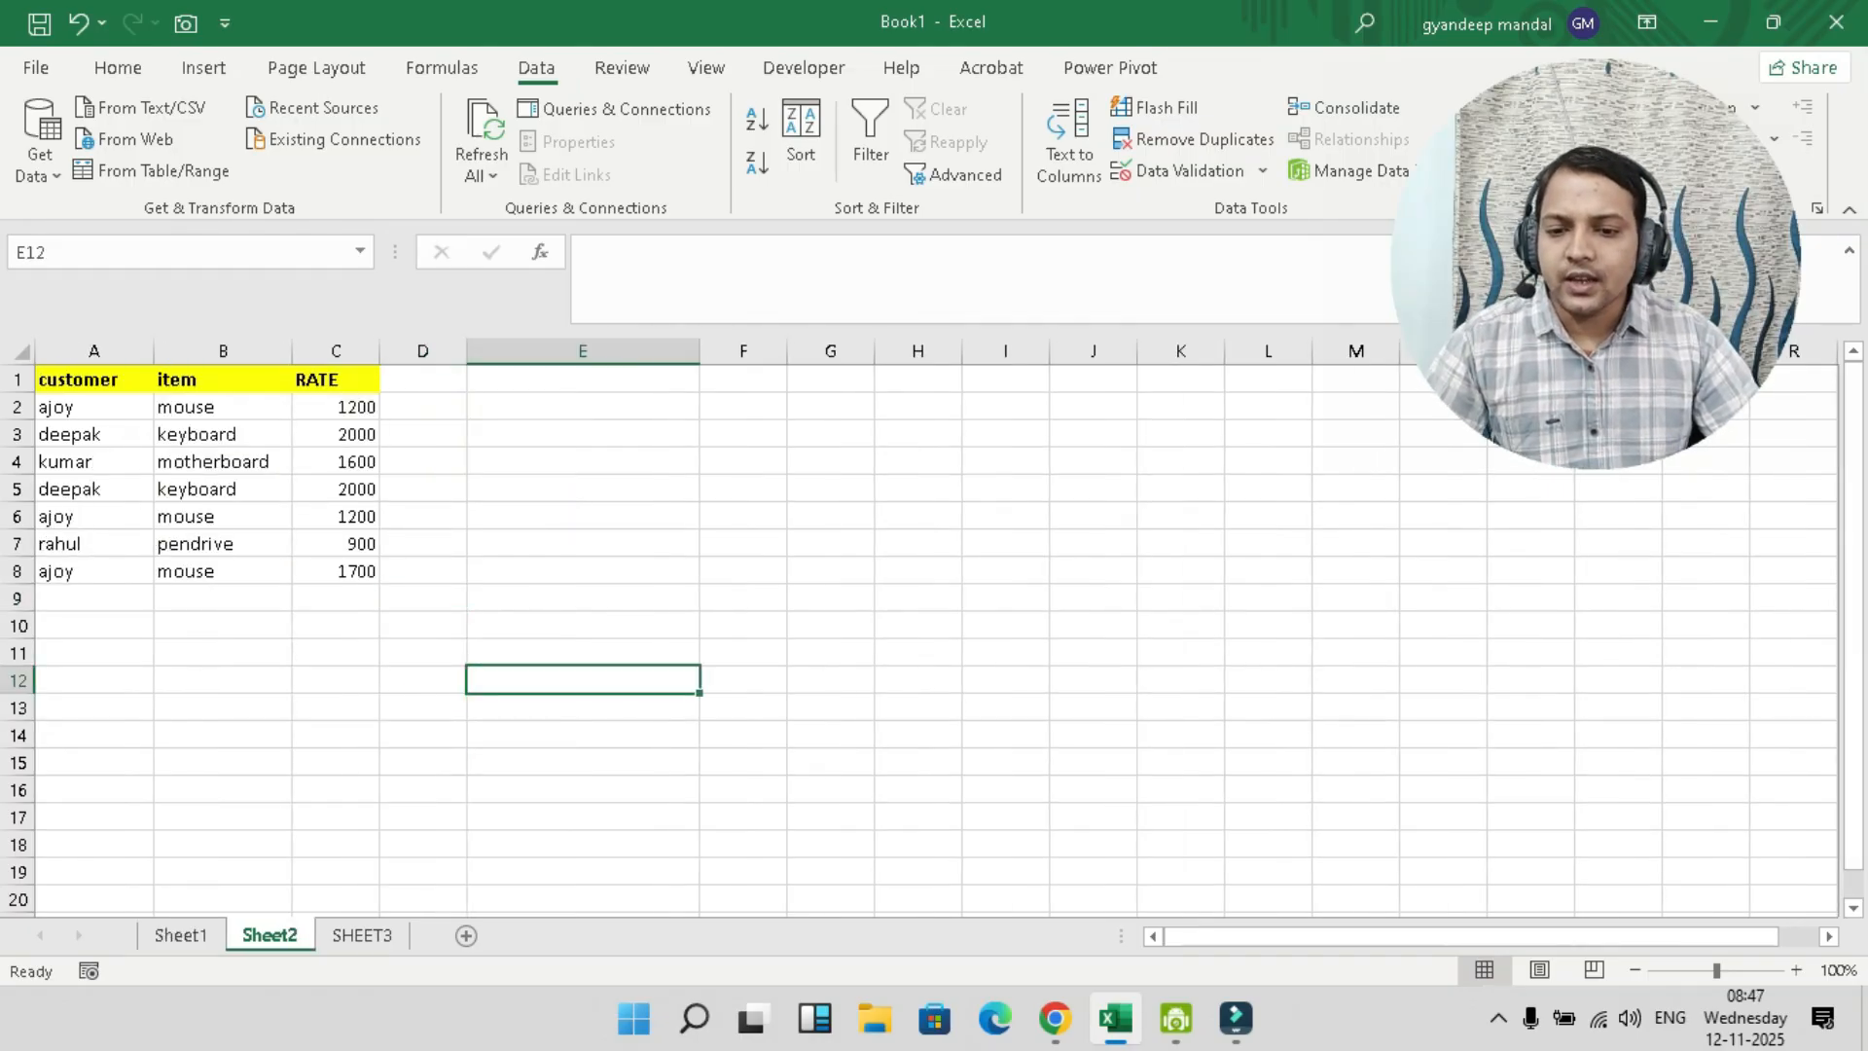
left_click(583, 380)
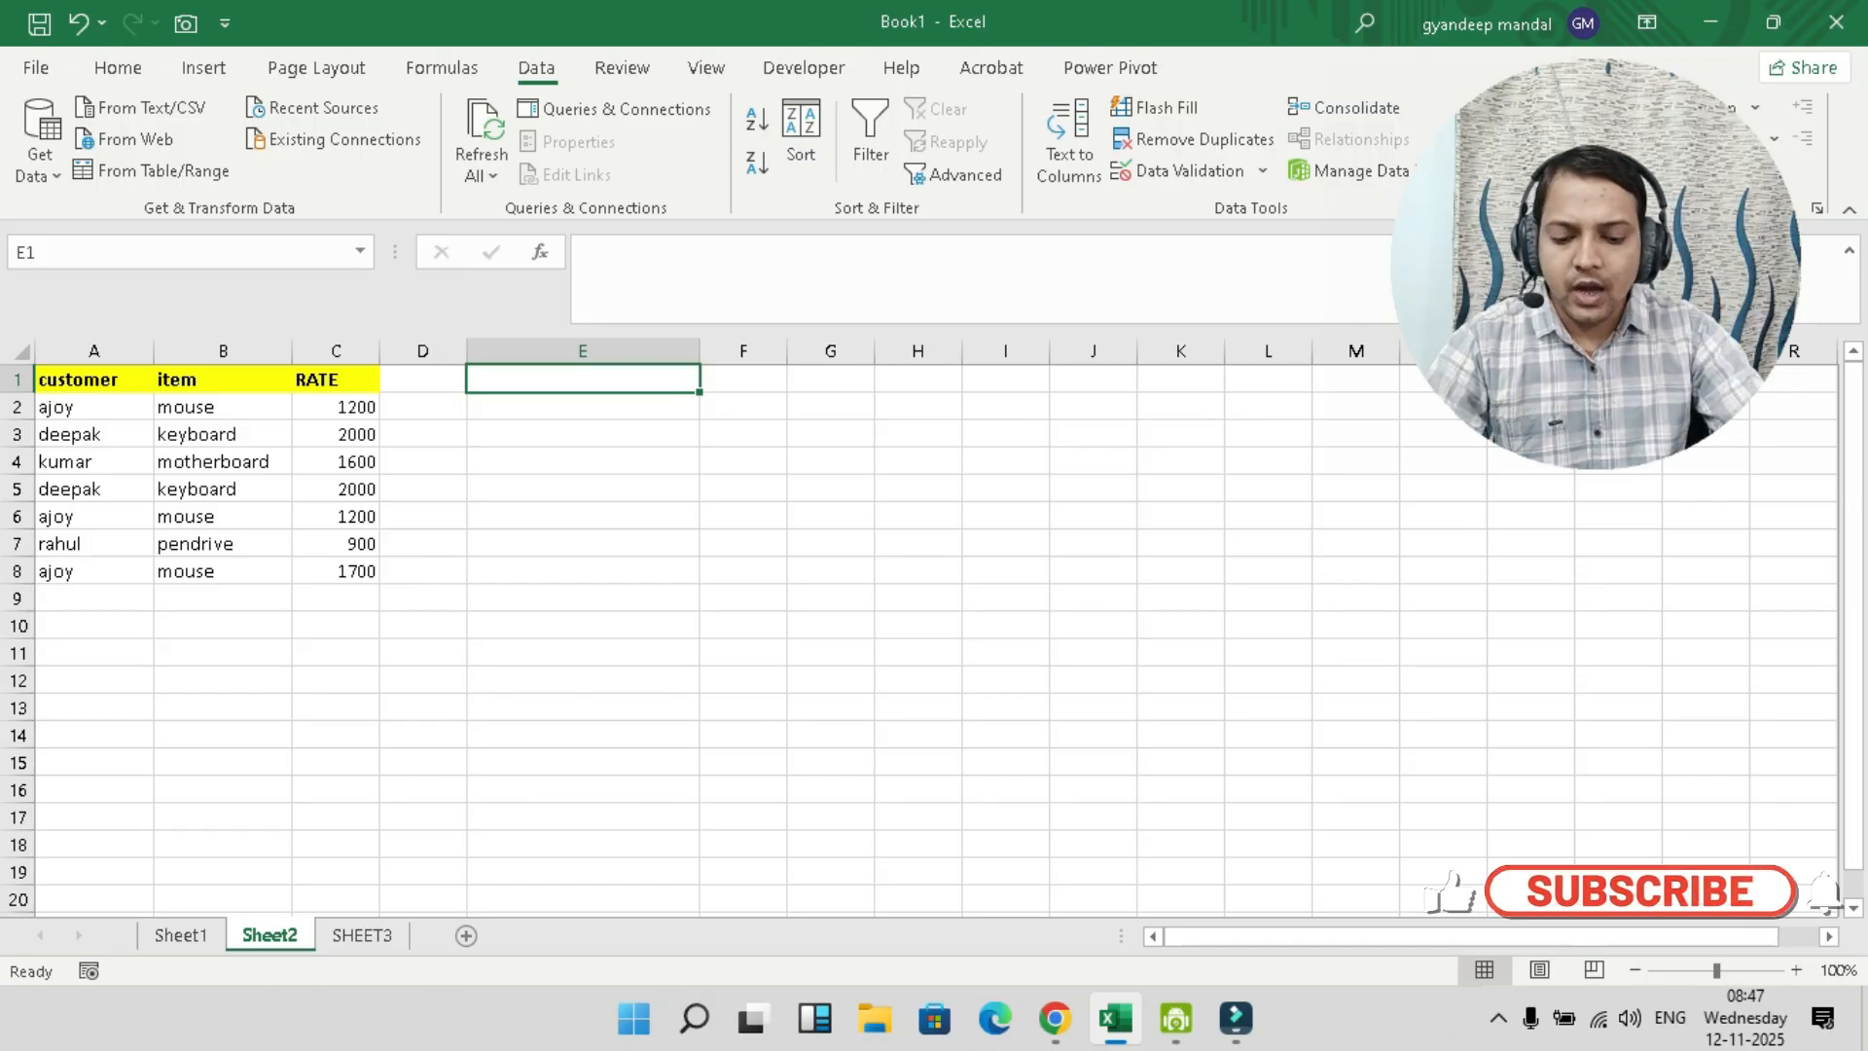
type("=")
key("BackSpace")
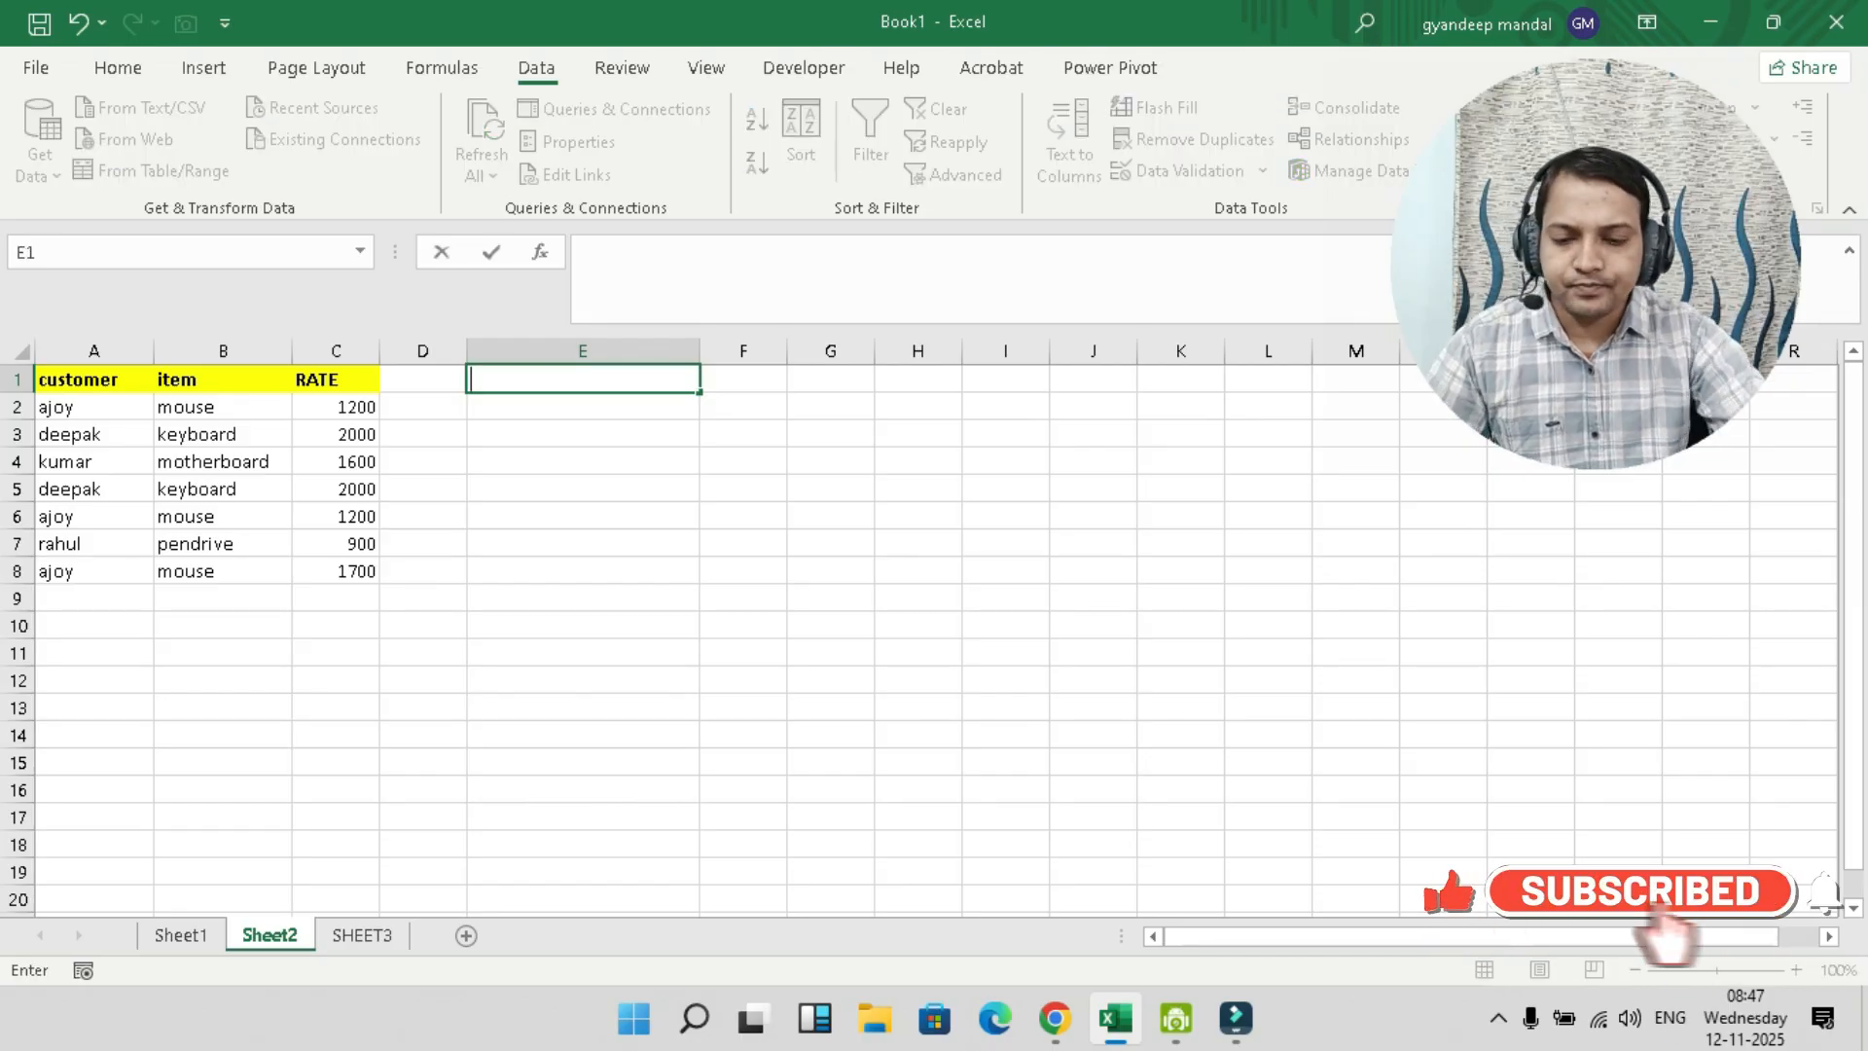
key("Return")
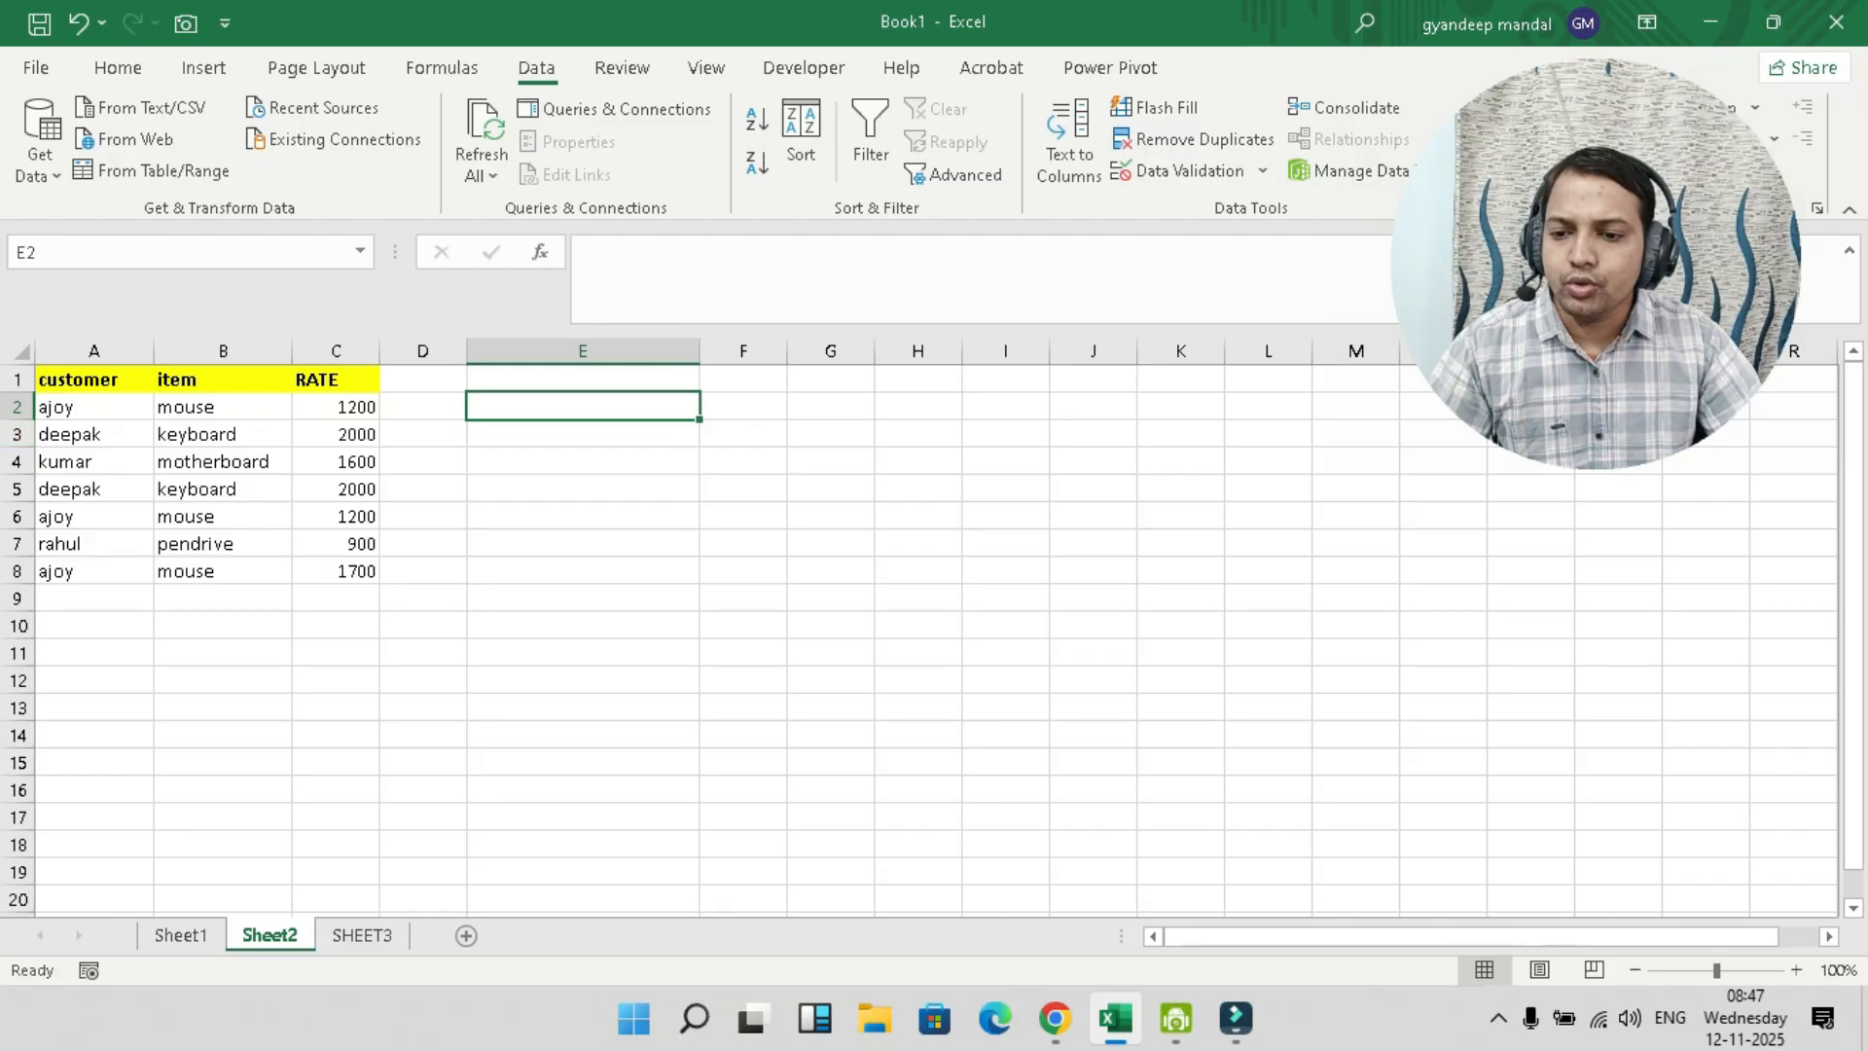
- Combine the first record's fields in E2 with =CONCAT(A2:C2) and fill the formula down to E8
type("=")
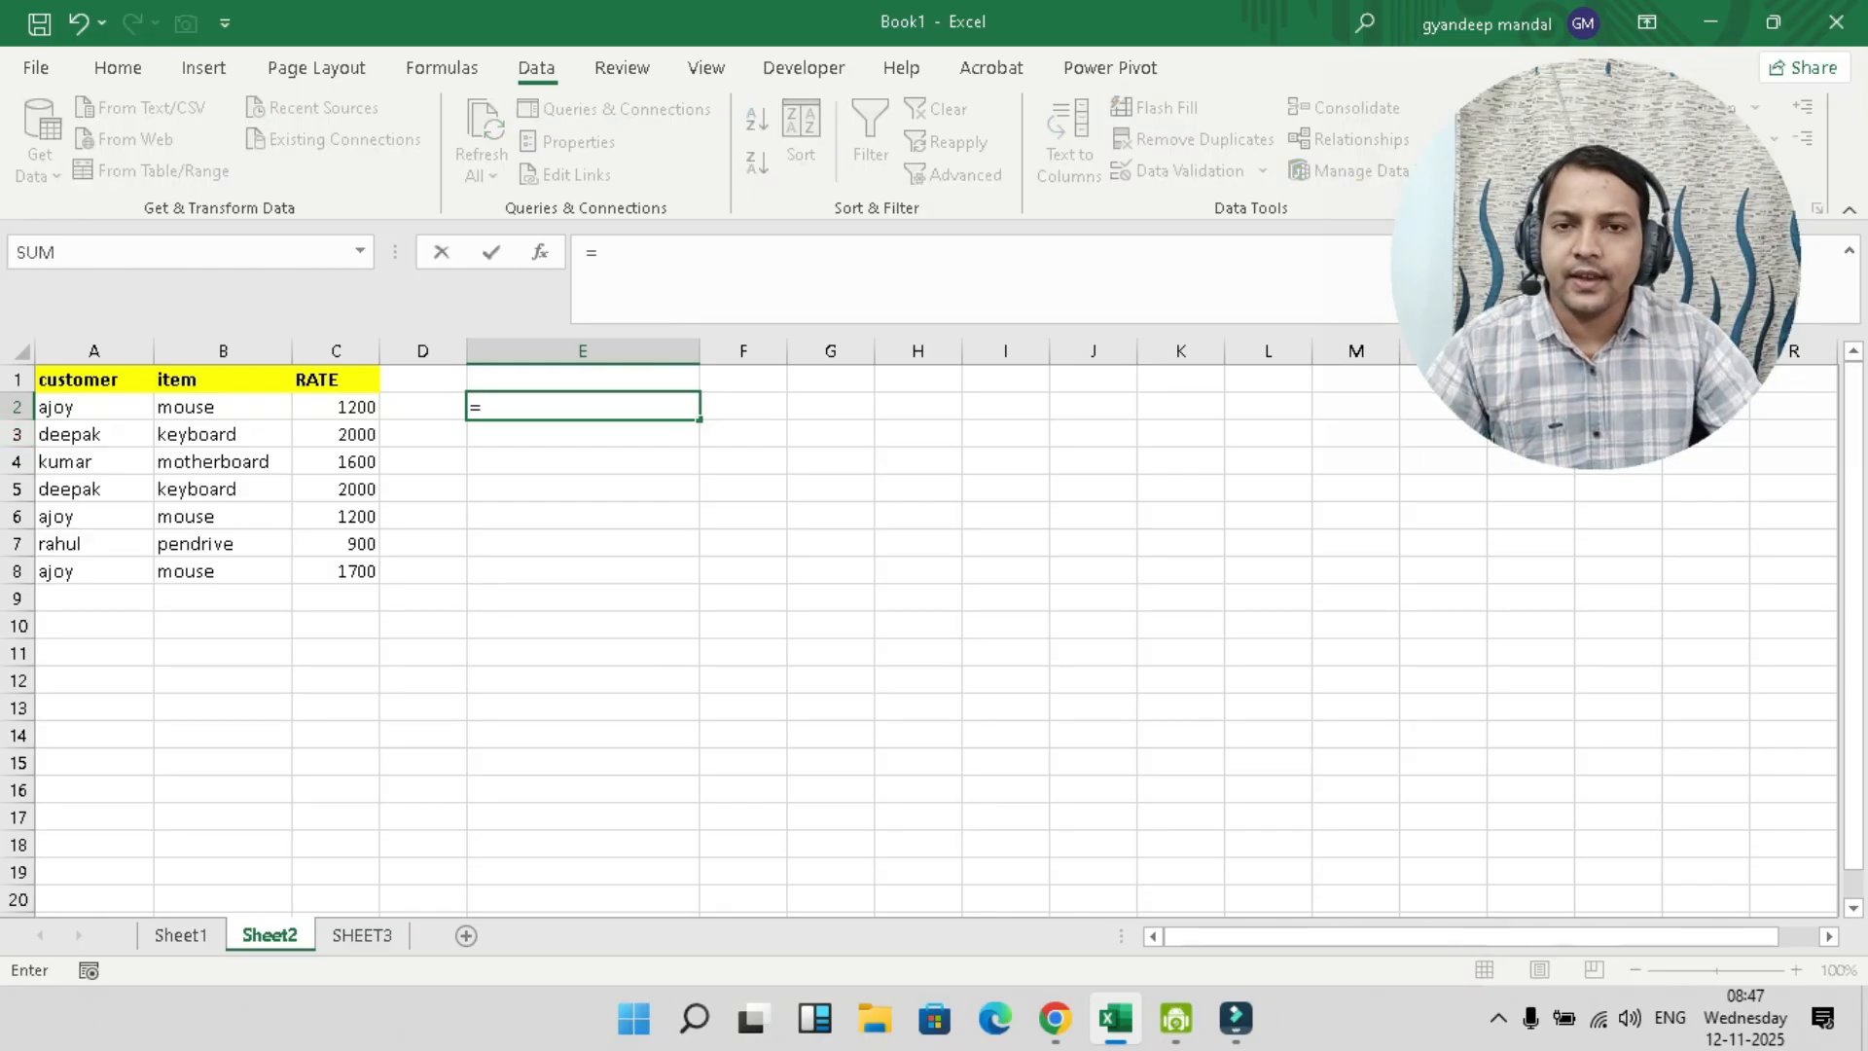
type("c")
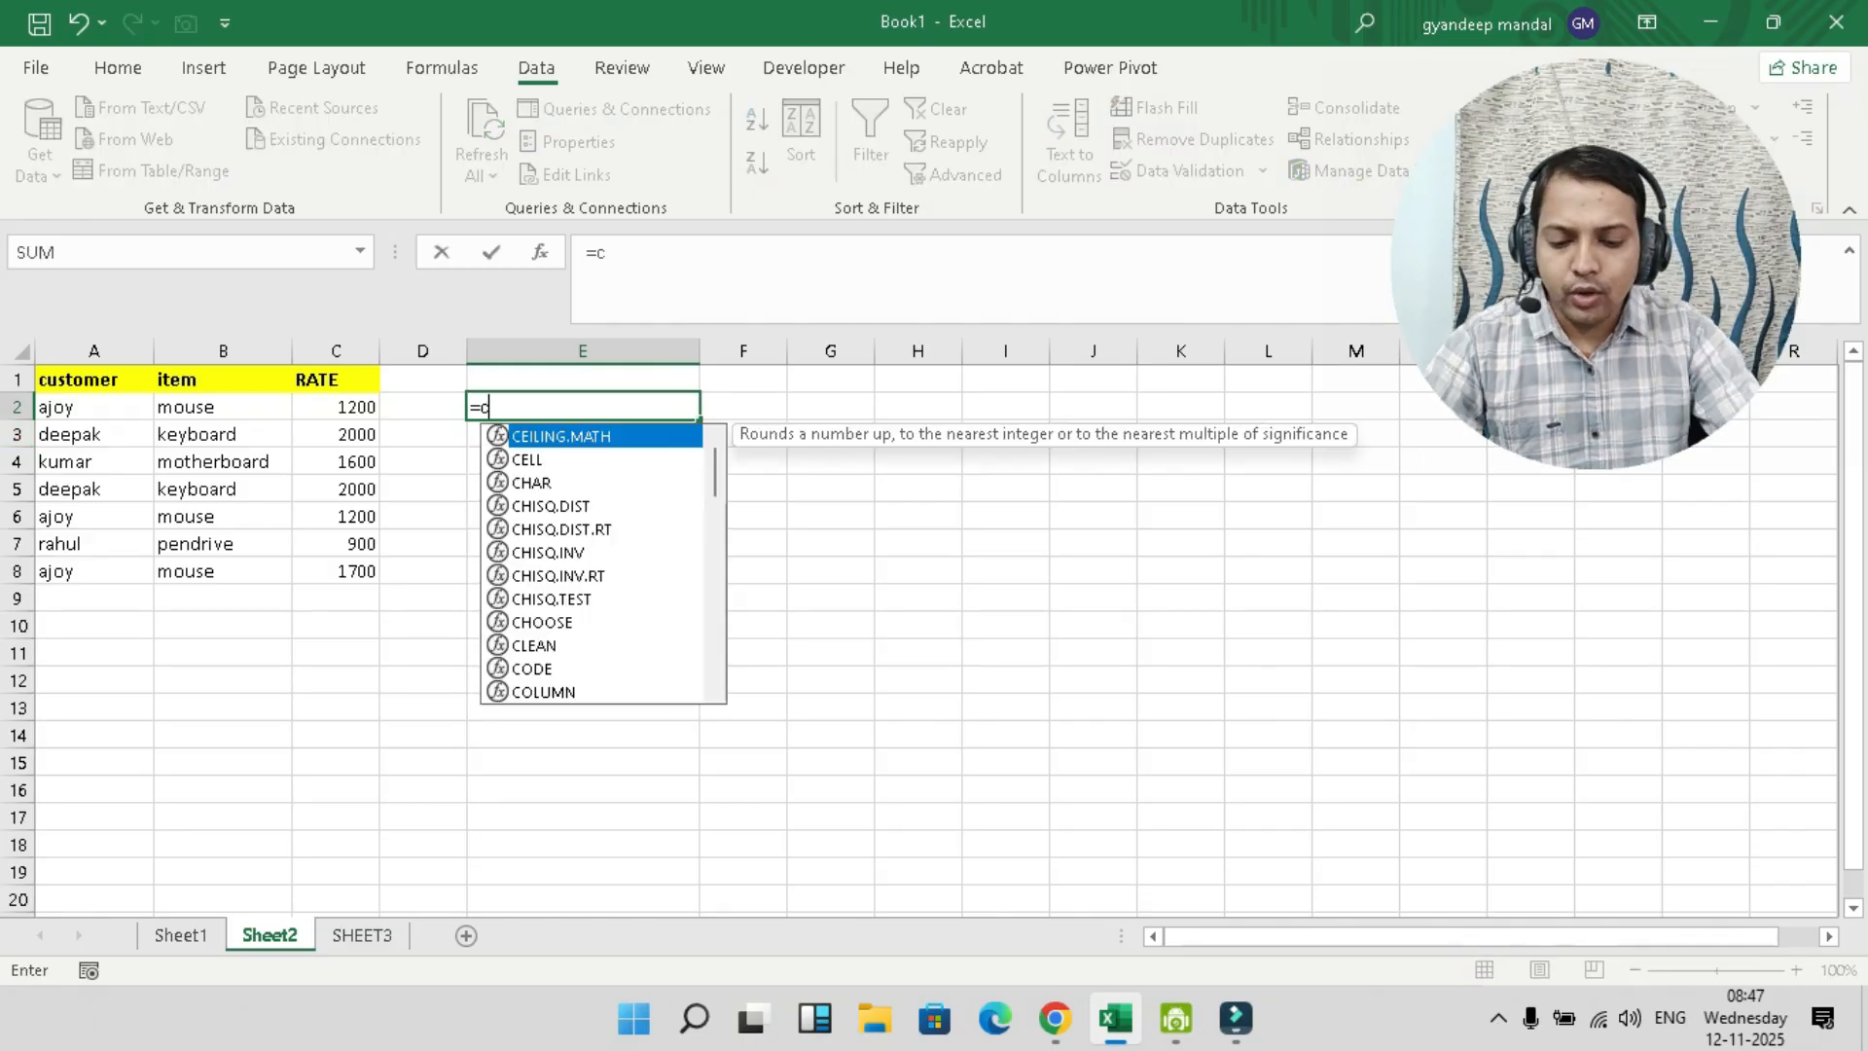
type("on")
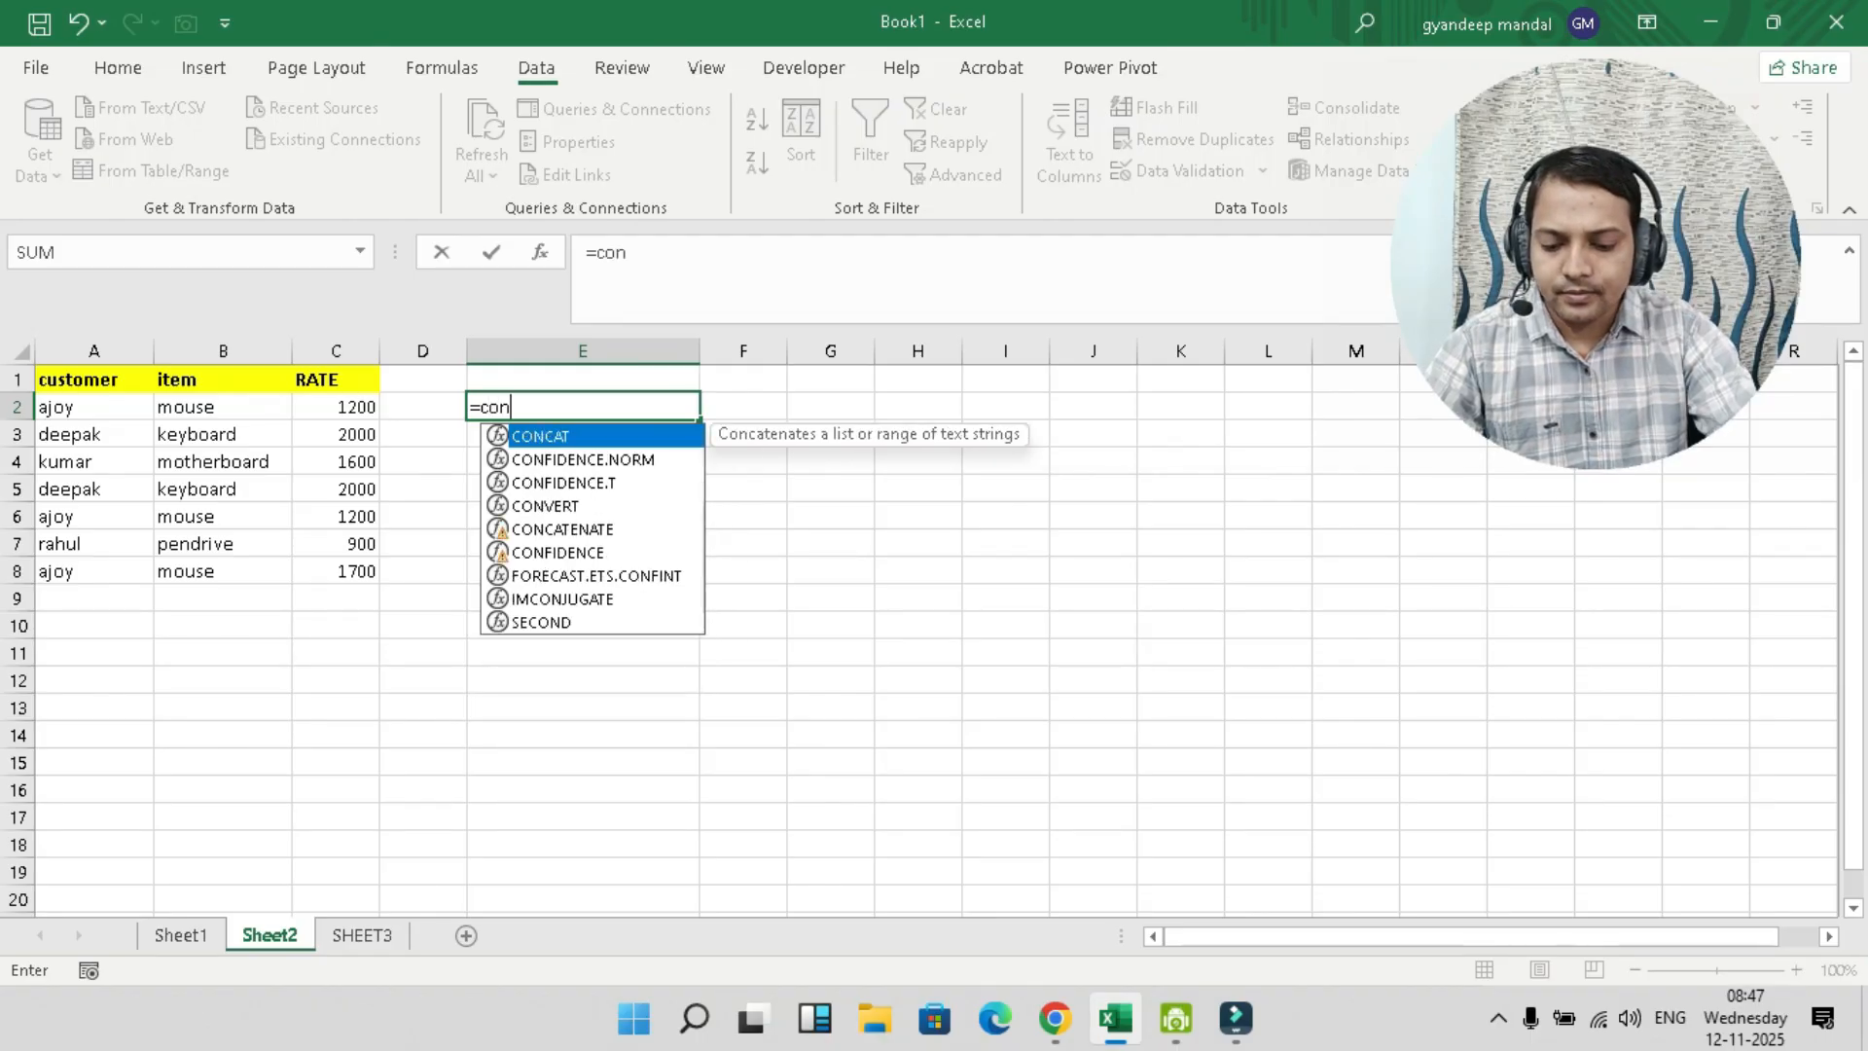
type("cat")
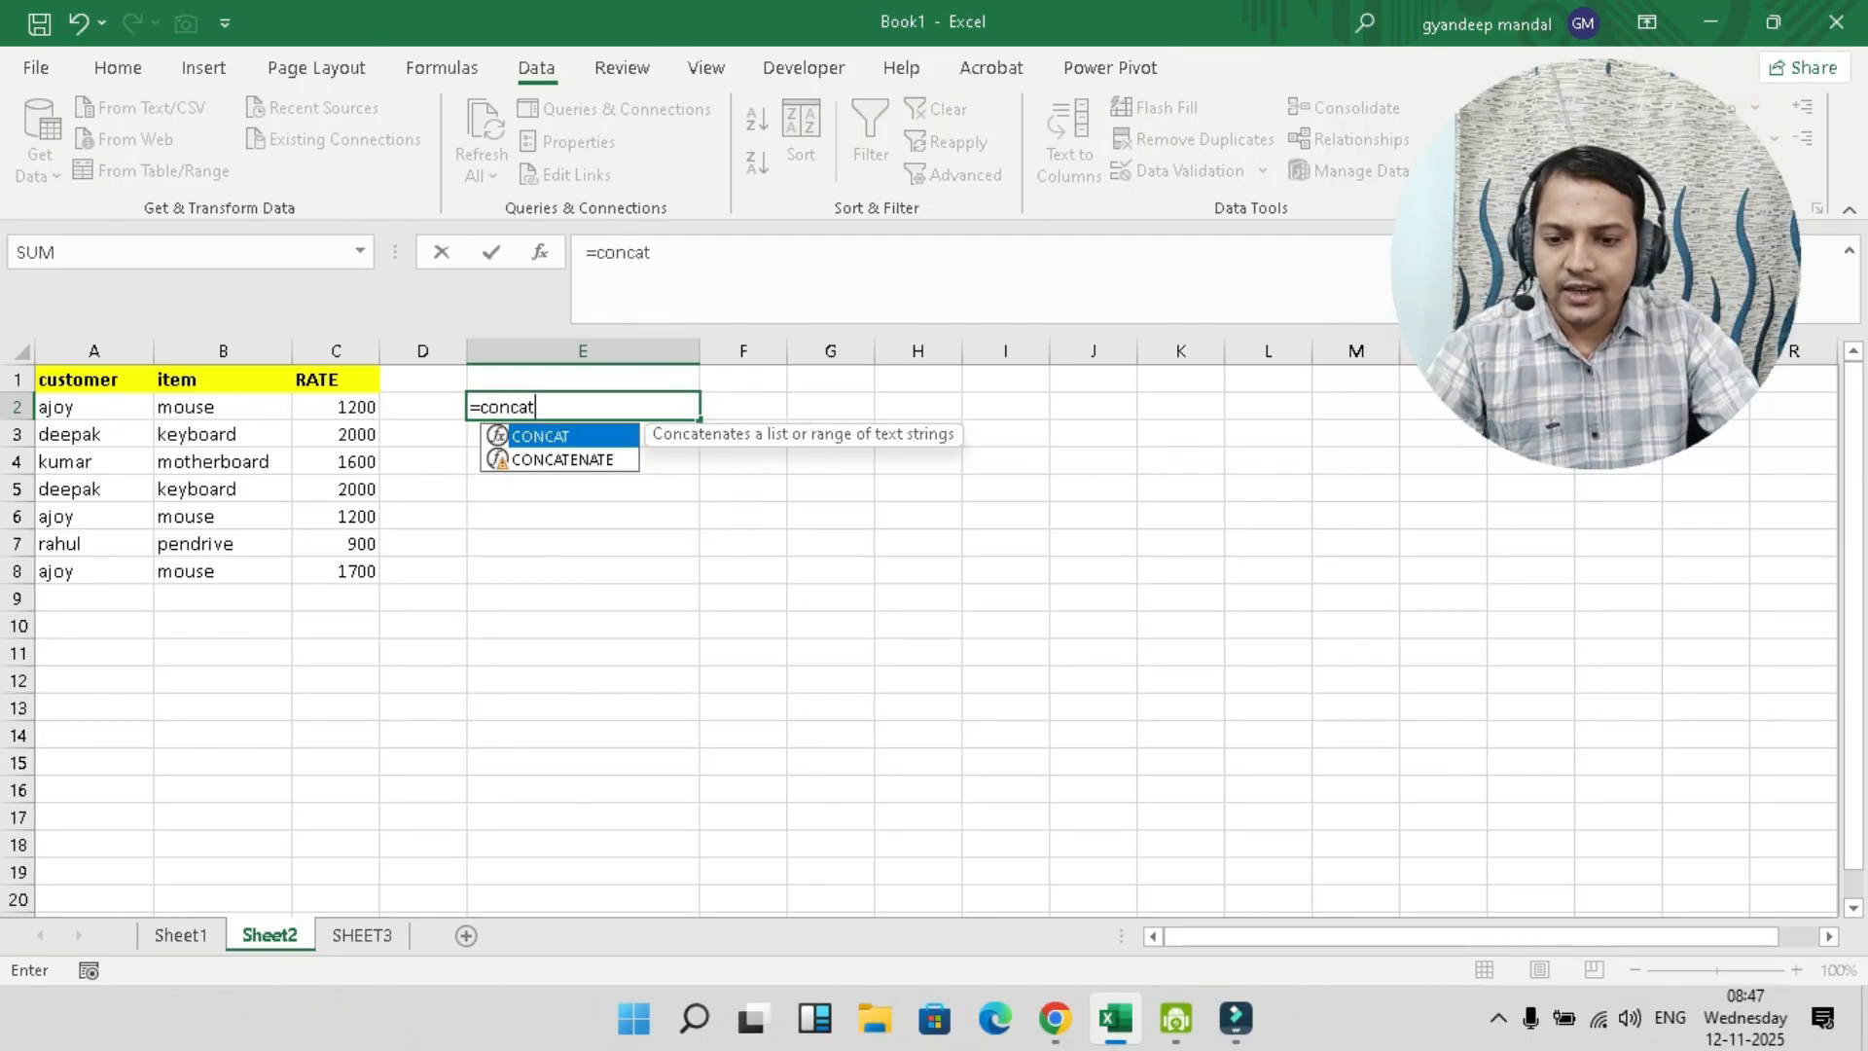
type("(")
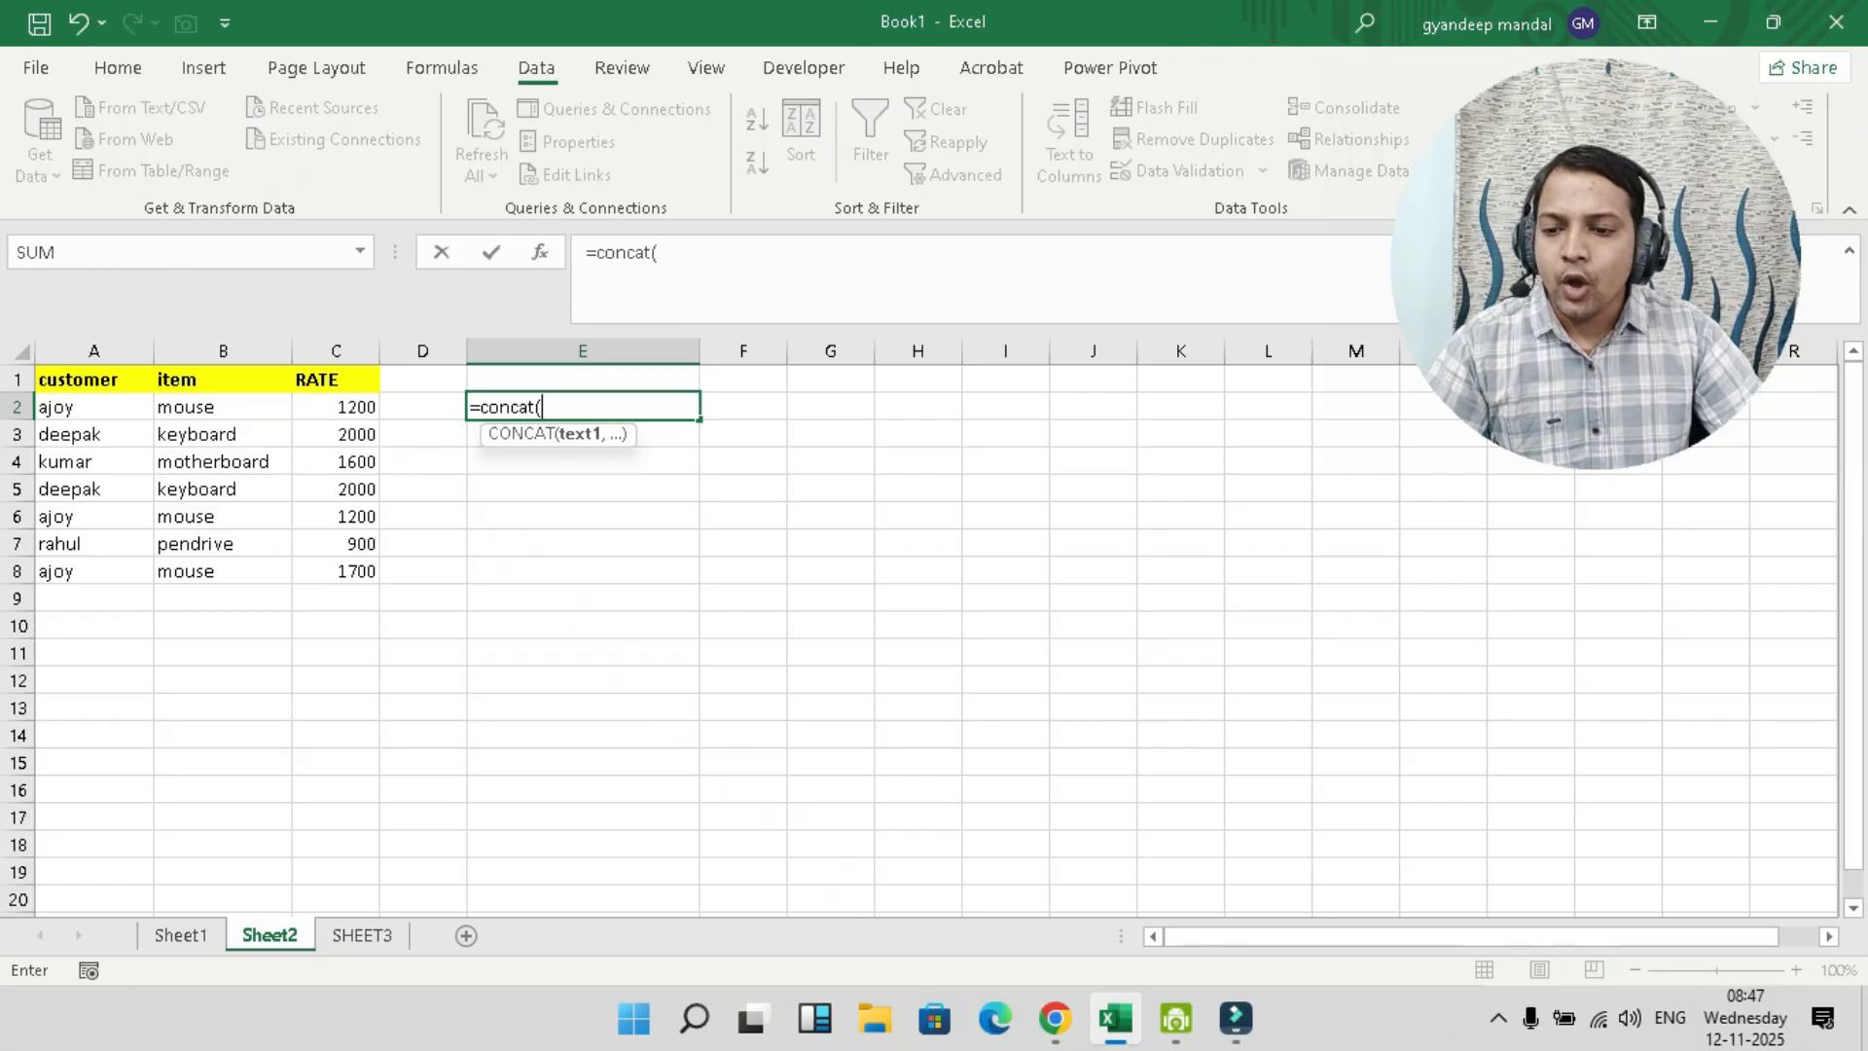
left_click_drag(58, 407, 374, 411)
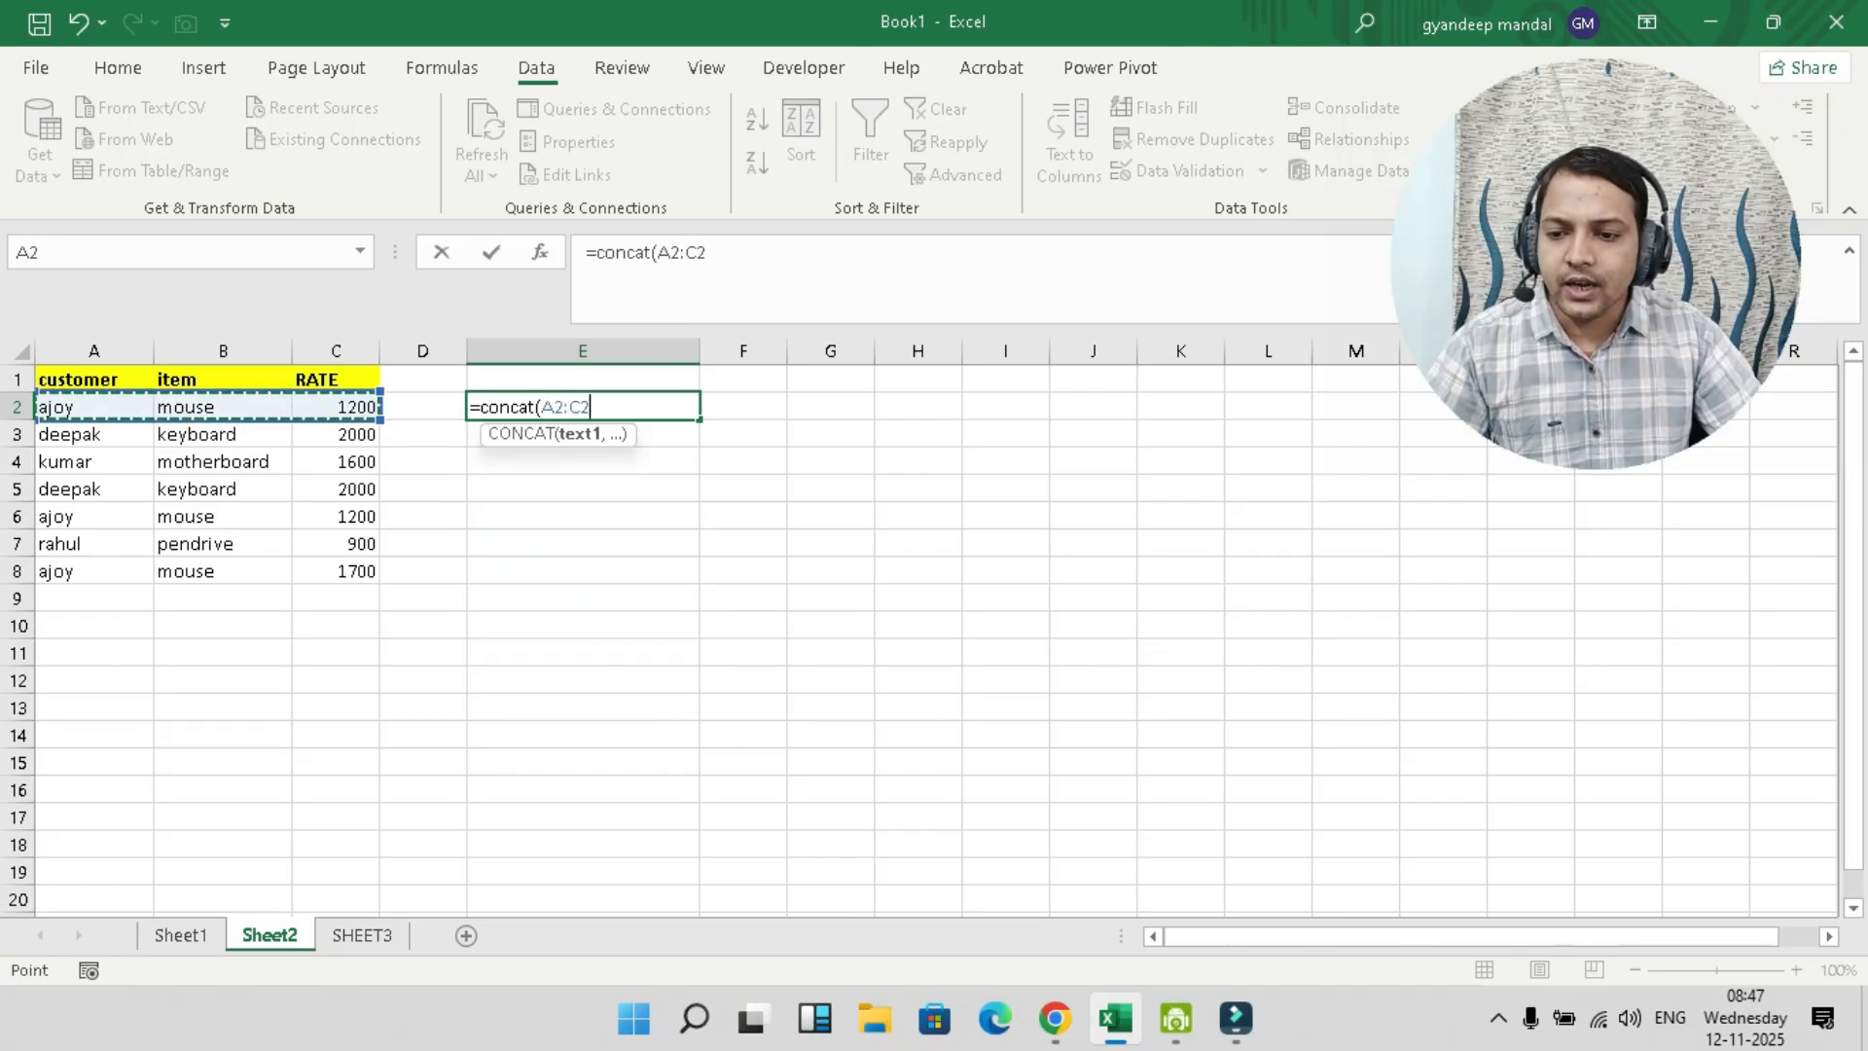
type(")")
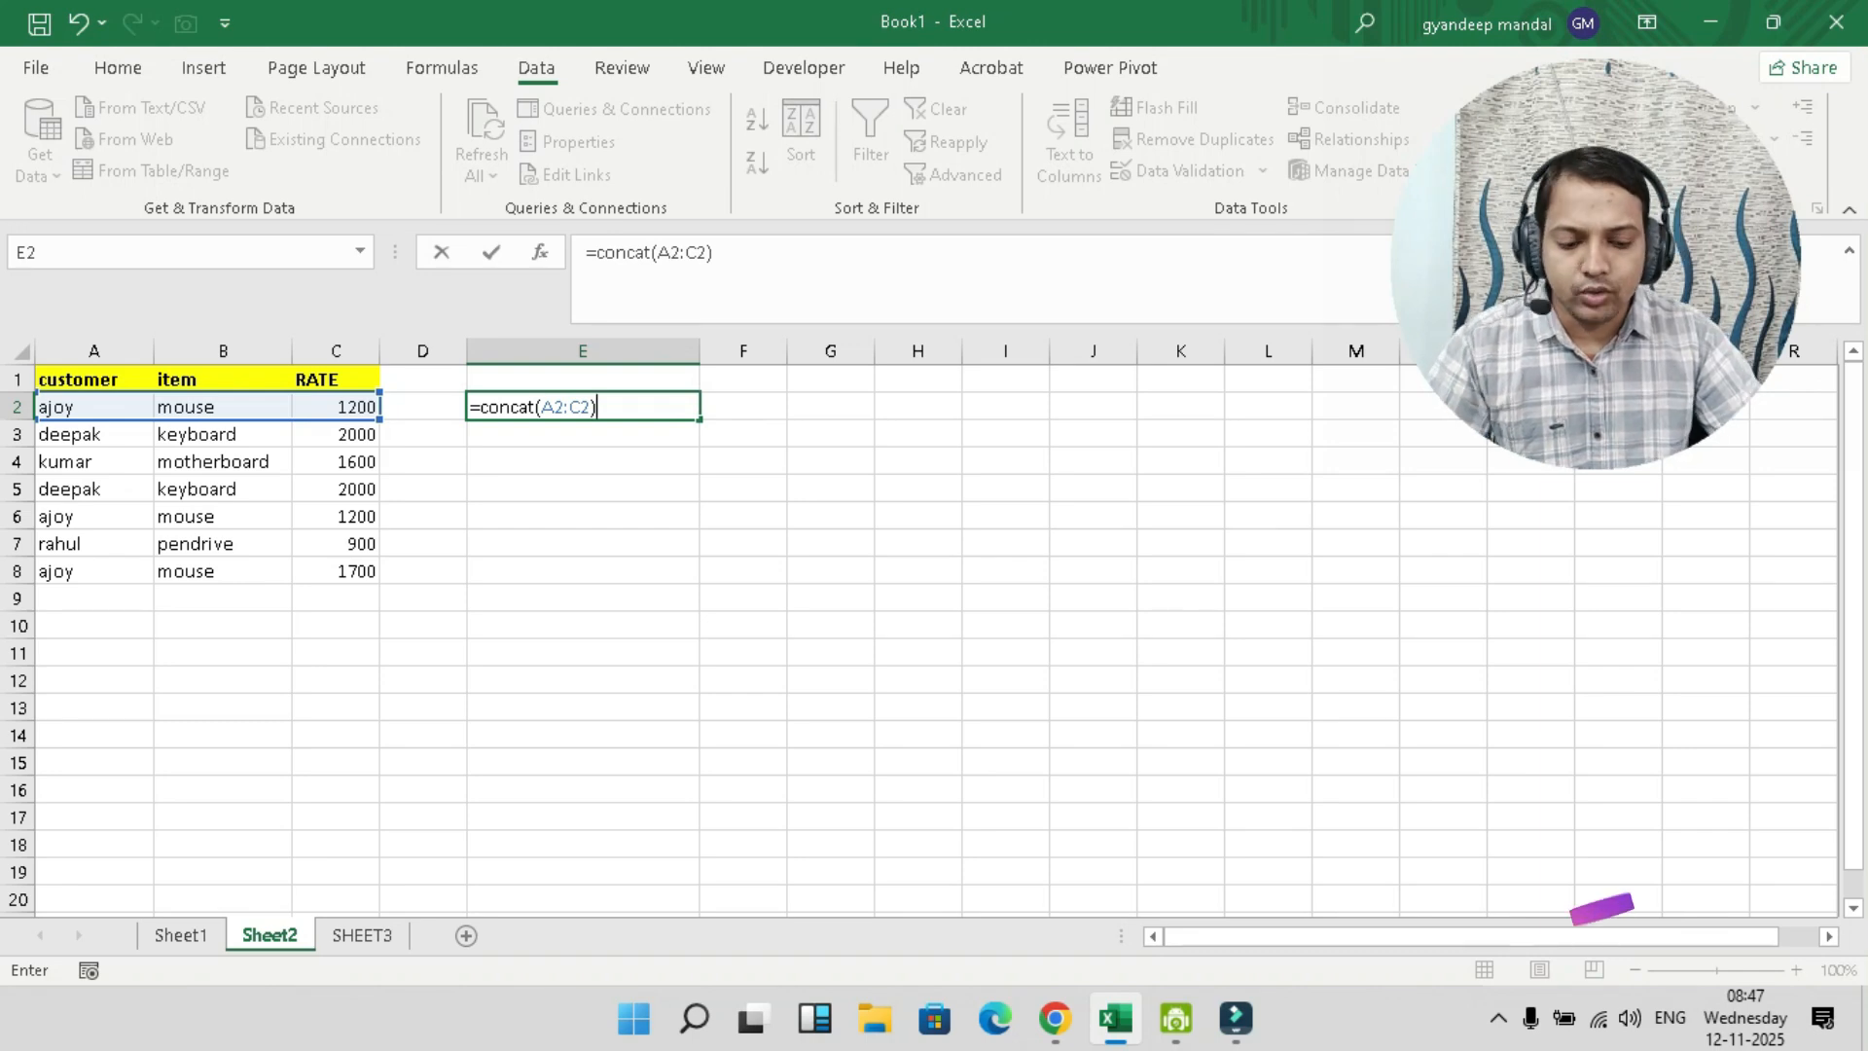
key("Return")
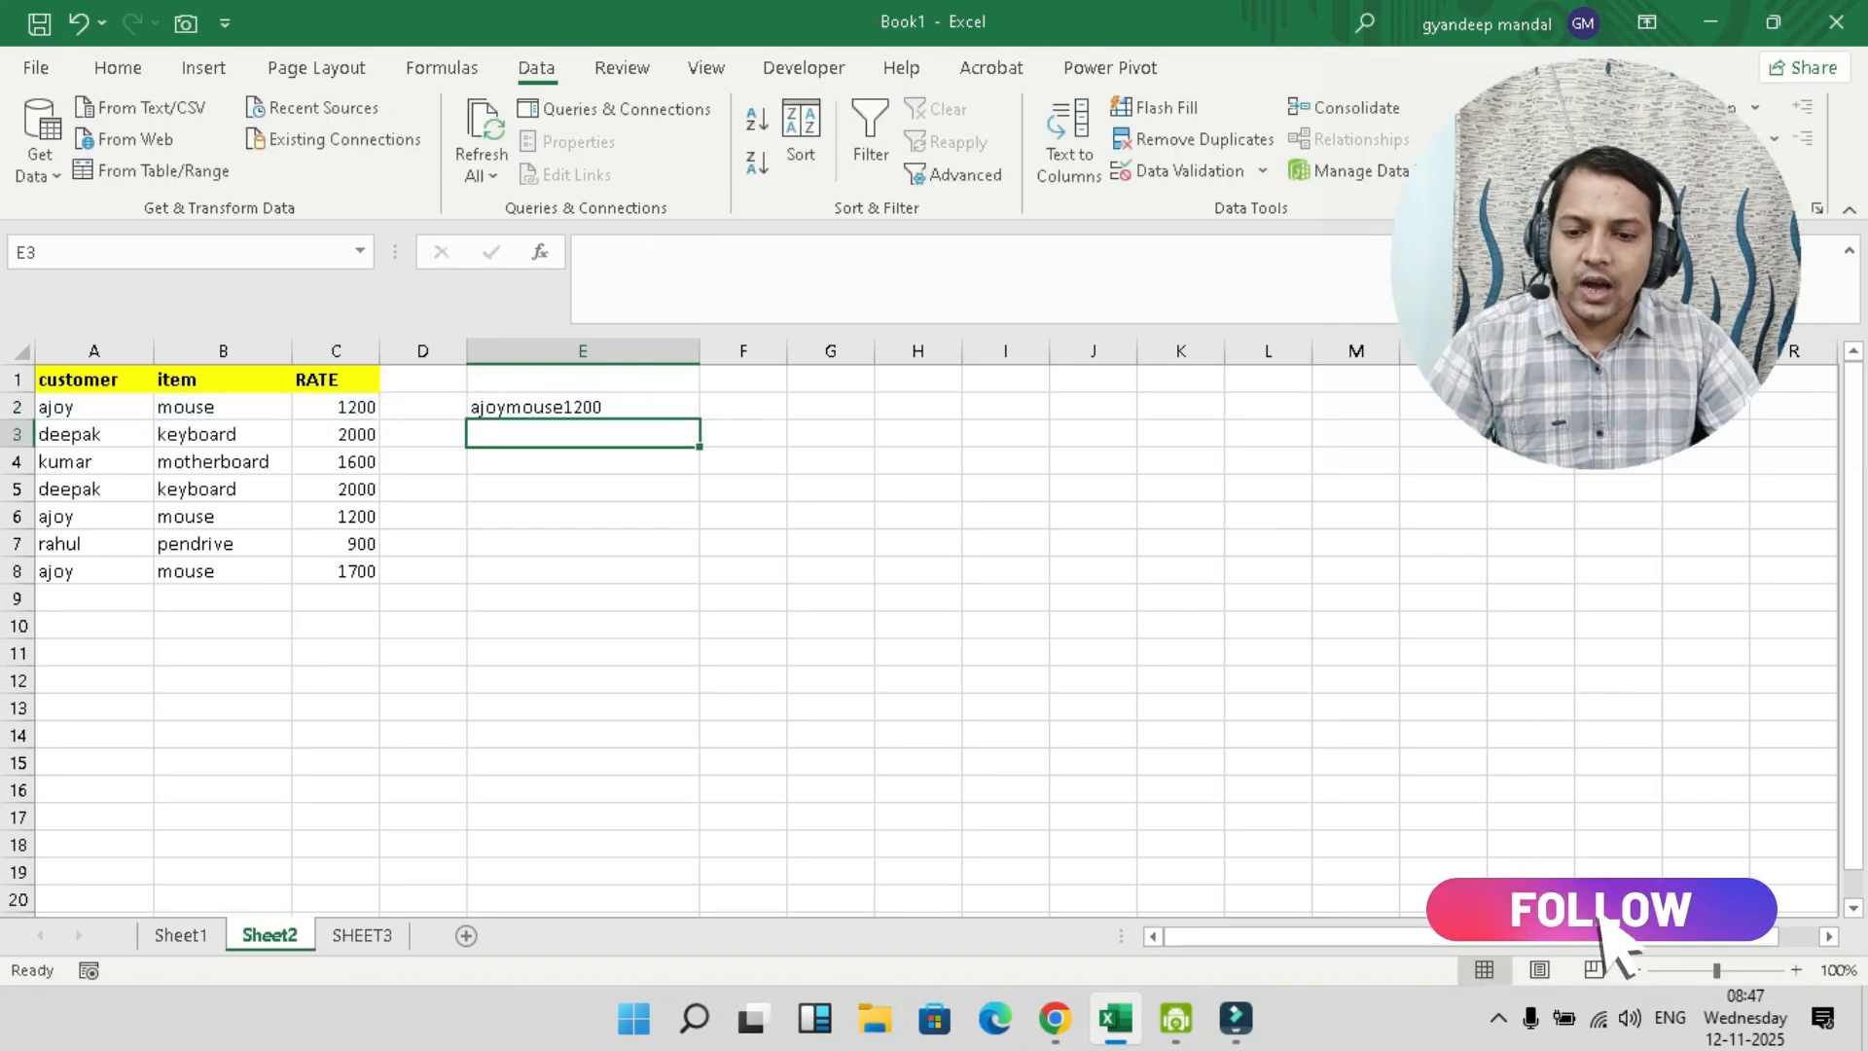
left_click(583, 407)
left_click_drag(699, 420, 700, 584)
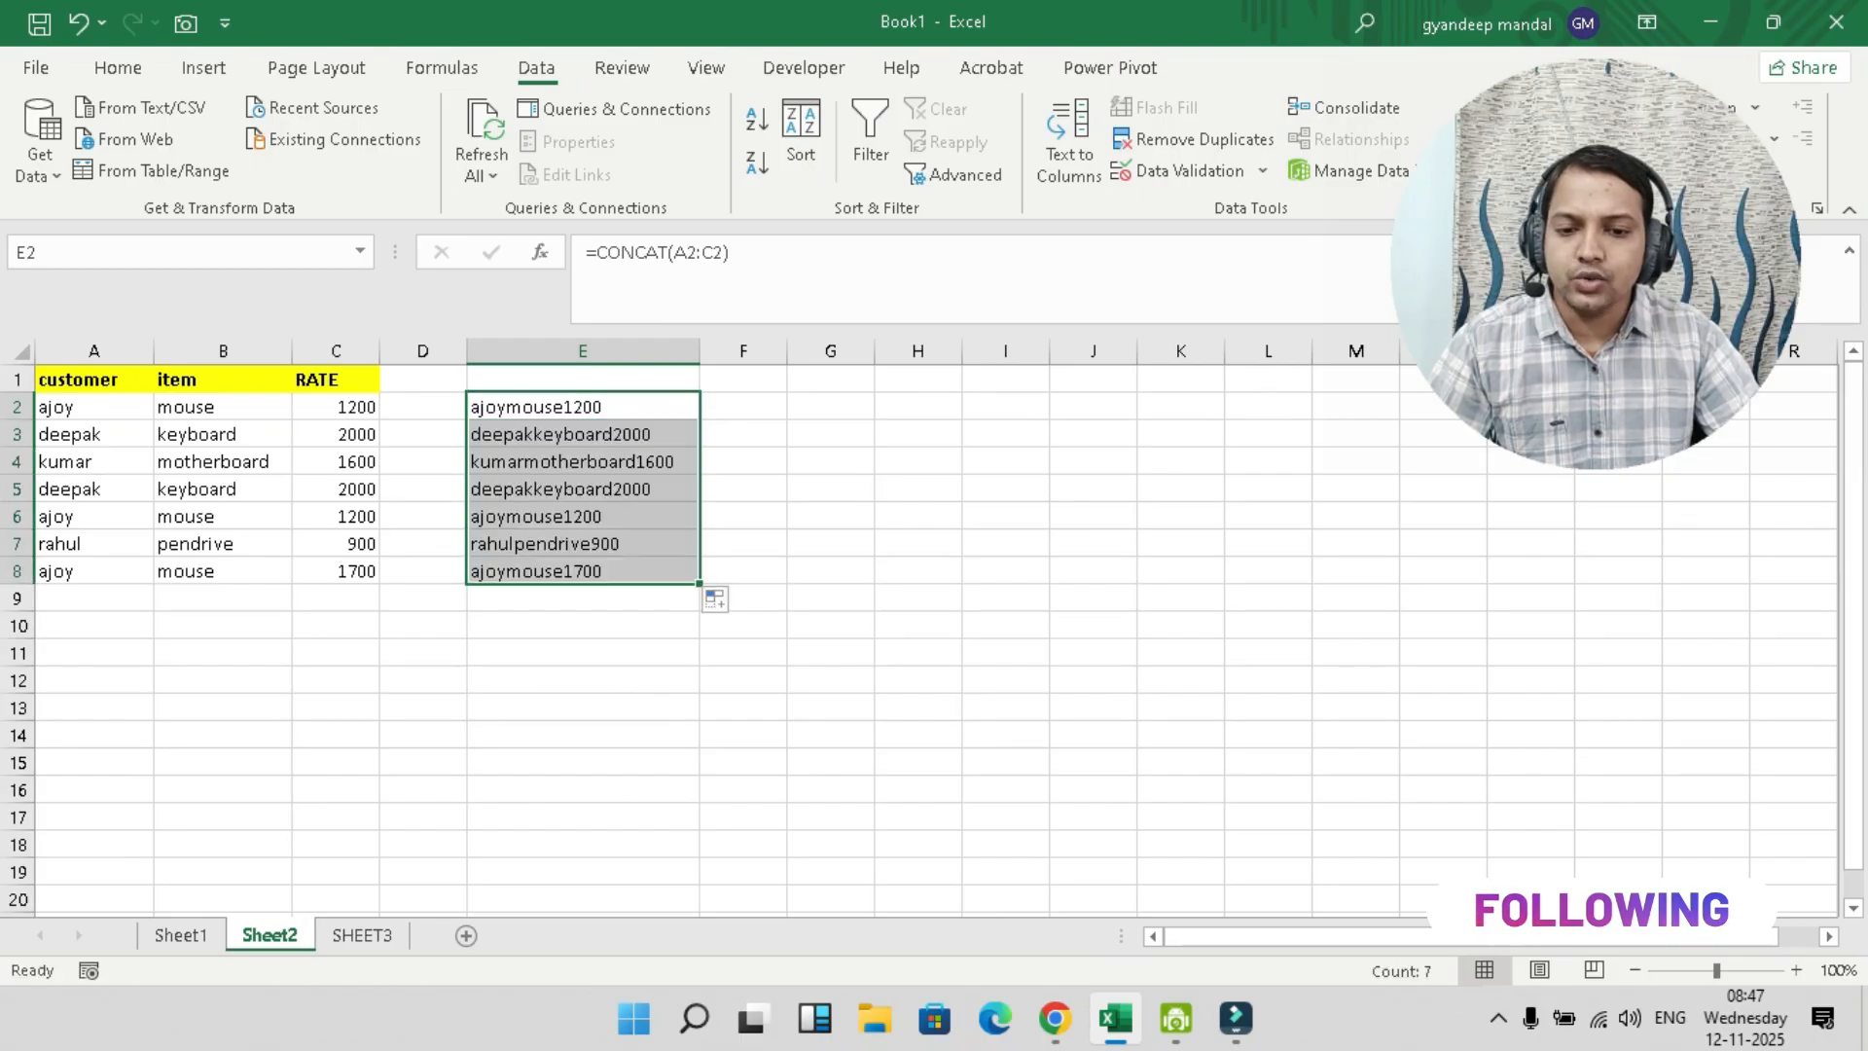
- Count how often each combined record occurs by entering =COUNTIF(E2:E8,E2:E8) in G2, and check the formulas in G2 and E2
left_click(830, 407)
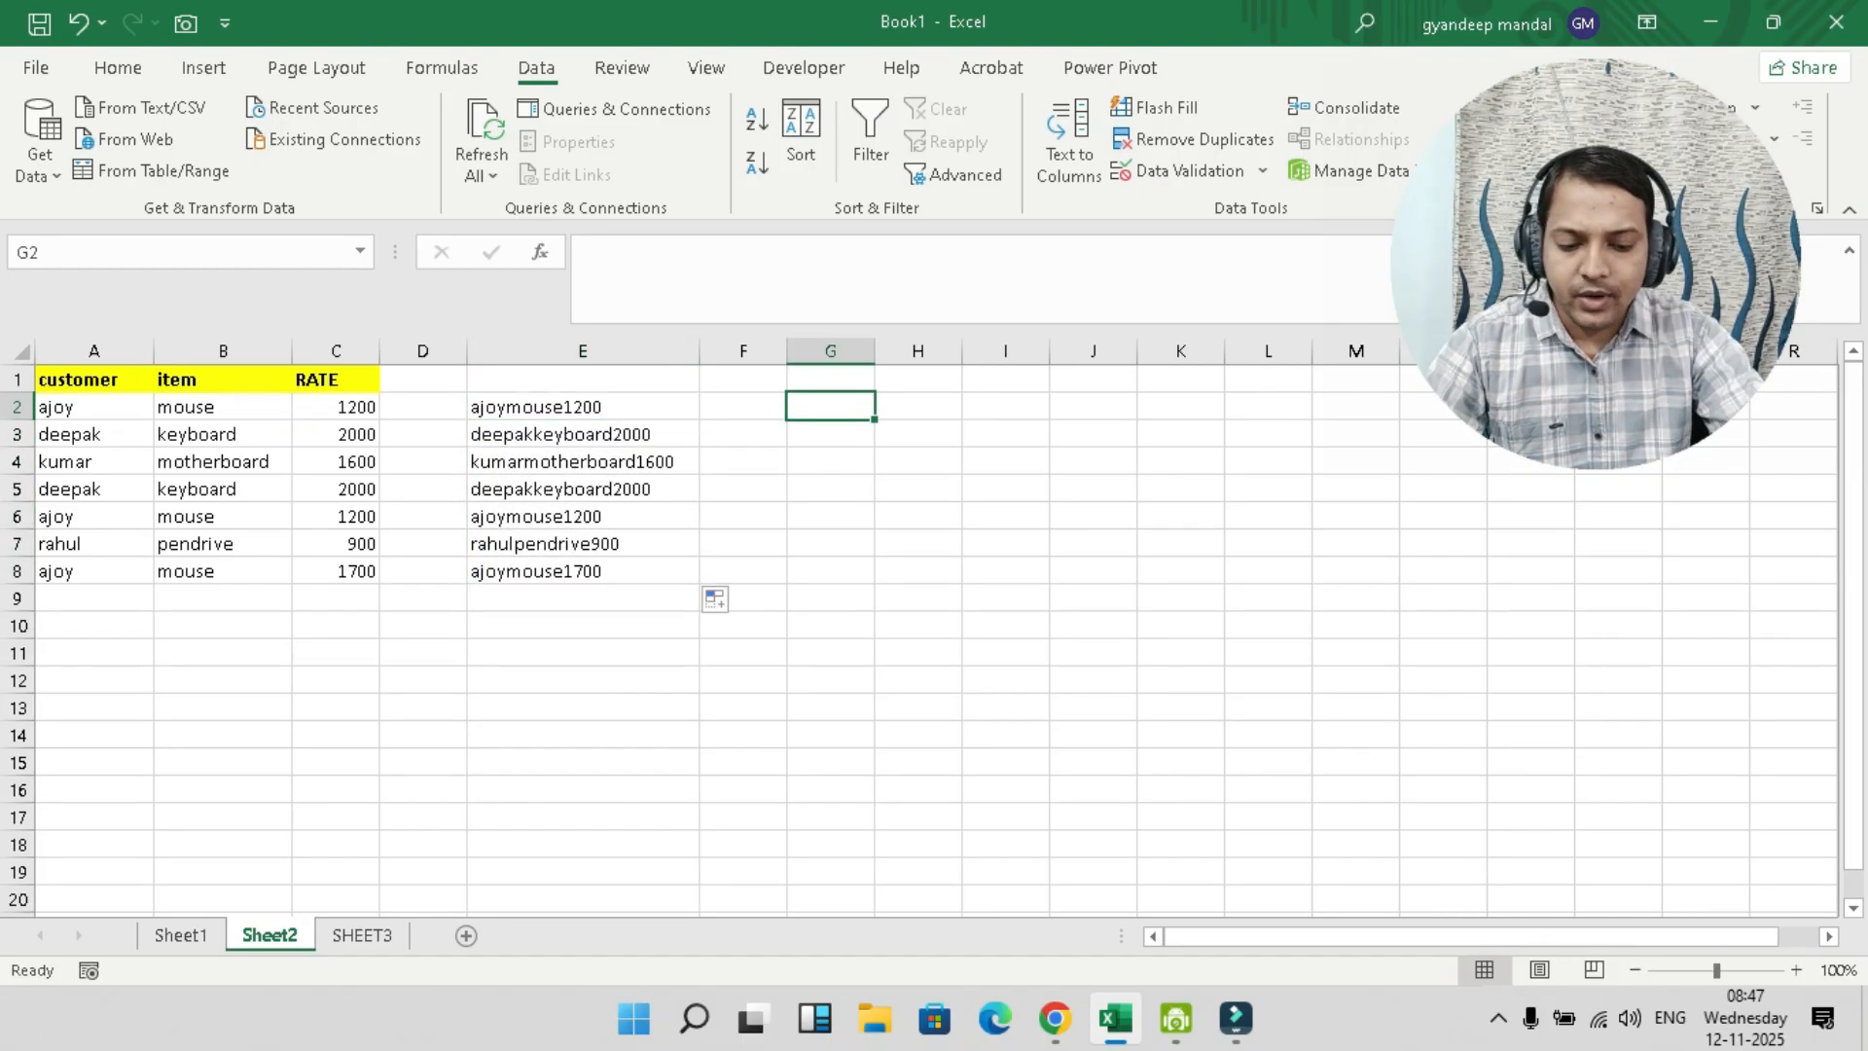
type("=count")
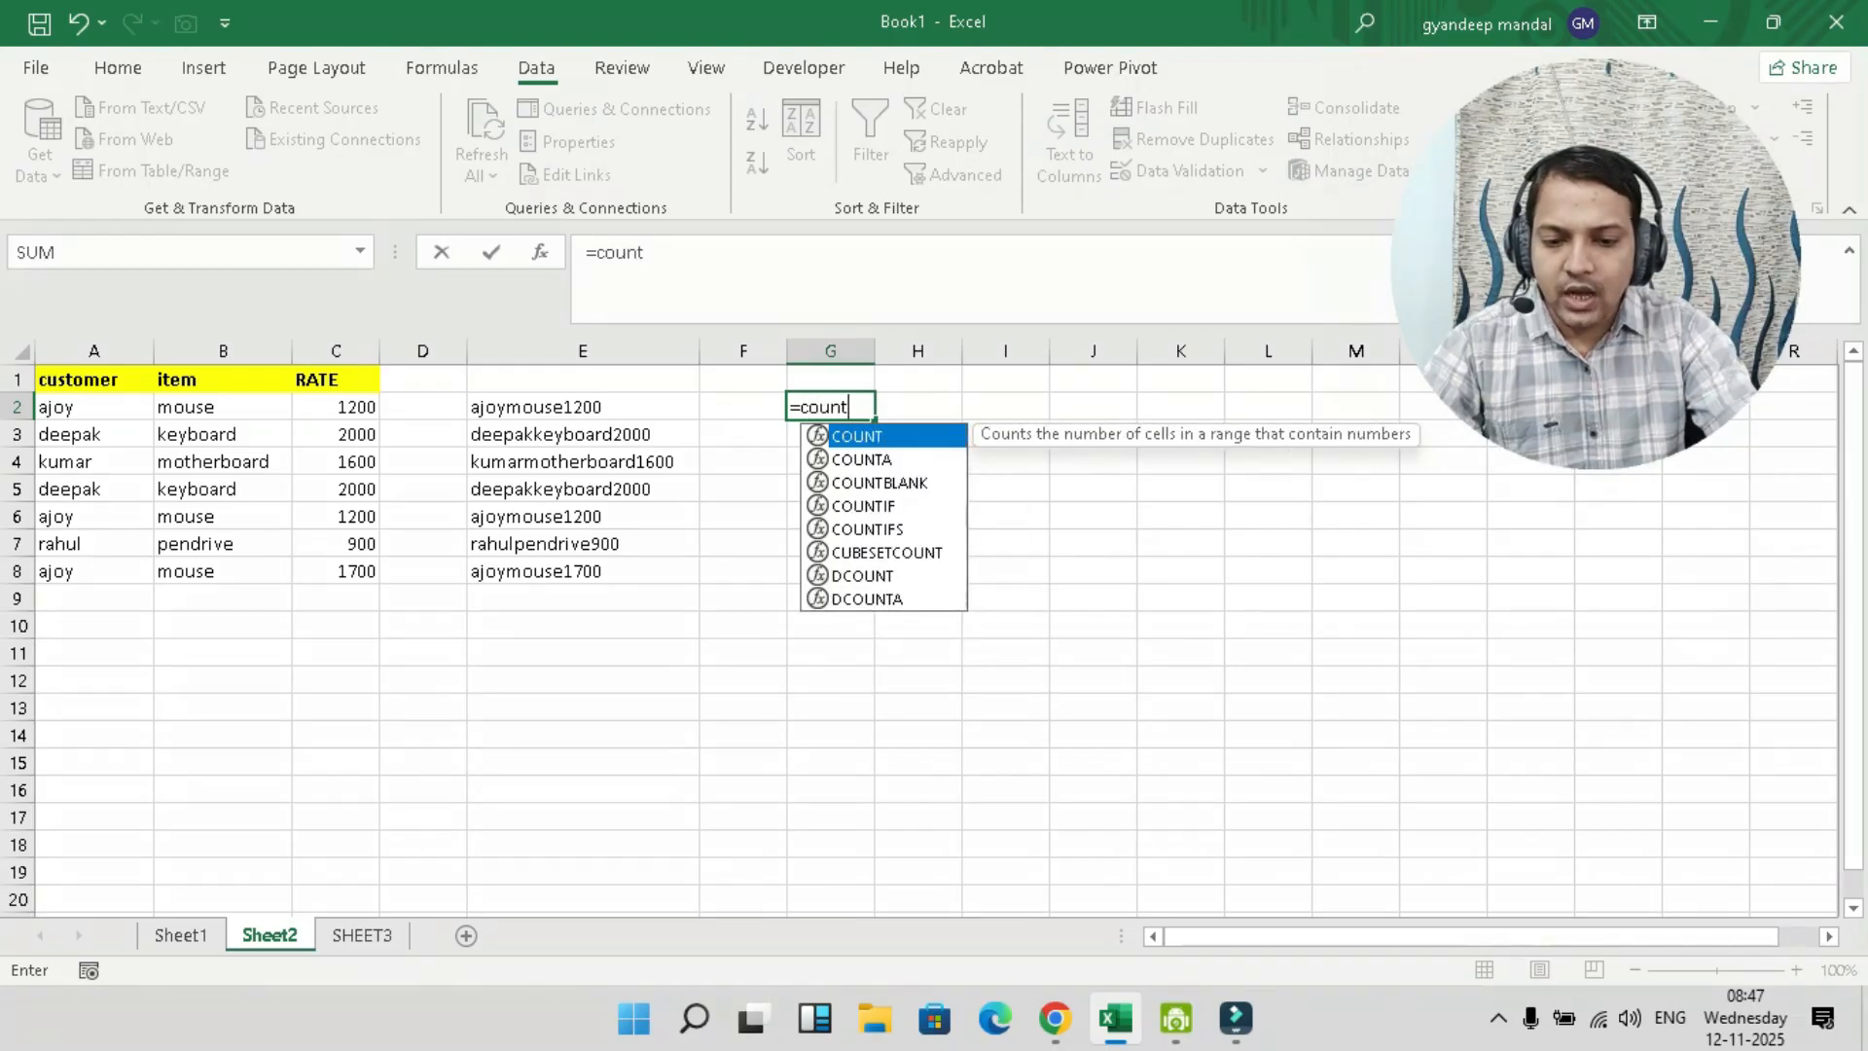
type("if(")
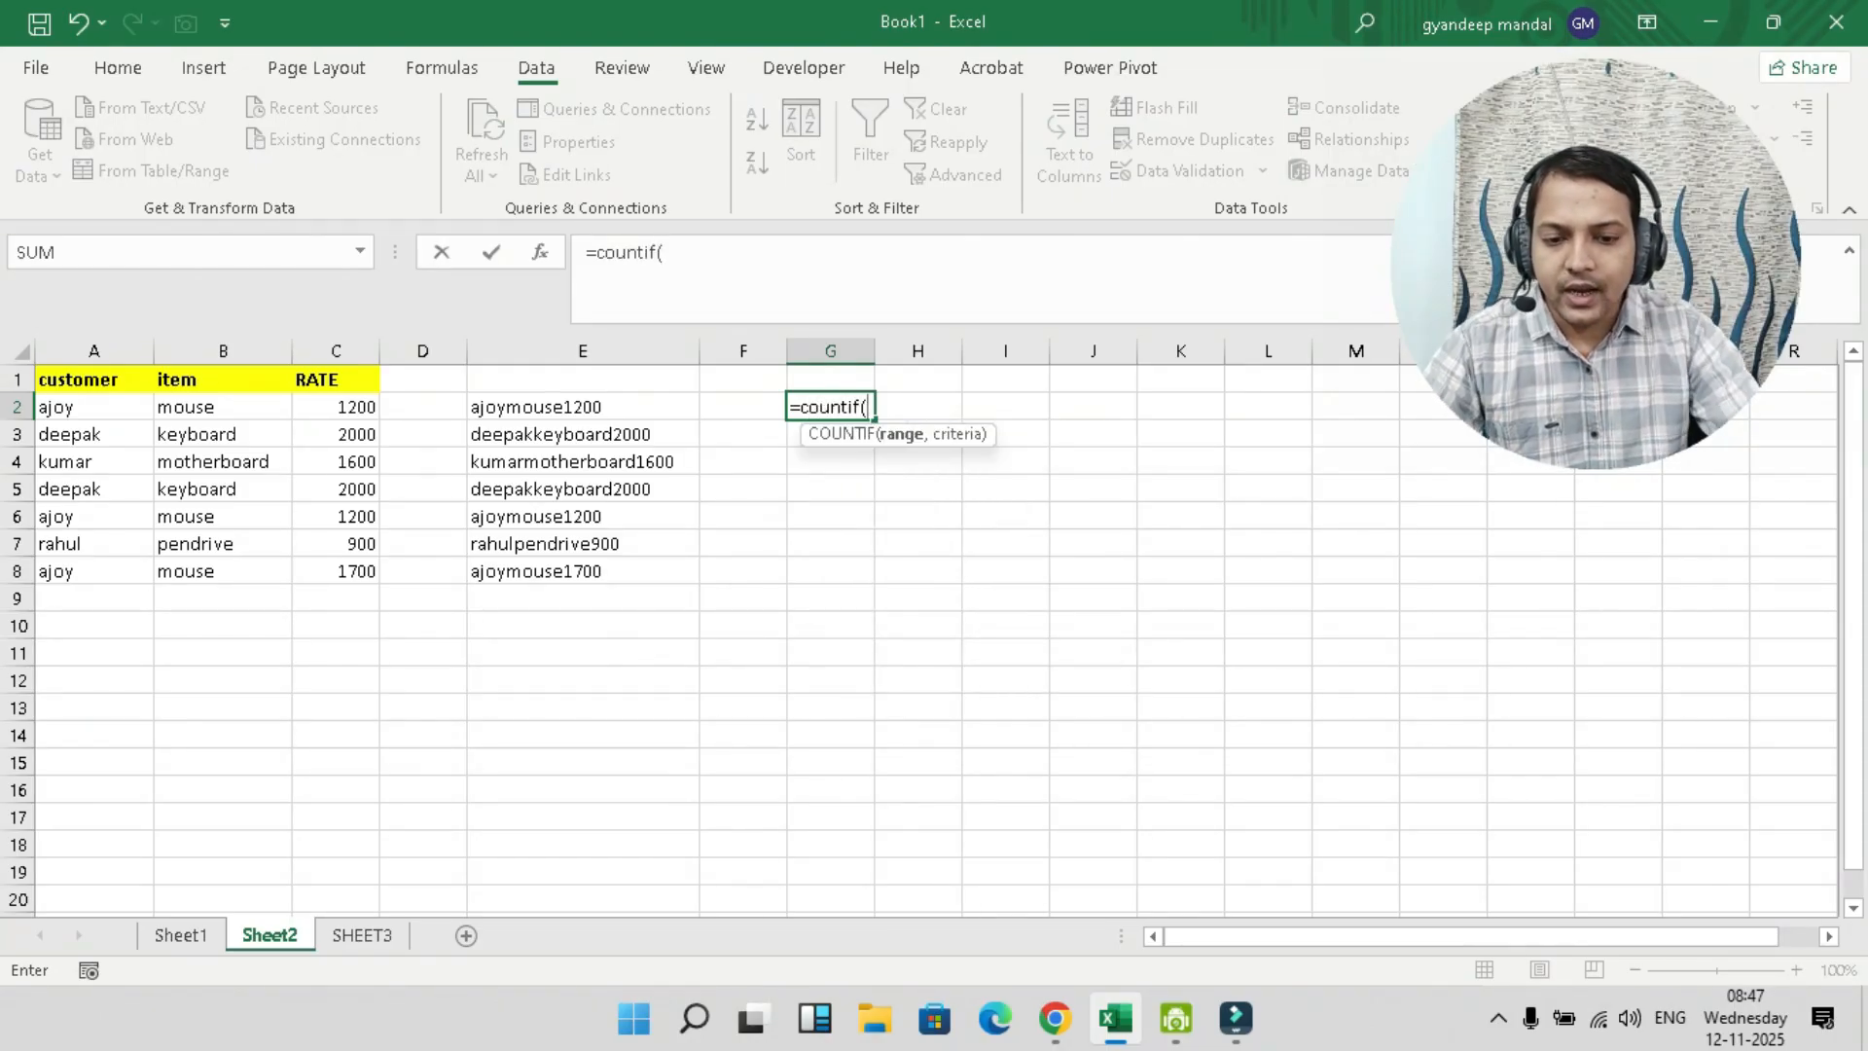
left_click_drag(682, 406, 693, 572)
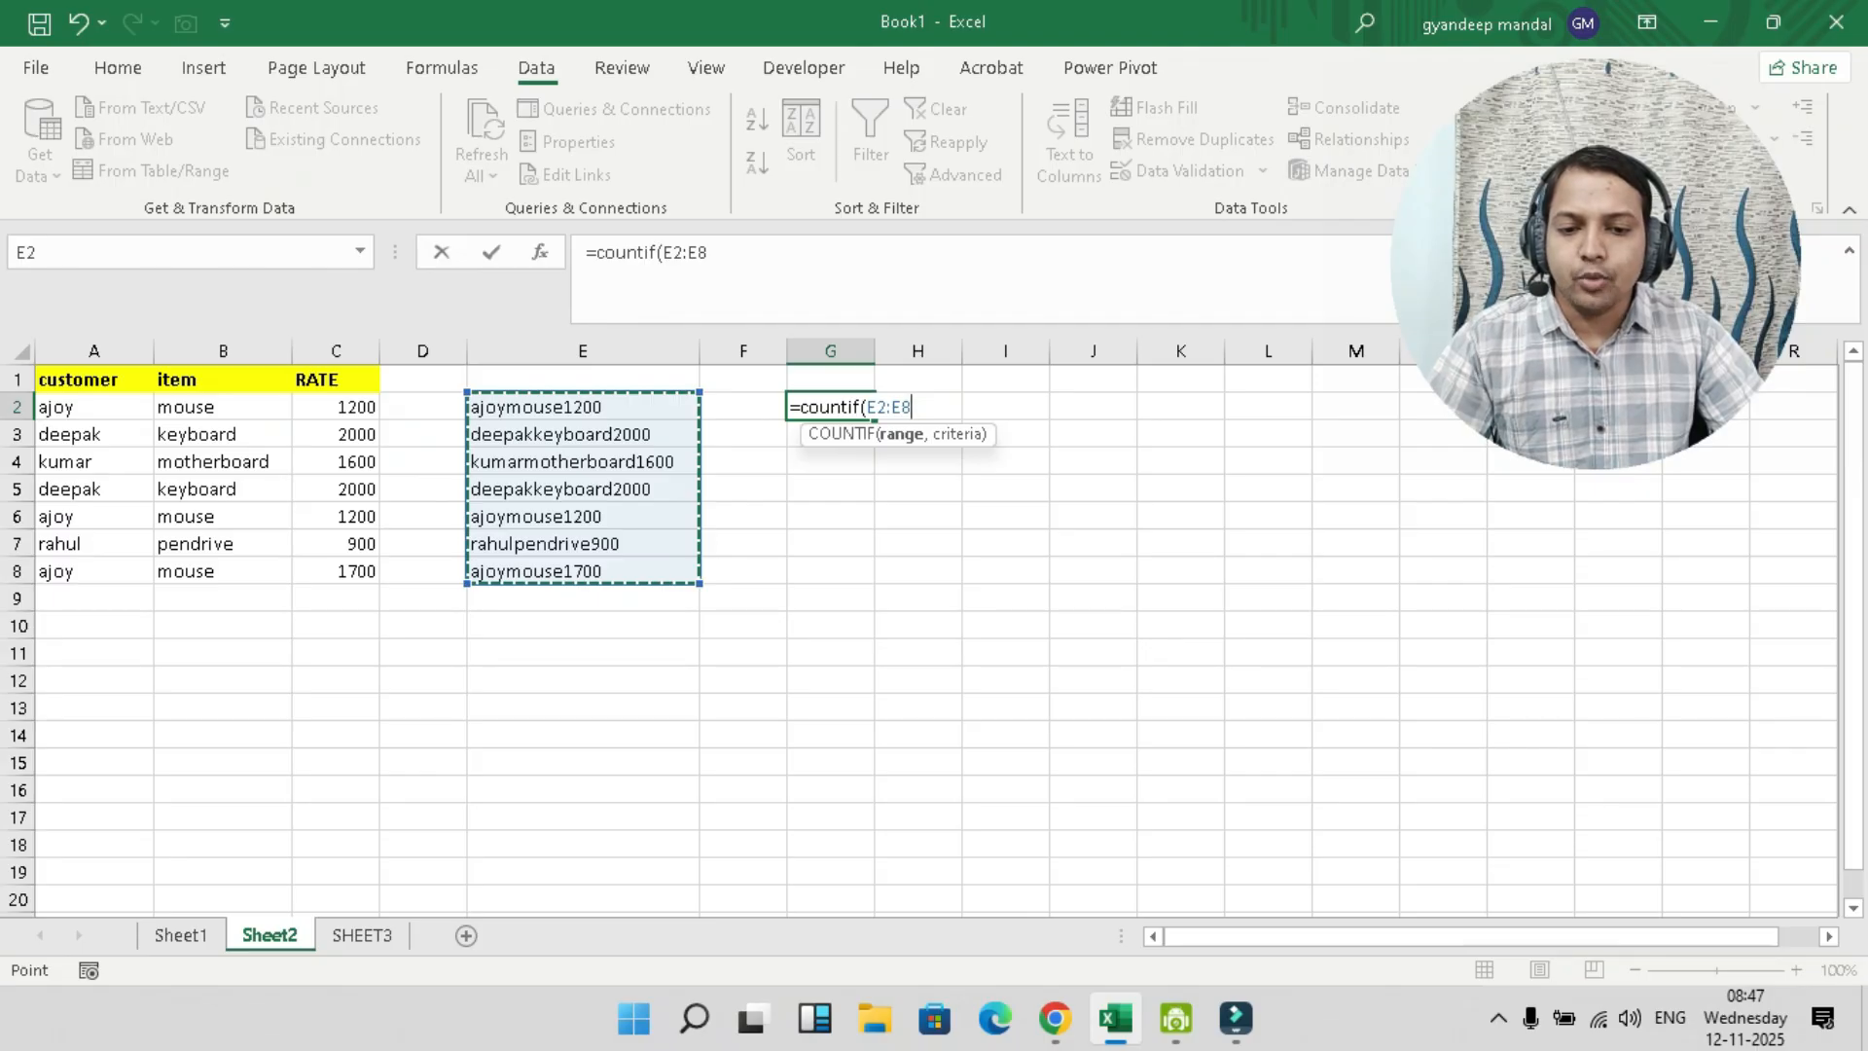
type(",")
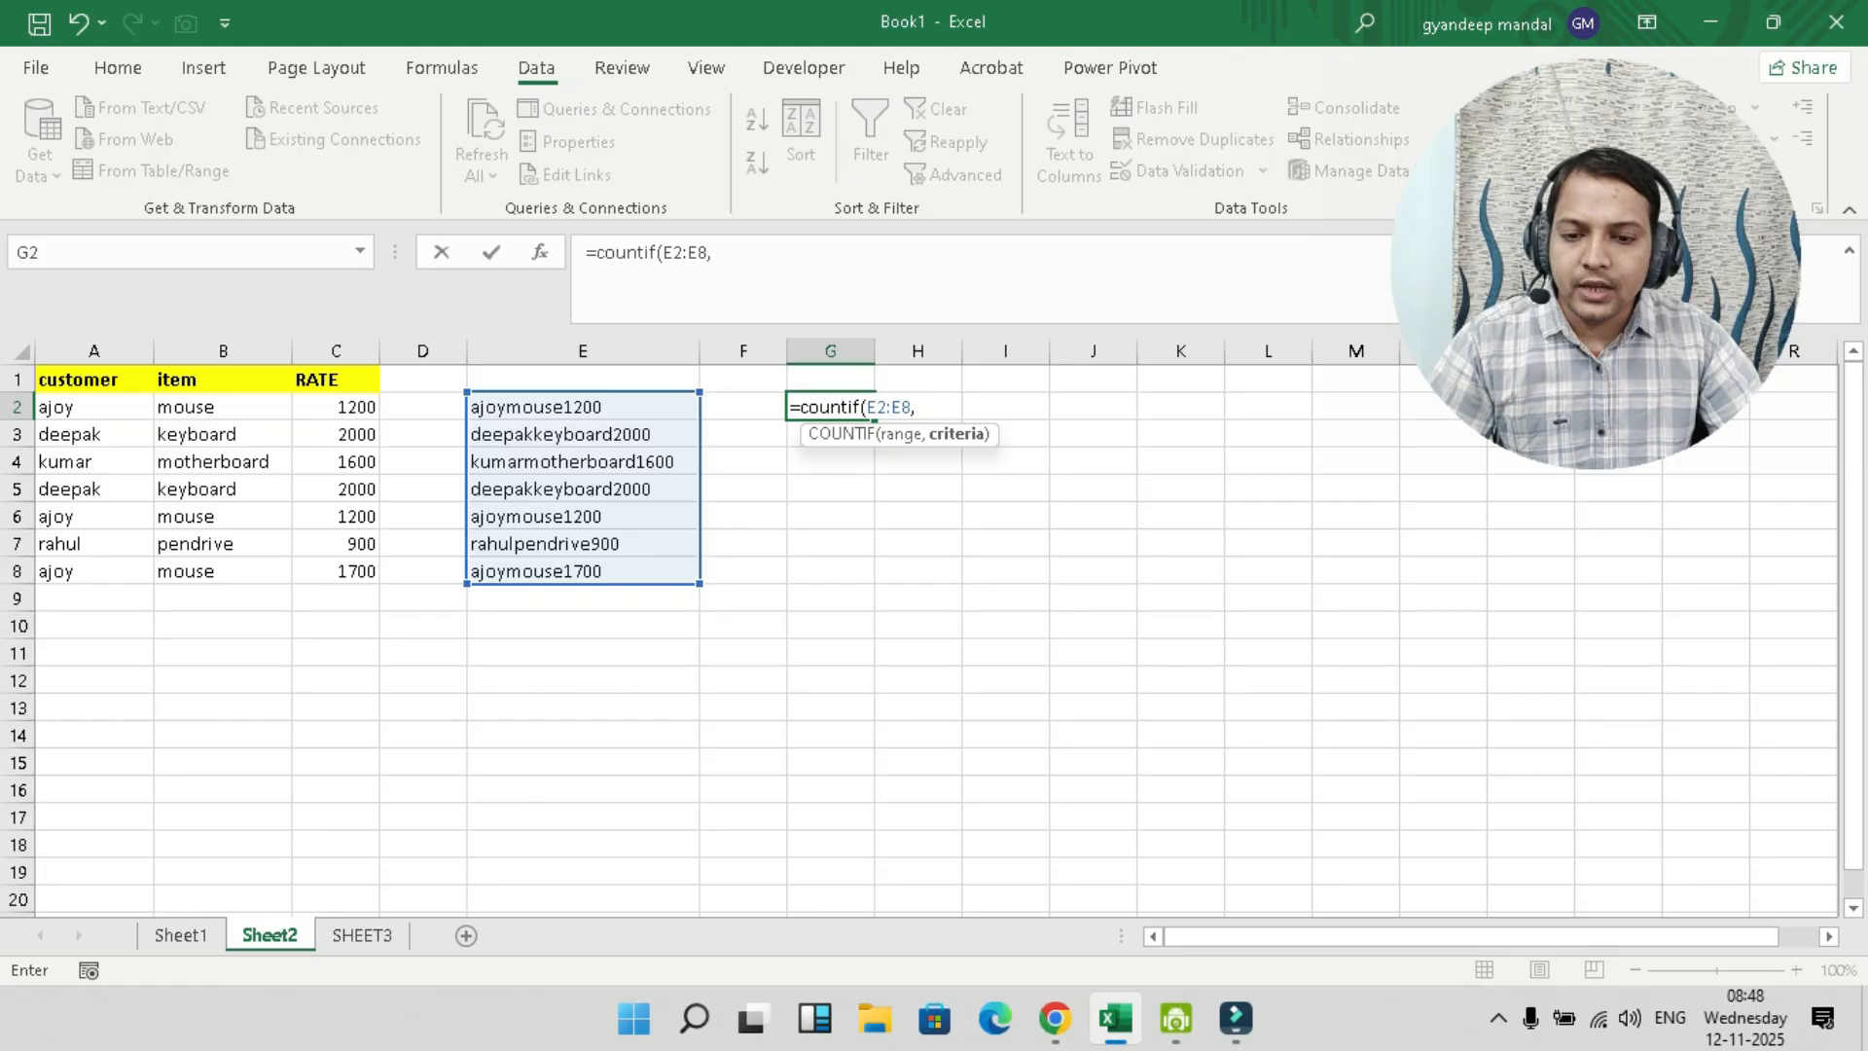
left_click(583, 406)
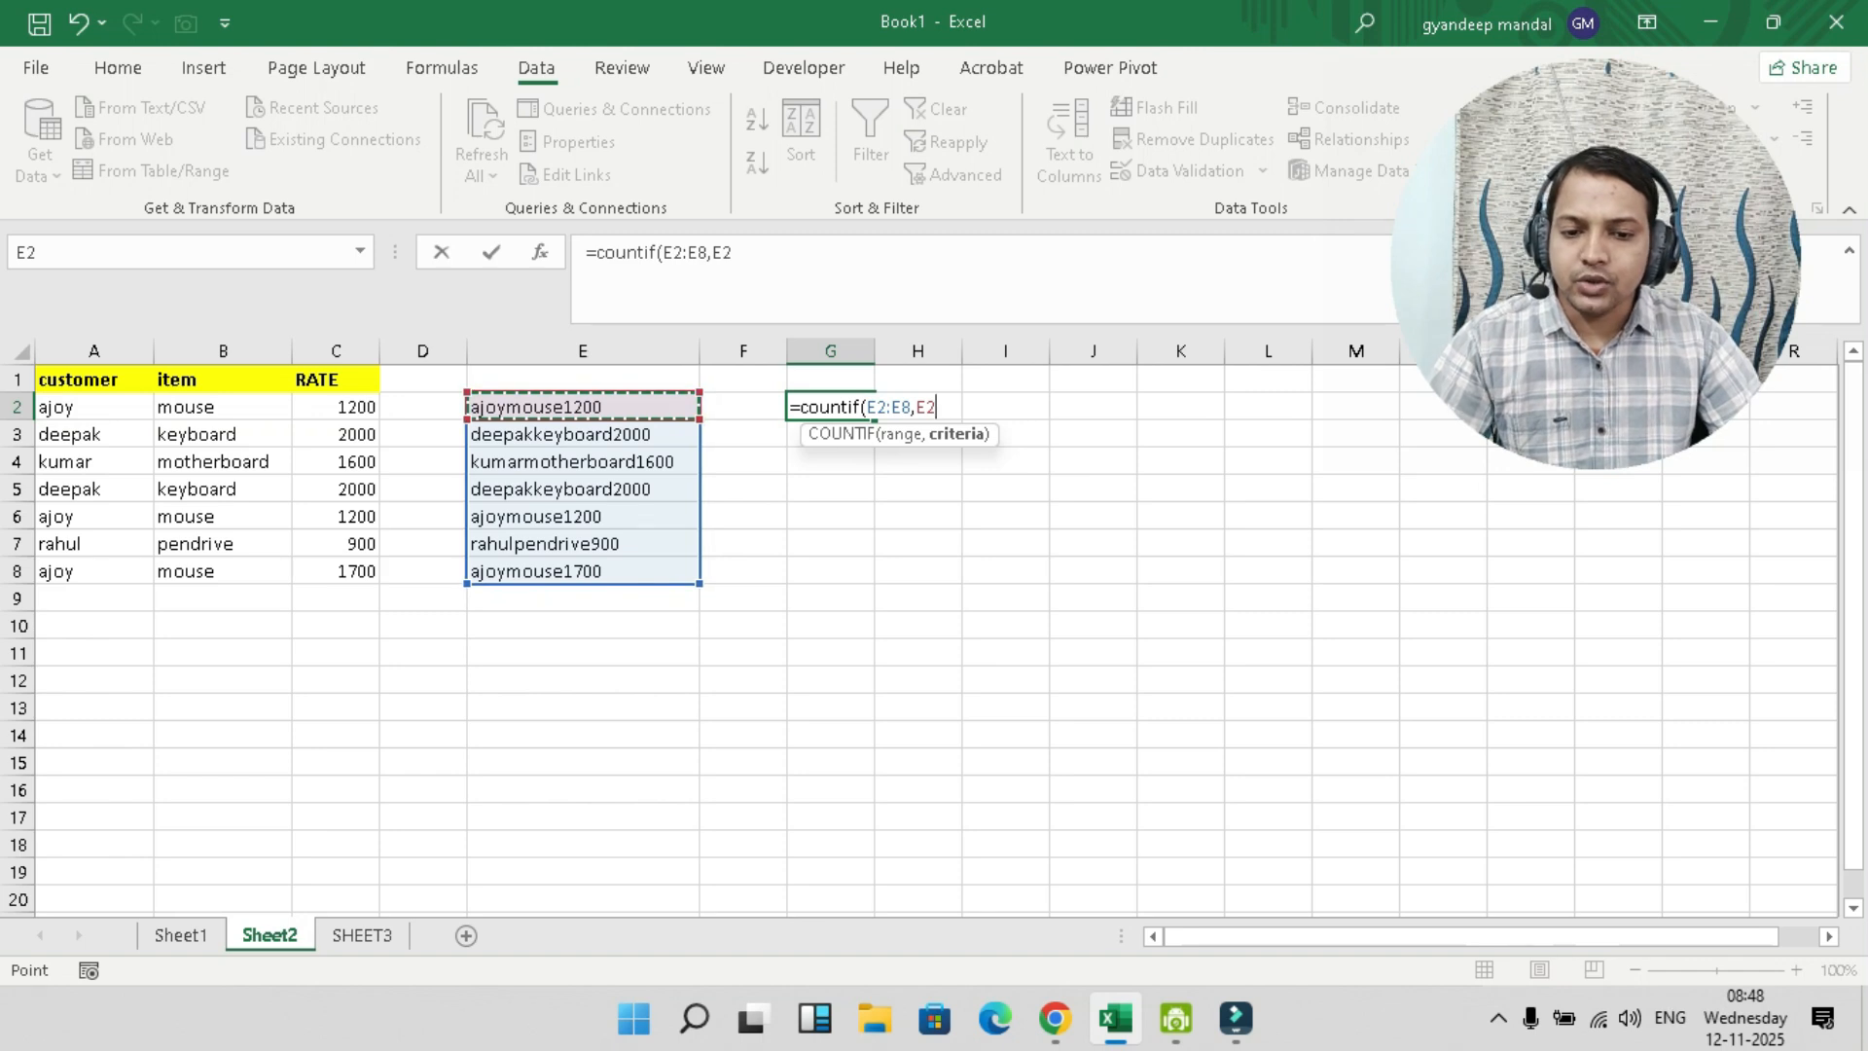
left_click_drag(582, 406, 681, 574)
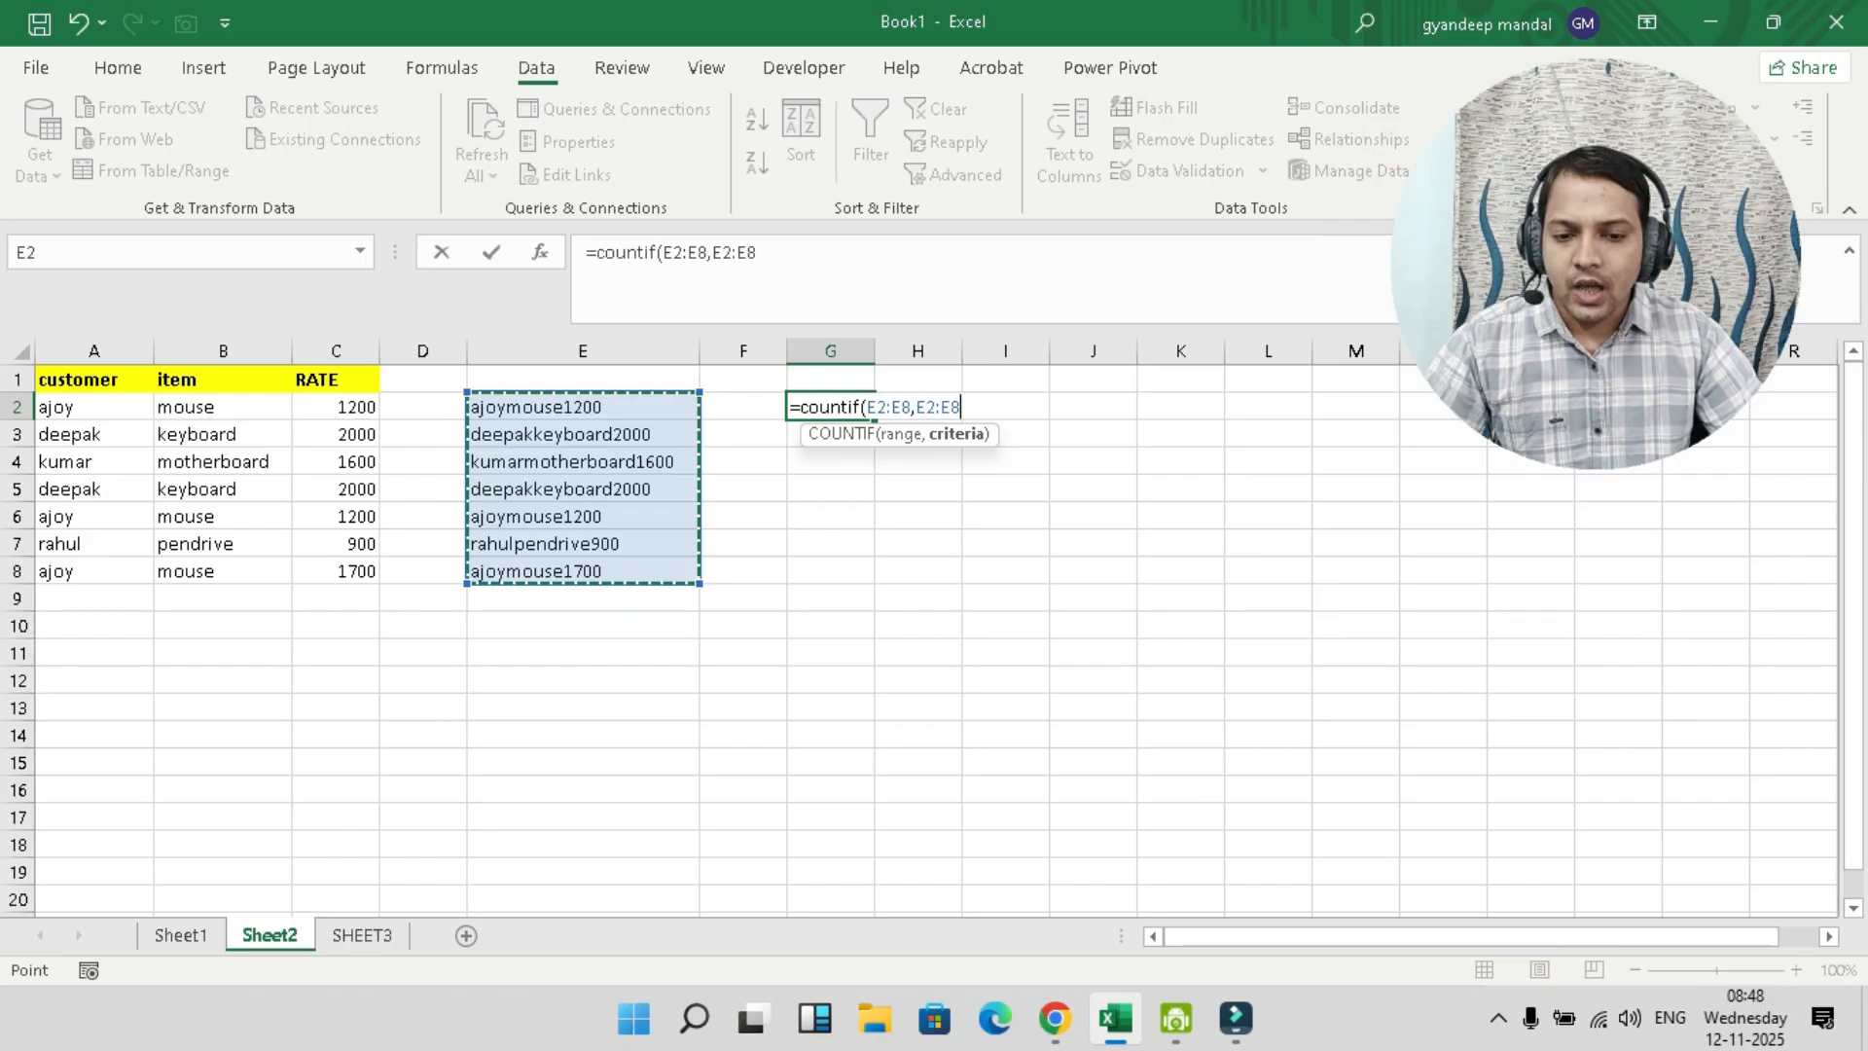
type(")")
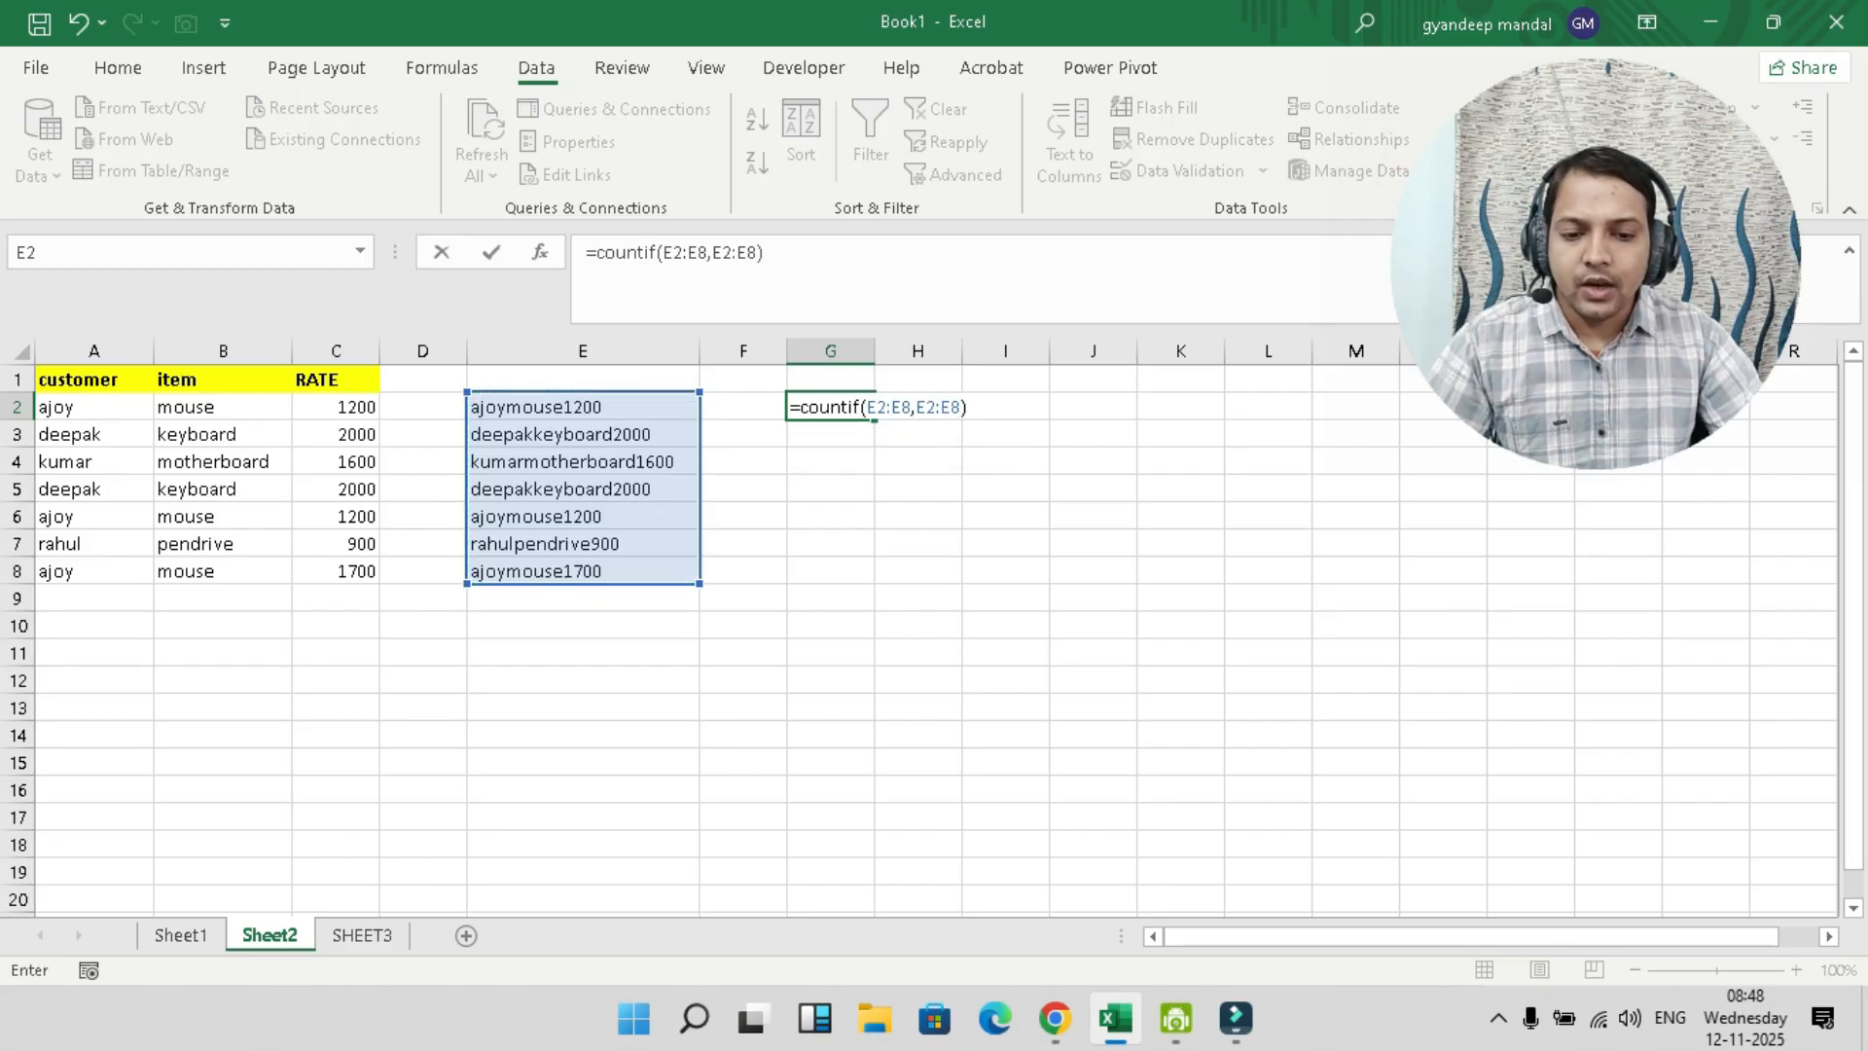
key("Return")
left_click(830, 406)
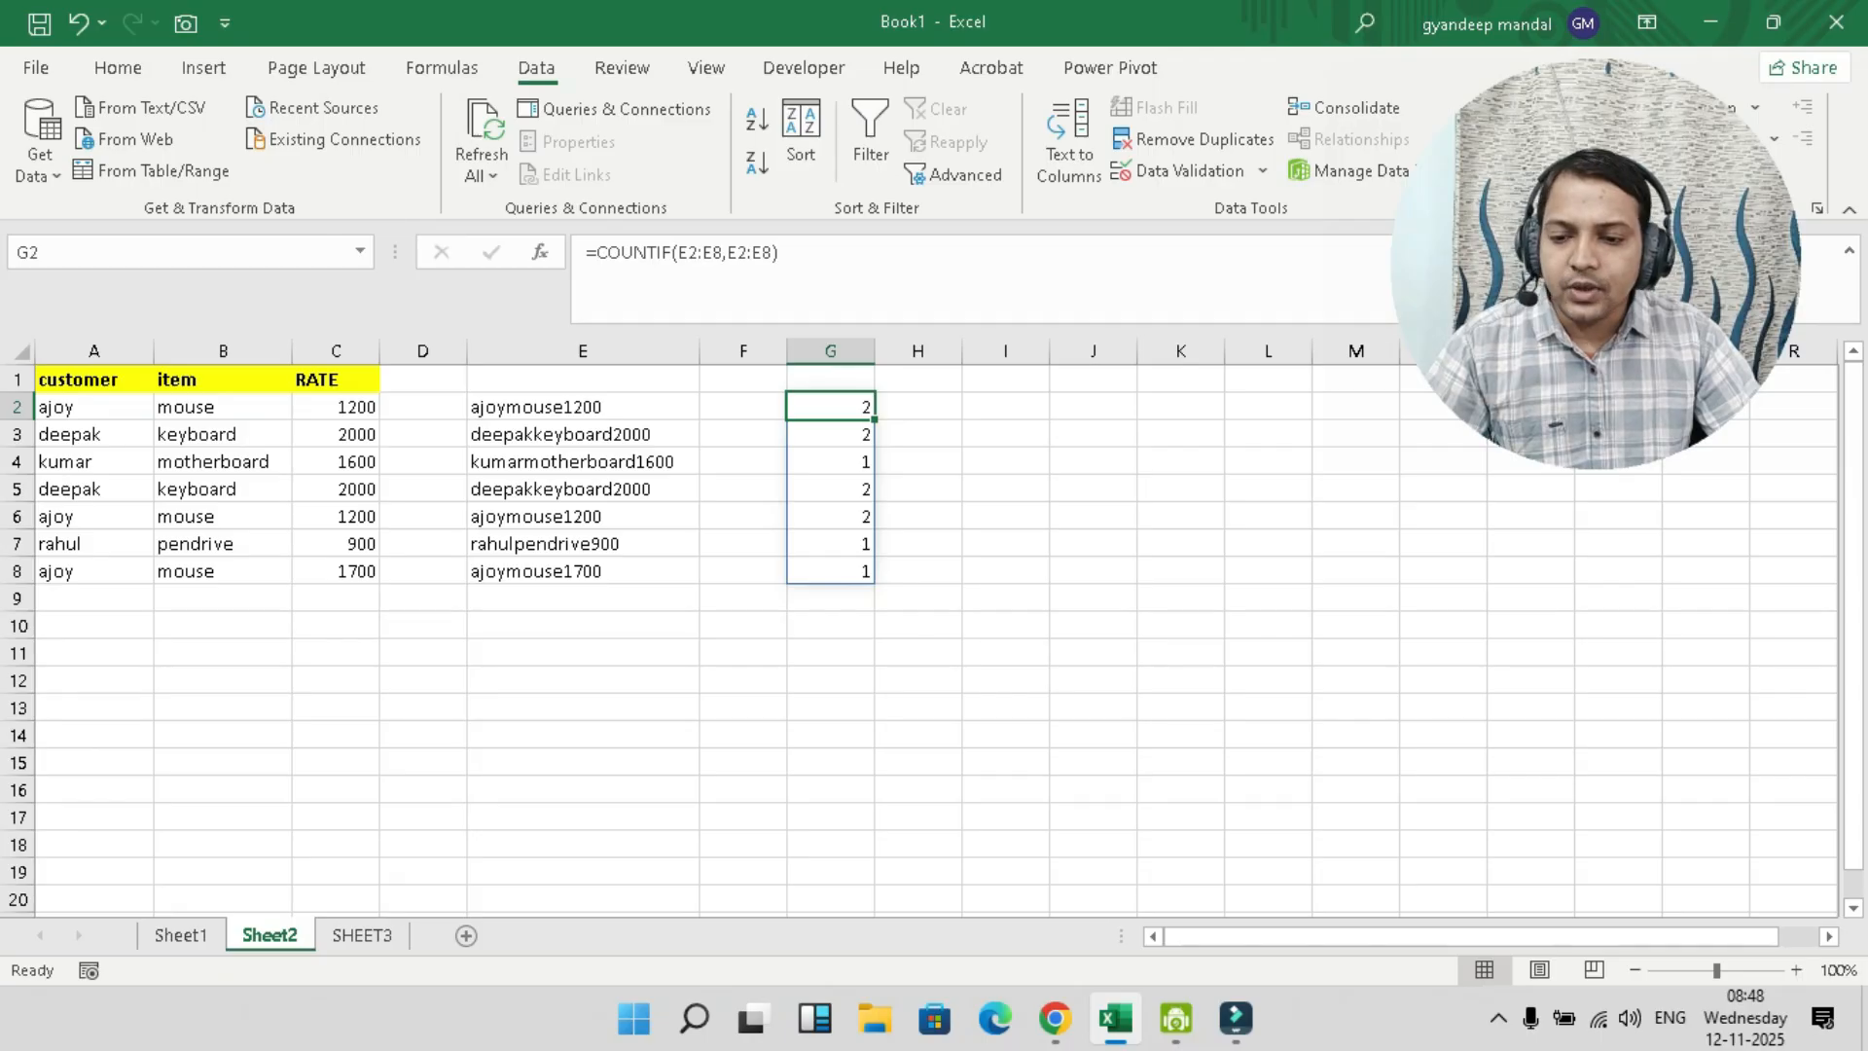
left_click(583, 407)
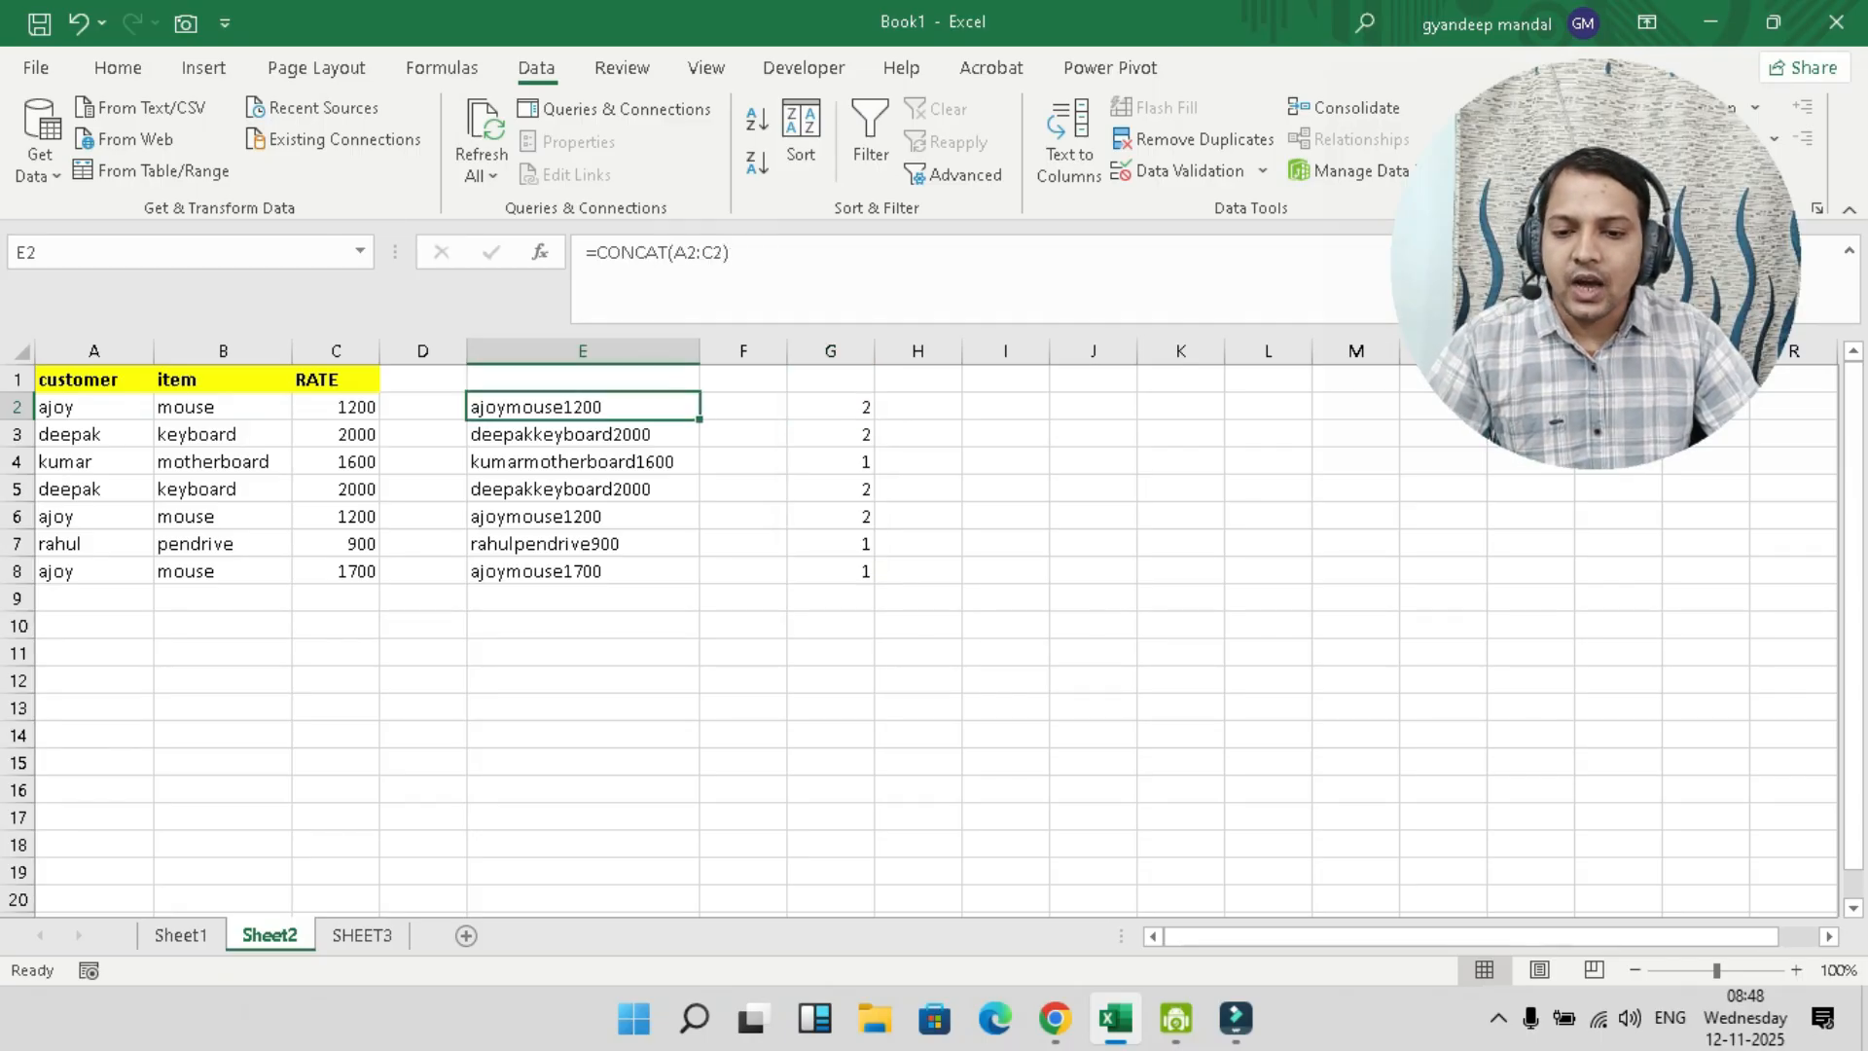
left_click_drag(583, 407, 583, 598)
- Preview a Duplicate Values highlighting rule on the records in A2:C8, and cancel it without applying
left_click_drag(95, 407, 336, 571)
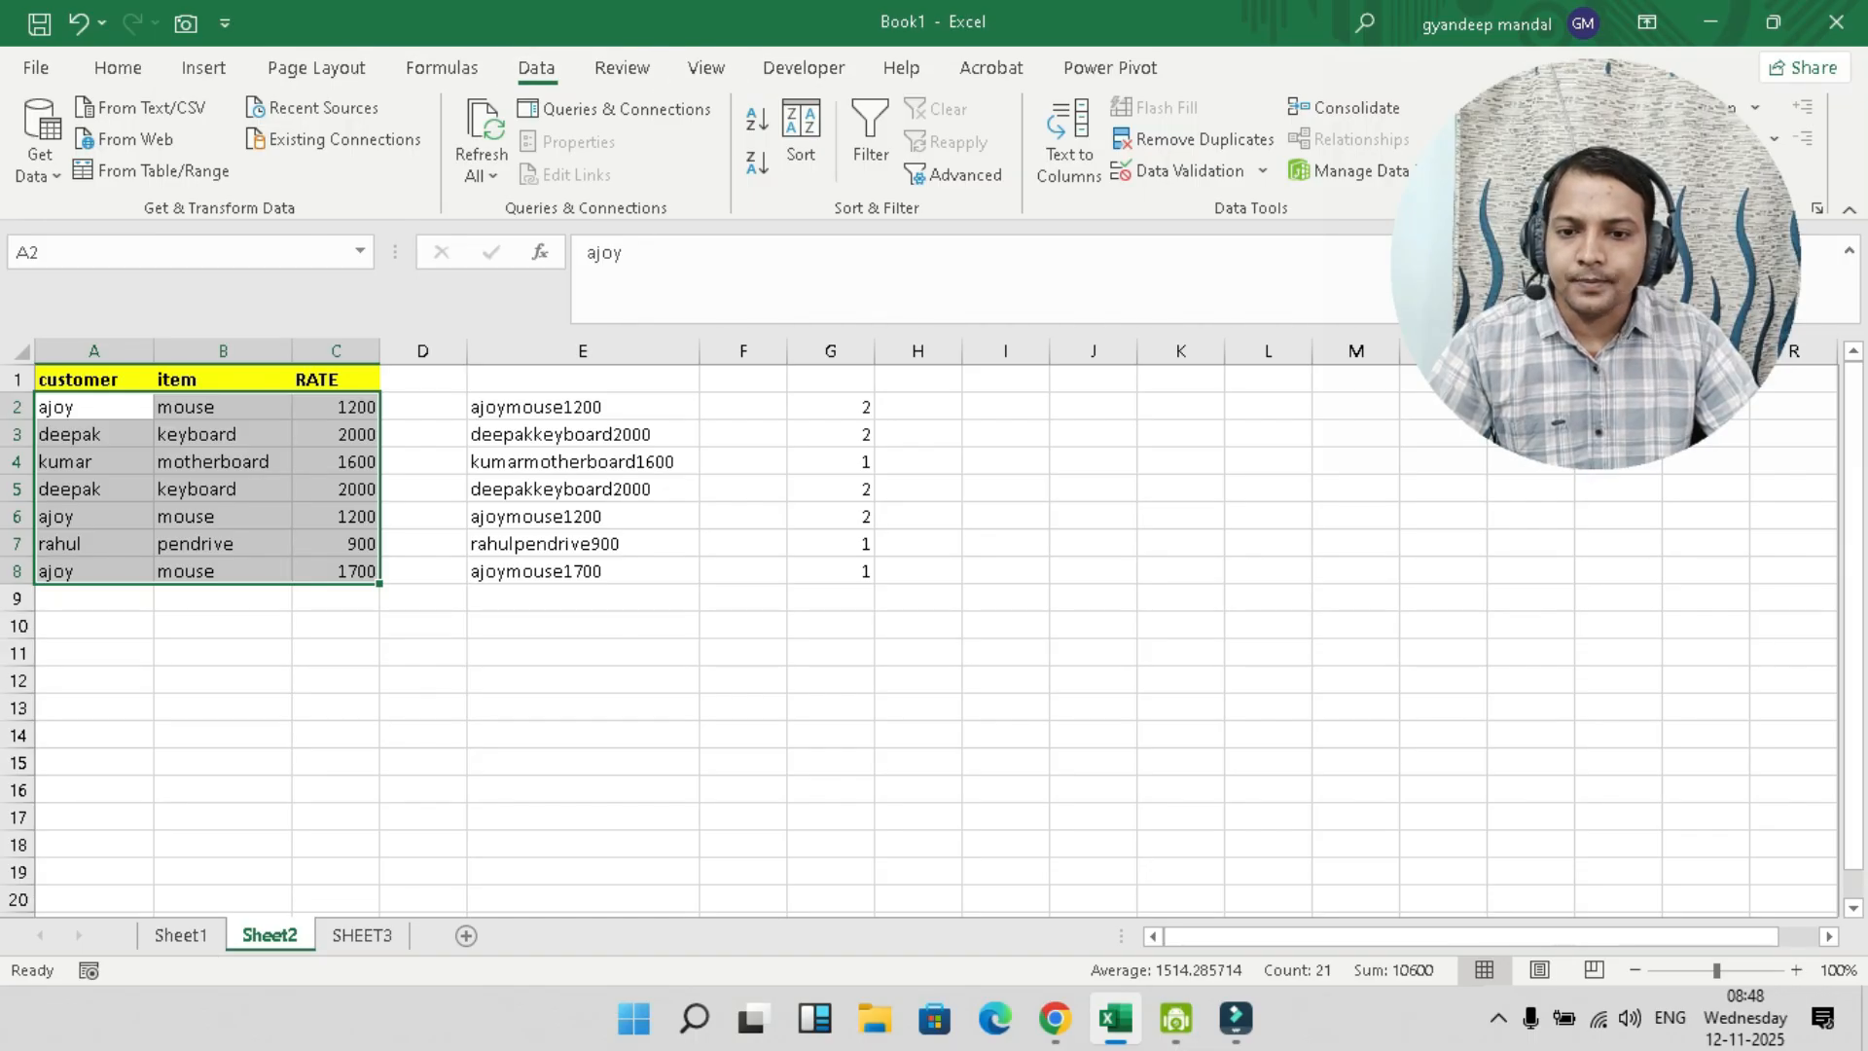
left_click(118, 67)
left_click(1106, 155)
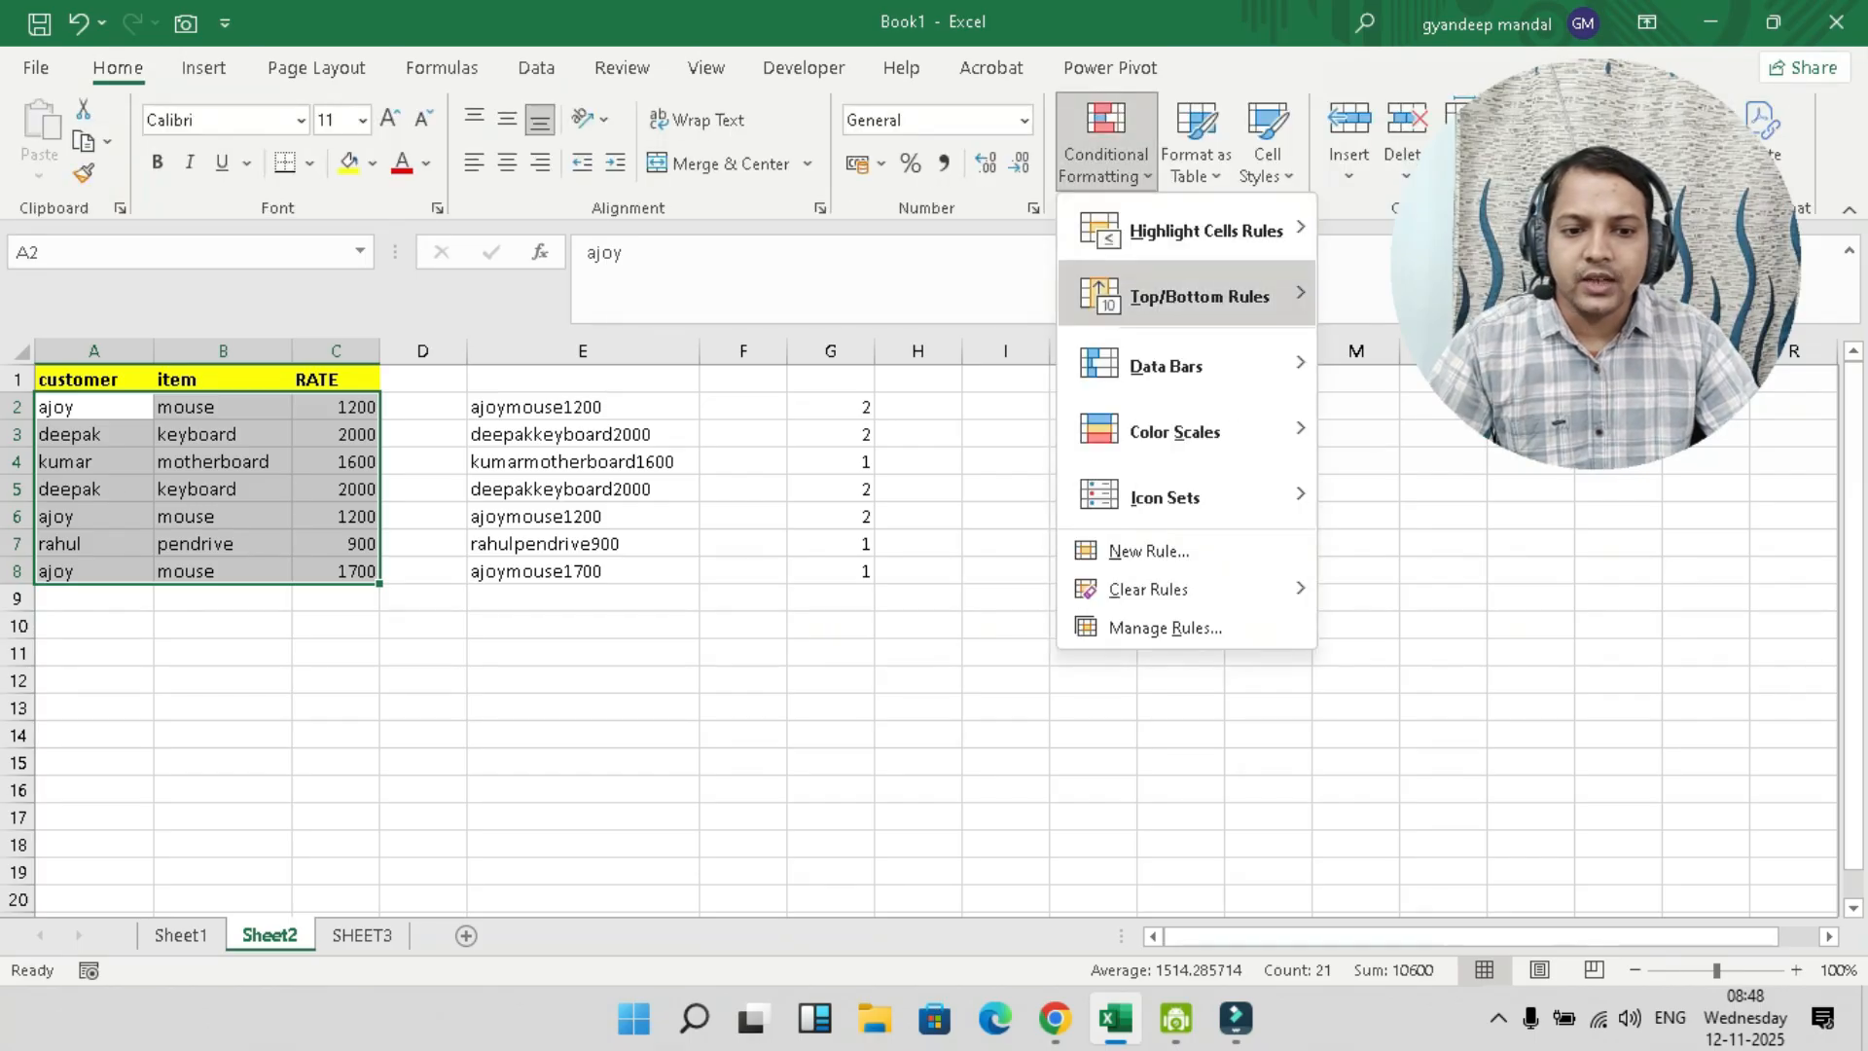
mouse_move(1207, 230)
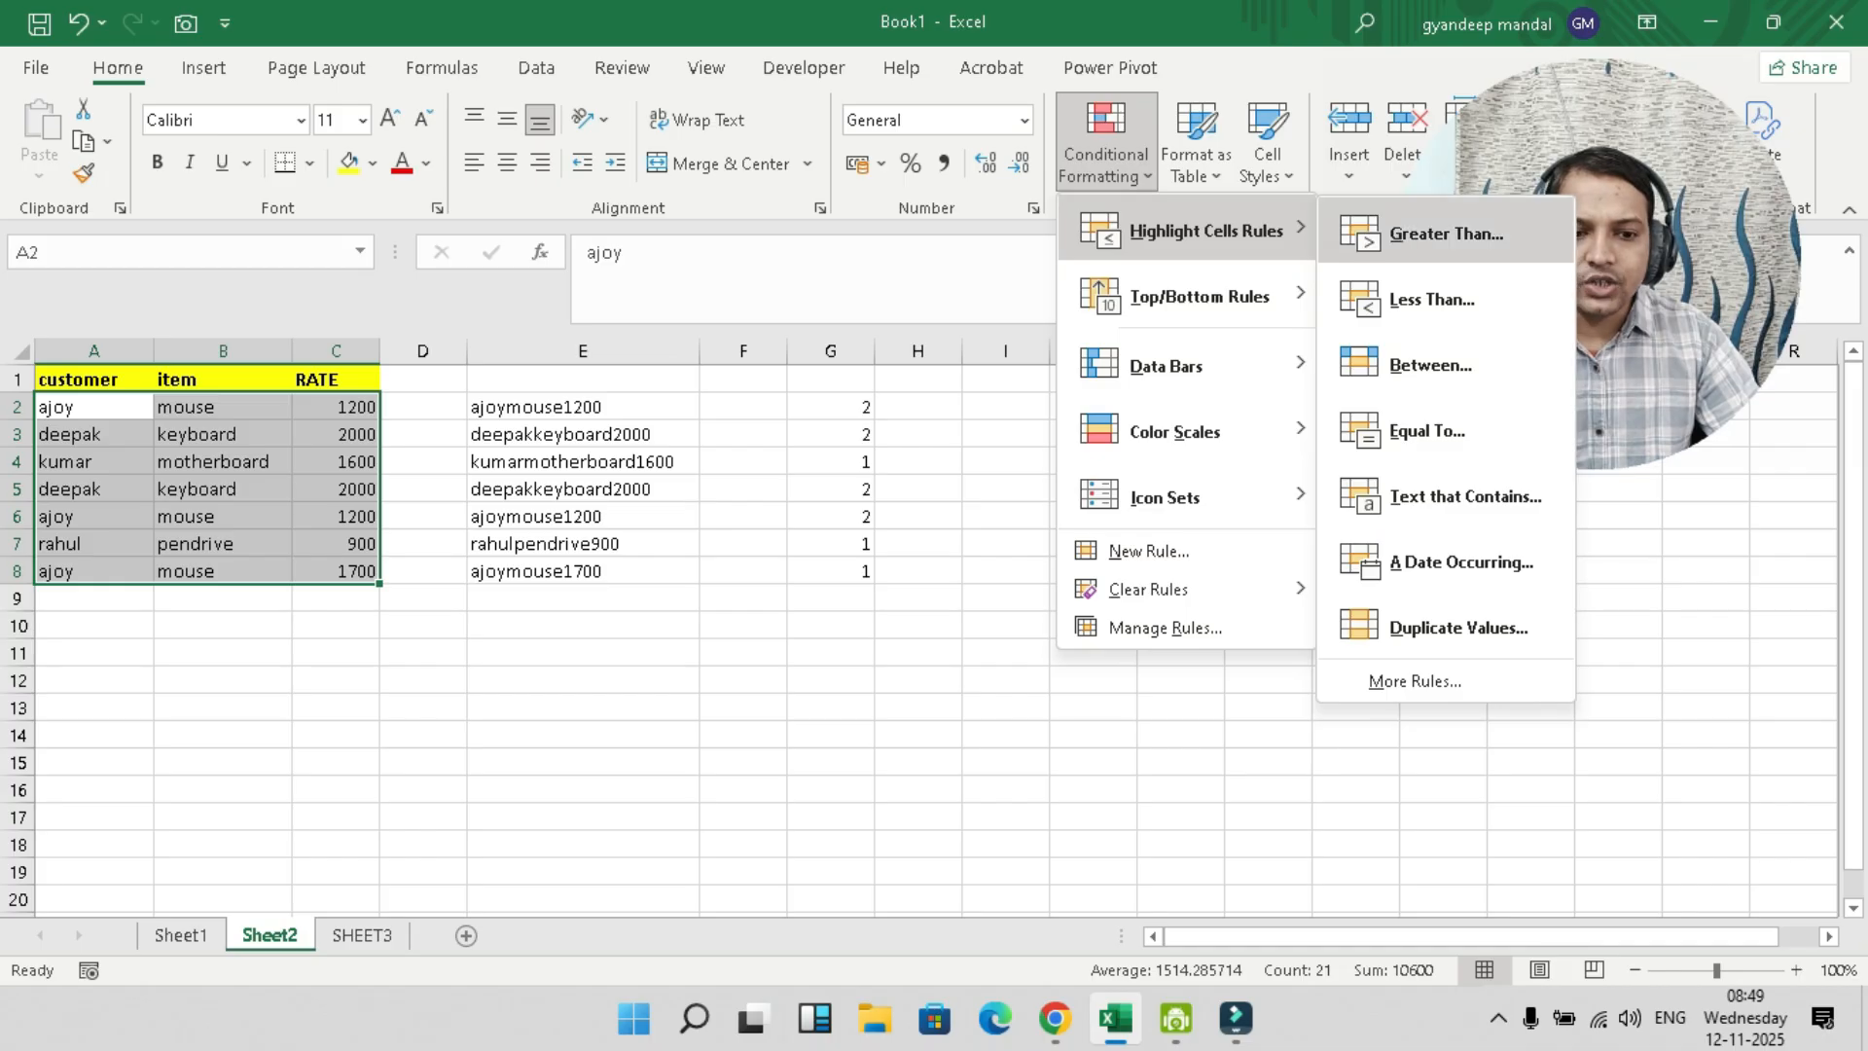
left_click(1458, 628)
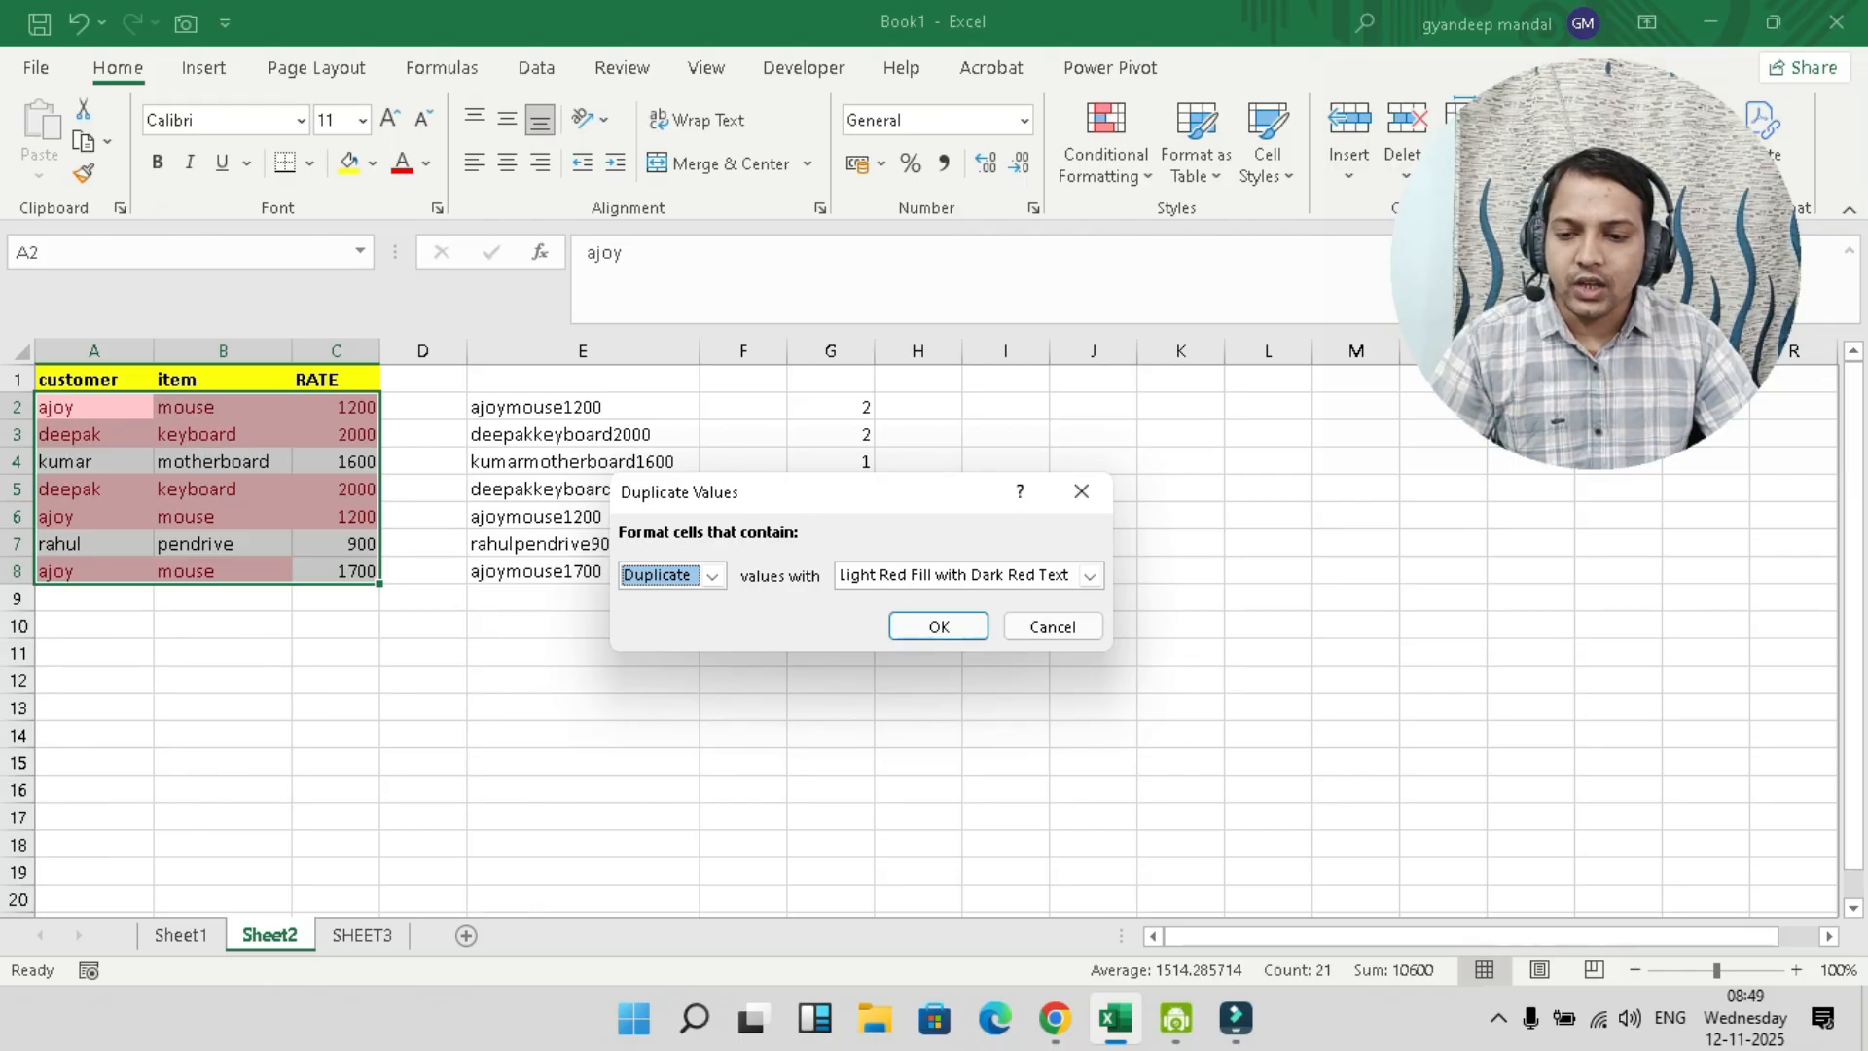
left_click(1053, 626)
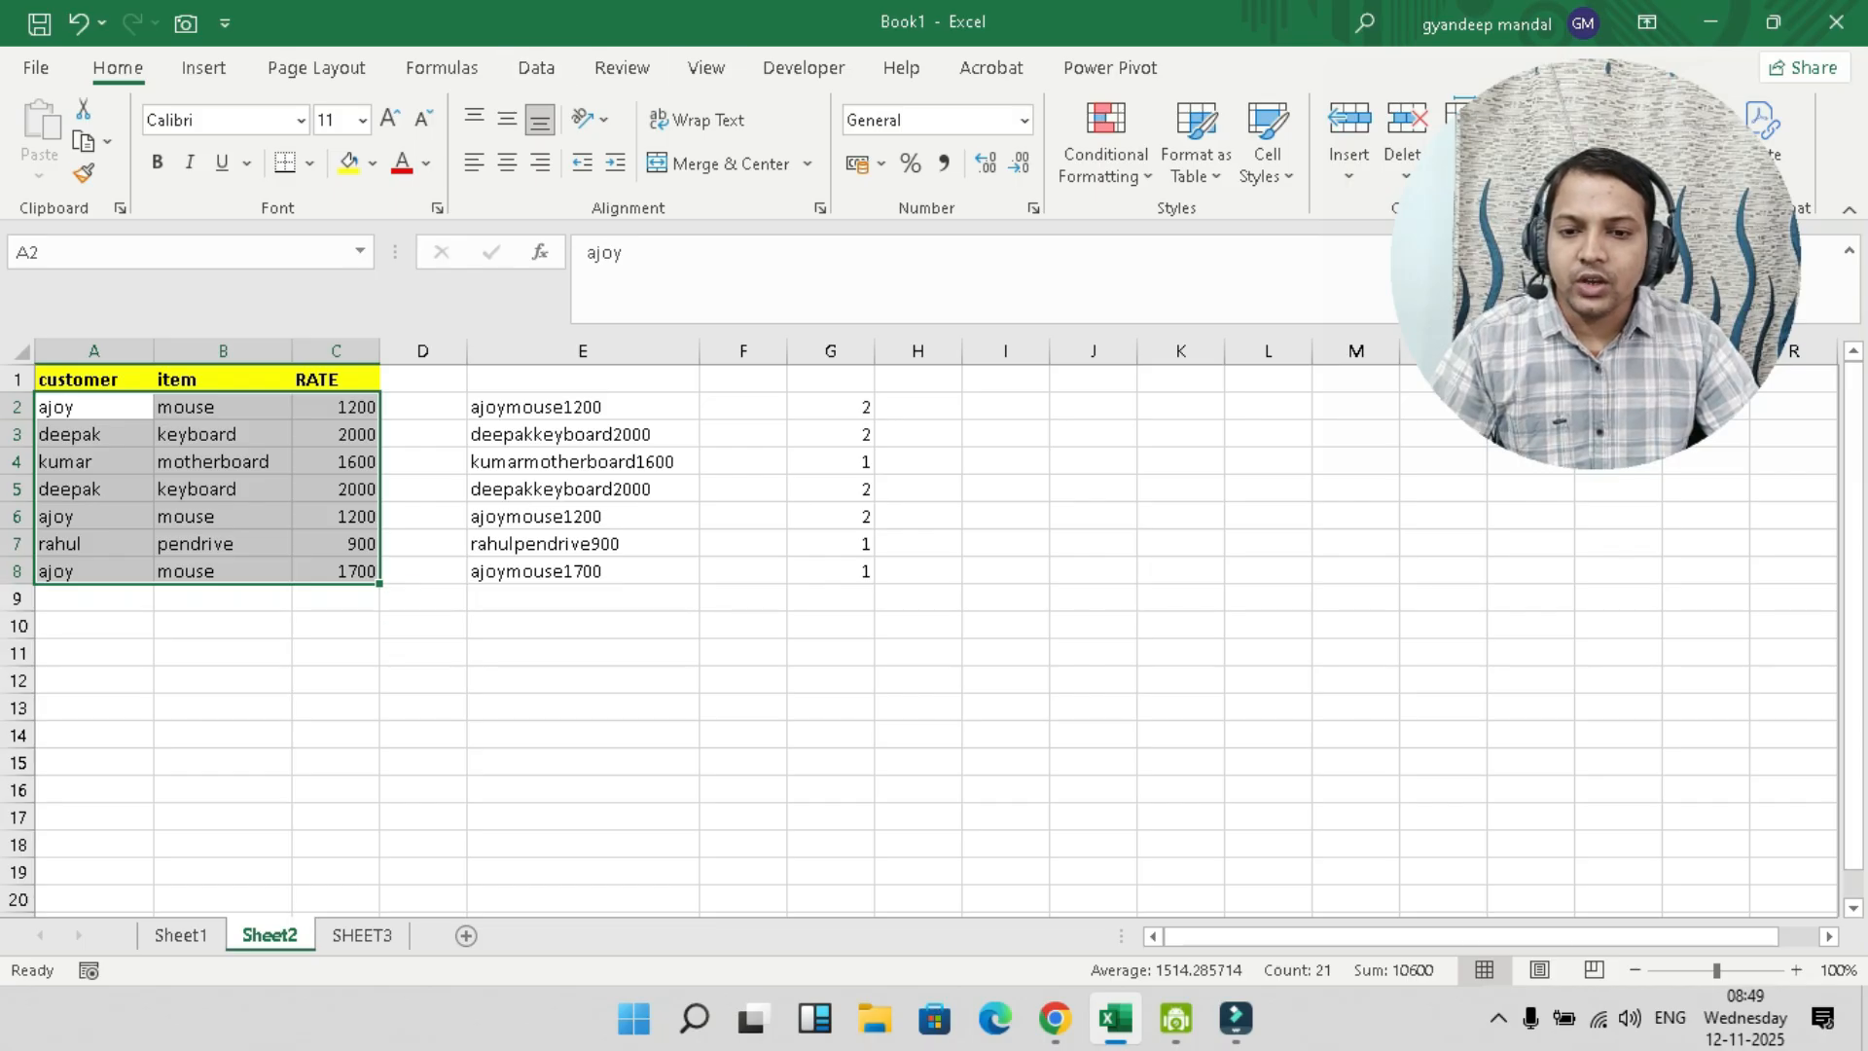
- Review the Remove Duplicates options for the customer, item and RATE columns of A2:C8, and cancel without removing anything
left_click(537, 67)
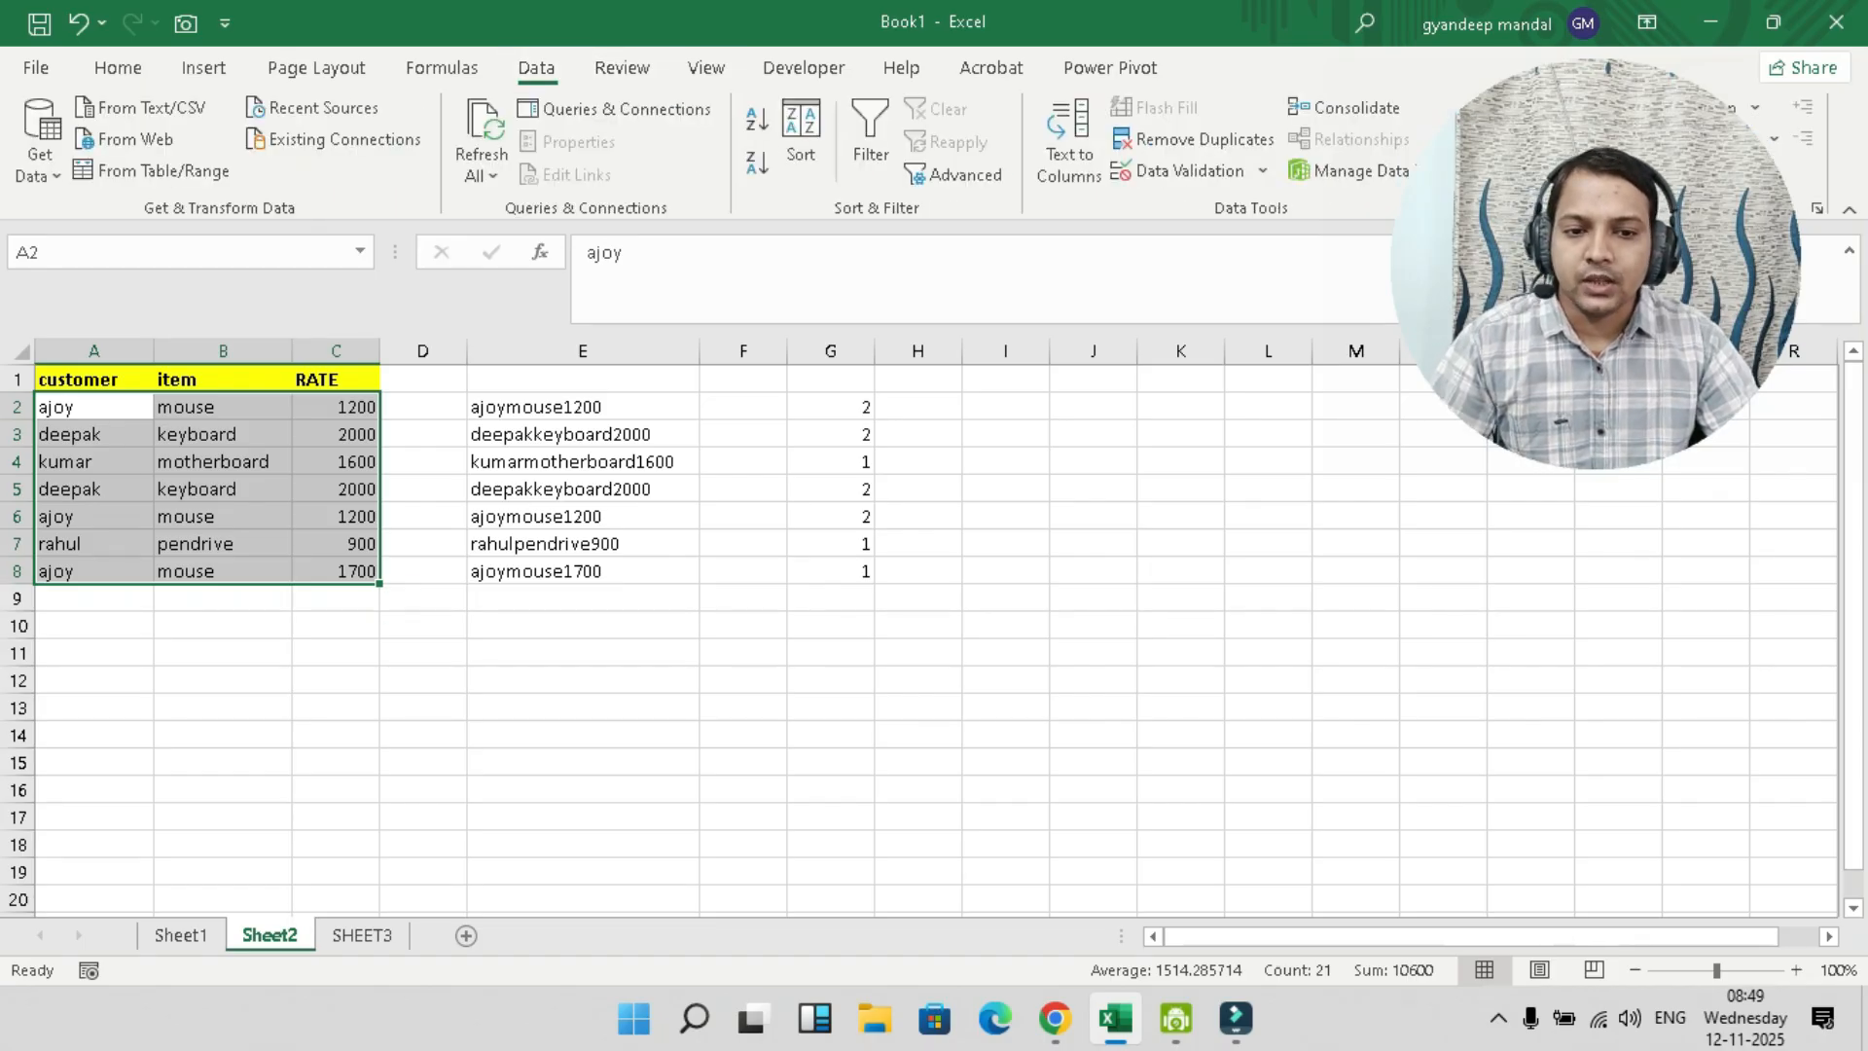
left_click(1193, 139)
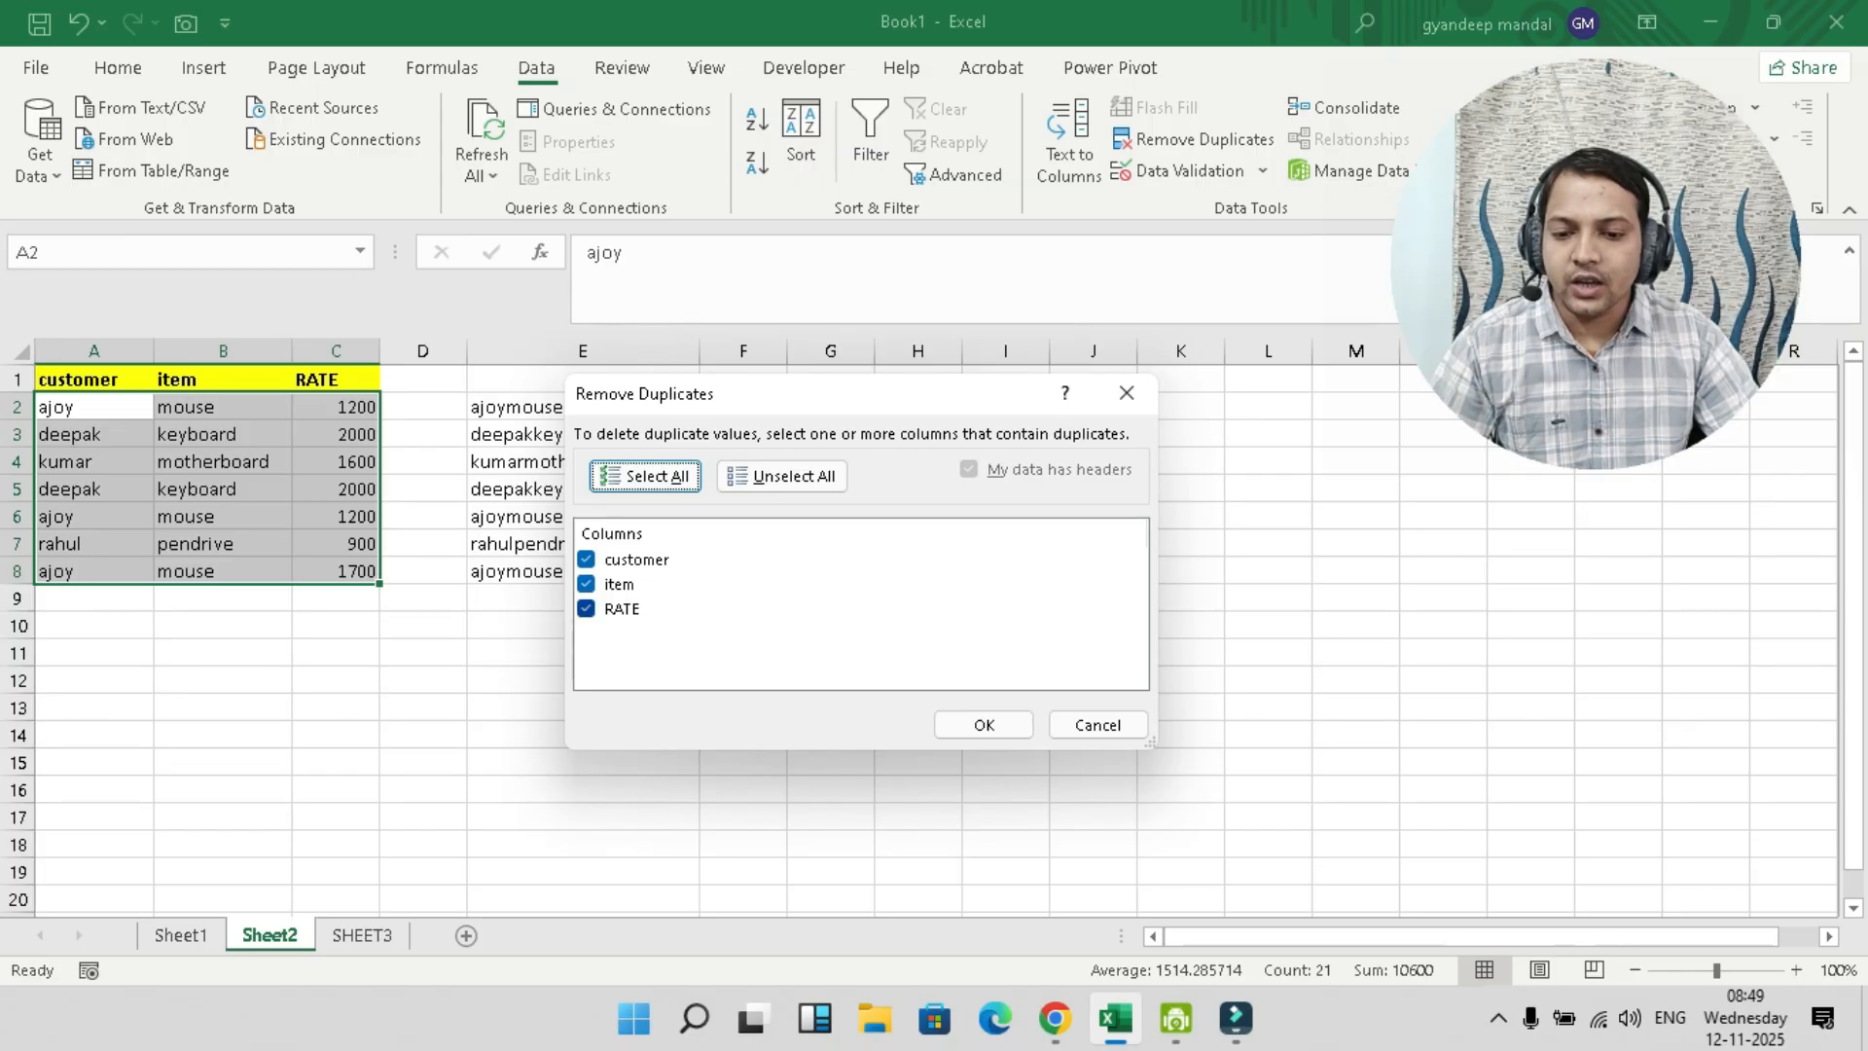
left_click(1098, 725)
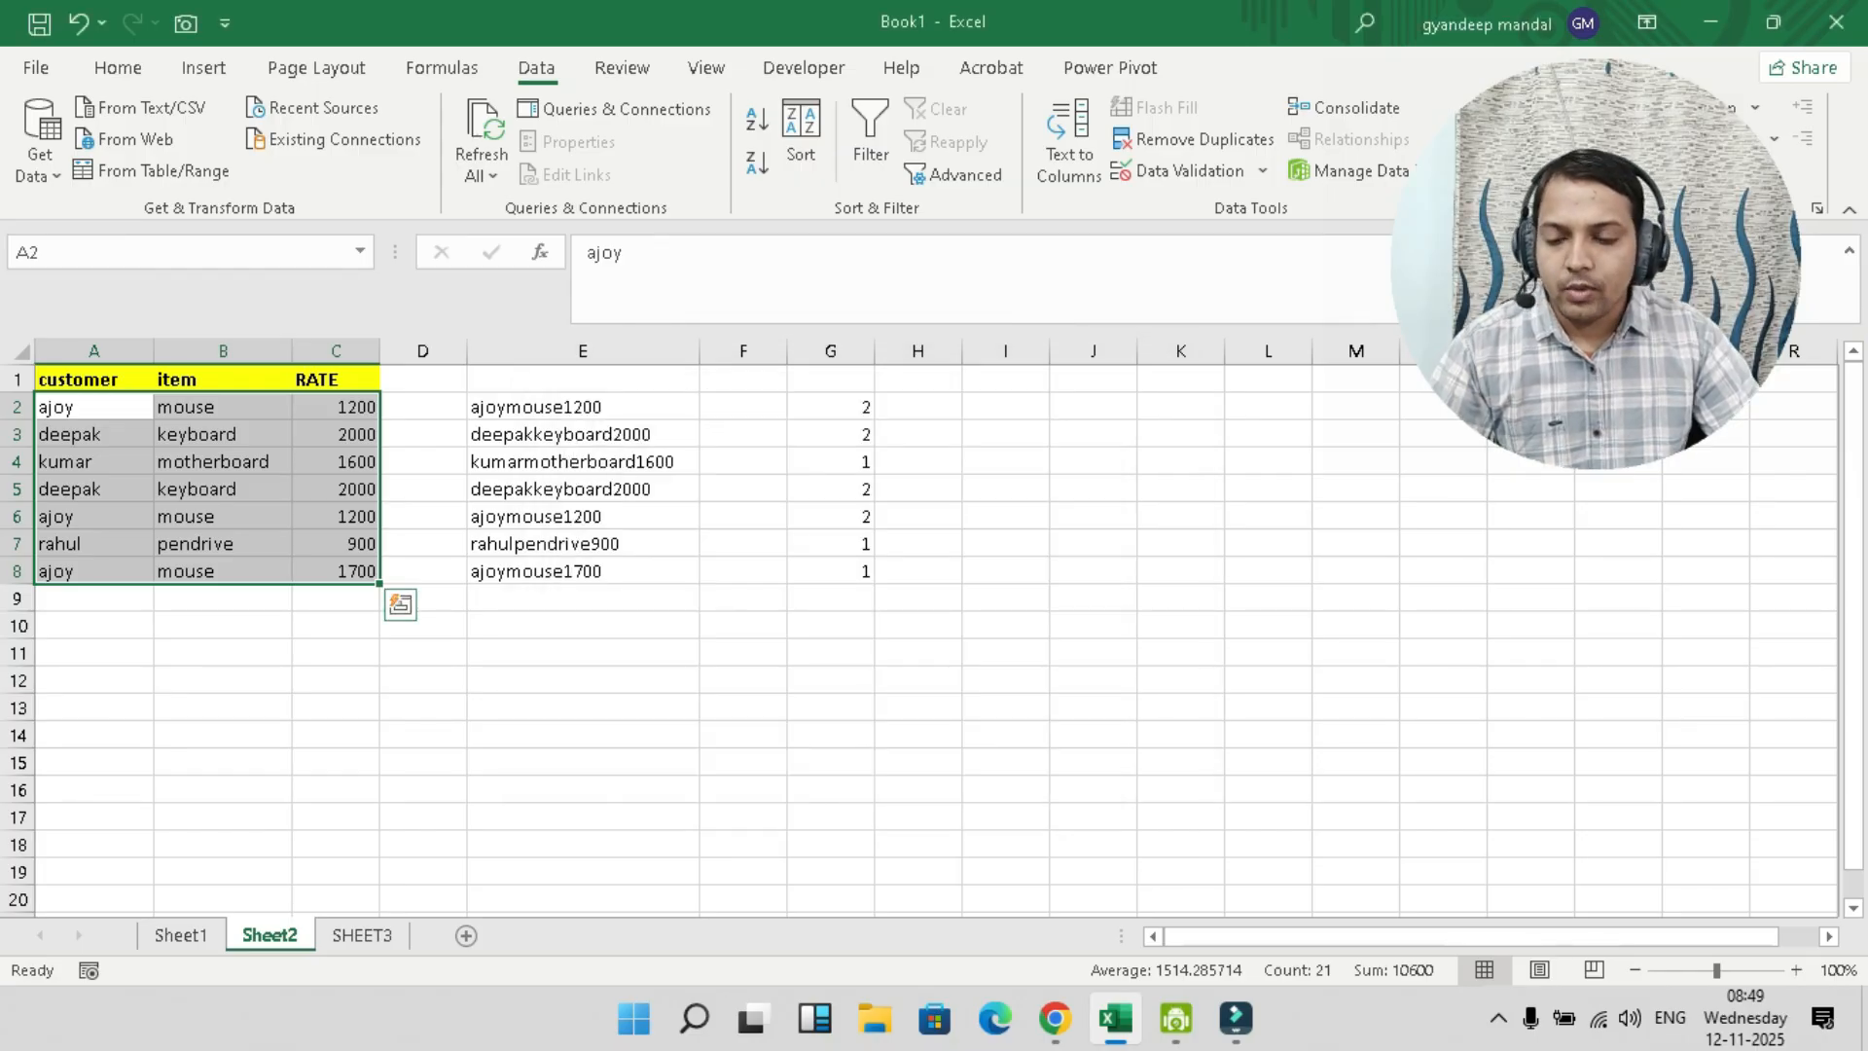
left_click(1006, 626)
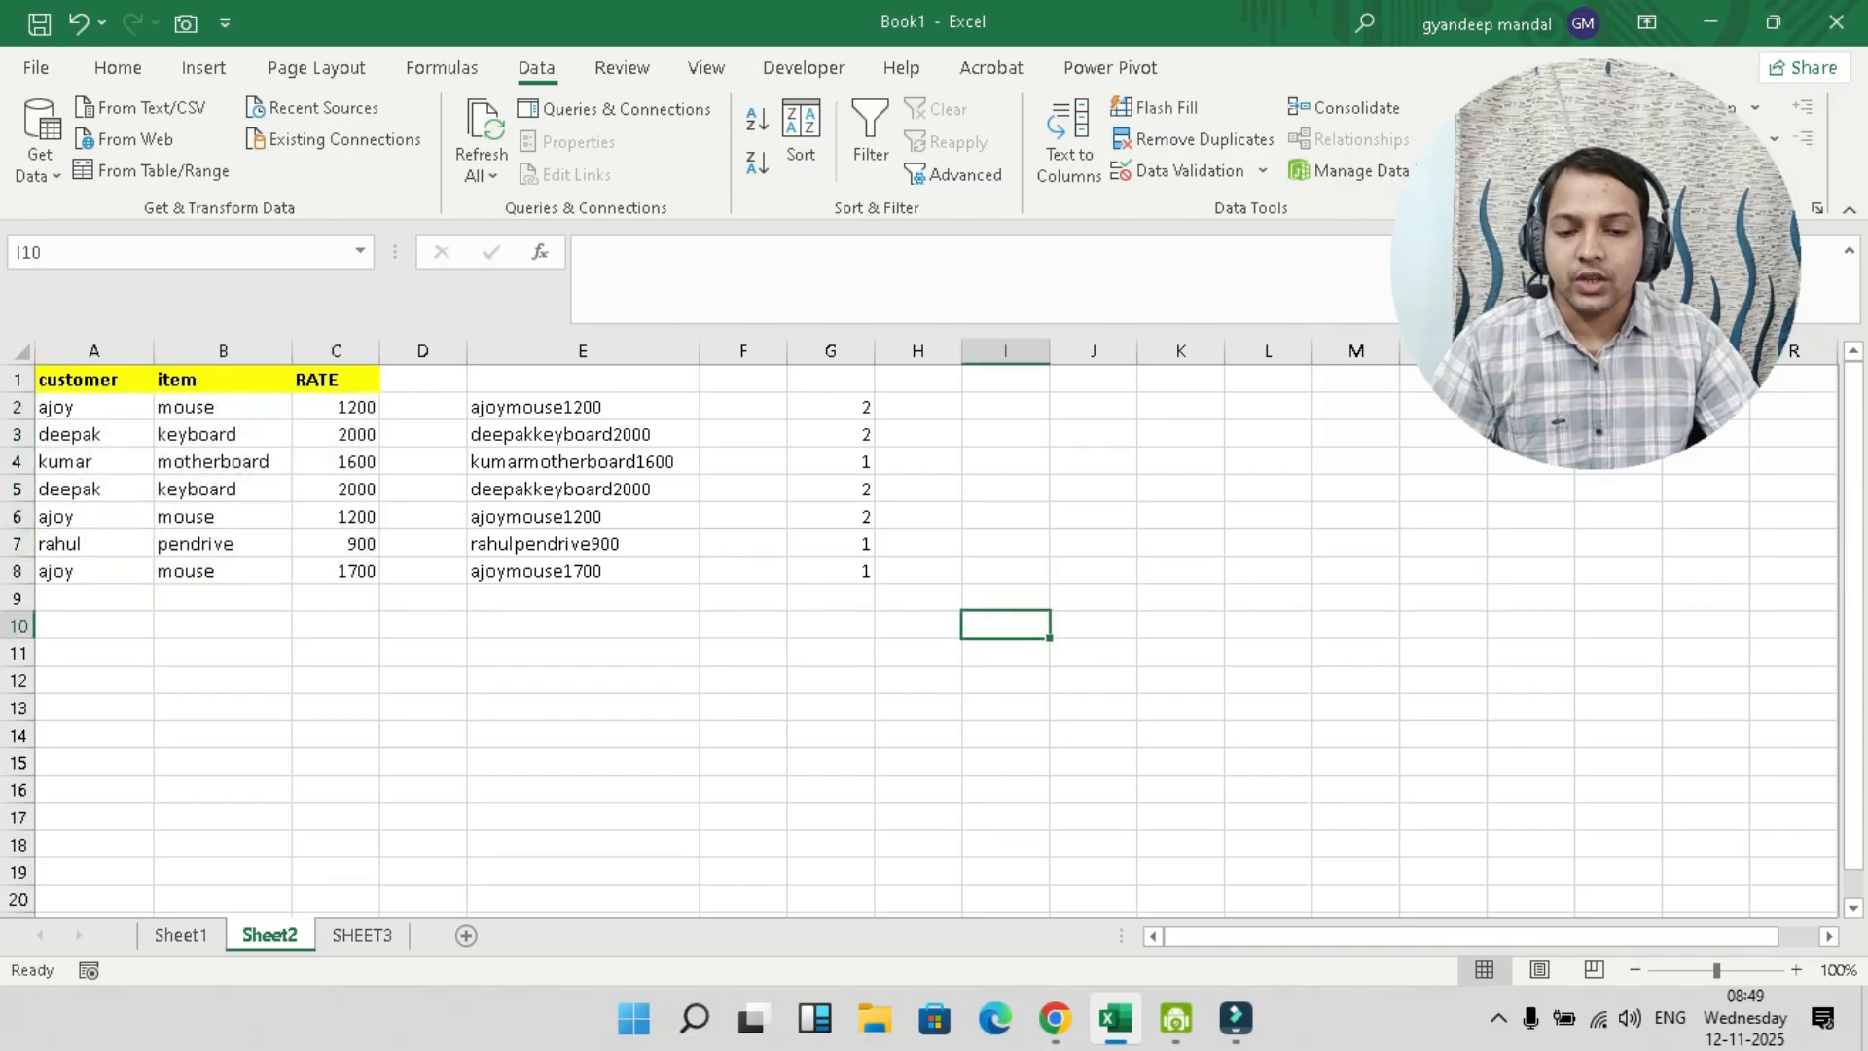
- Compare the combined values and their counts in columns E and G with the source records, checking rows 2, 3 and 6
left_click(830, 406)
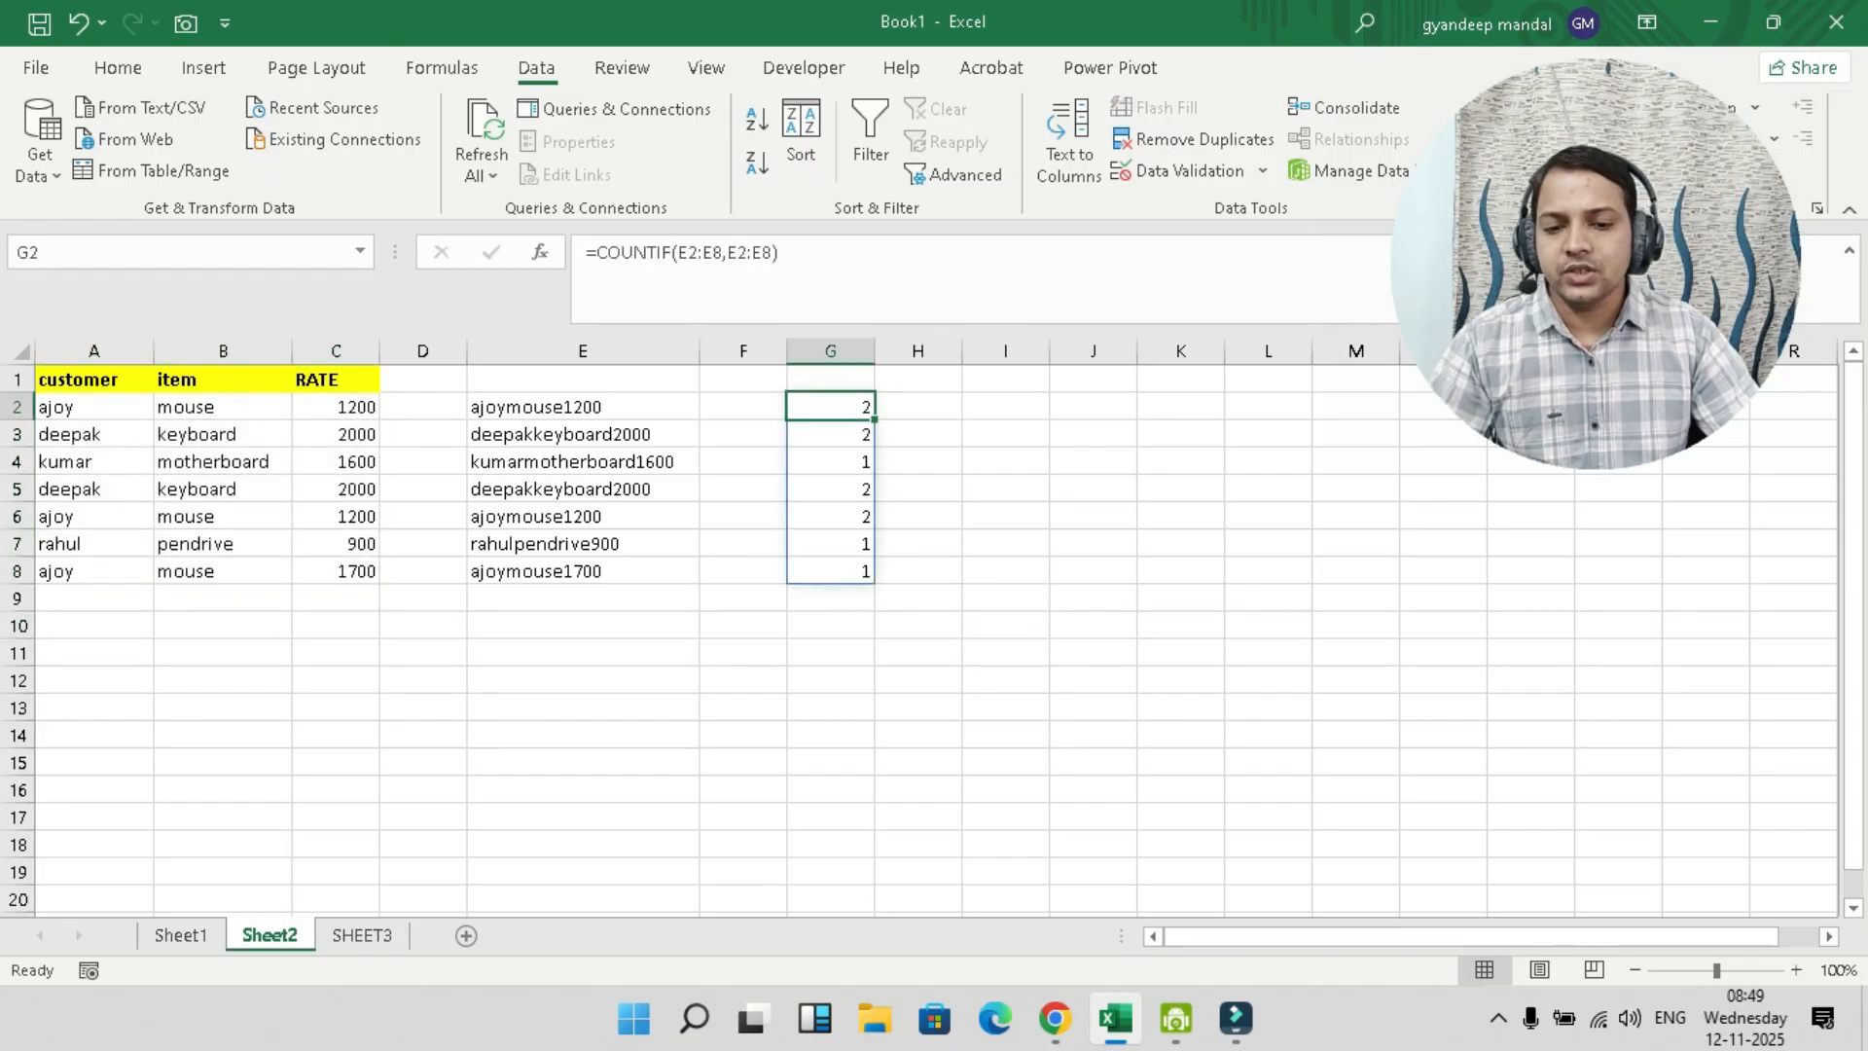
left_click_drag(583, 407, 833, 407)
left_click_drag(94, 407, 338, 406)
left_click_drag(583, 434, 832, 434)
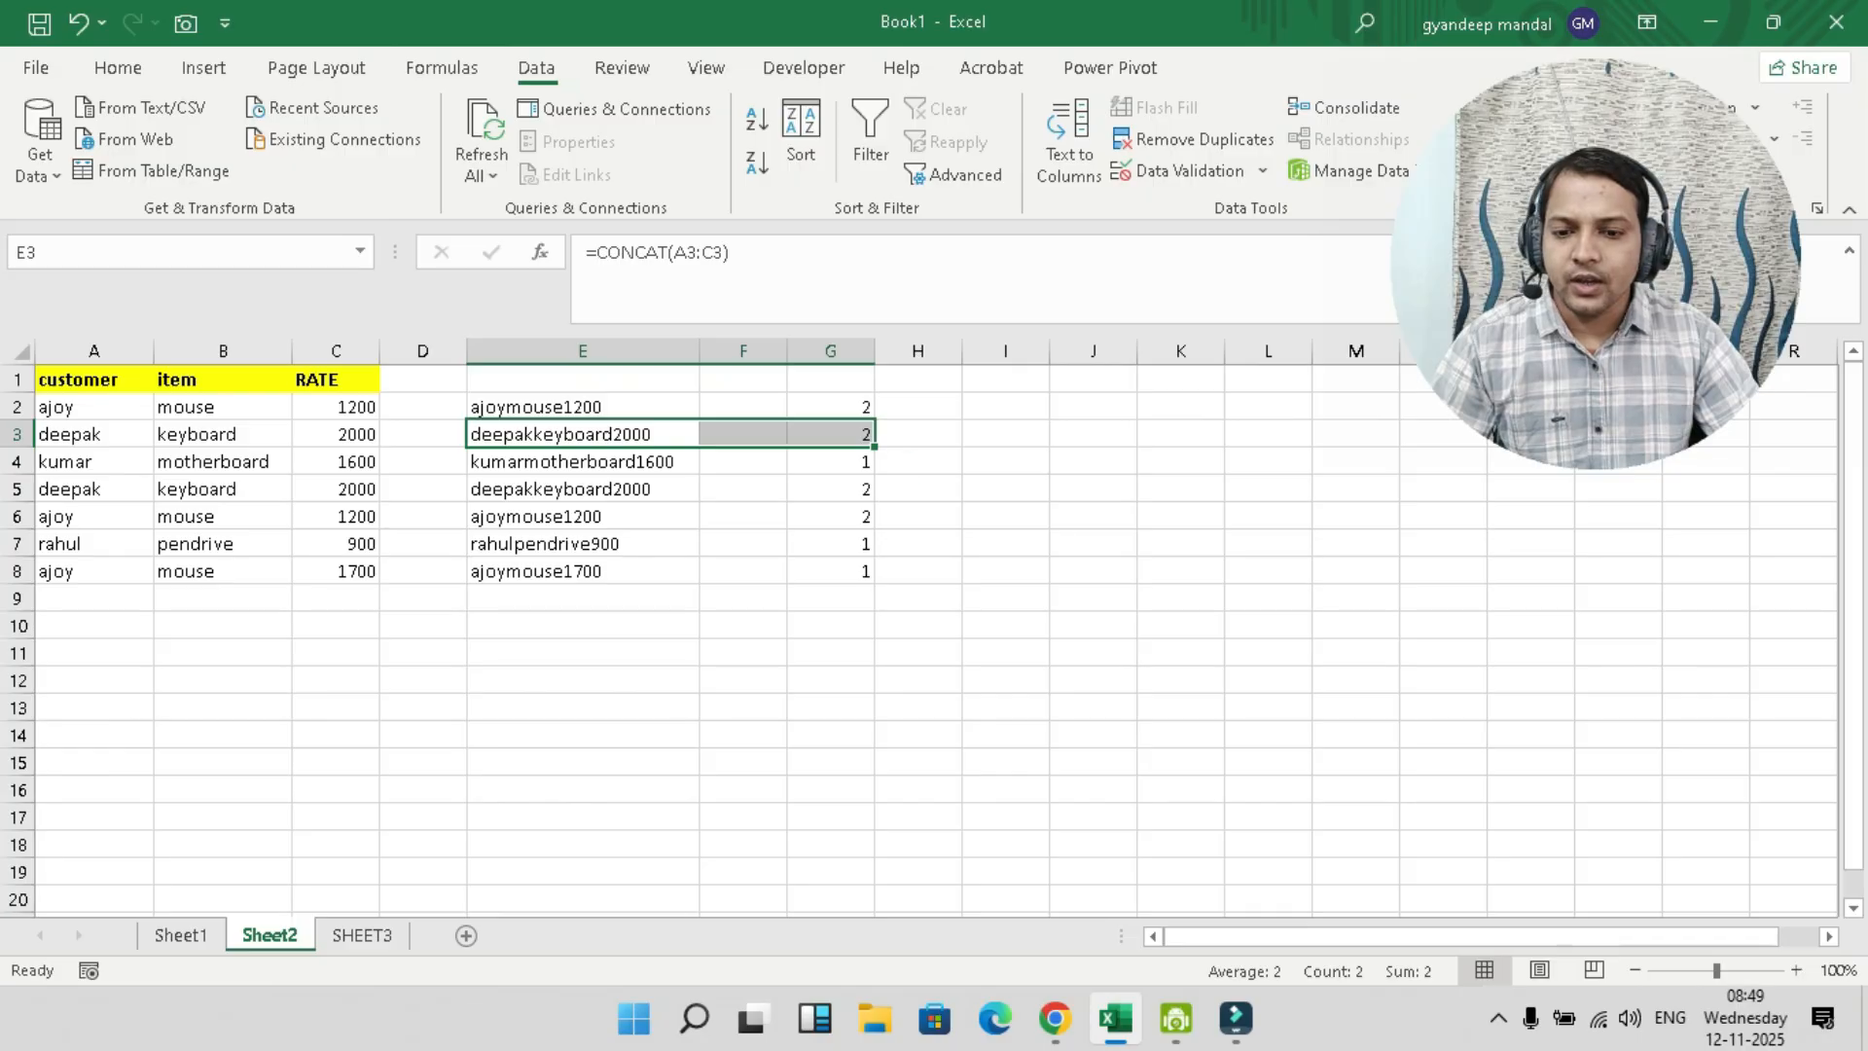
left_click(94, 434)
left_click_drag(95, 434, 336, 407)
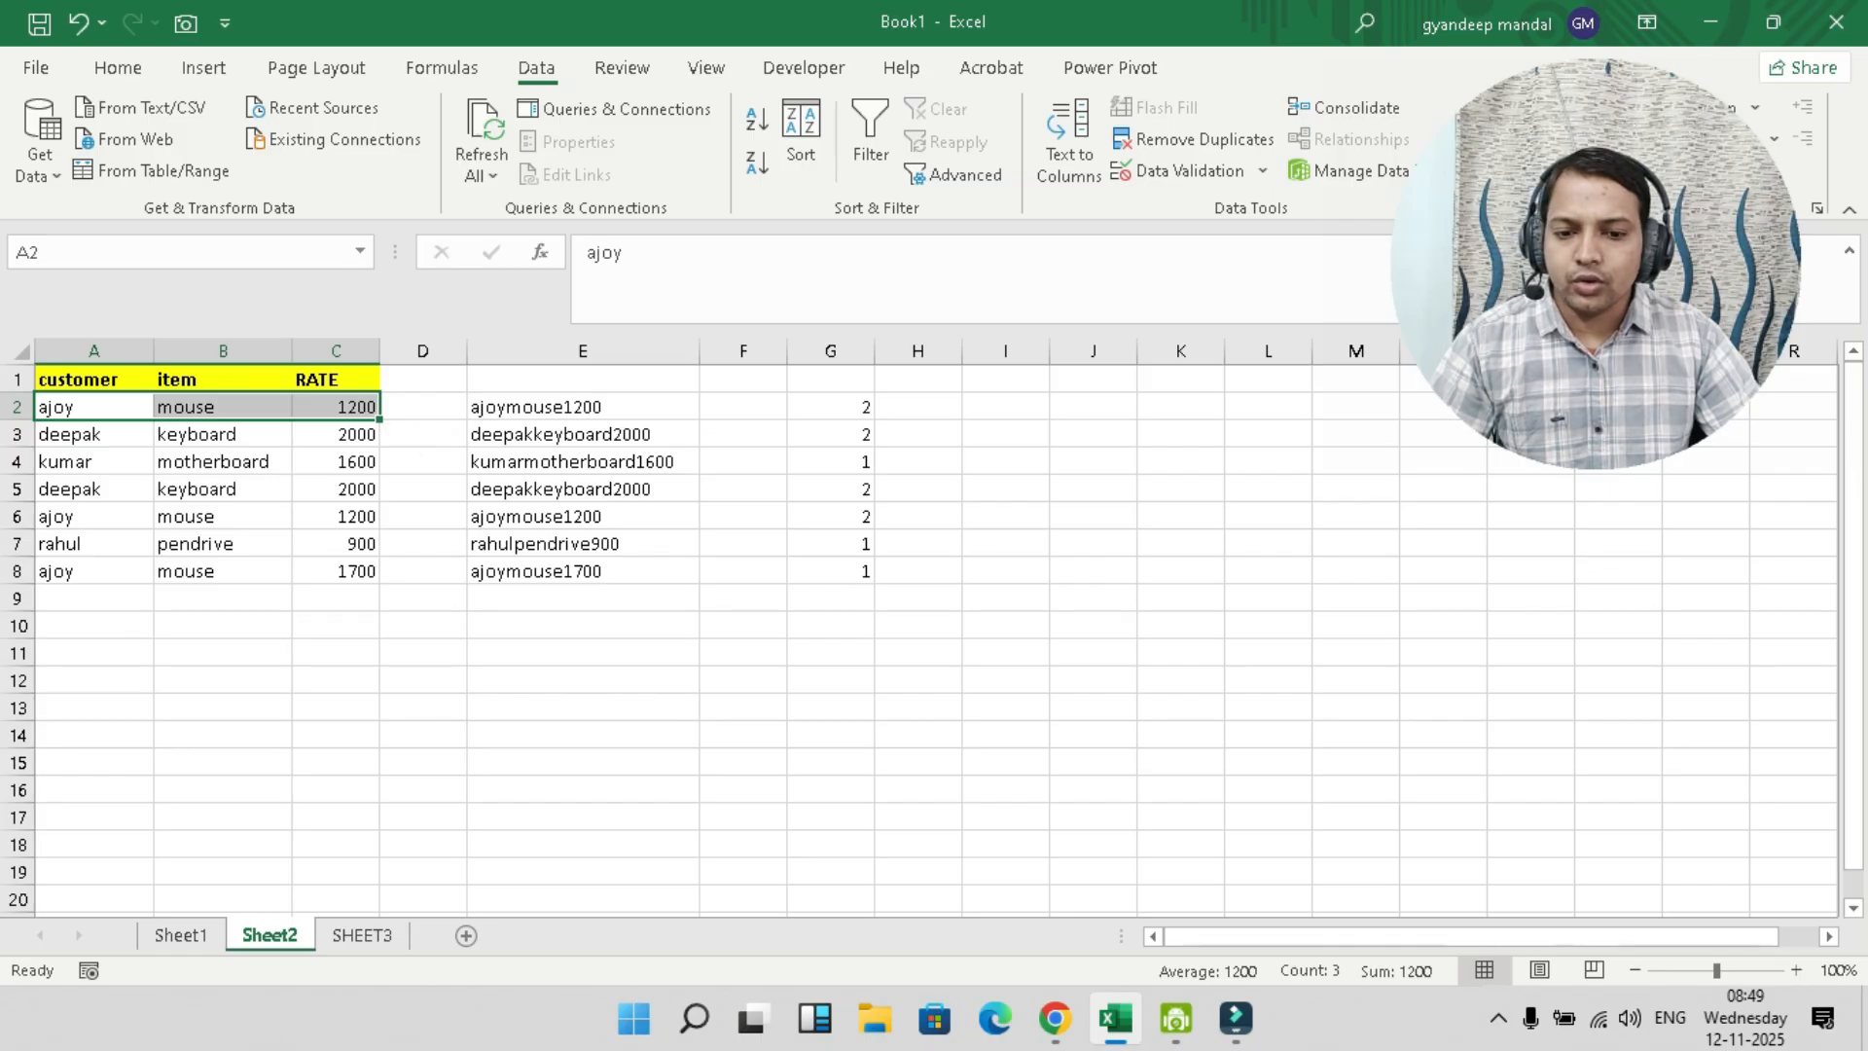
left_click(583, 517)
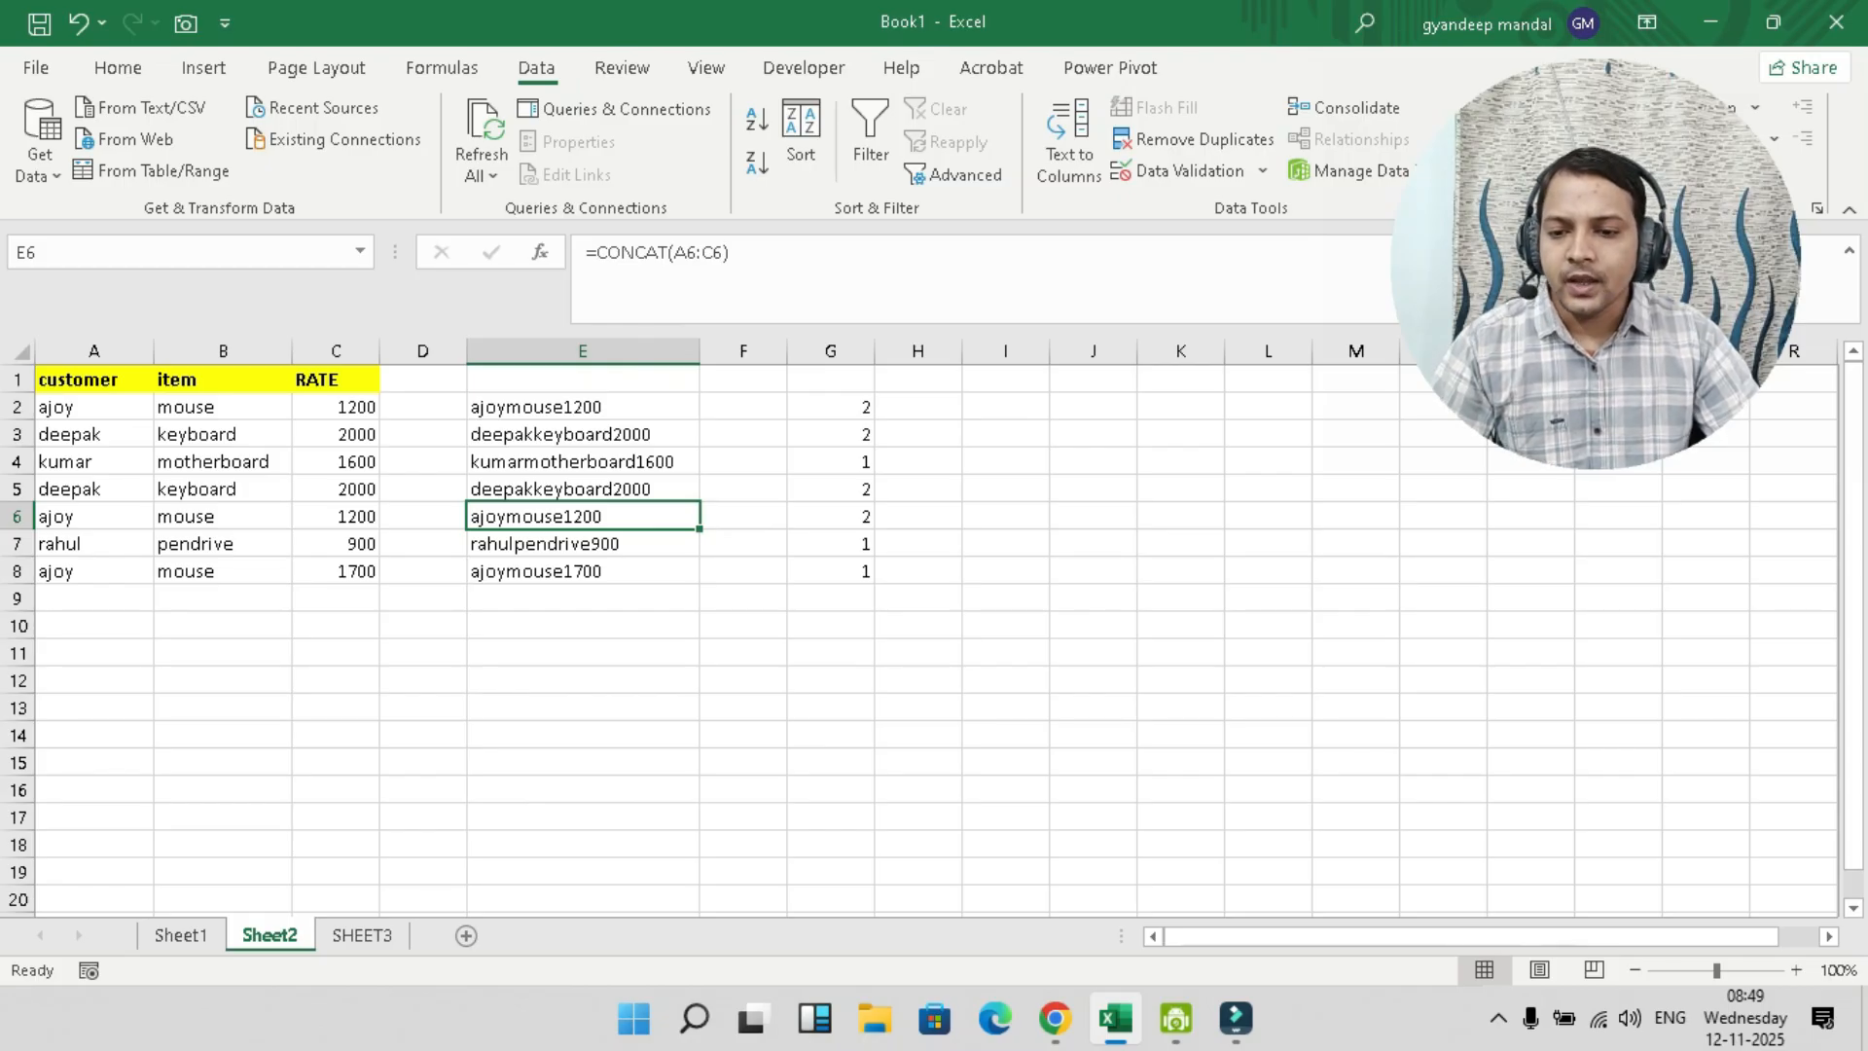
- Try deleting the entire row 2 as a duplicate record, and undo the deletion
left_click(16, 407)
right_click(17, 406)
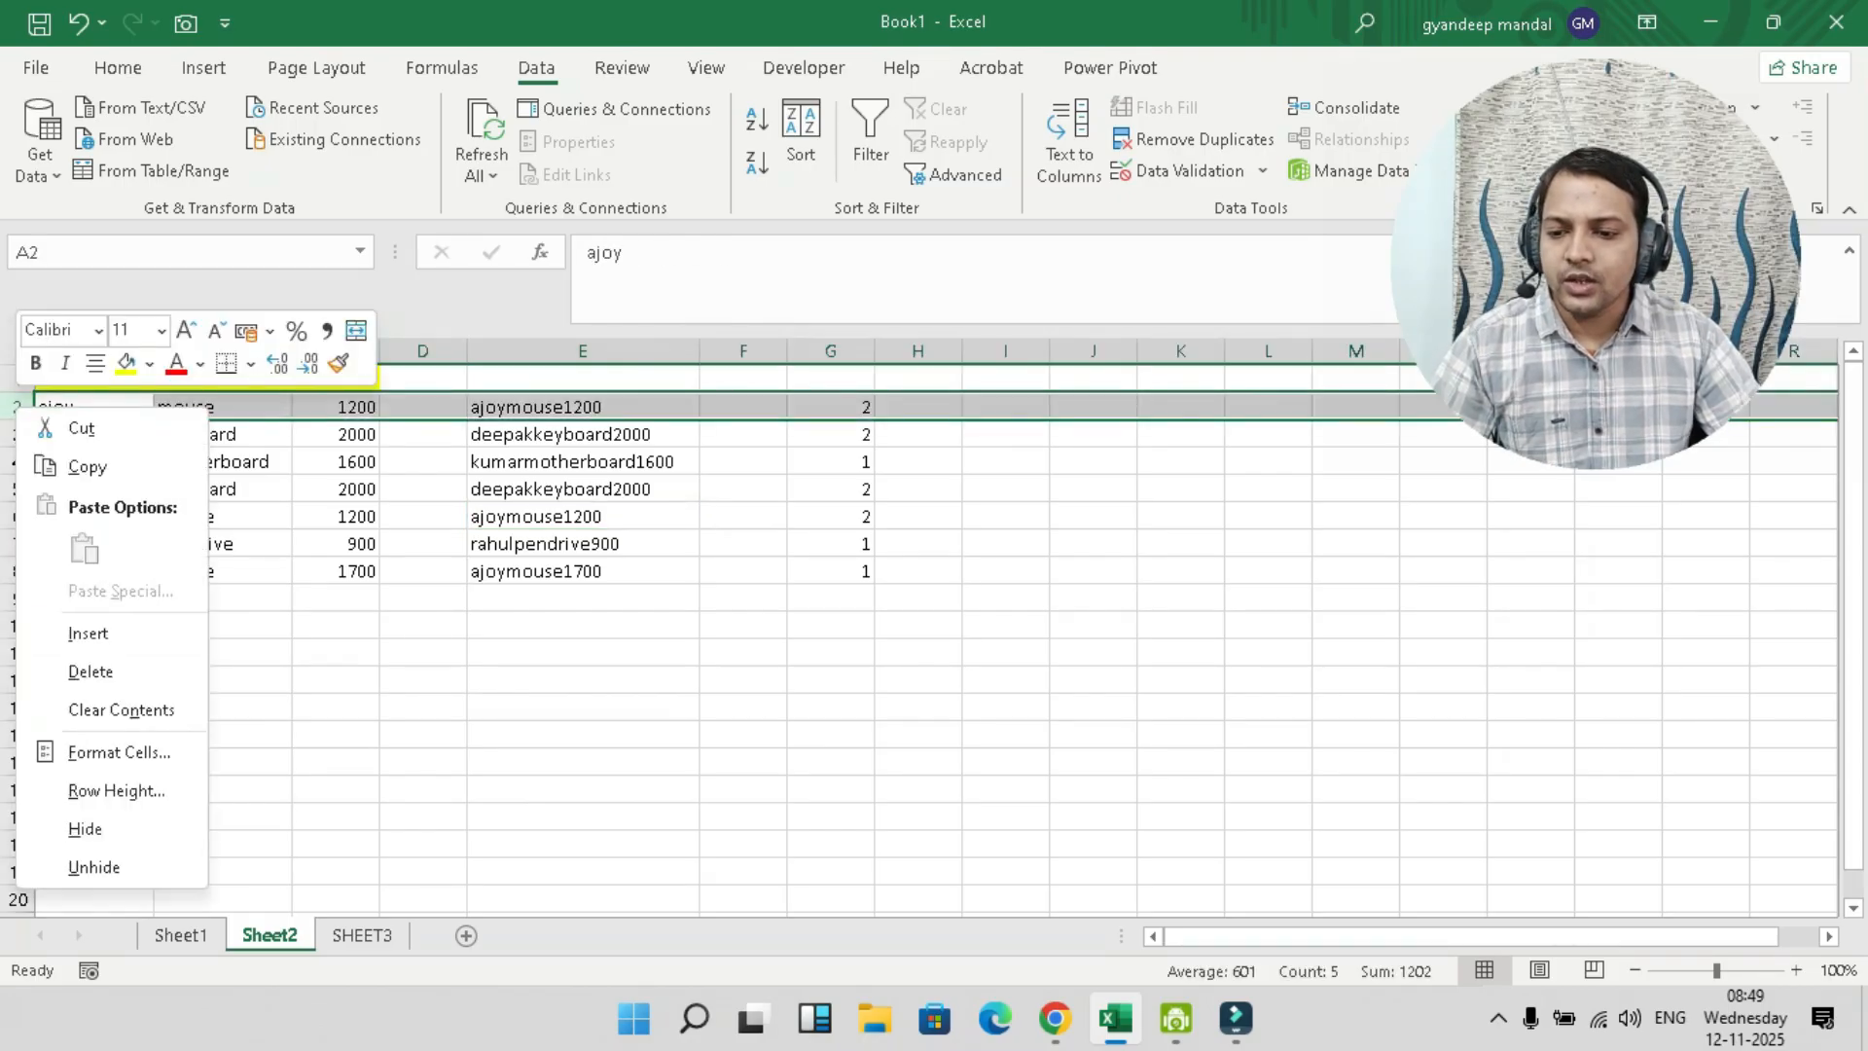
left_click(91, 672)
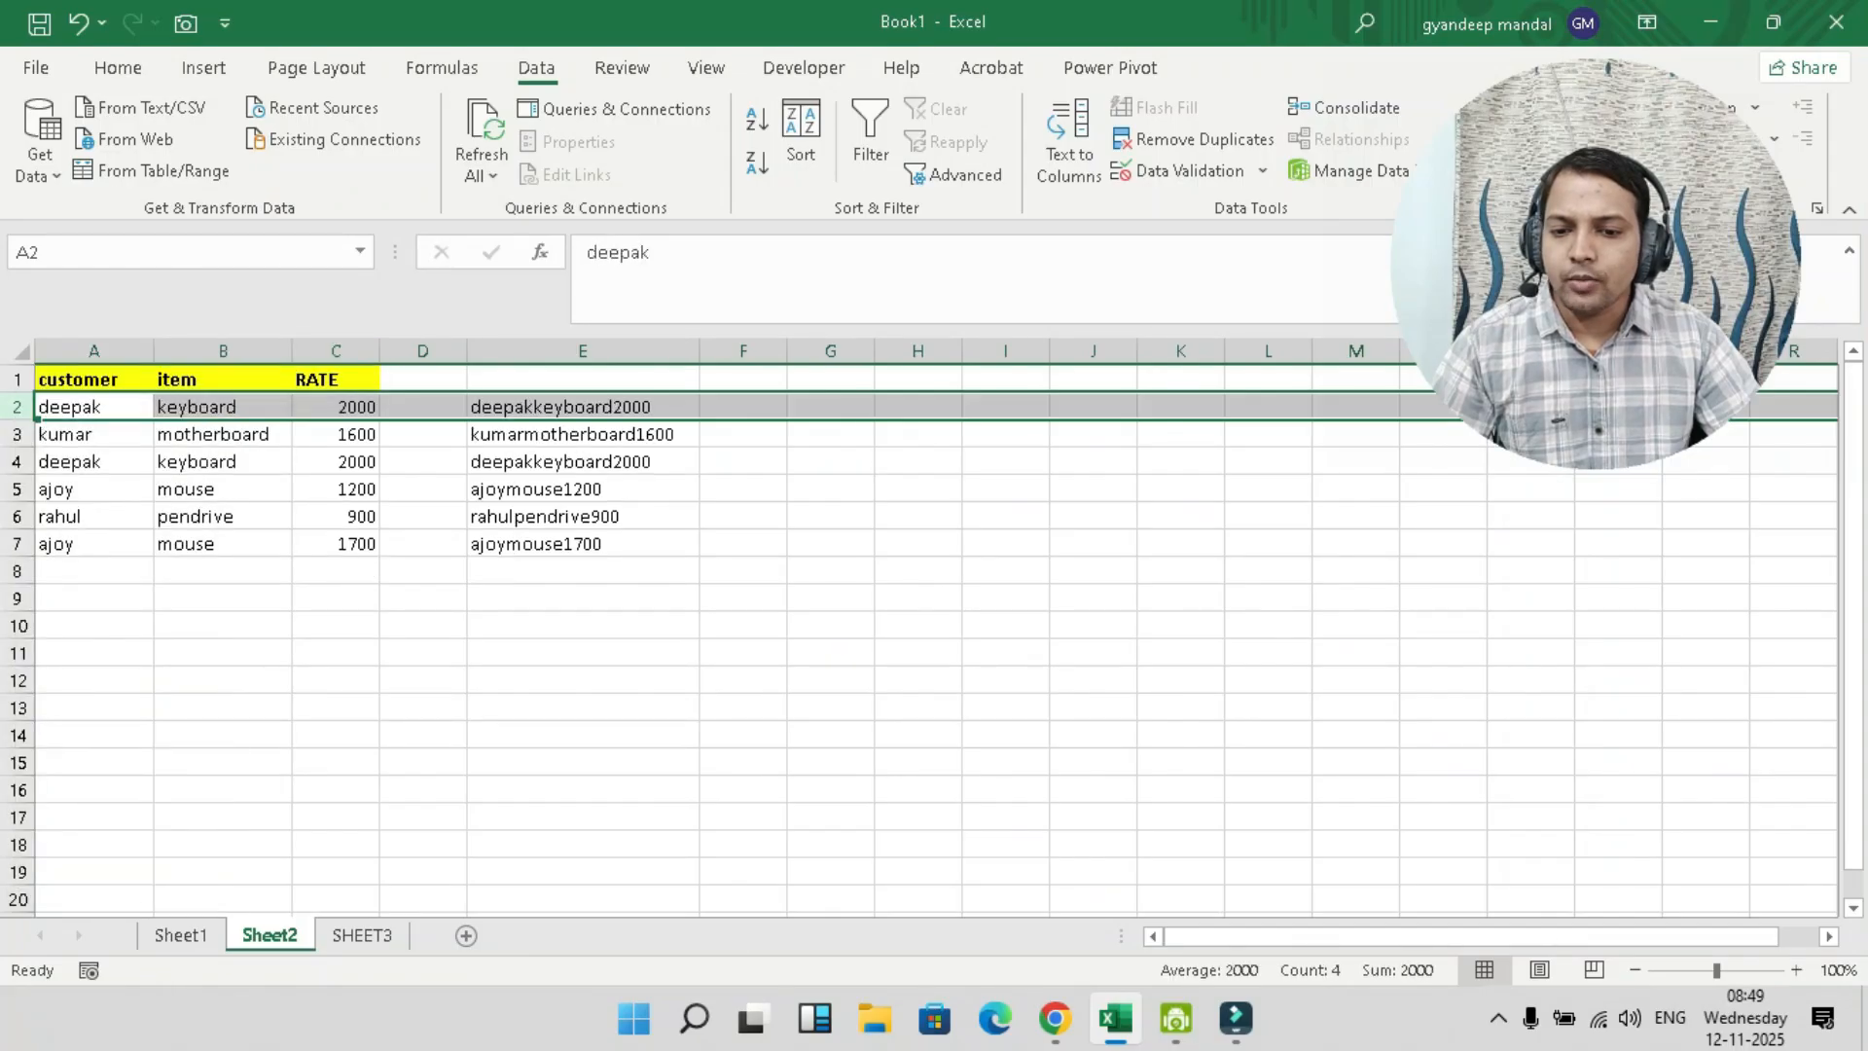
key("ctrl+z")
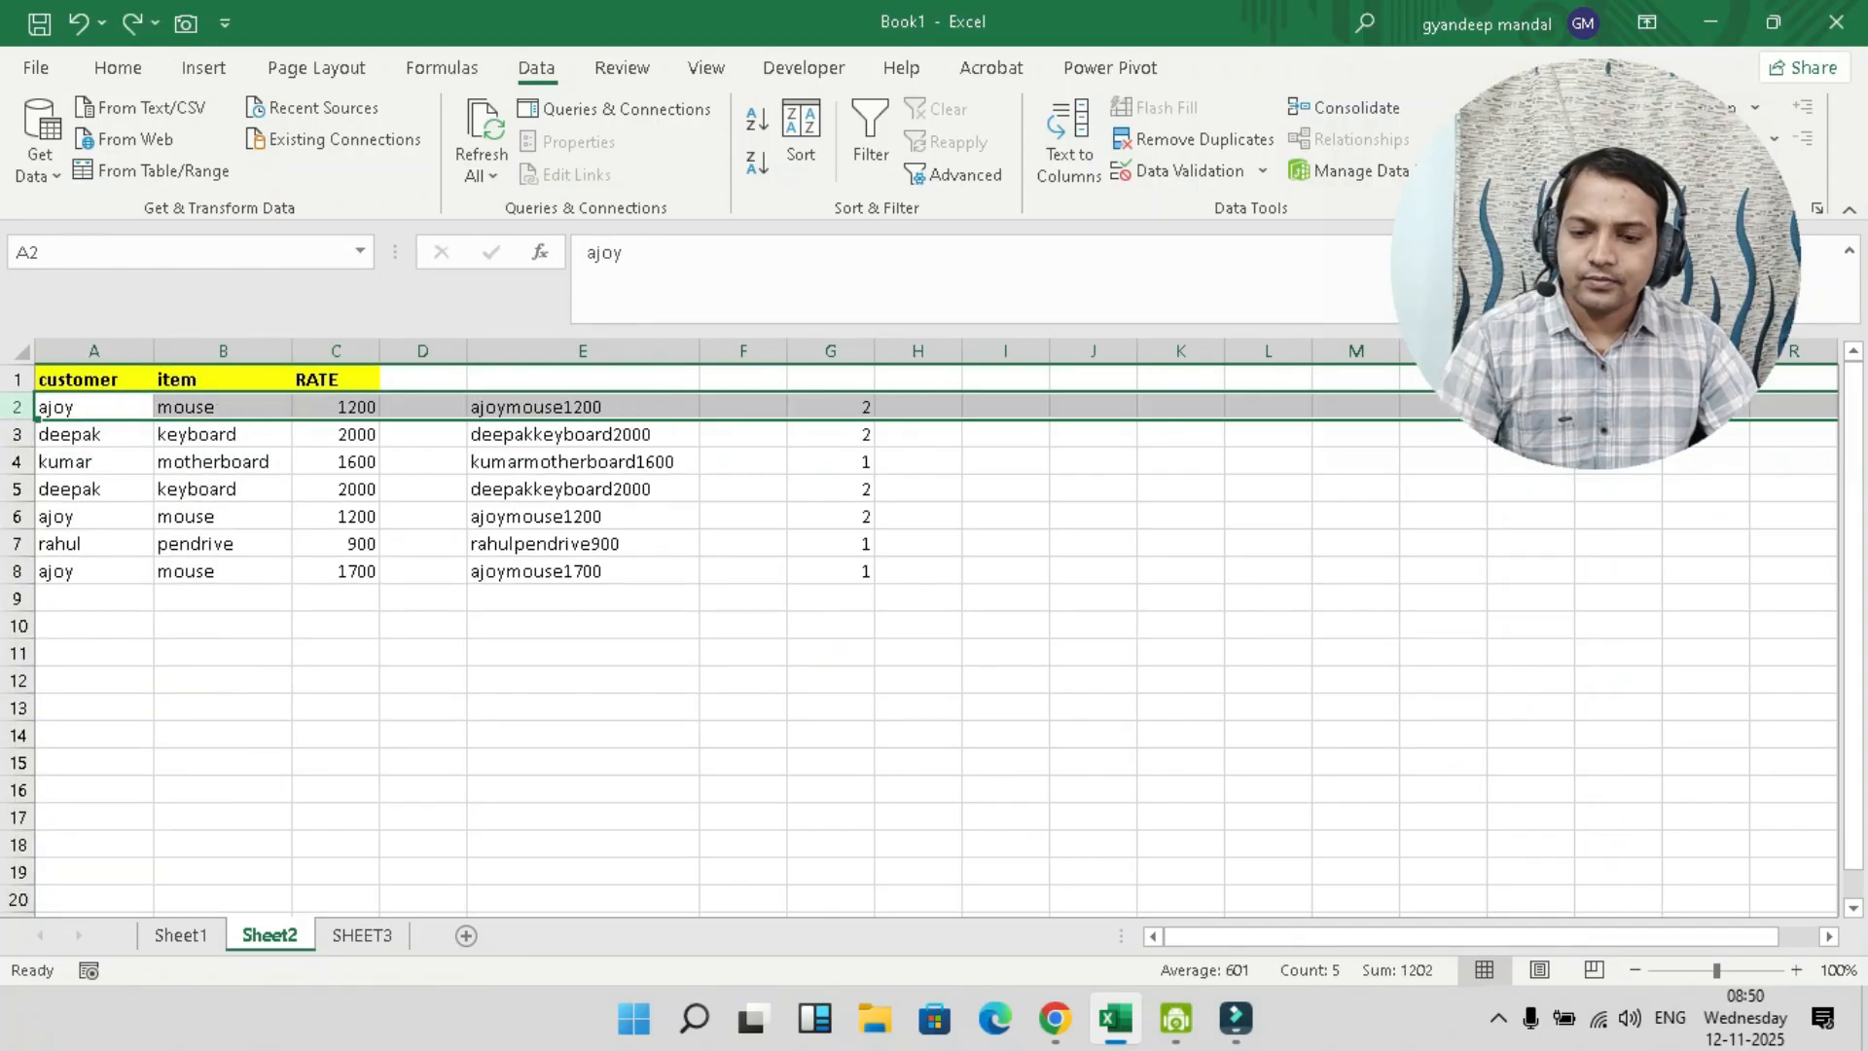
- On SHEET3, combine the customer, item and RATE values of A2:C2 in cell F2 with CONCAT
left_click(918, 625)
left_click(1093, 652)
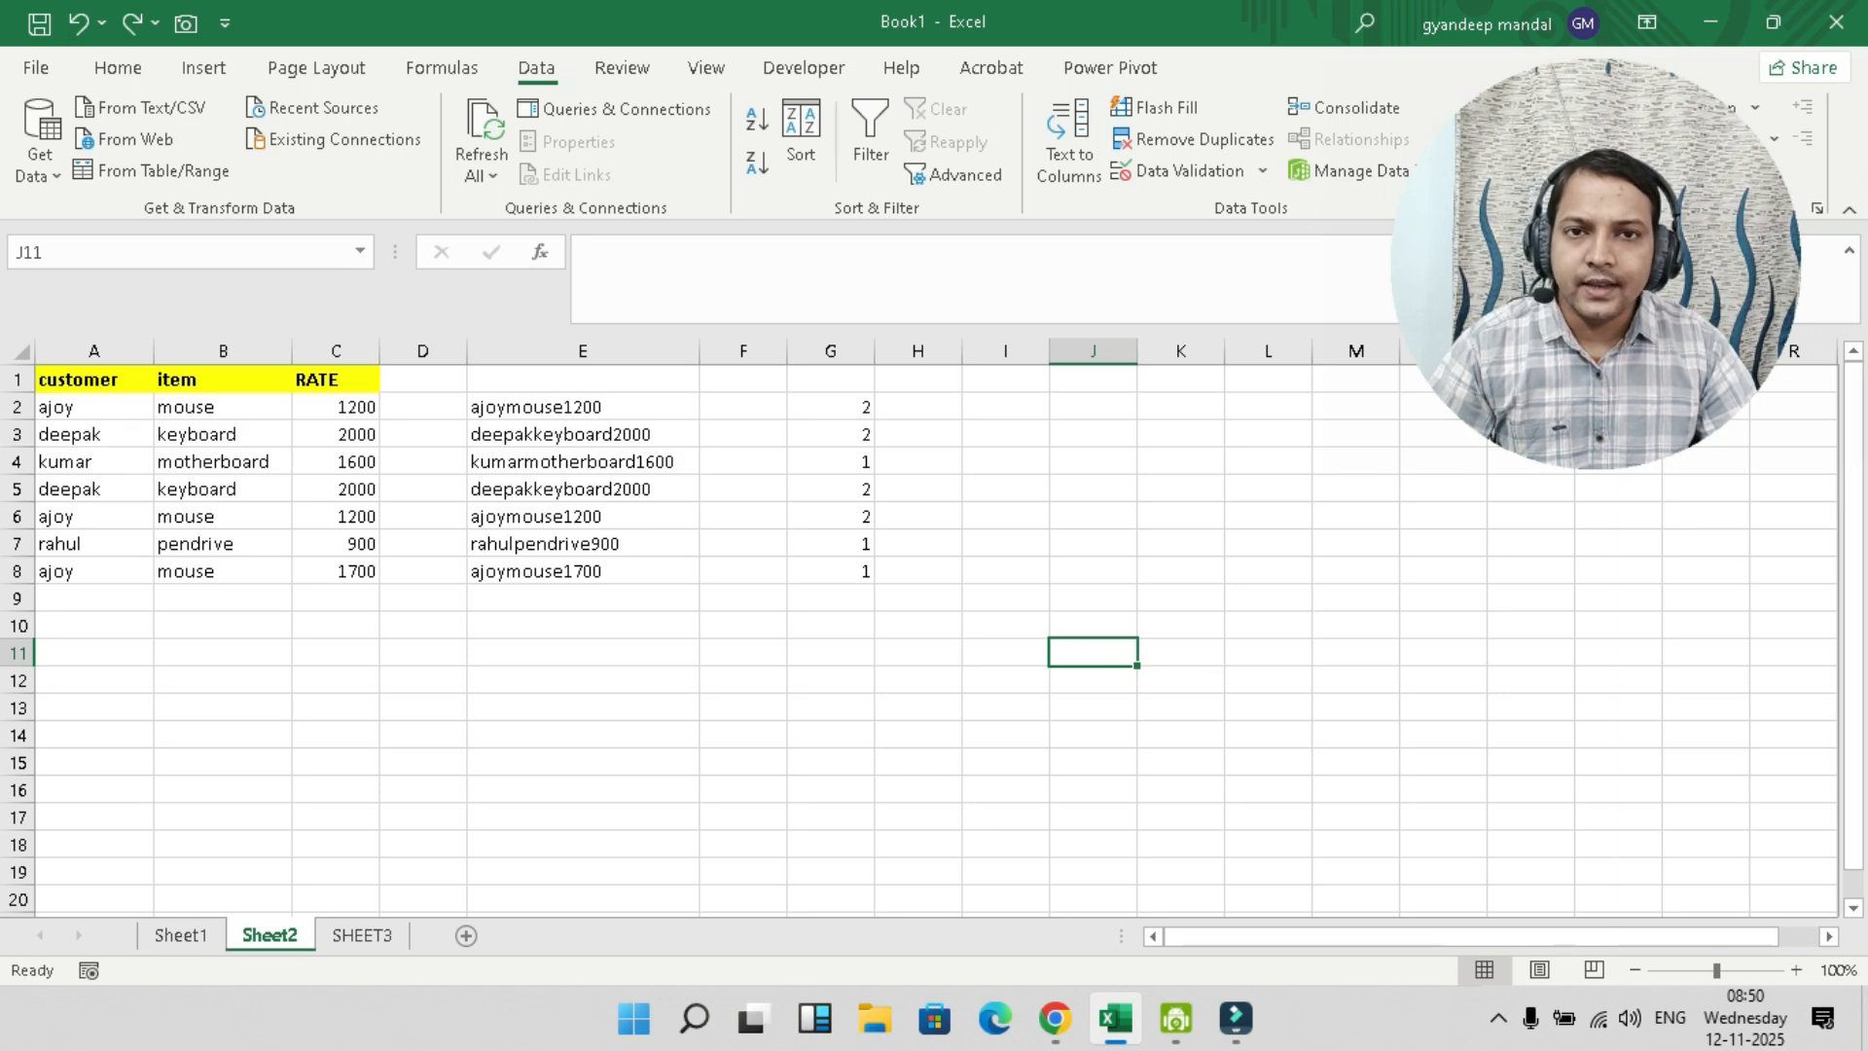
left_click(362, 935)
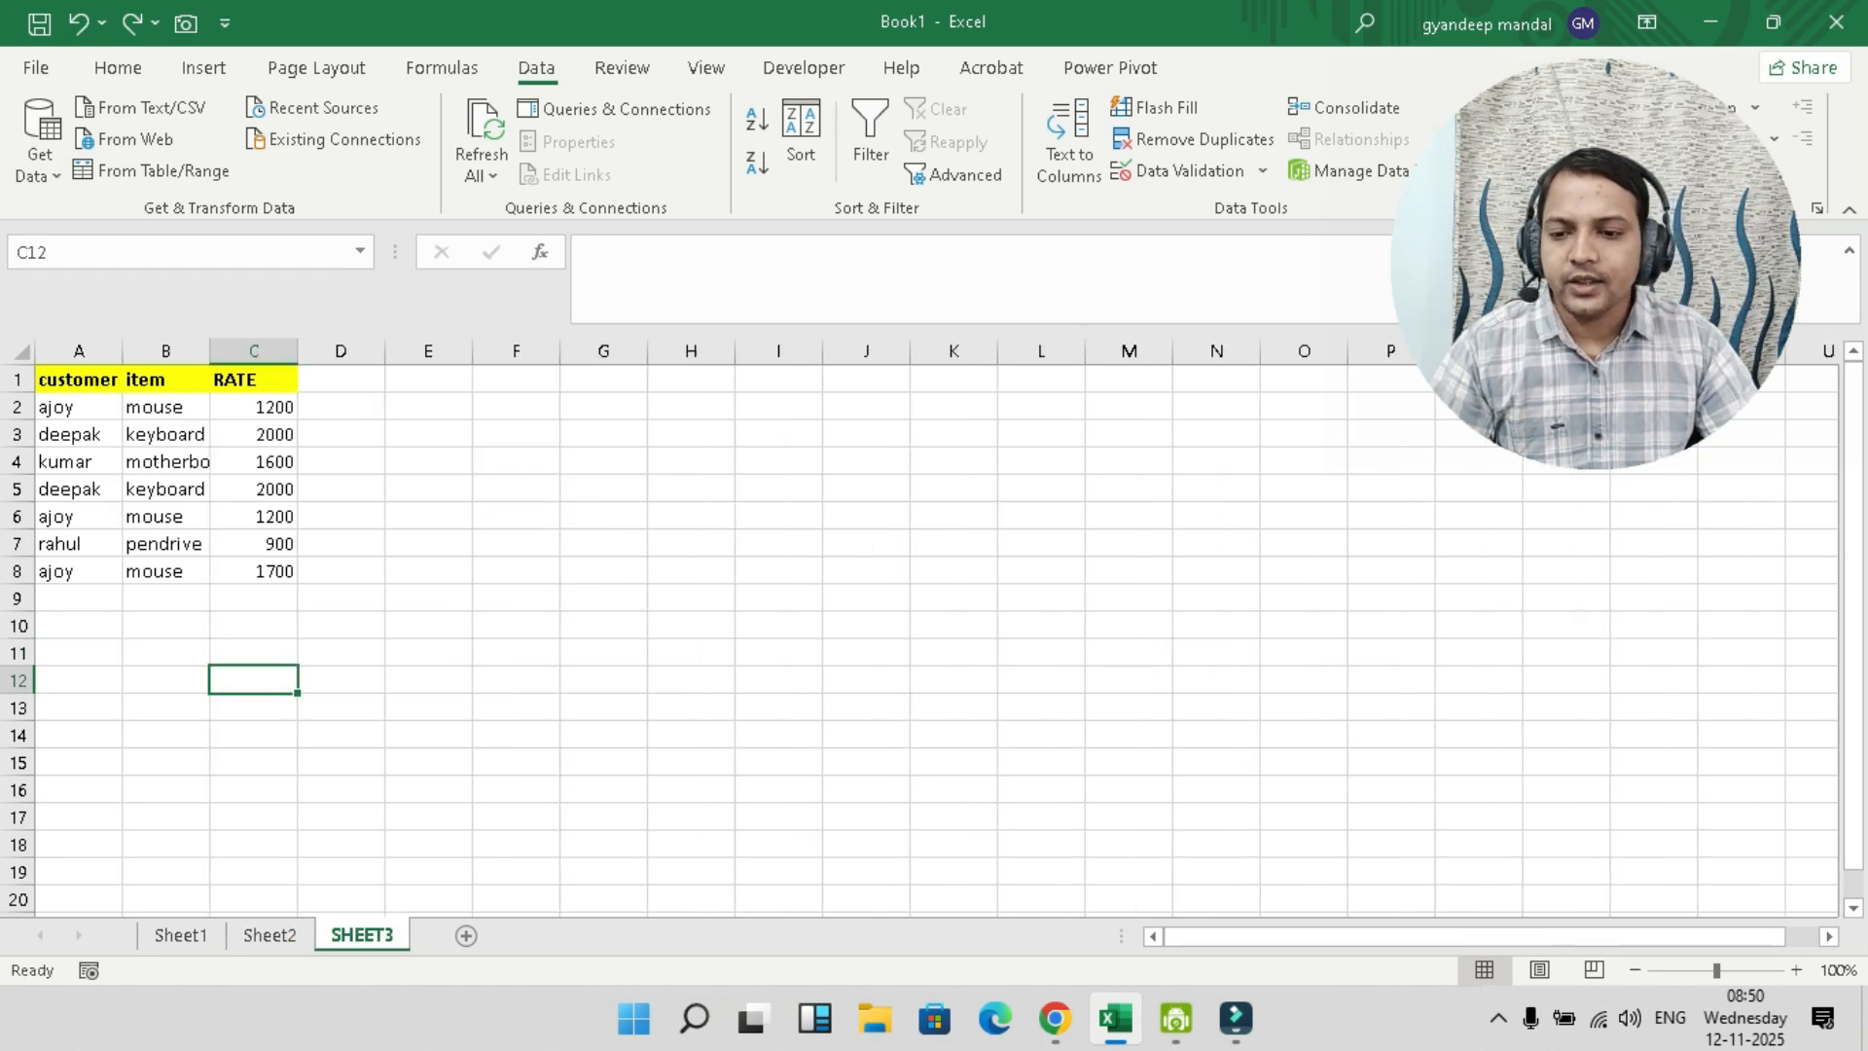
left_click(603, 598)
left_click(515, 406)
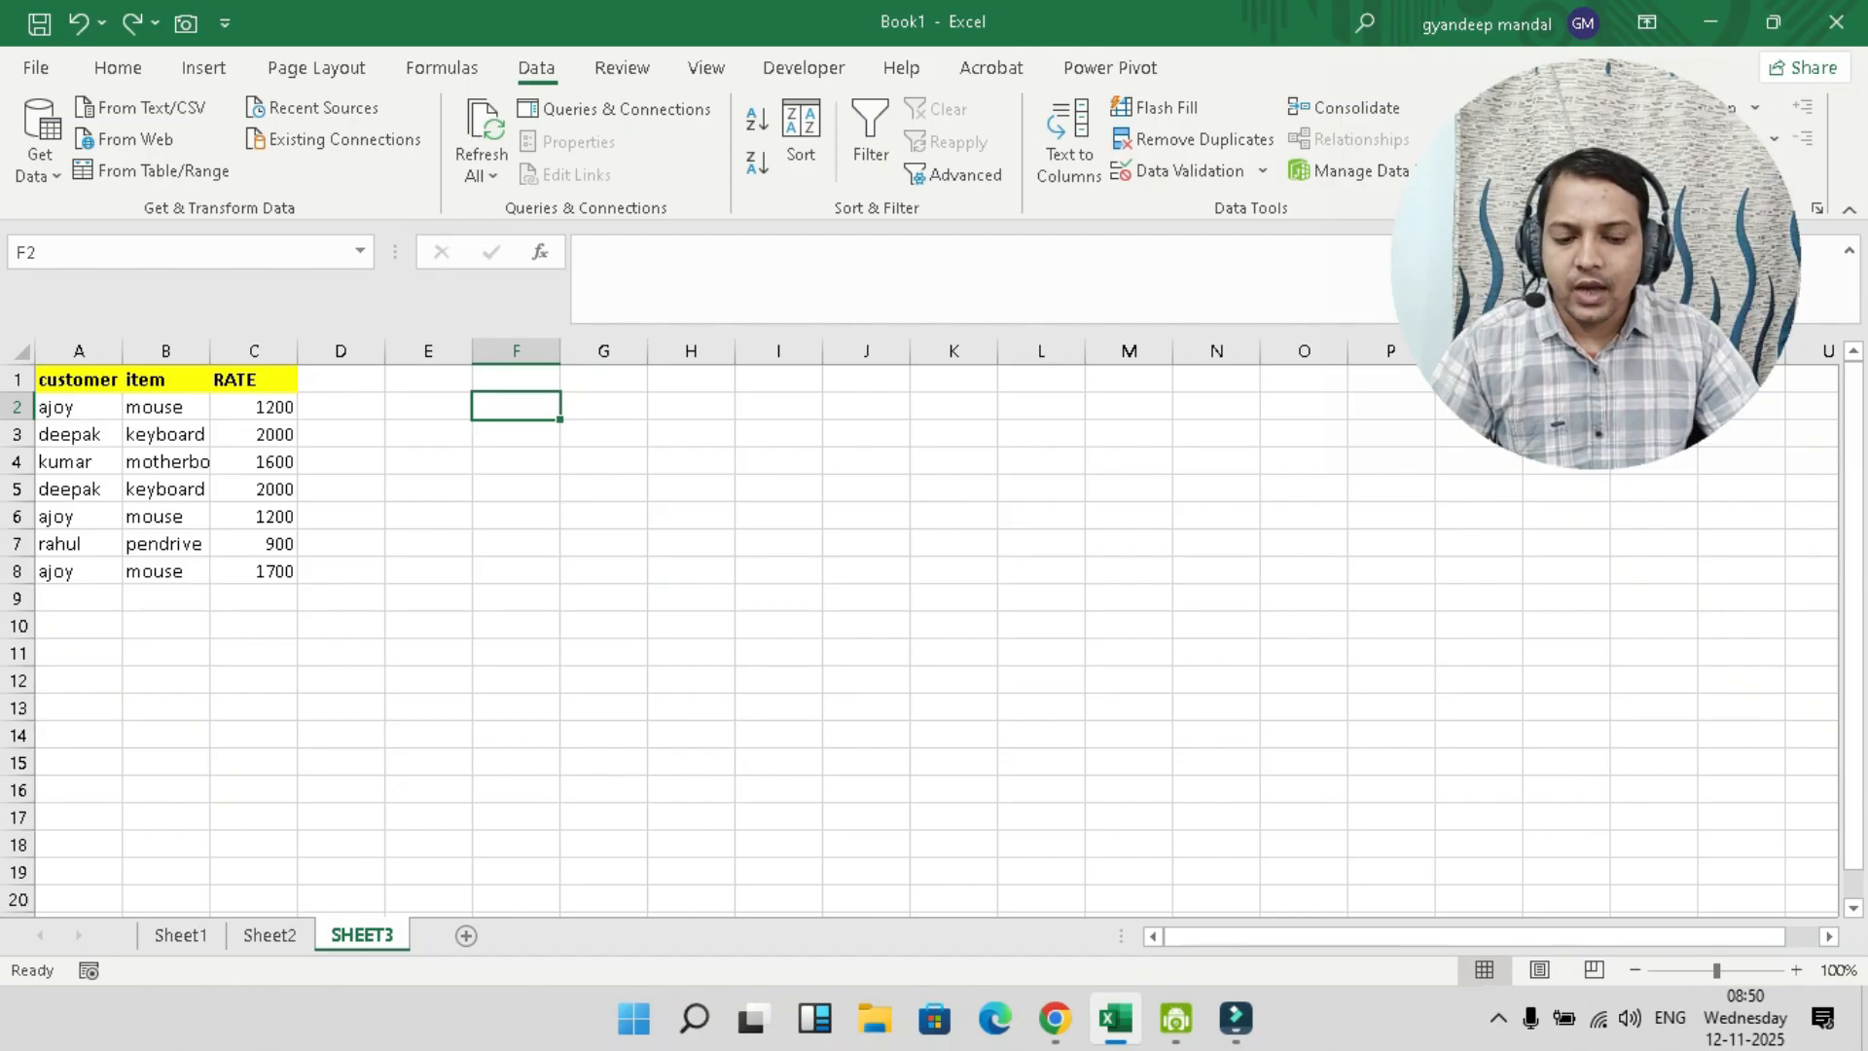
type("=con")
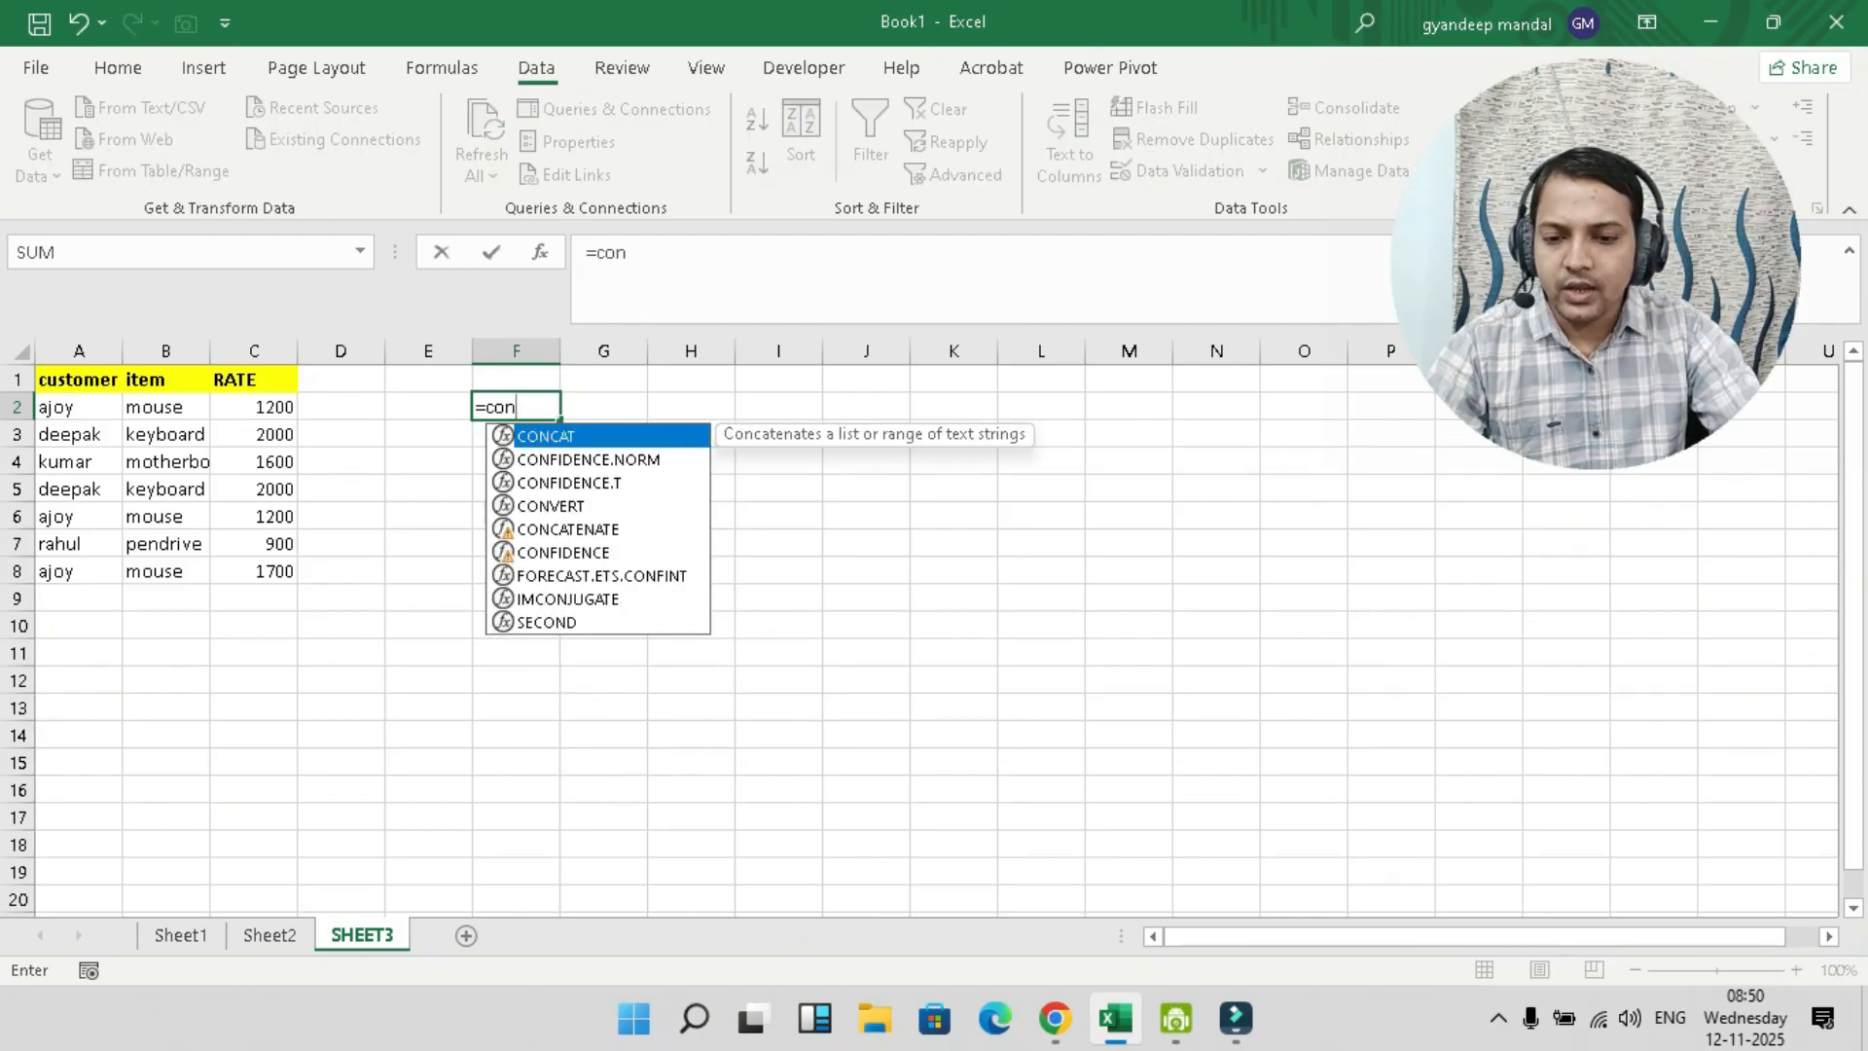
type("cat(")
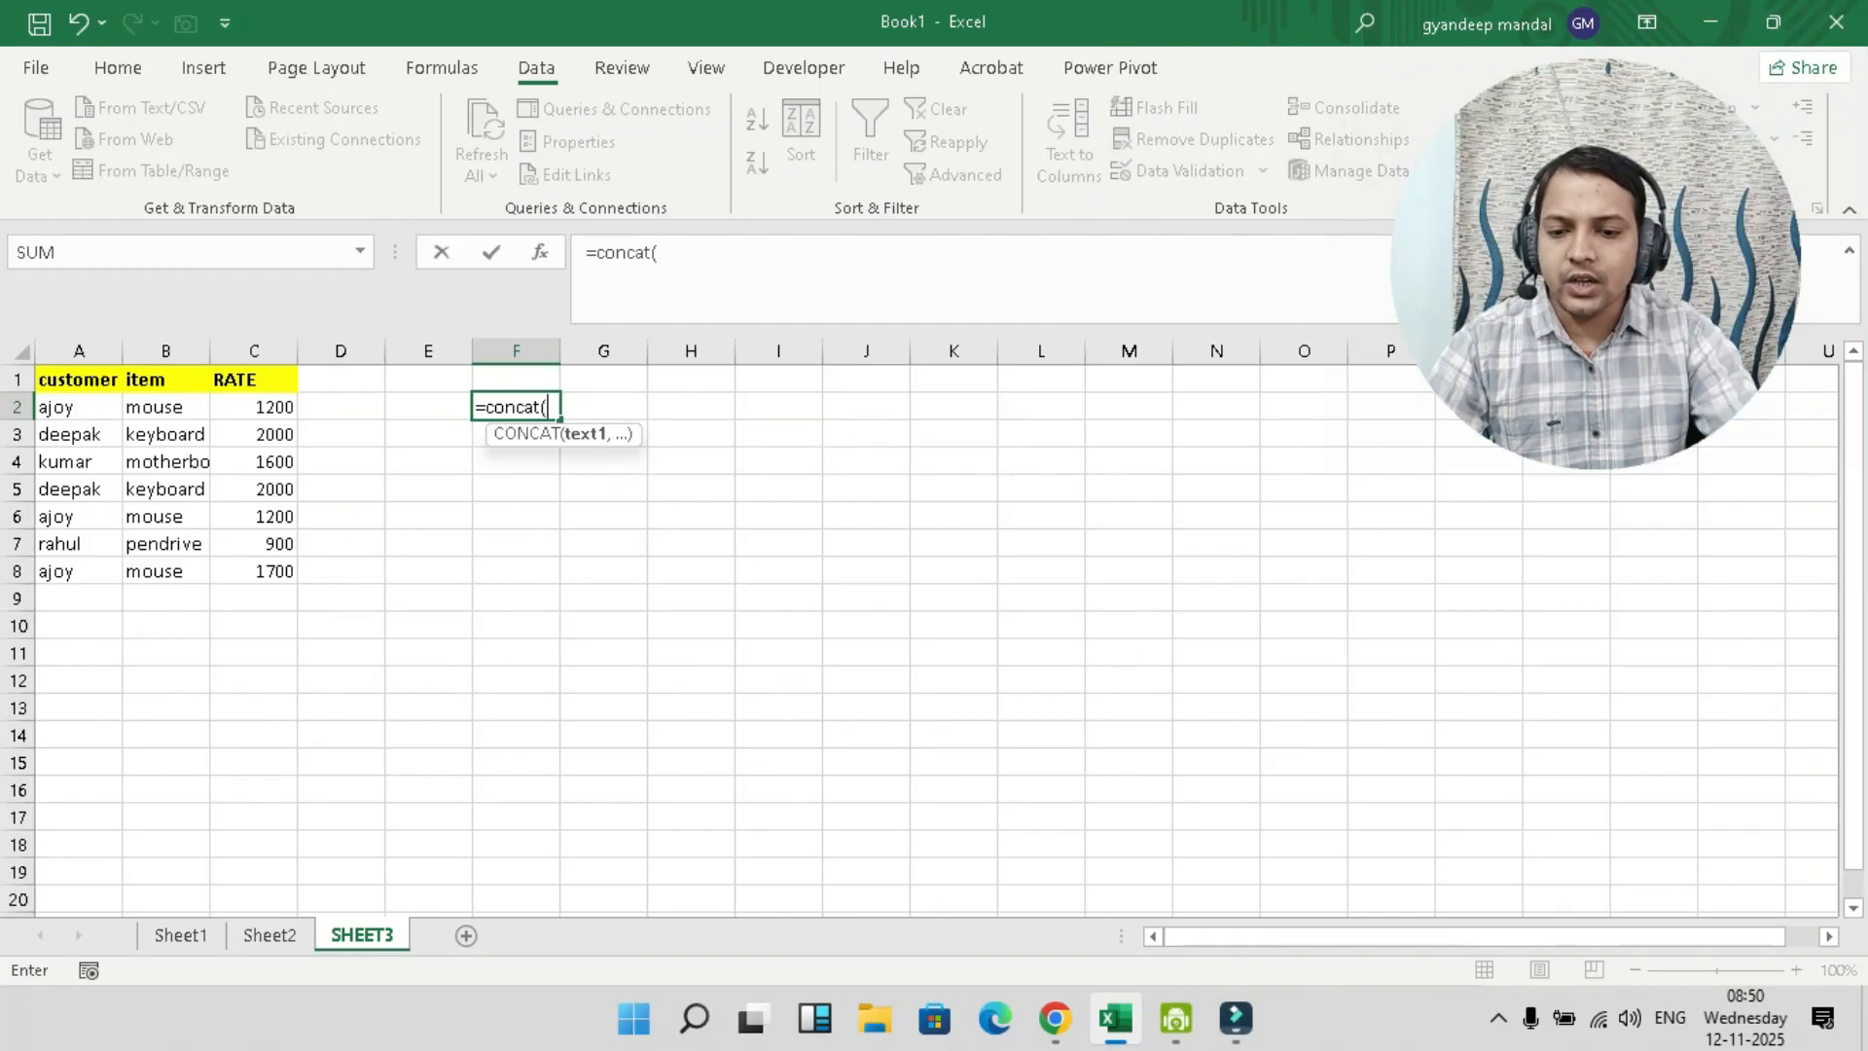
left_click_drag(79, 406, 254, 407)
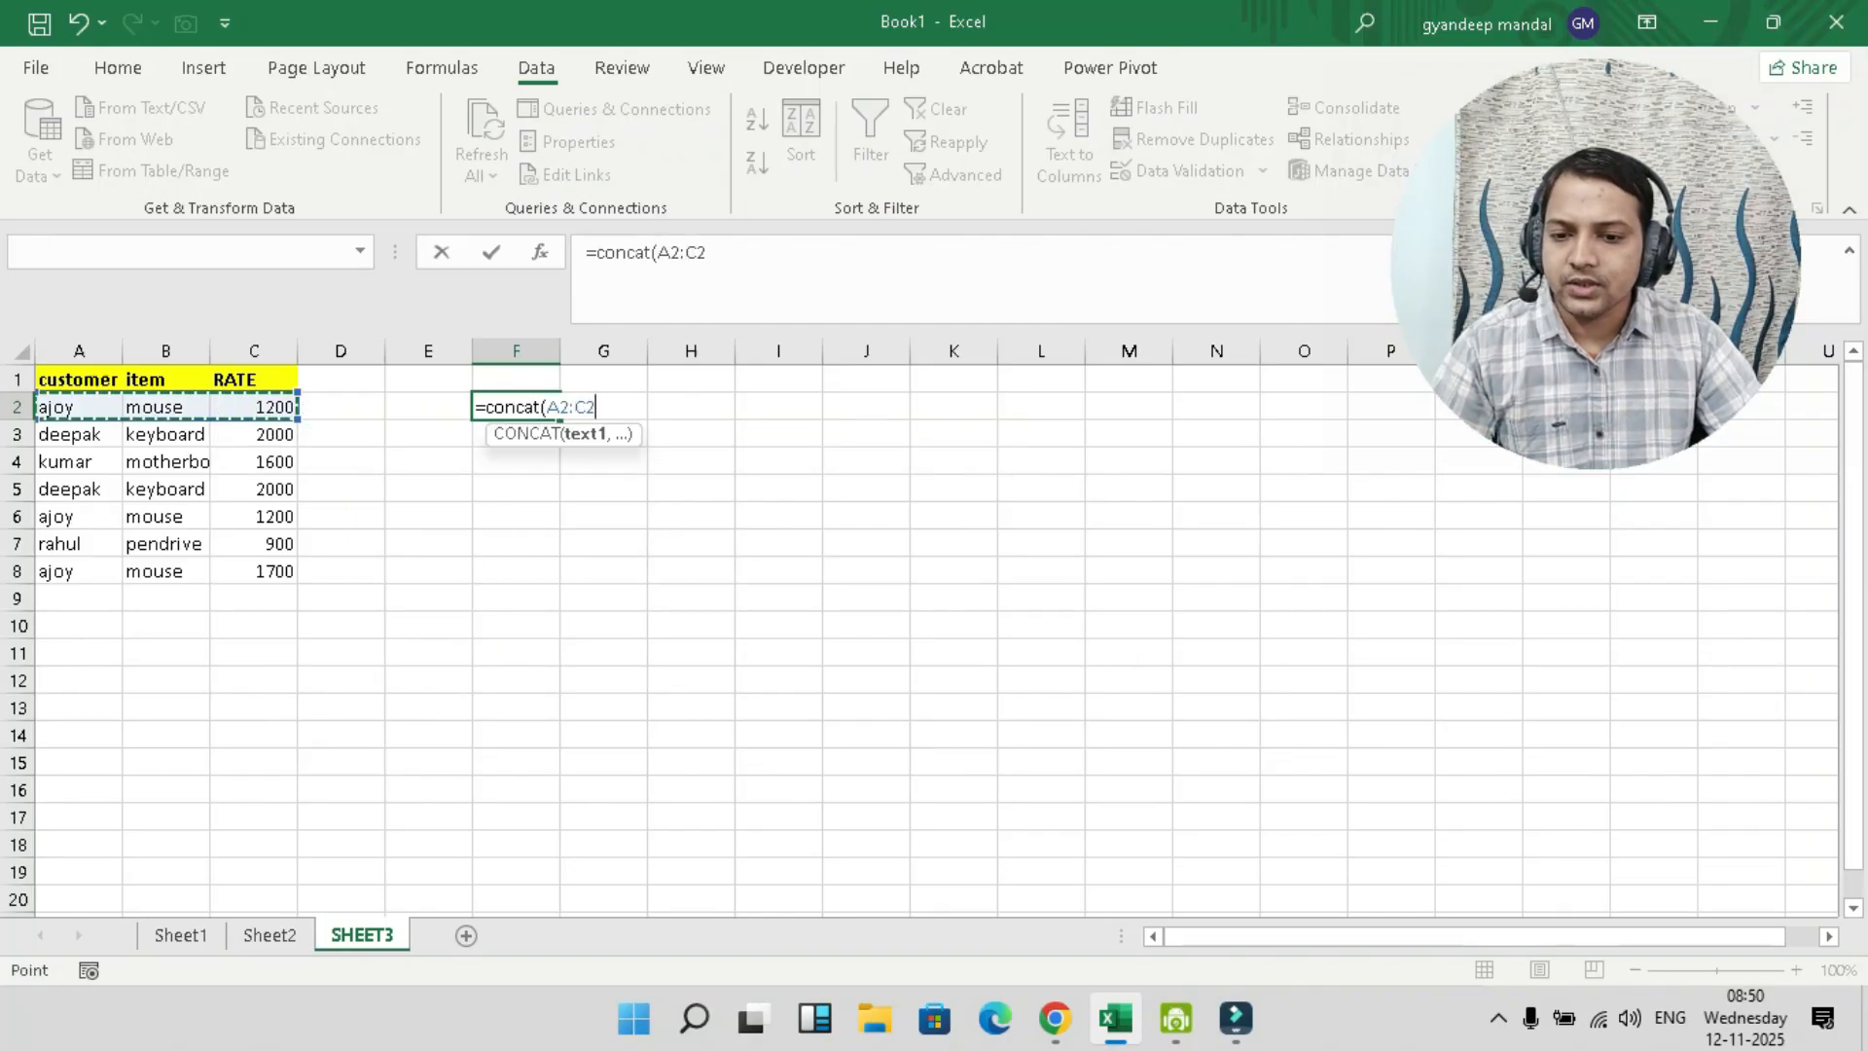
type(")")
key("Return")
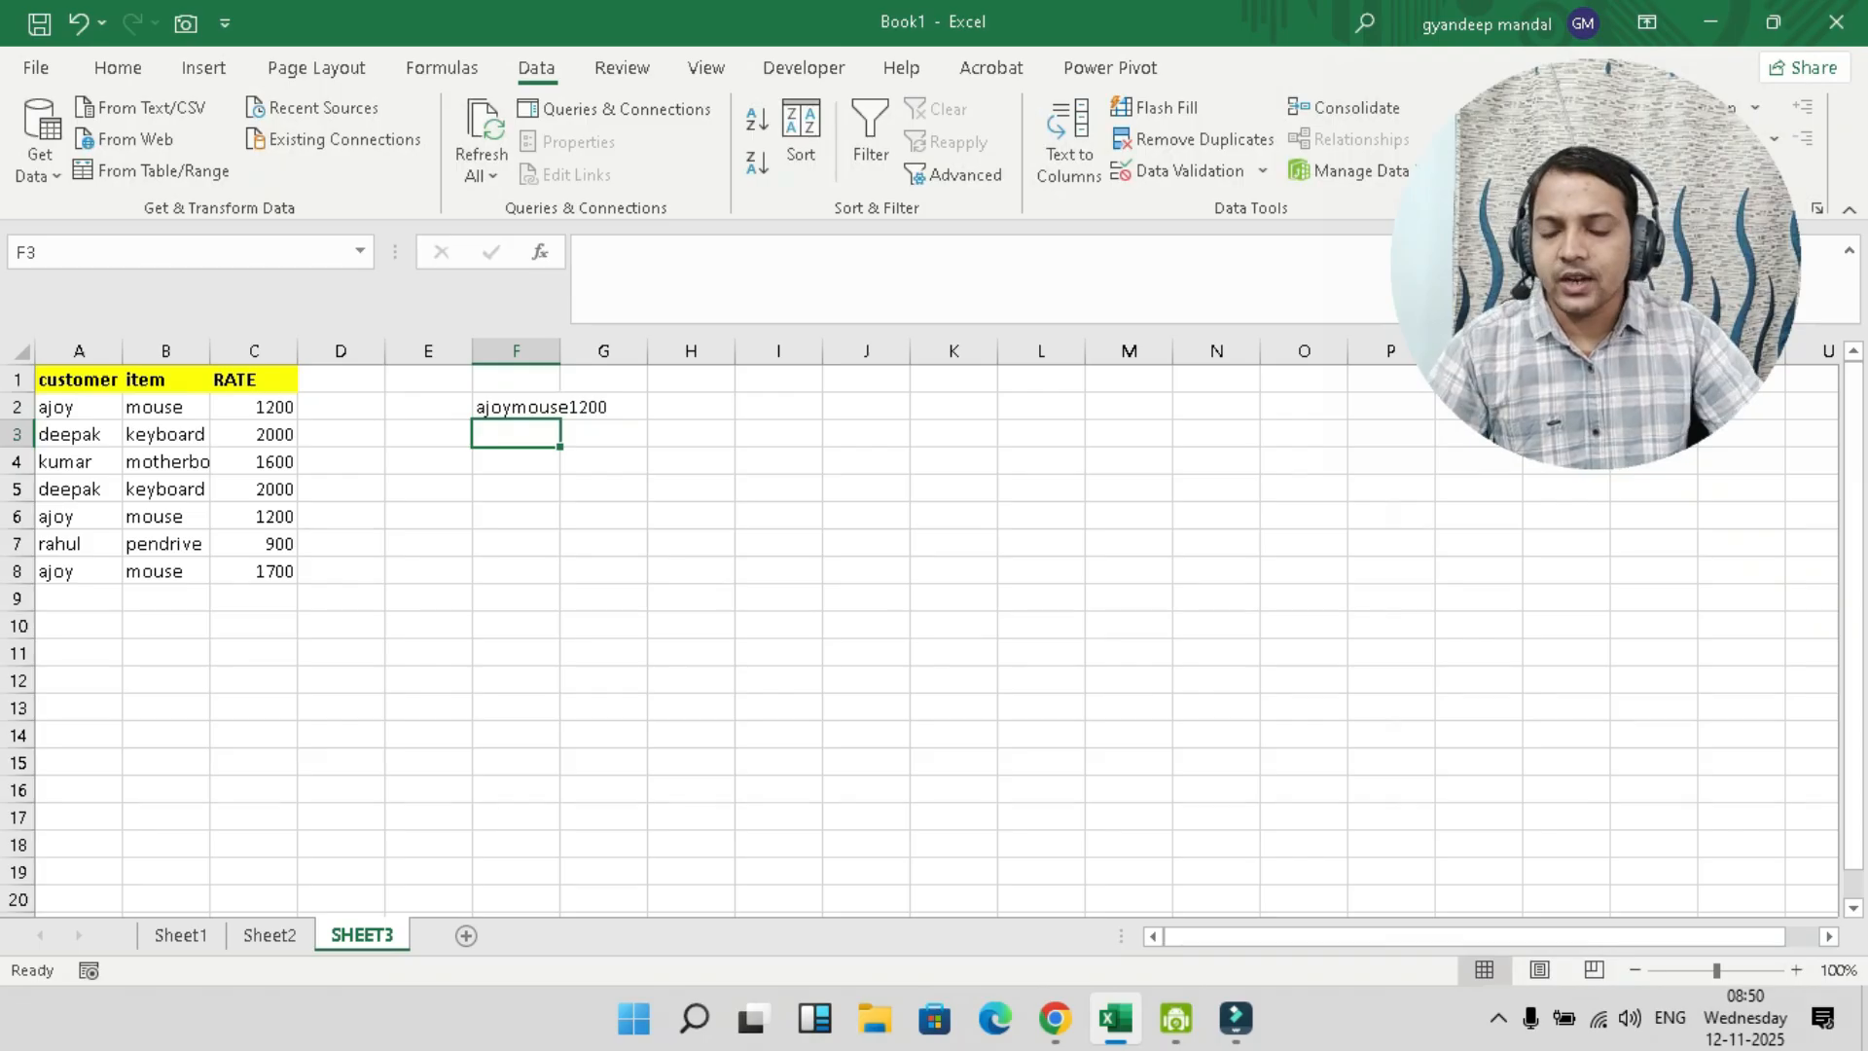
- Fill the CONCAT formula from F2 down to F8 and widen column F to fit the combined values
left_click_drag(561, 350, 637, 351)
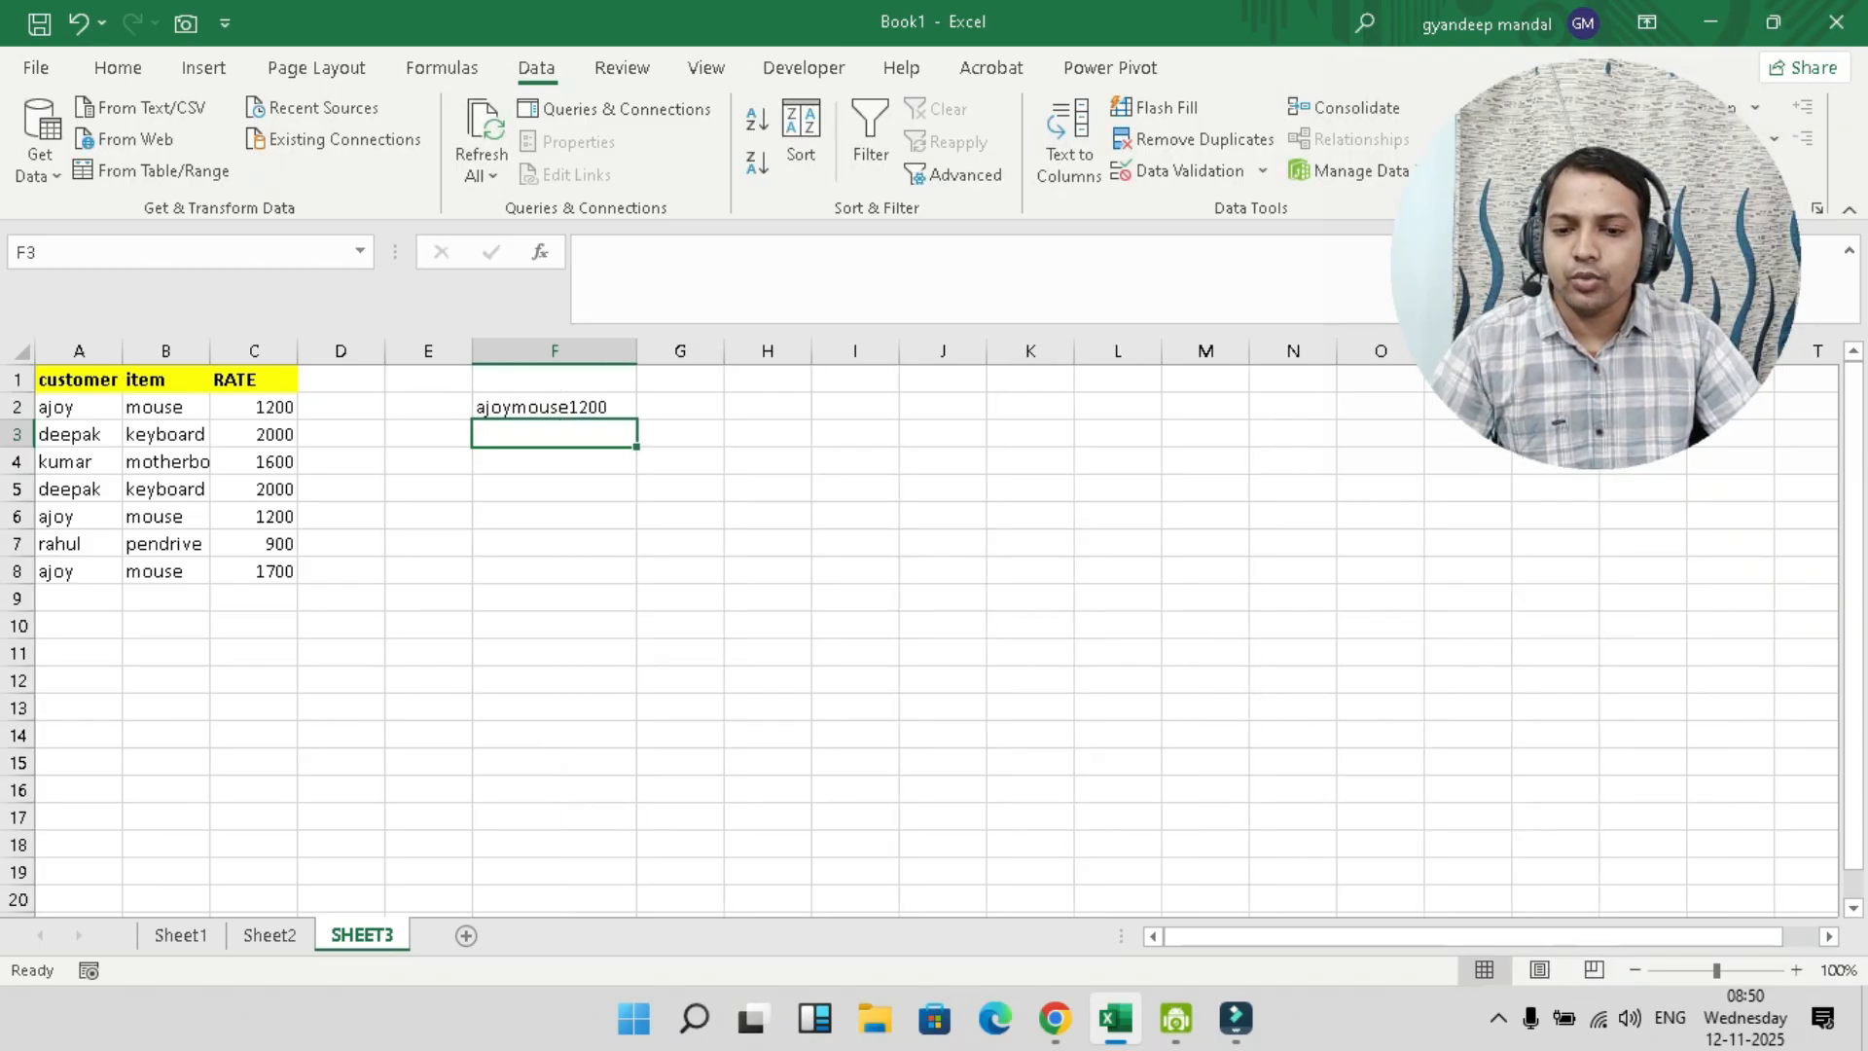
left_click(555, 407)
left_click_drag(636, 419, 637, 583)
double_click(638, 351)
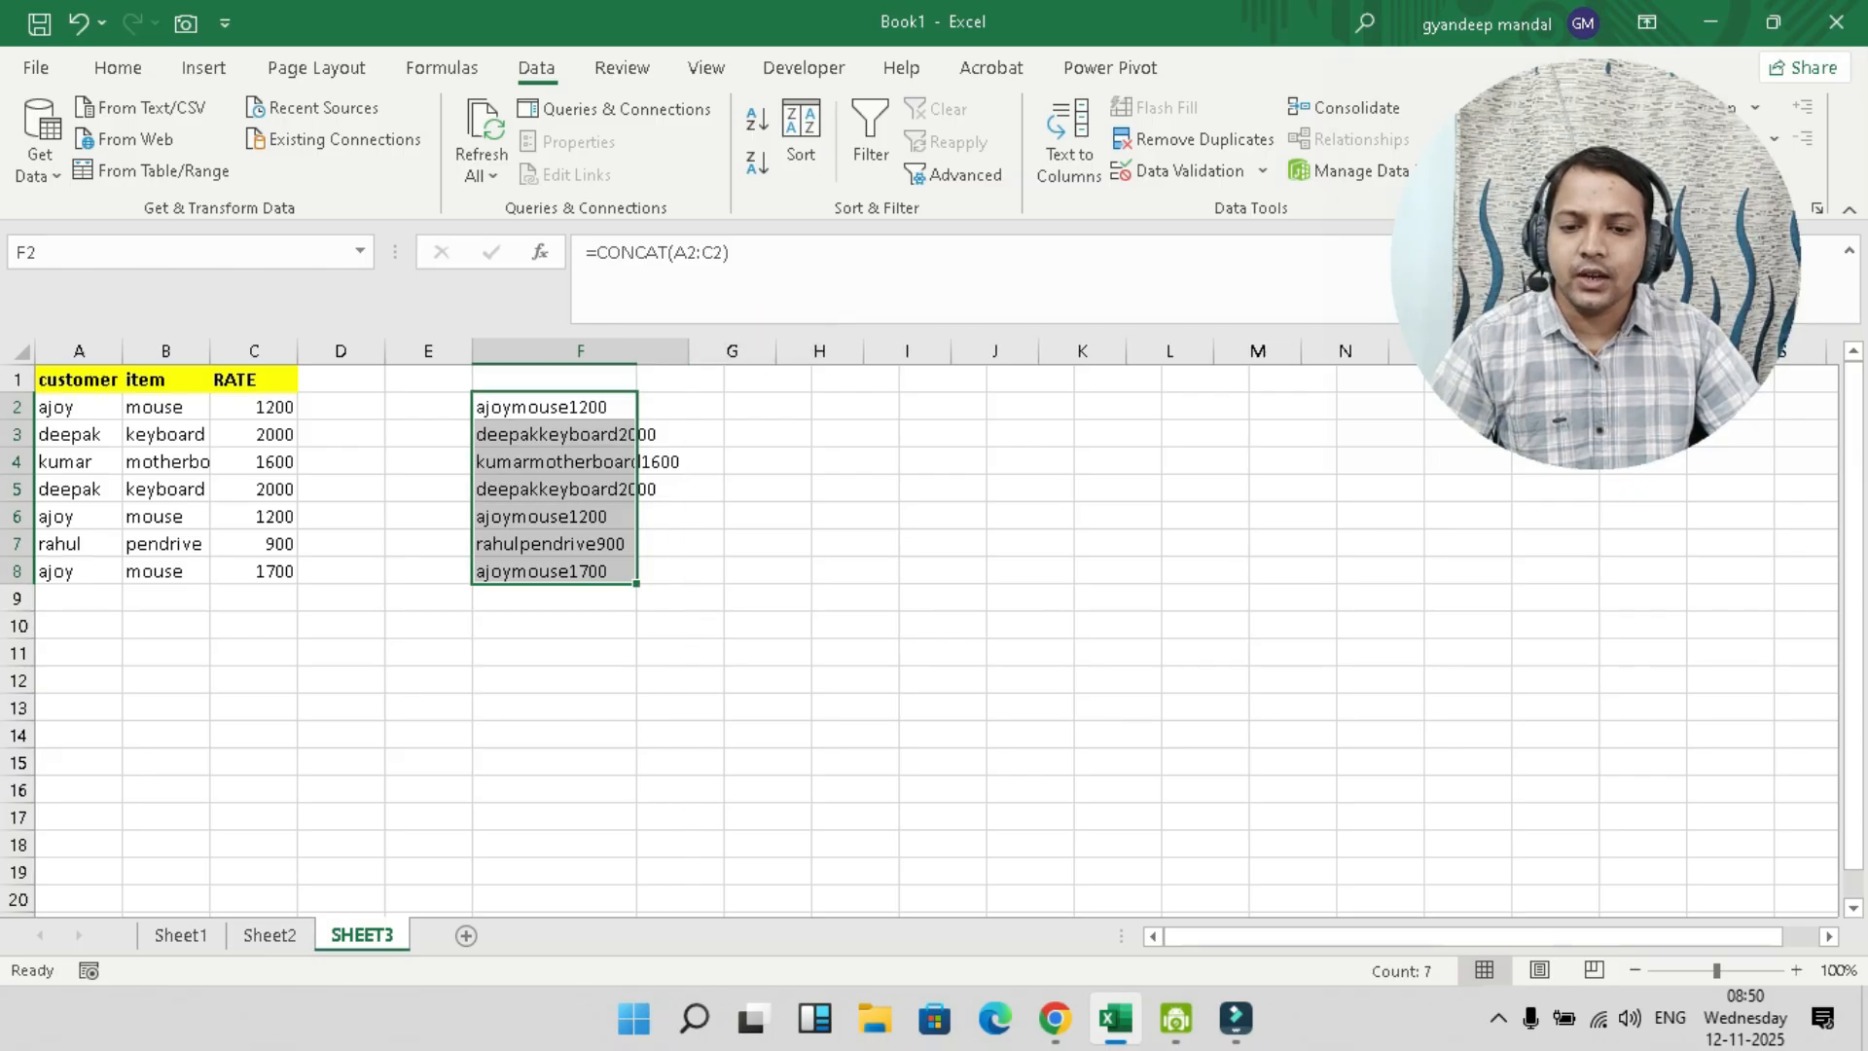
- Start a FILTER formula in H2 with the records in A2:C8 as its array
left_click(820, 407)
type("=")
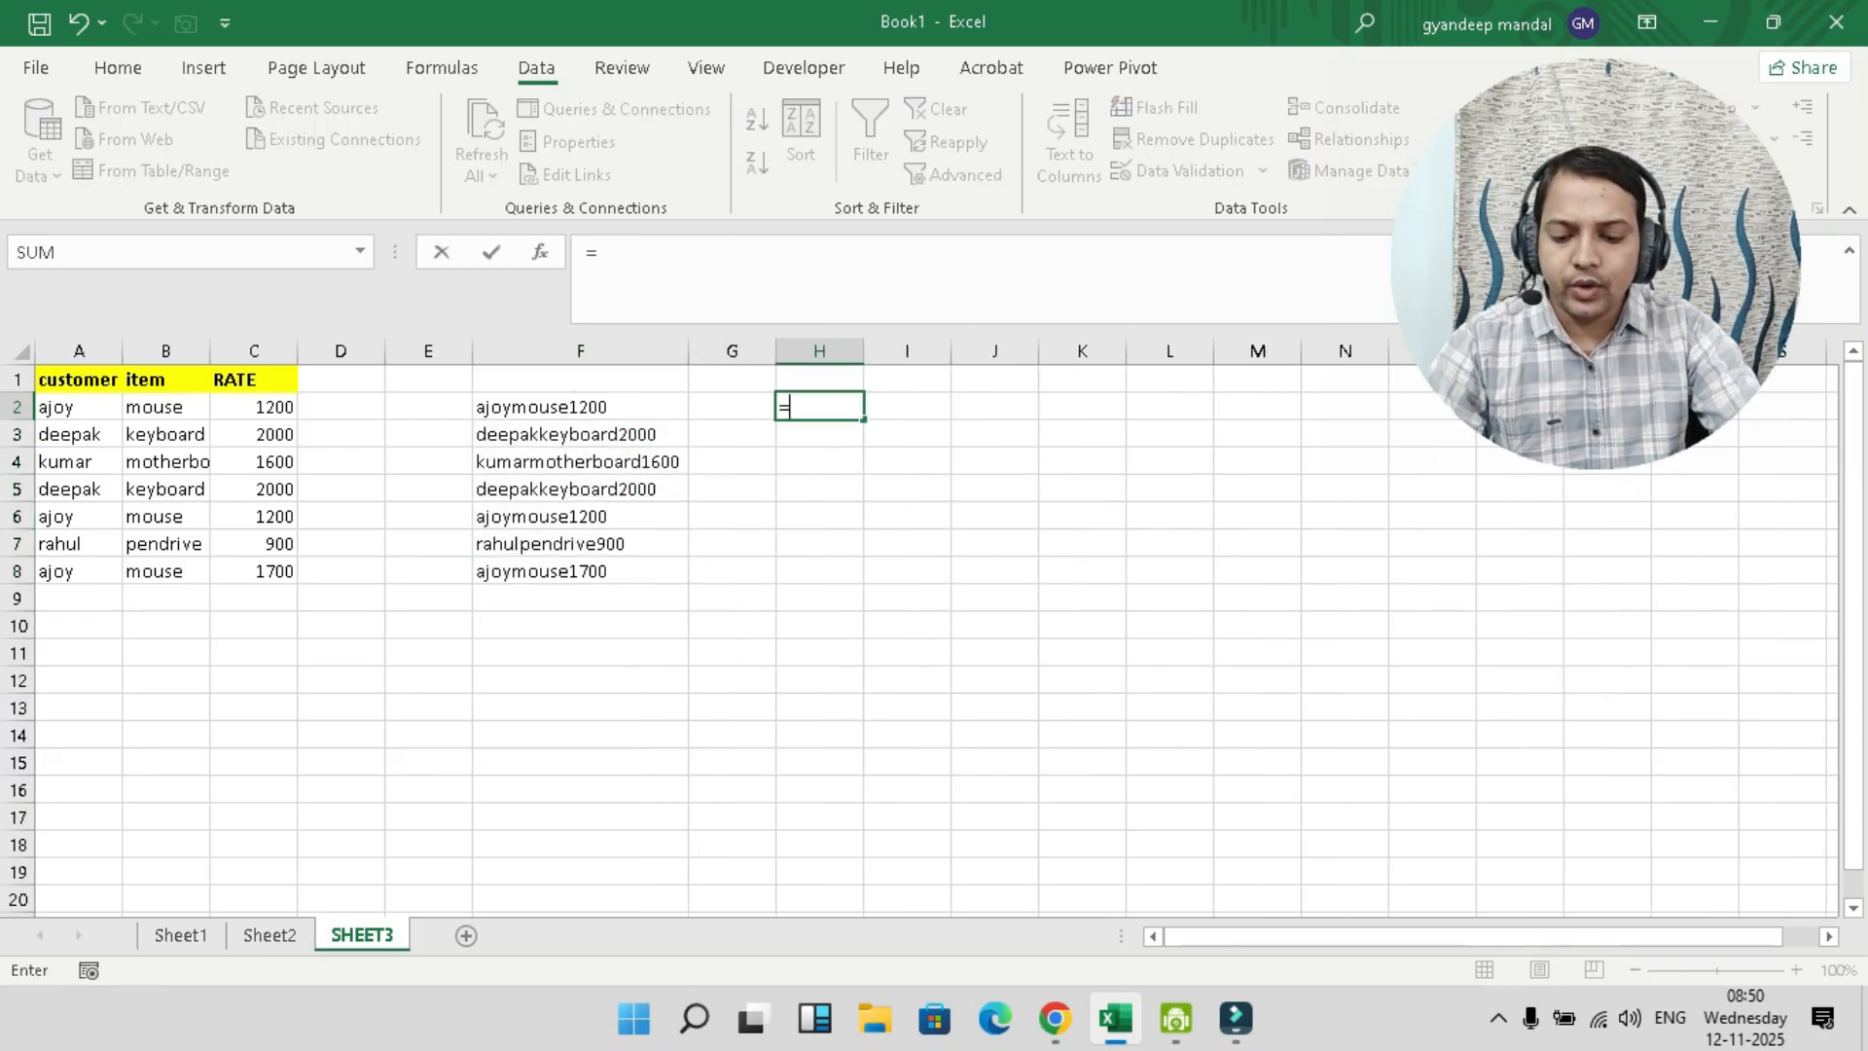
type("filter")
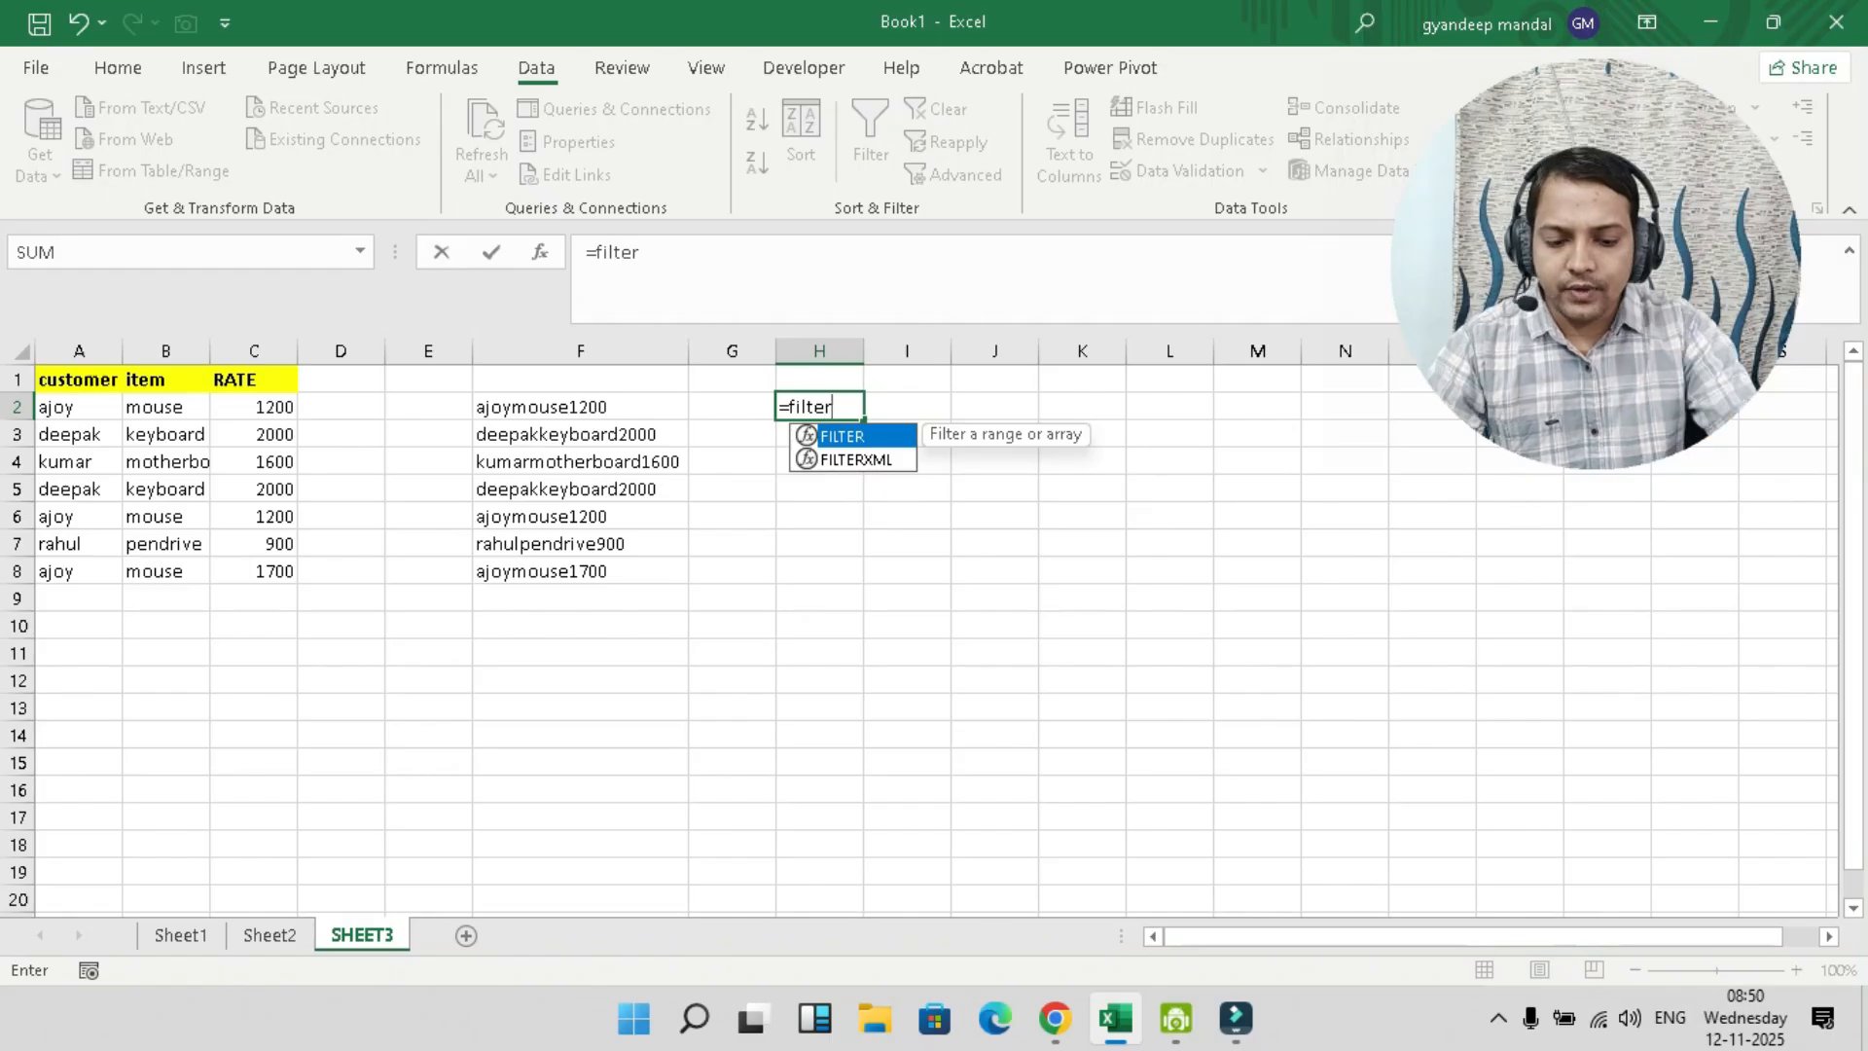
type("(")
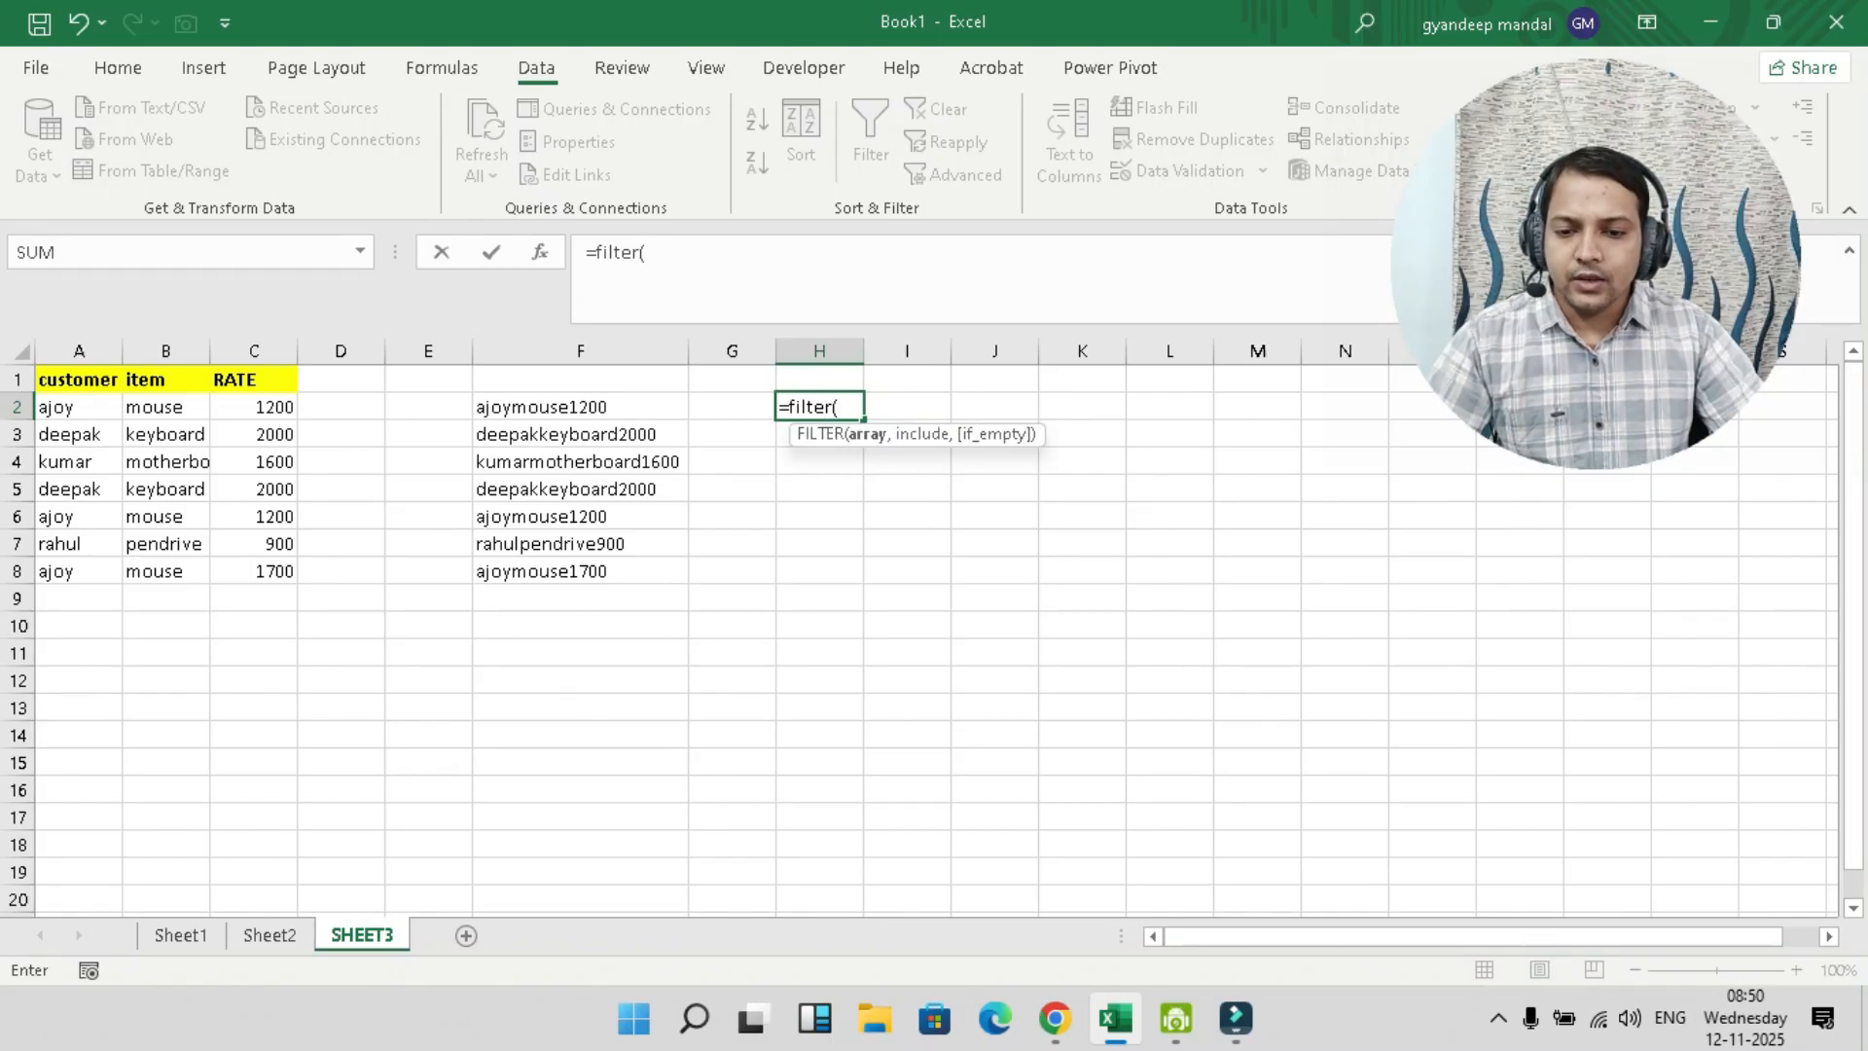
left_click_drag(55, 407, 282, 572)
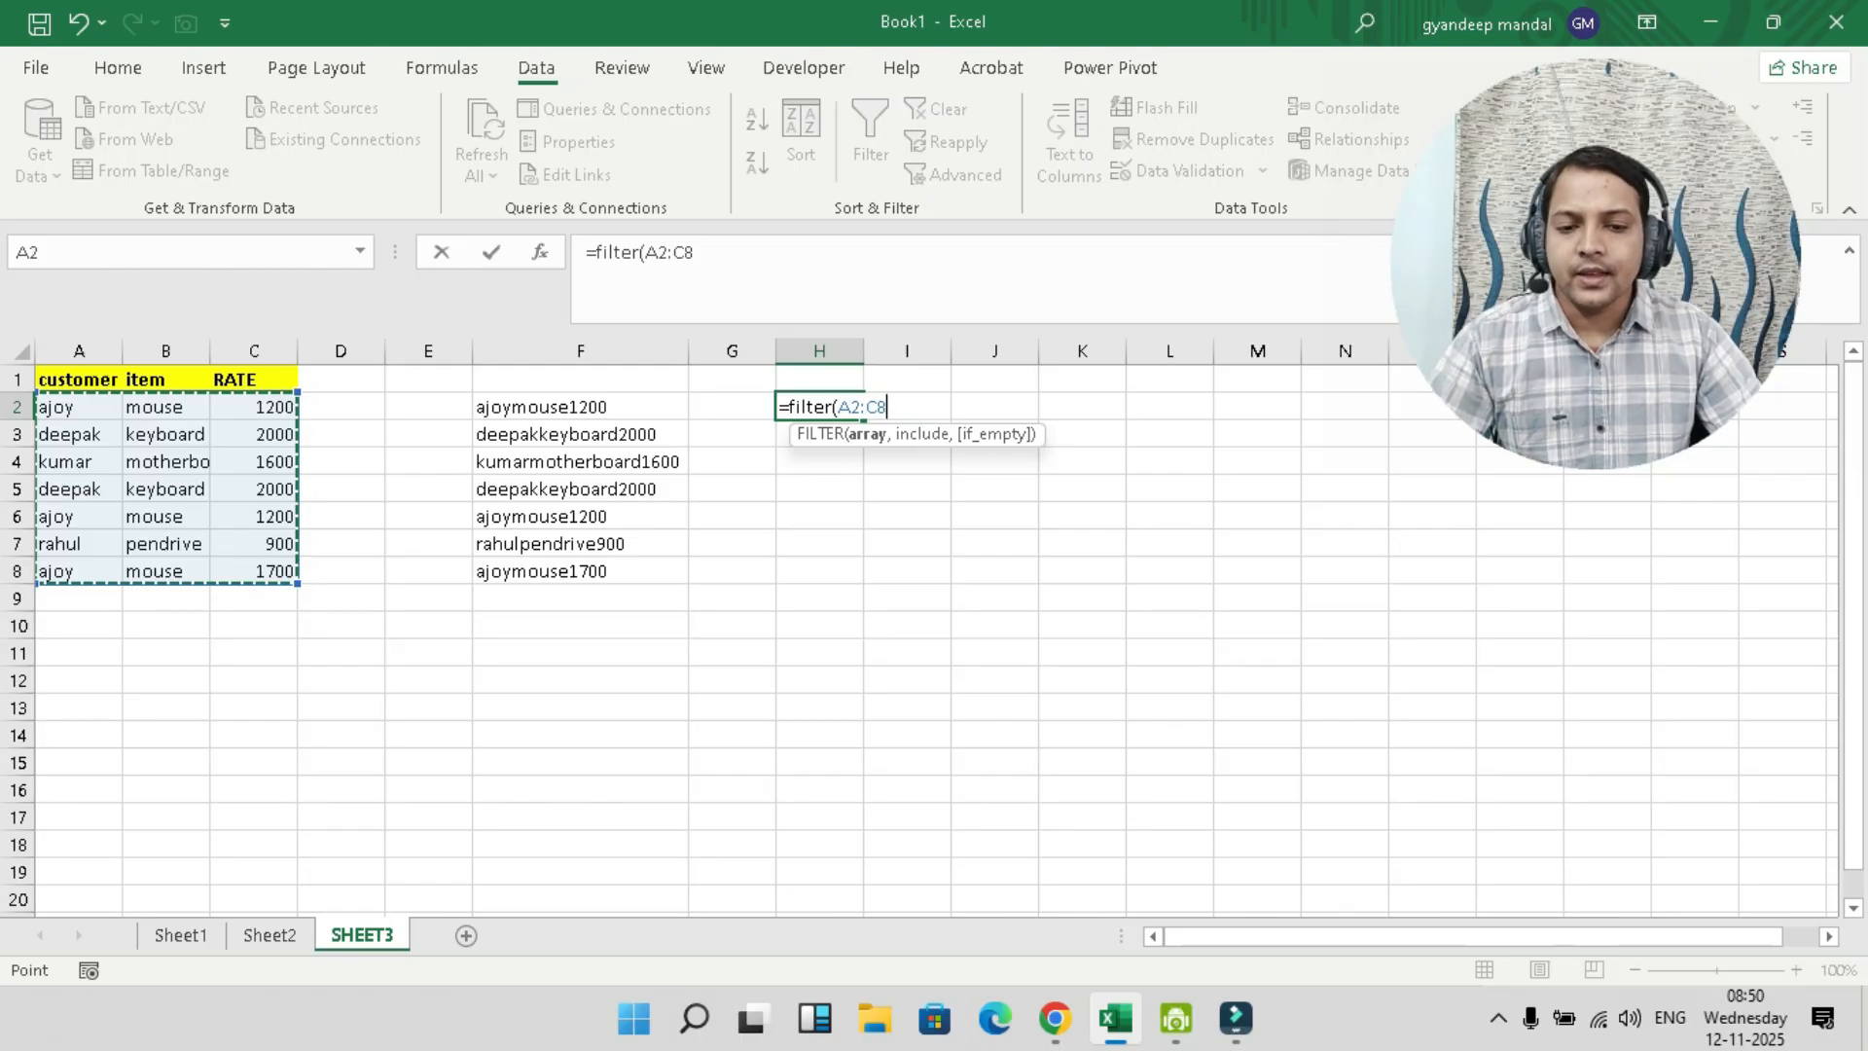
- Add COUNTIF to the FILTER formula's include argument, with F2:F8 as both the range and the criteria
type(",cou")
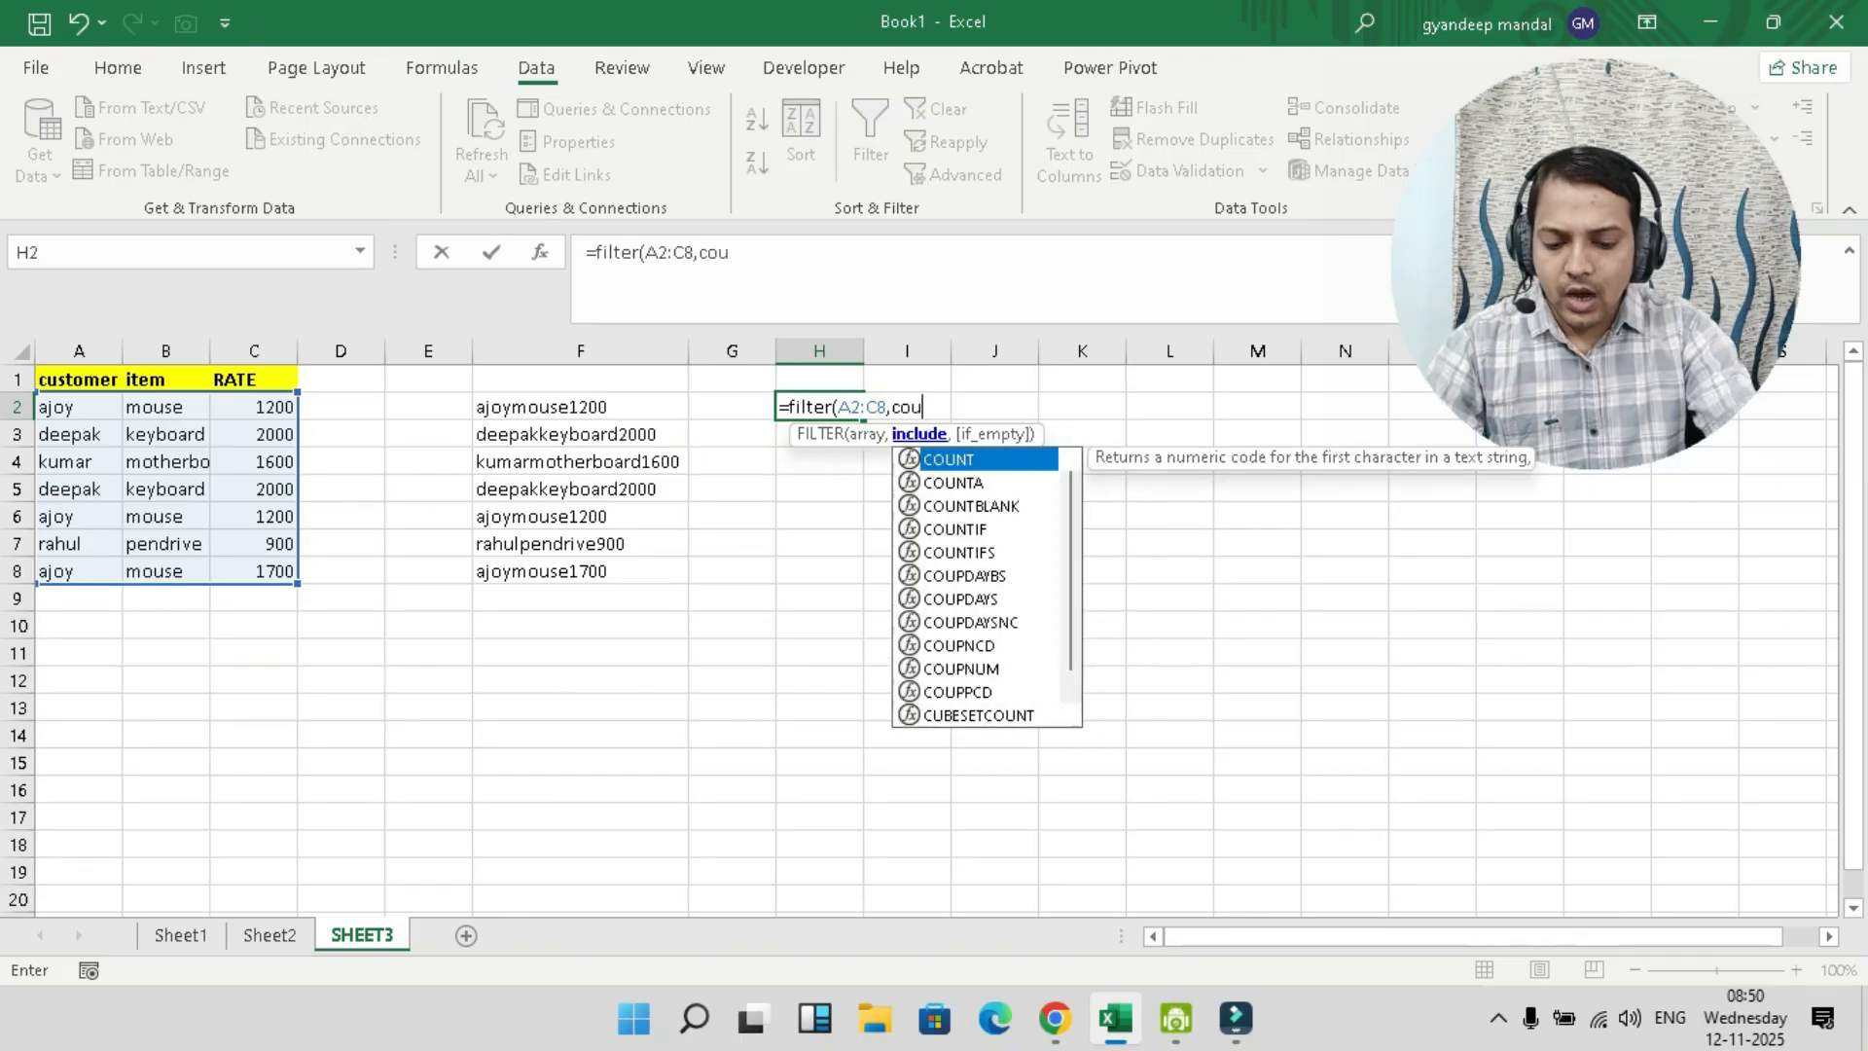
type("ntif(")
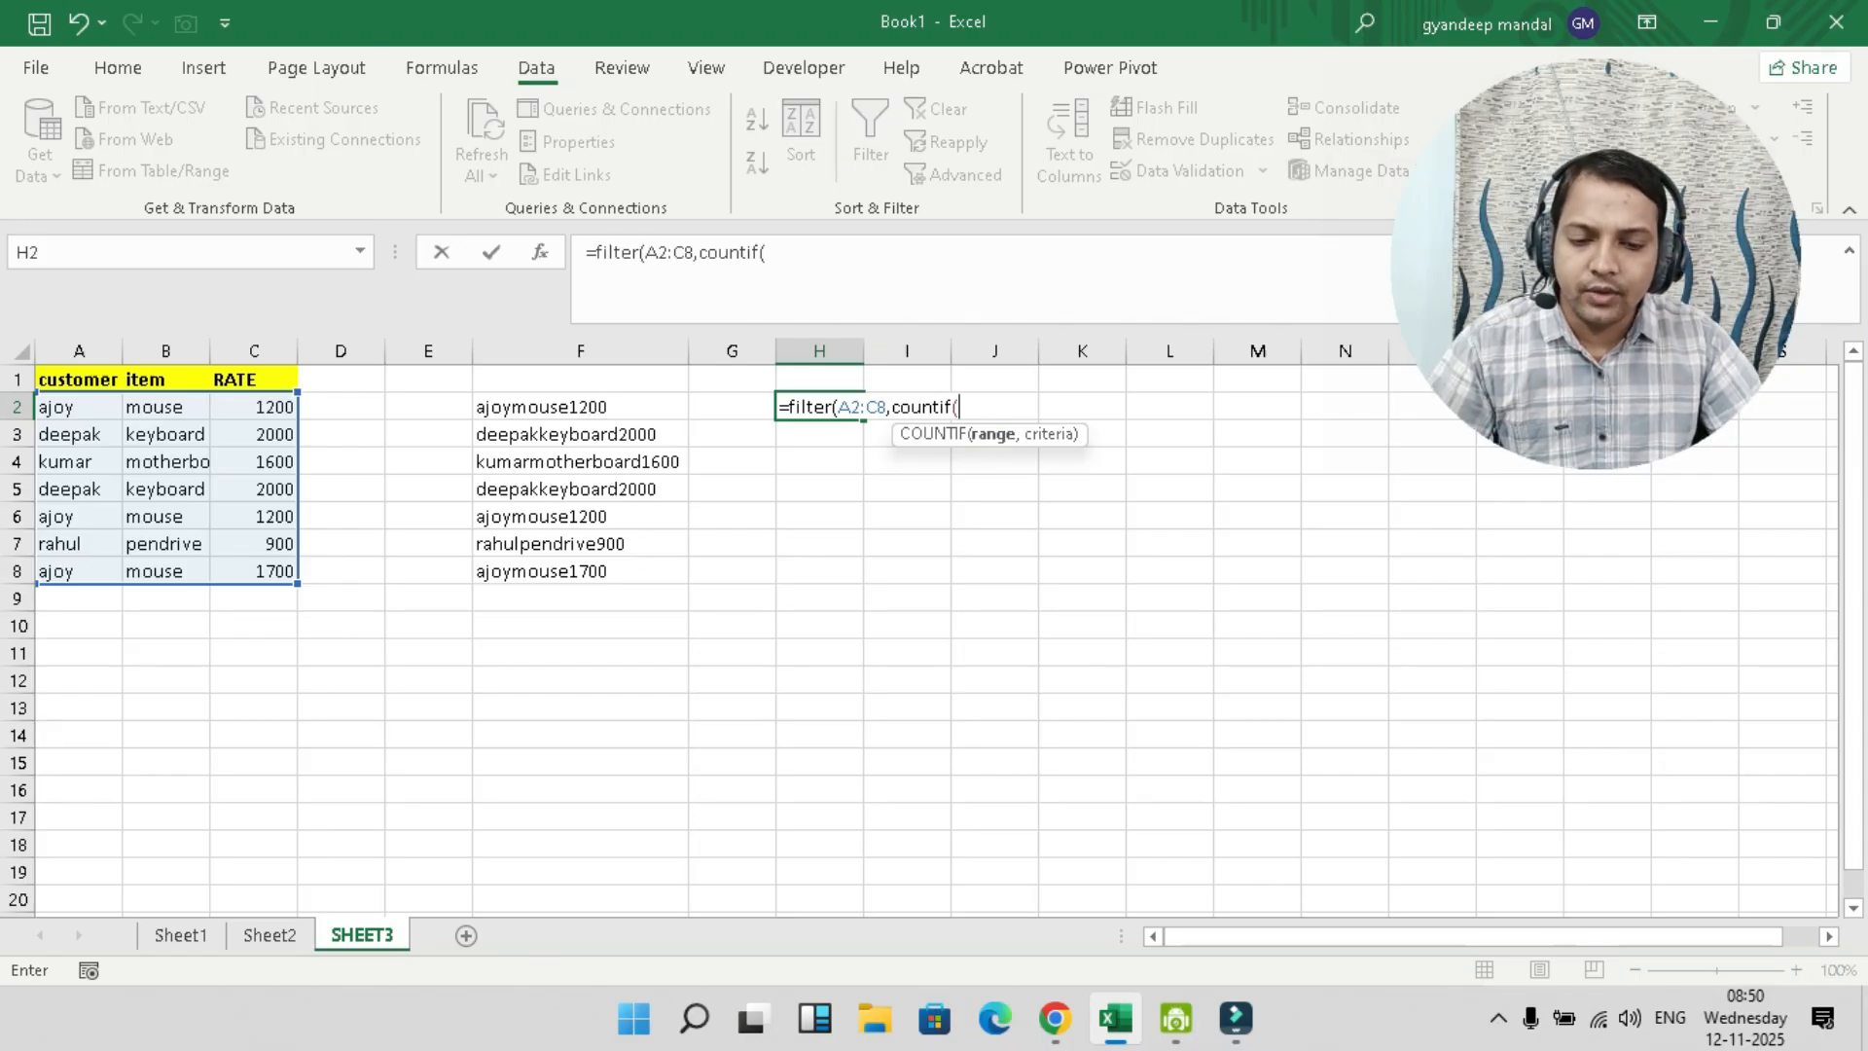
left_click_drag(671, 409, 672, 574)
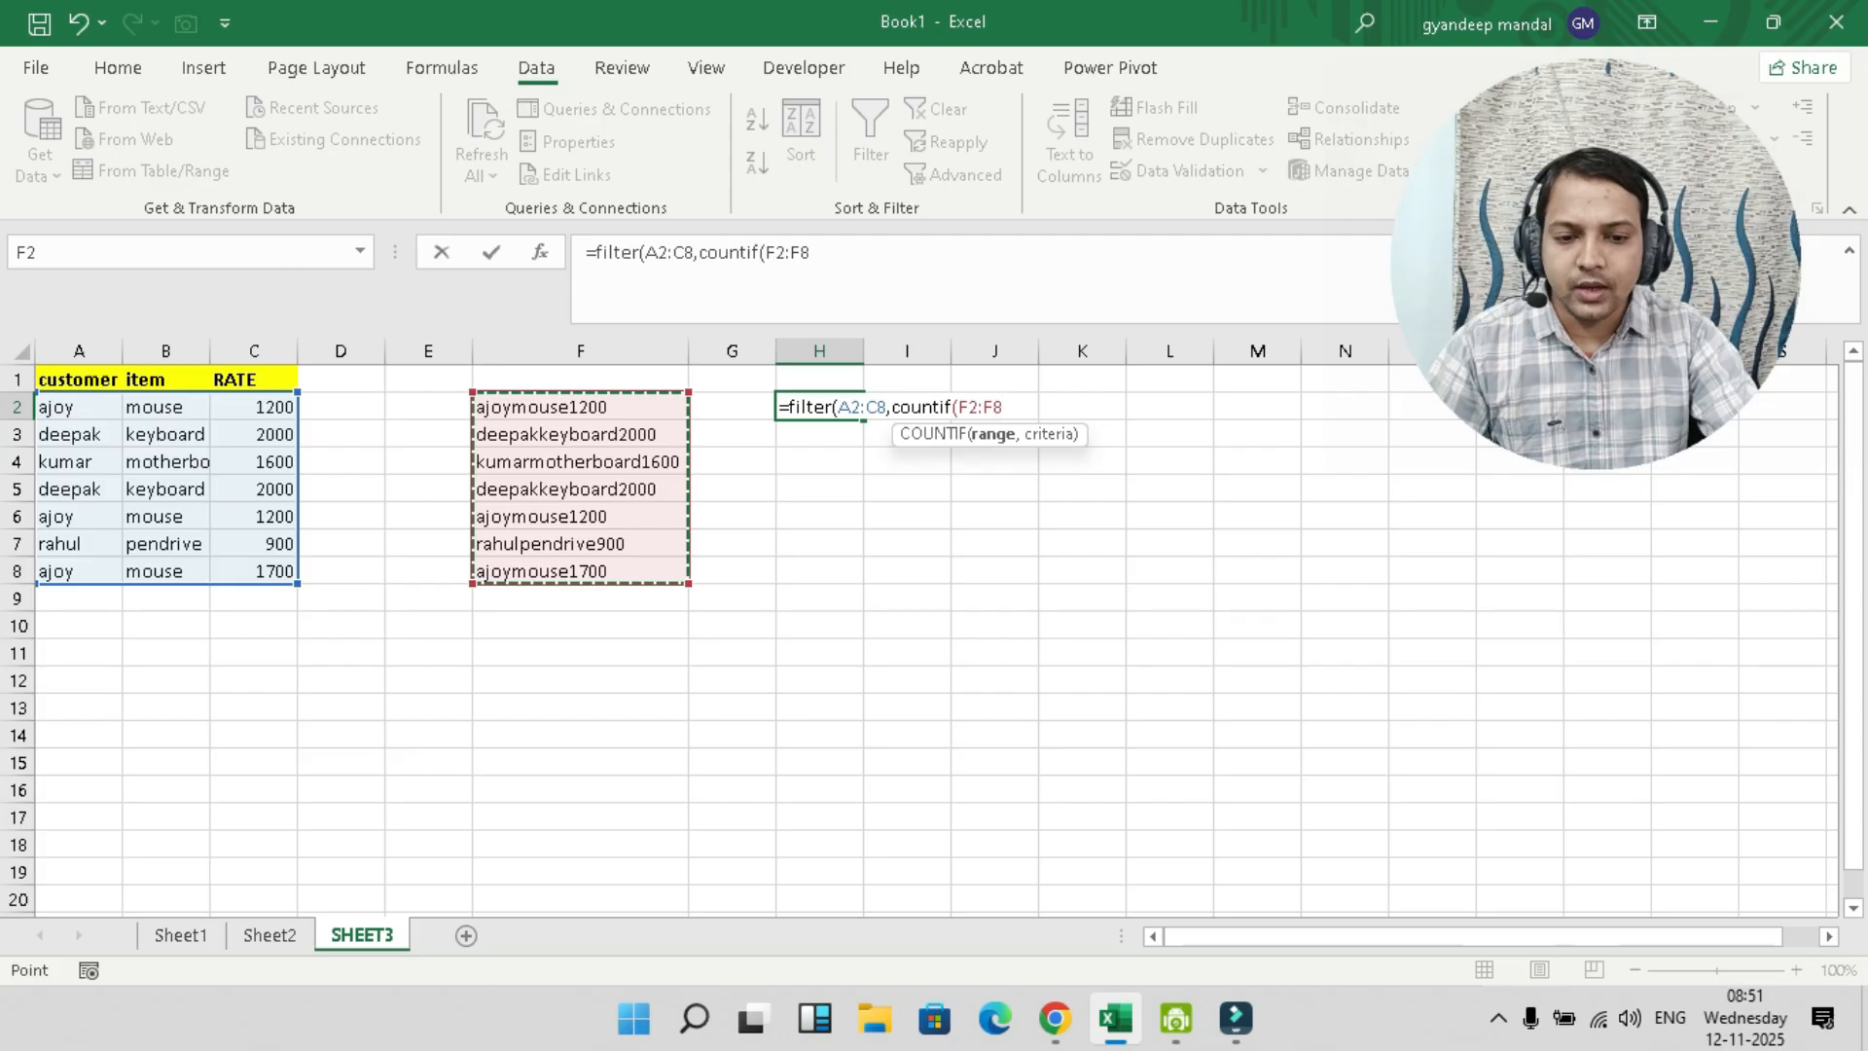
type(",")
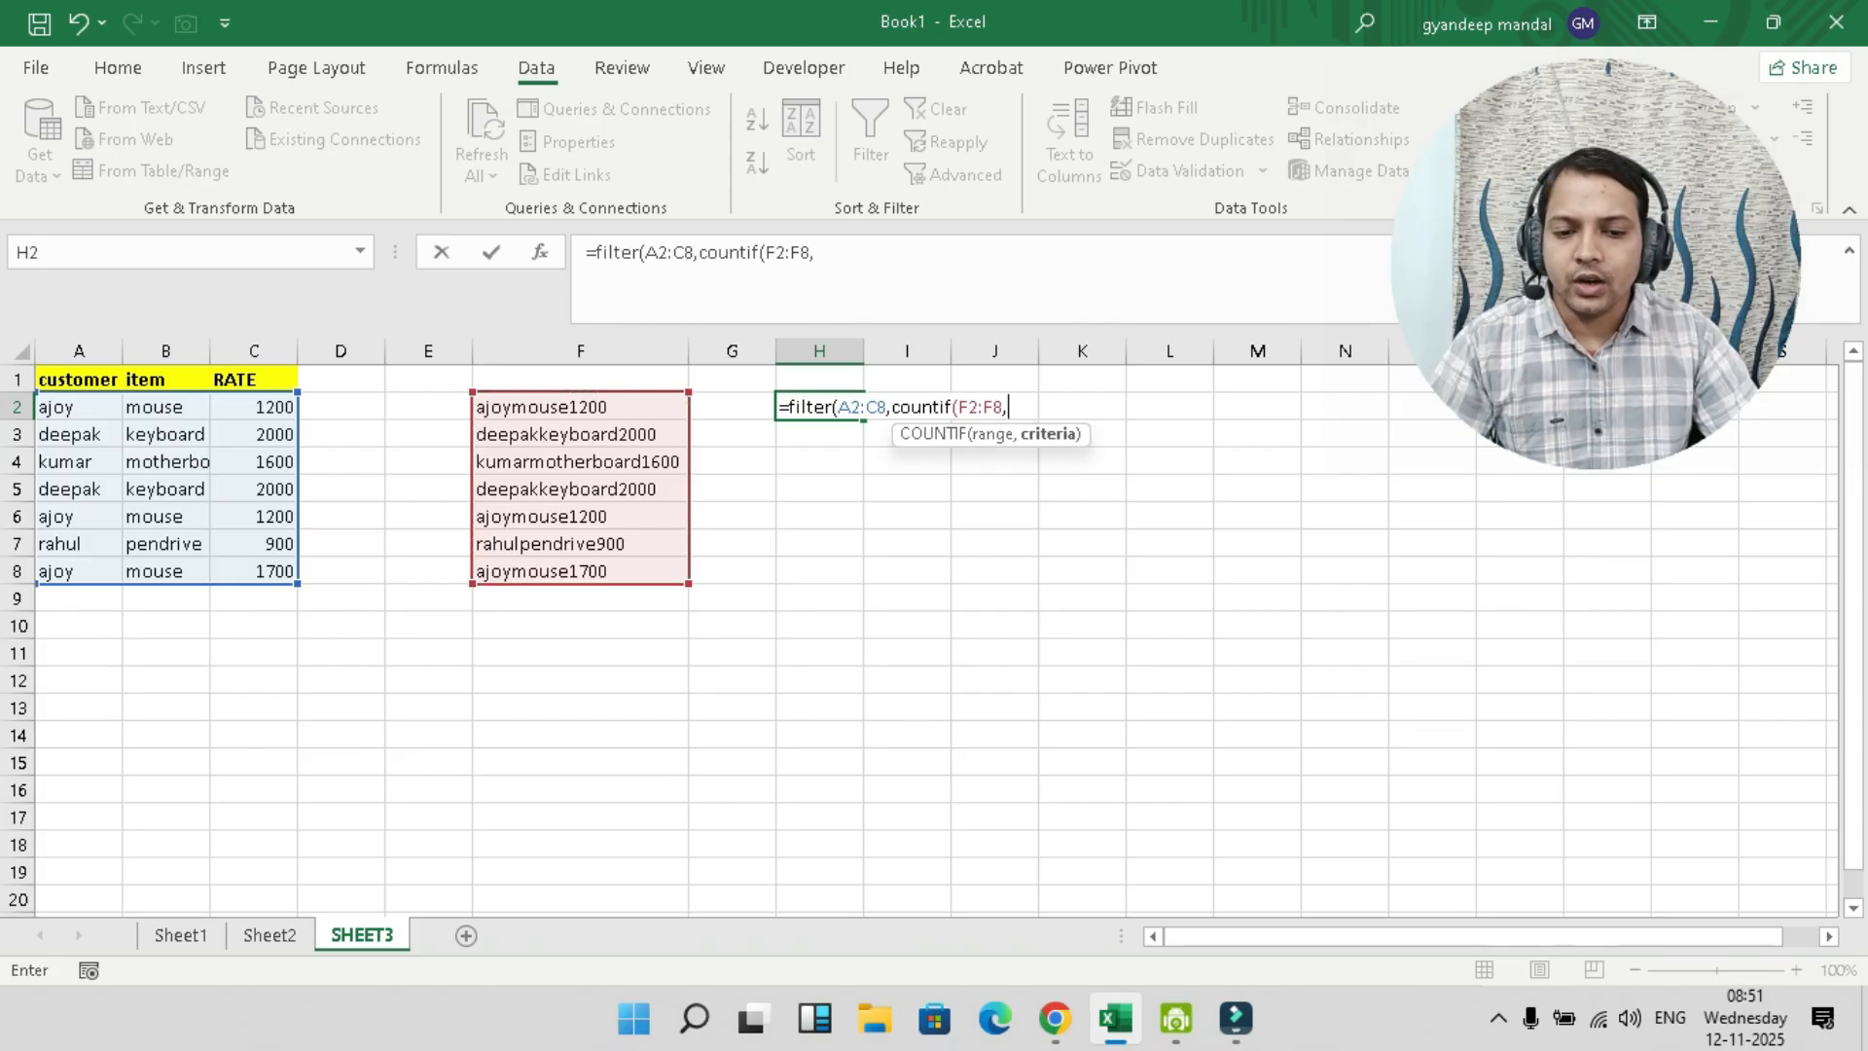
left_click(581, 407)
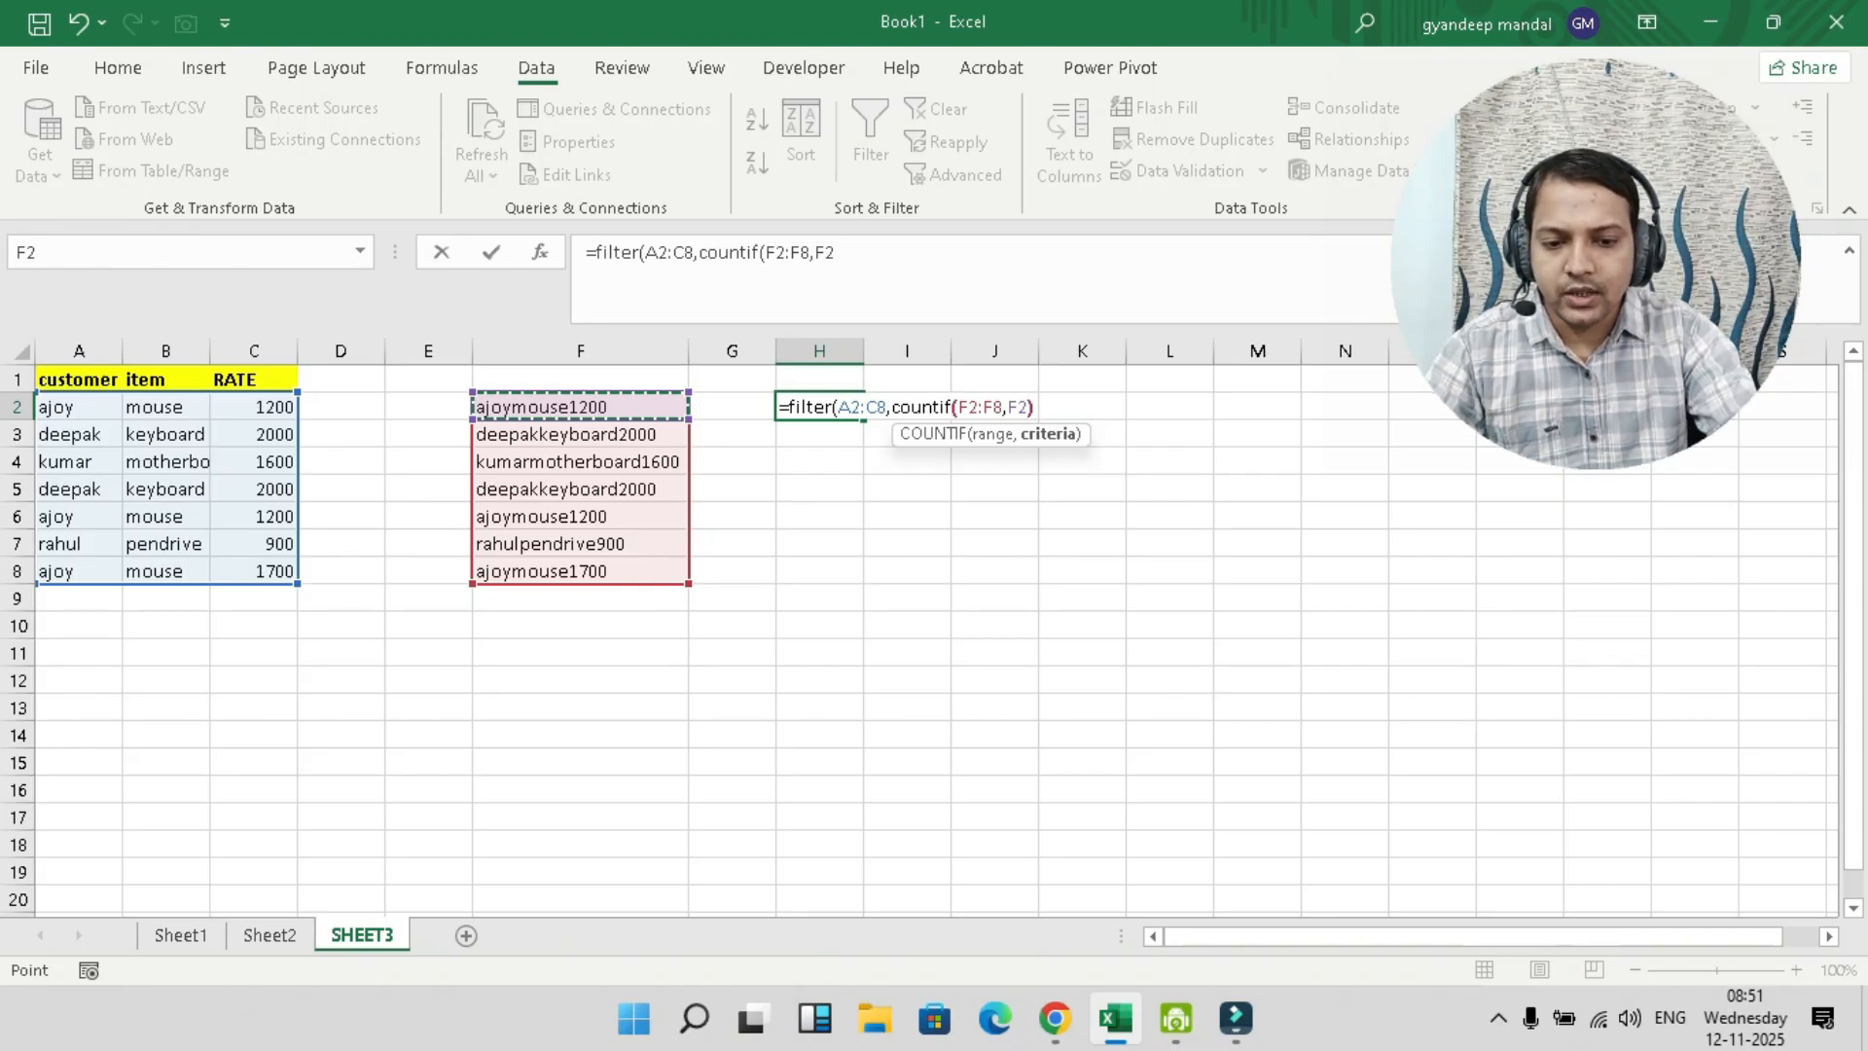
type(")")
key("BackSpace")
key("BackSpace")
key("BackSpace")
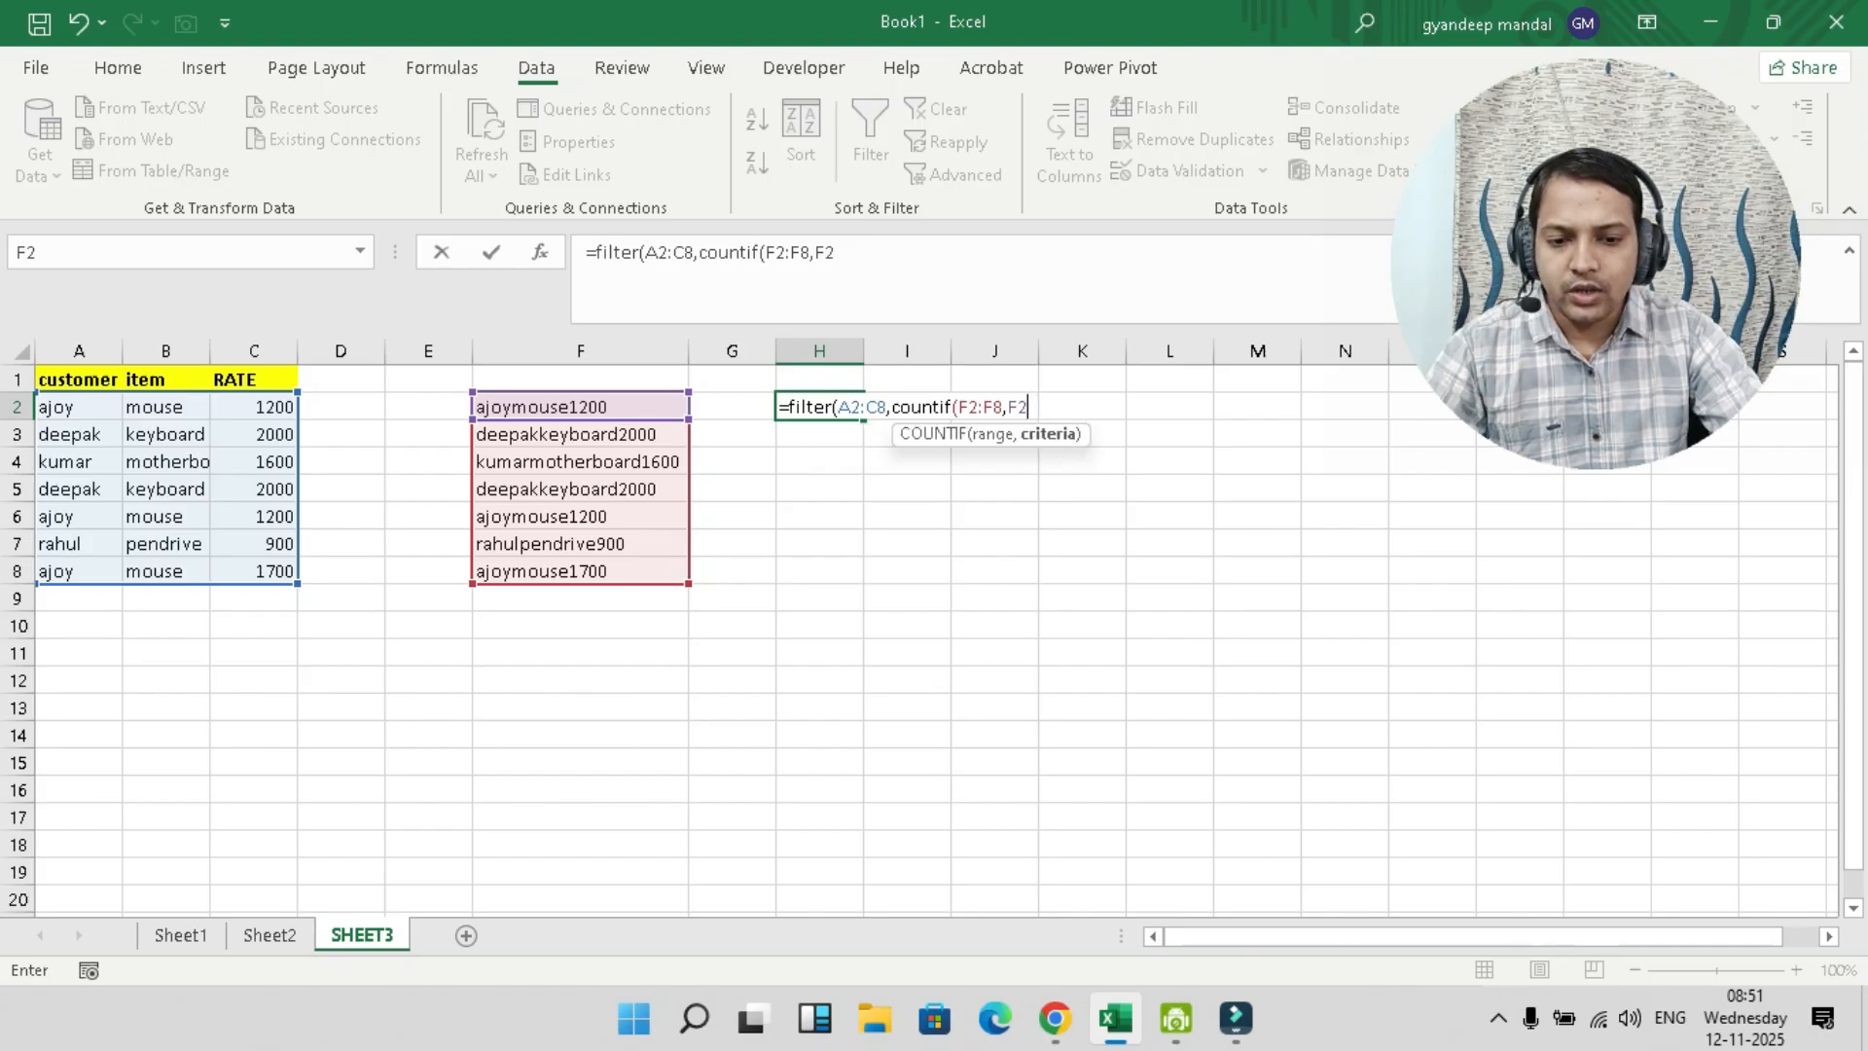
left_click_drag(682, 404, 686, 575)
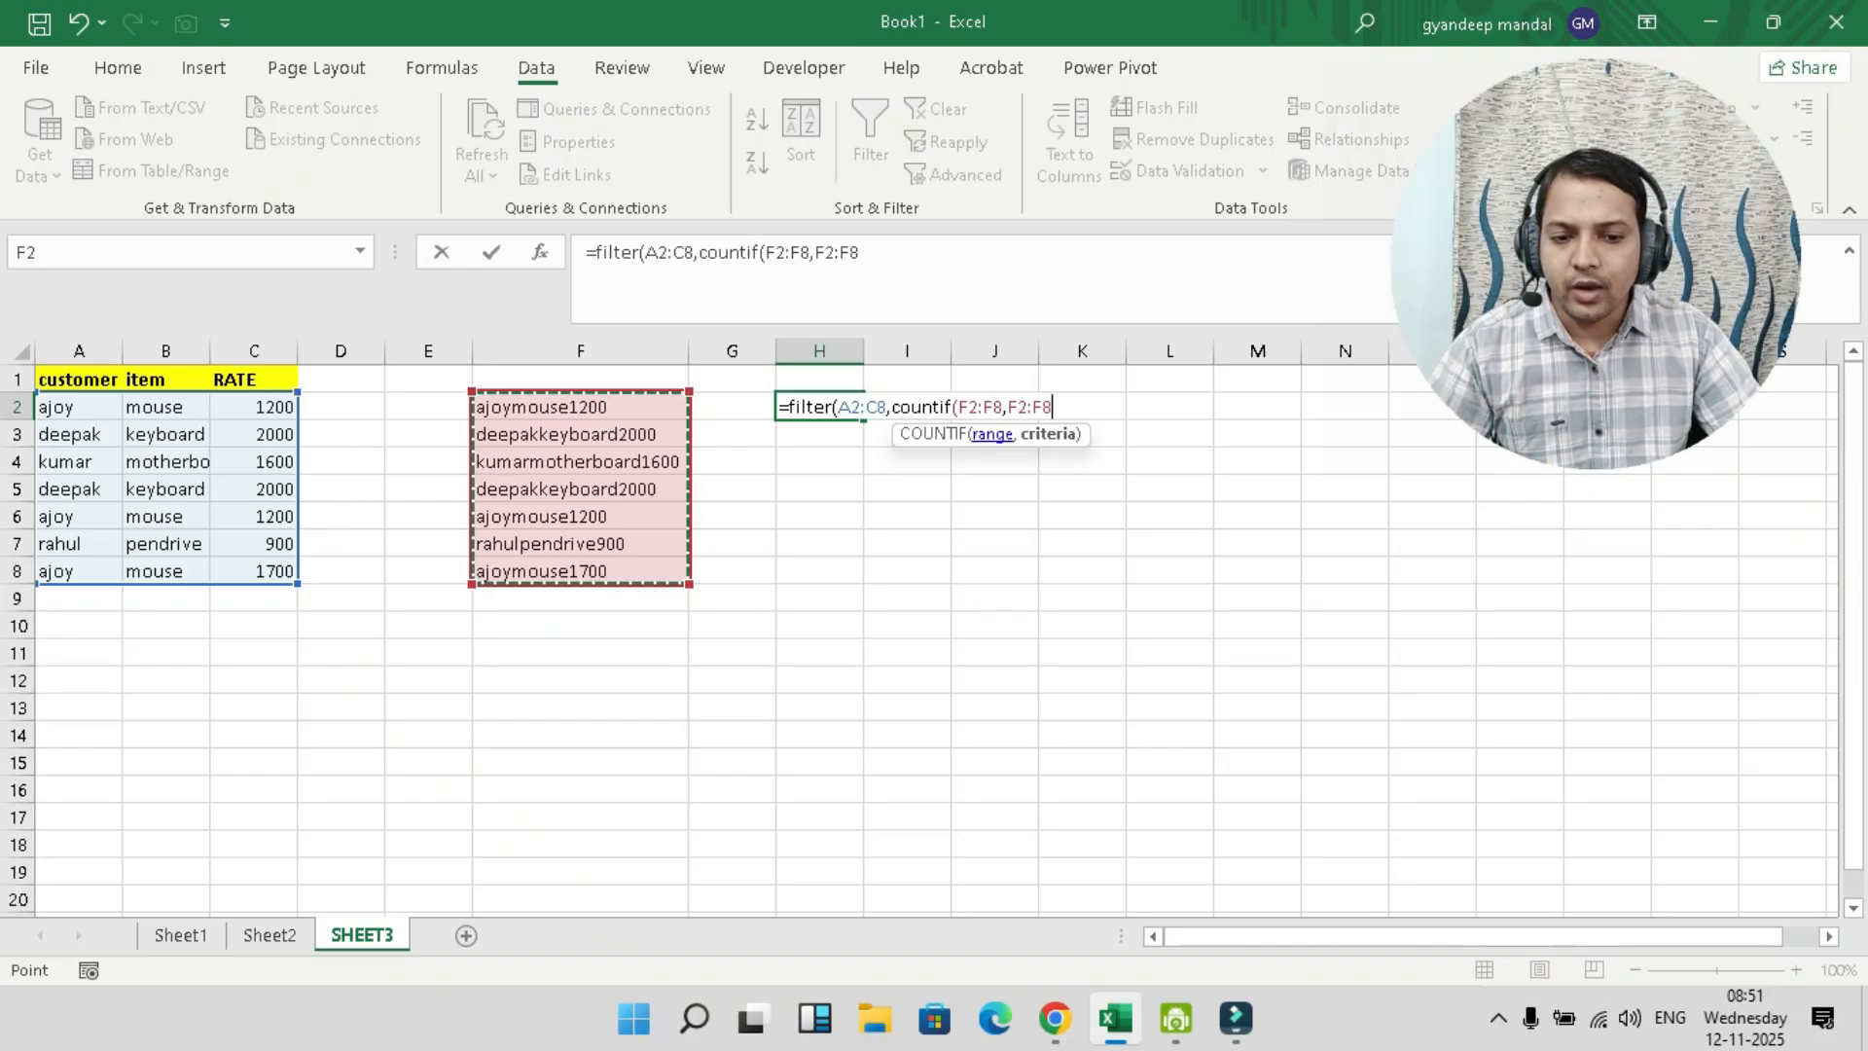
type(")")
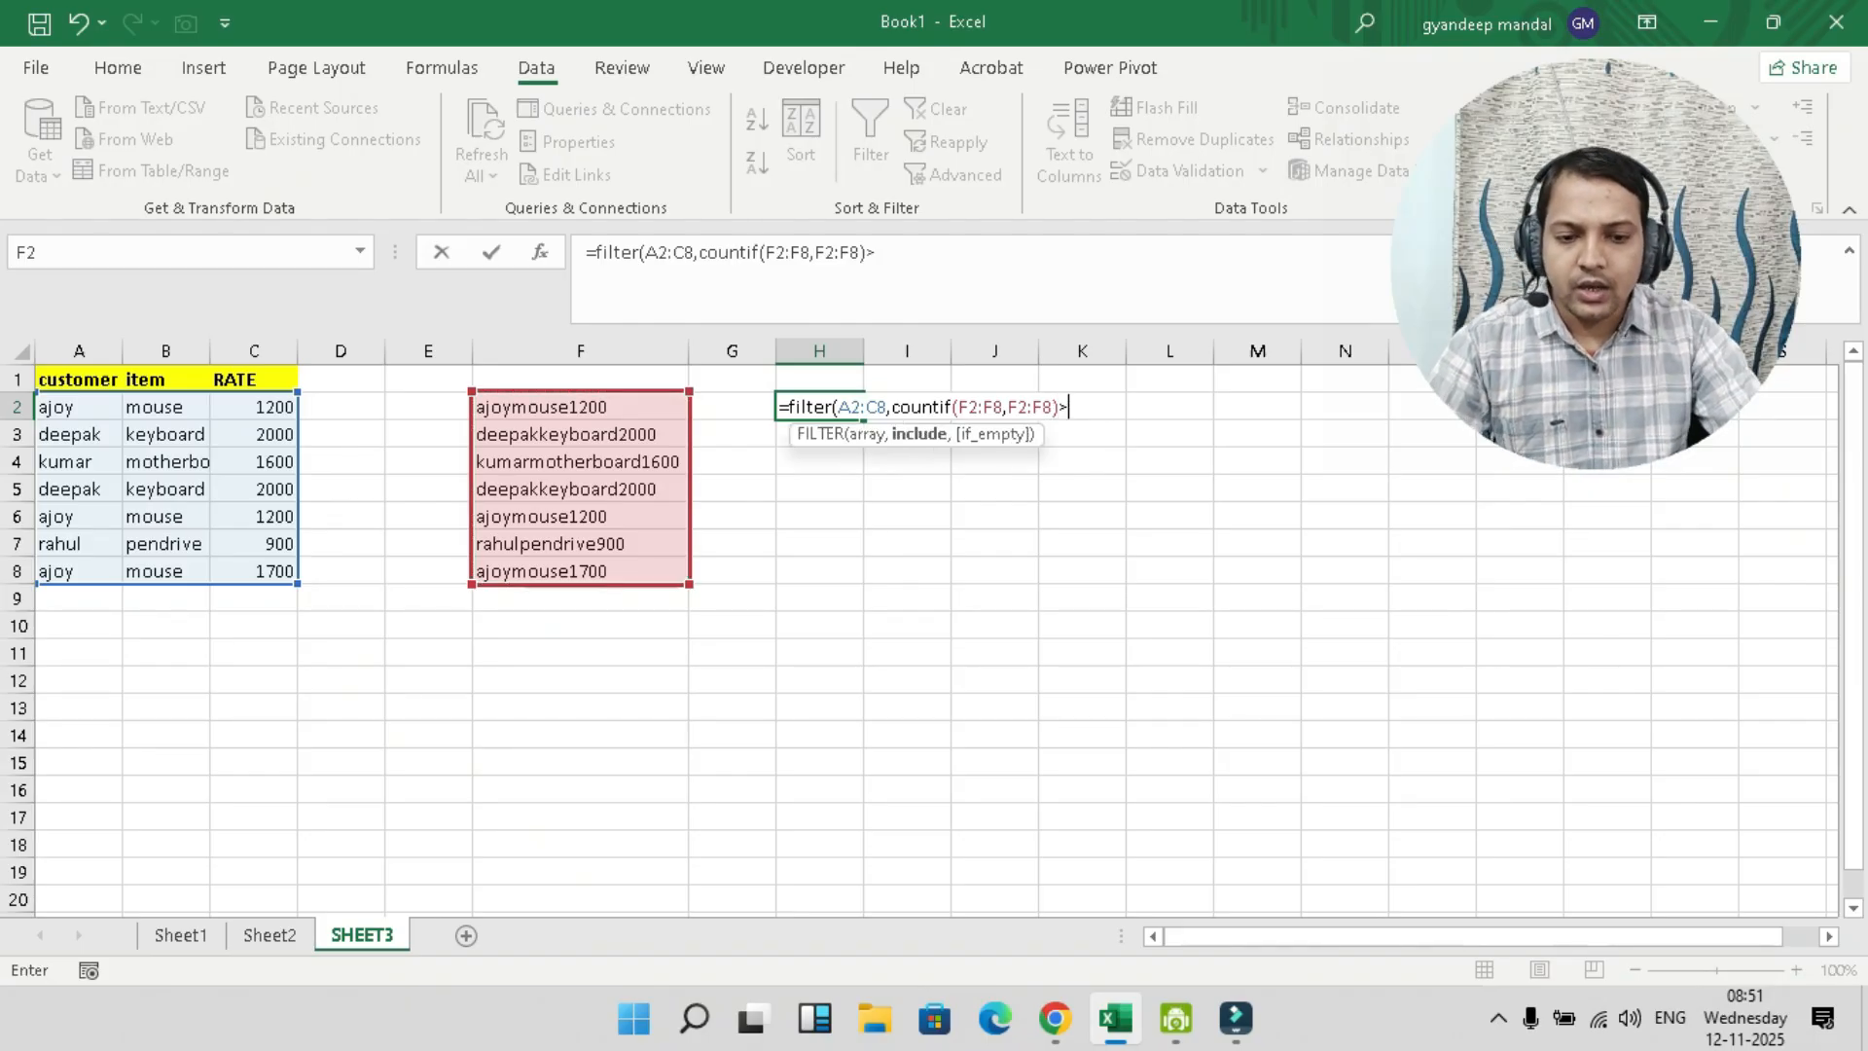
- Complete the FILTER formula with the condition >1 and an empty string "" as the if_empty value, and enter it
type(">1")
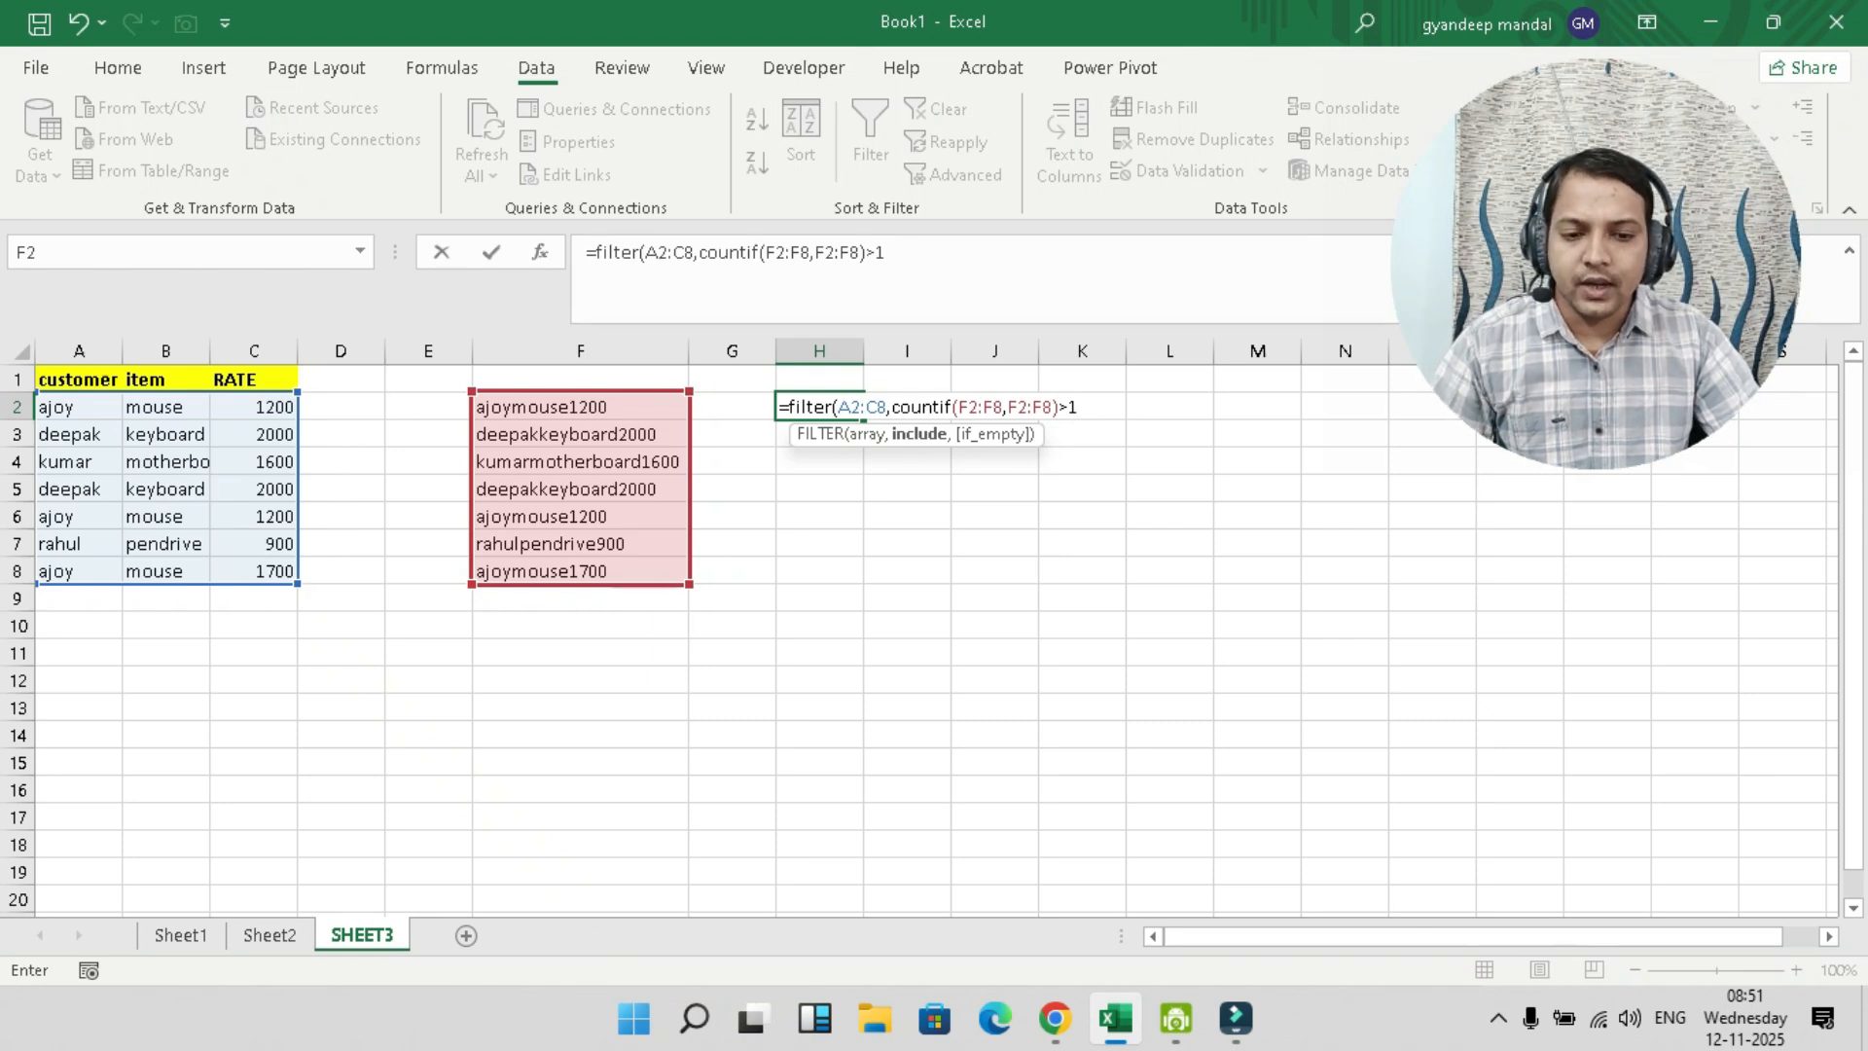
type(",")
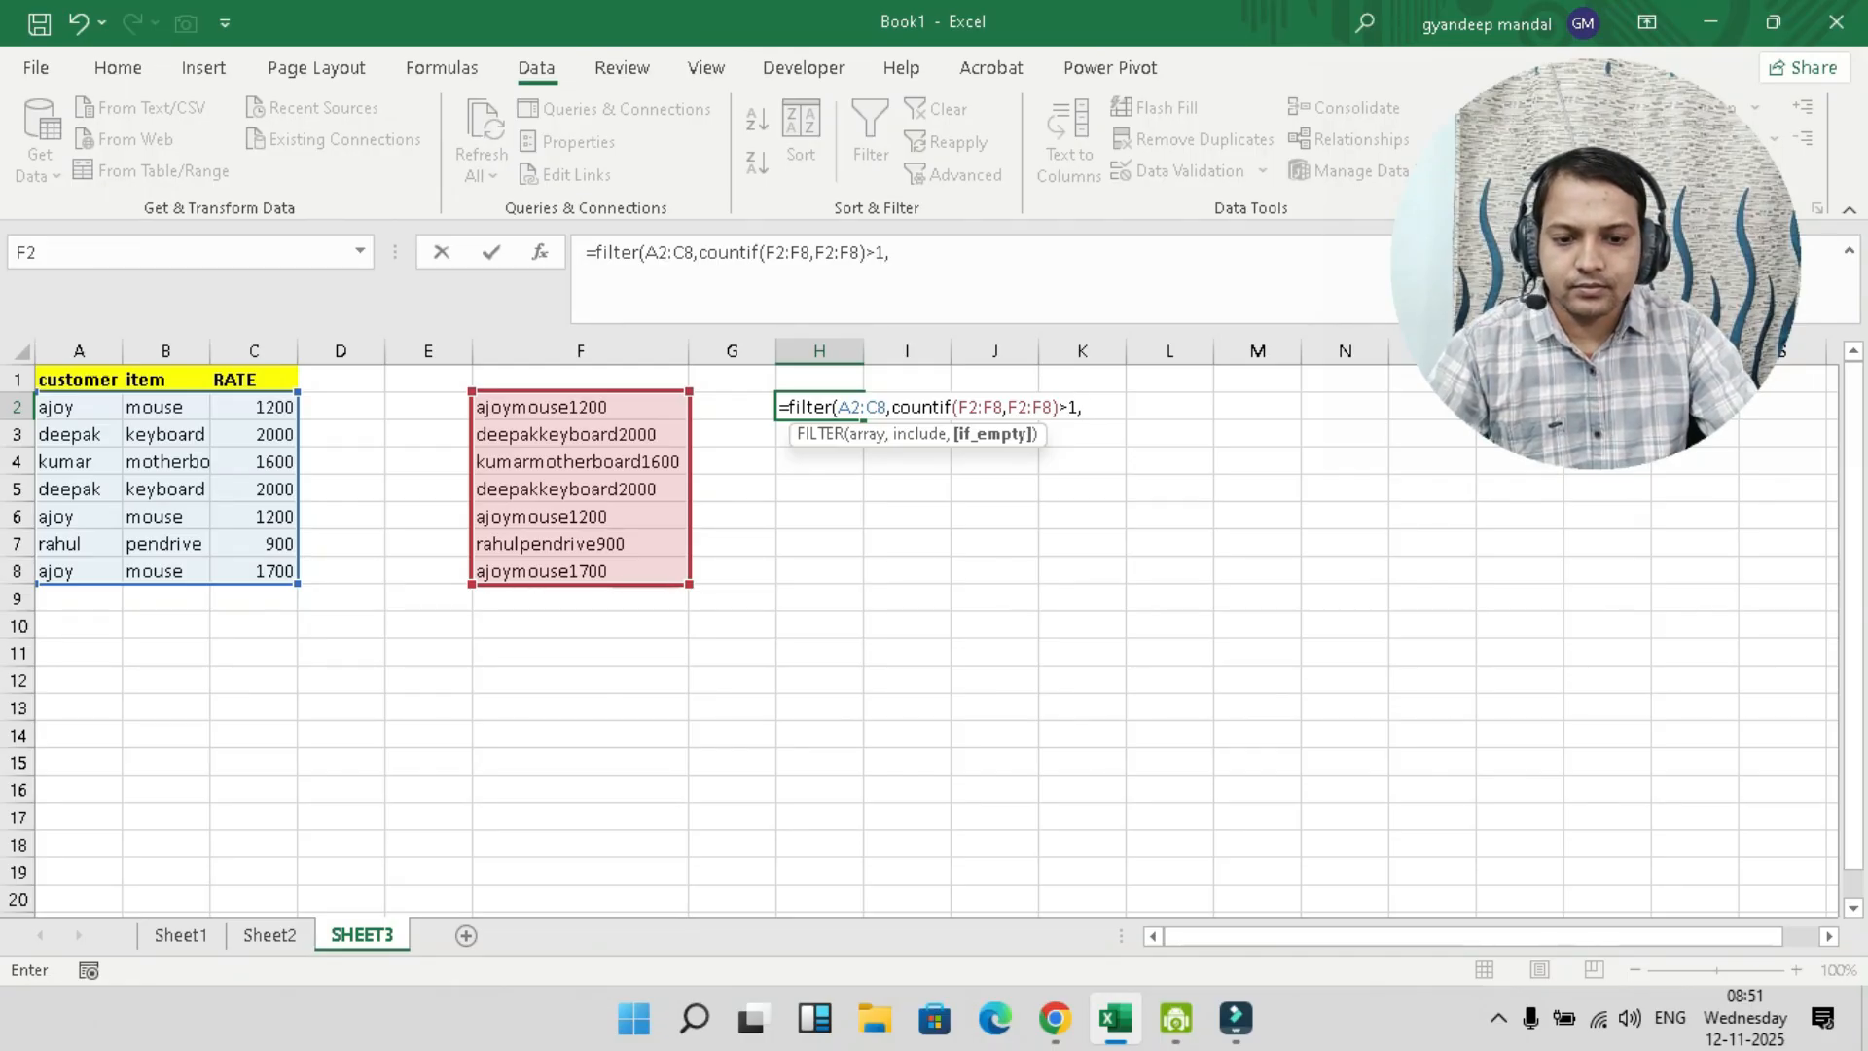
type("\"\")")
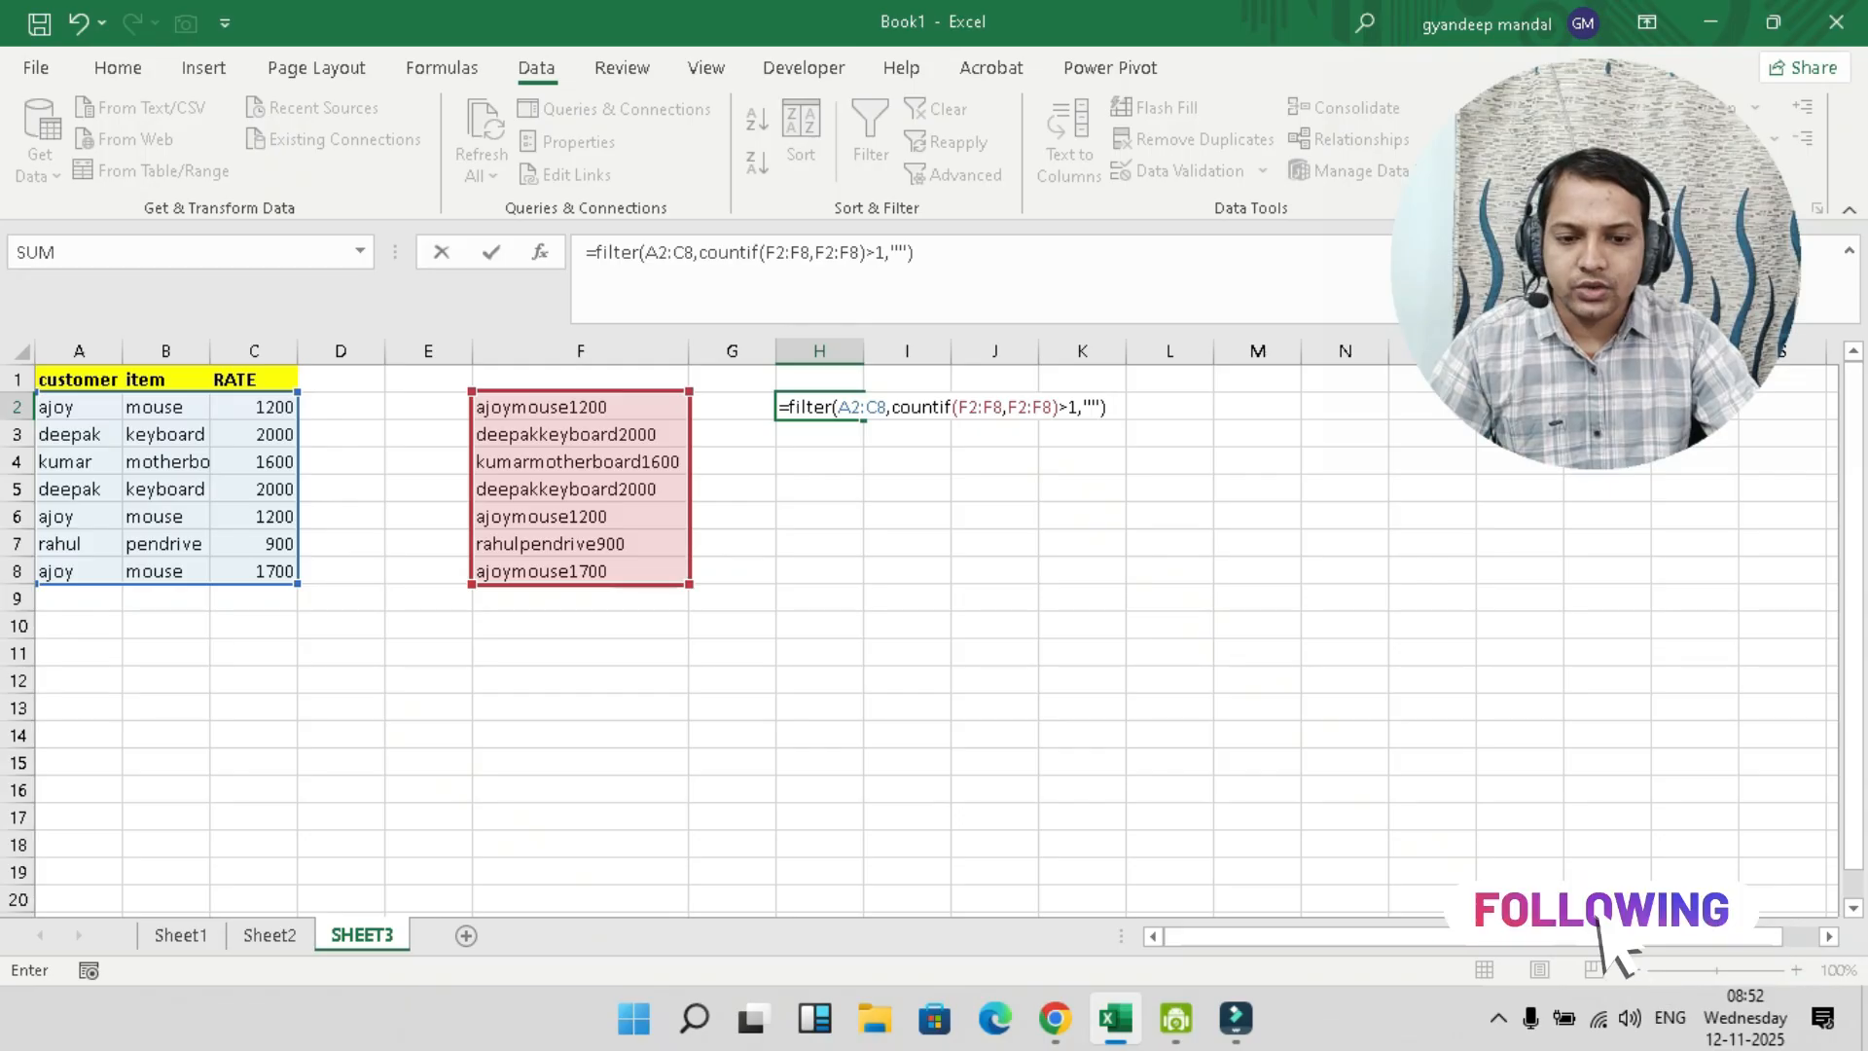
key("Return")
left_click(819, 572)
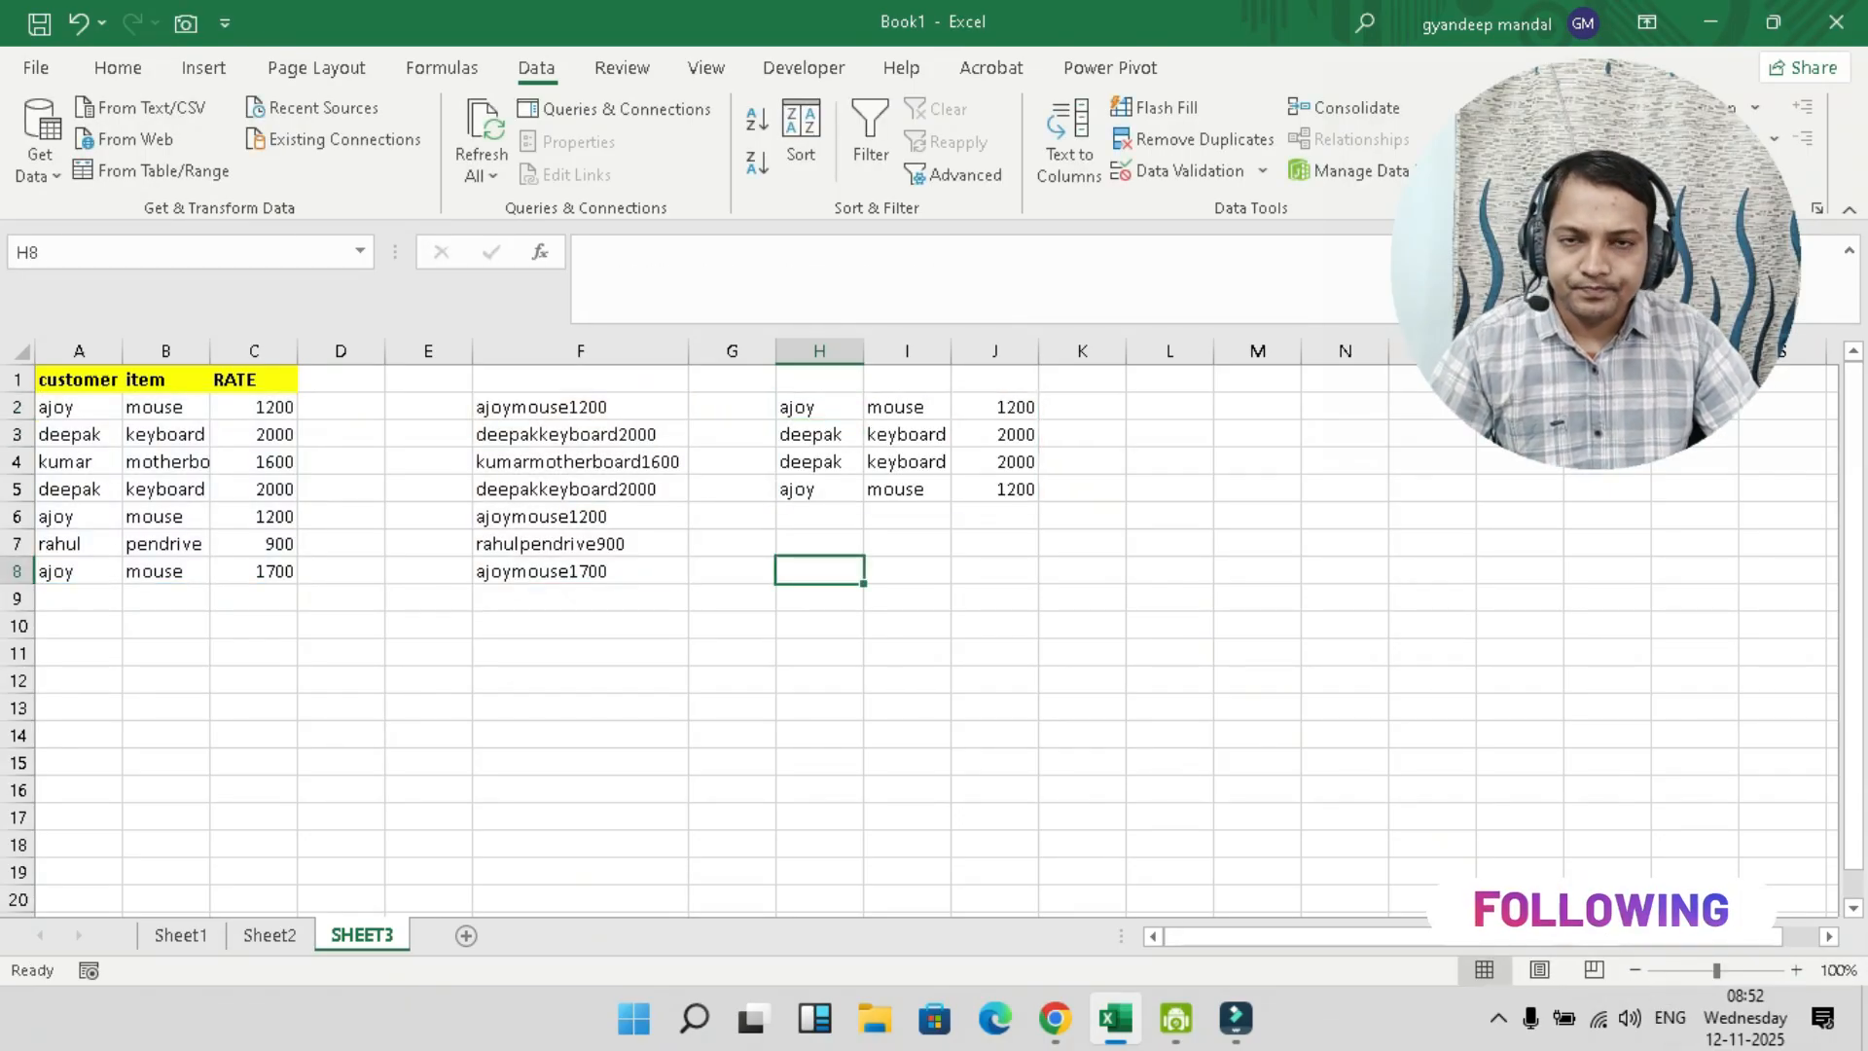
- Examine the duplicate records returned in H2:J5 and the FILTER formula in H2
left_click_drag(819, 406, 994, 407)
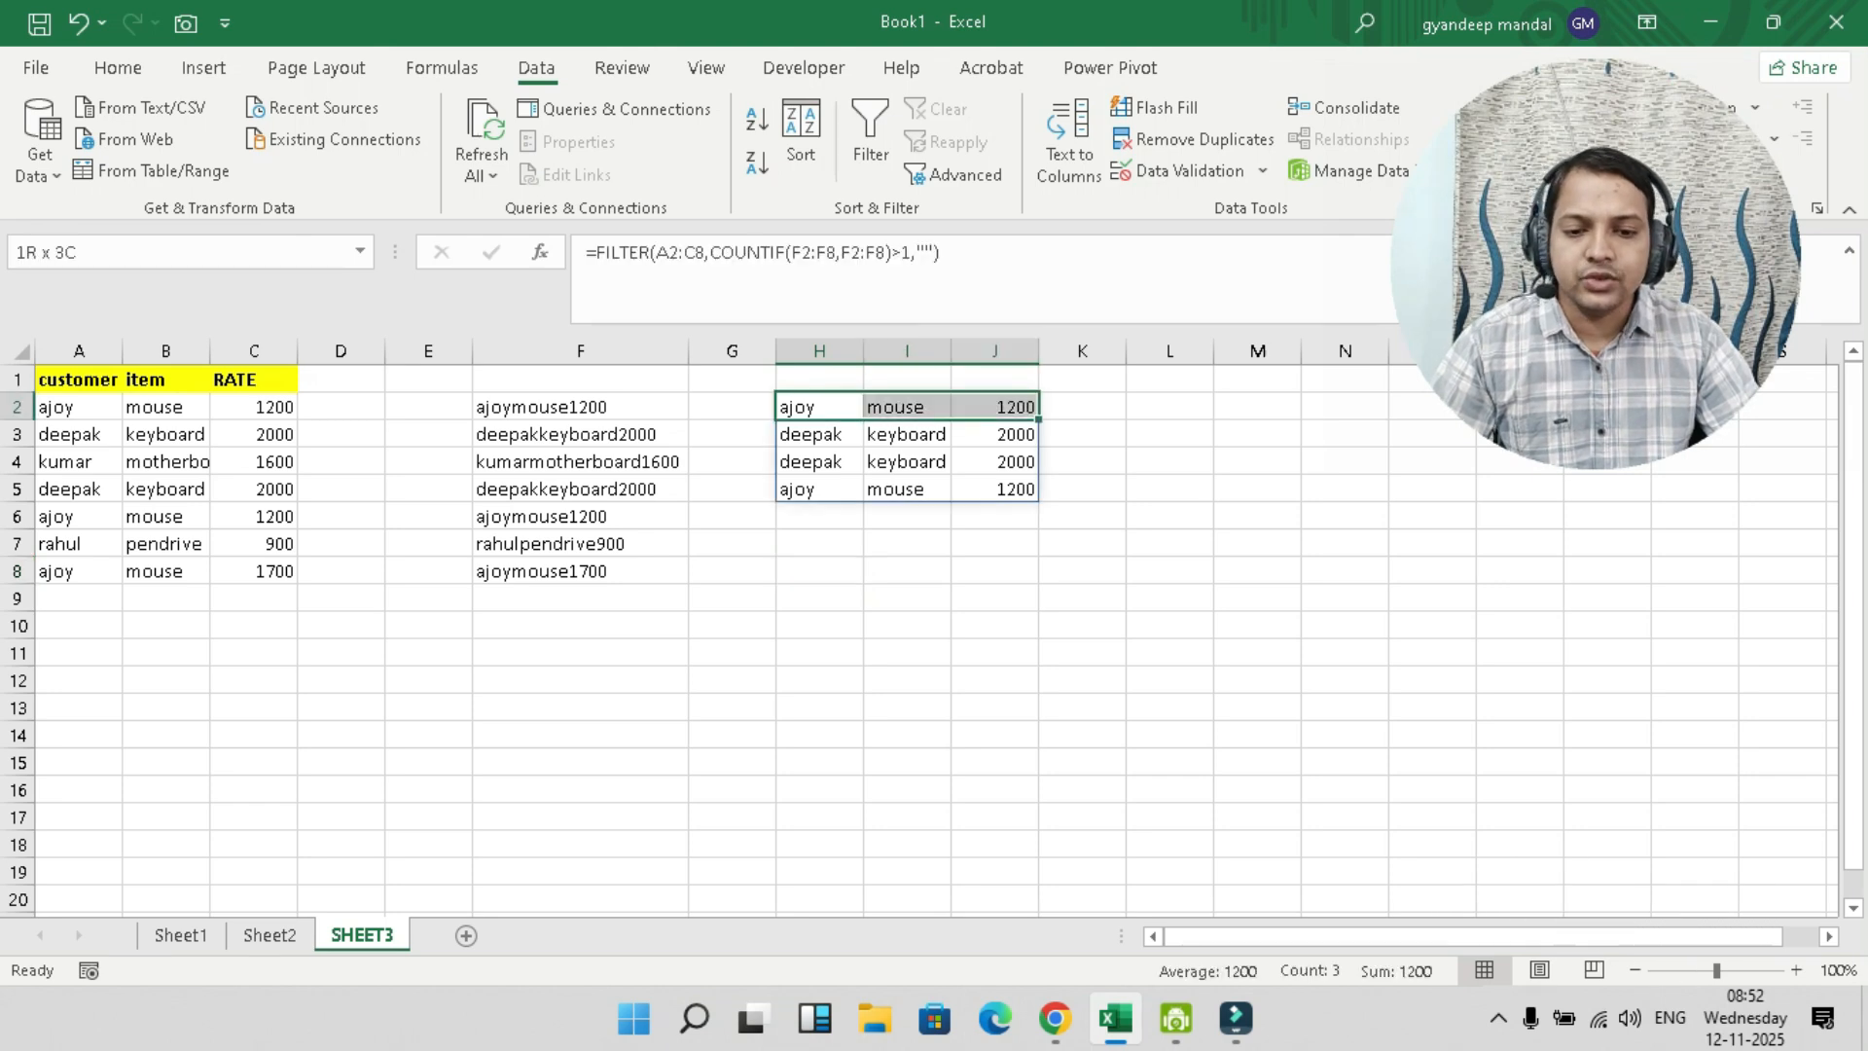
left_click_drag(819, 434, 995, 489)
left_click(907, 626)
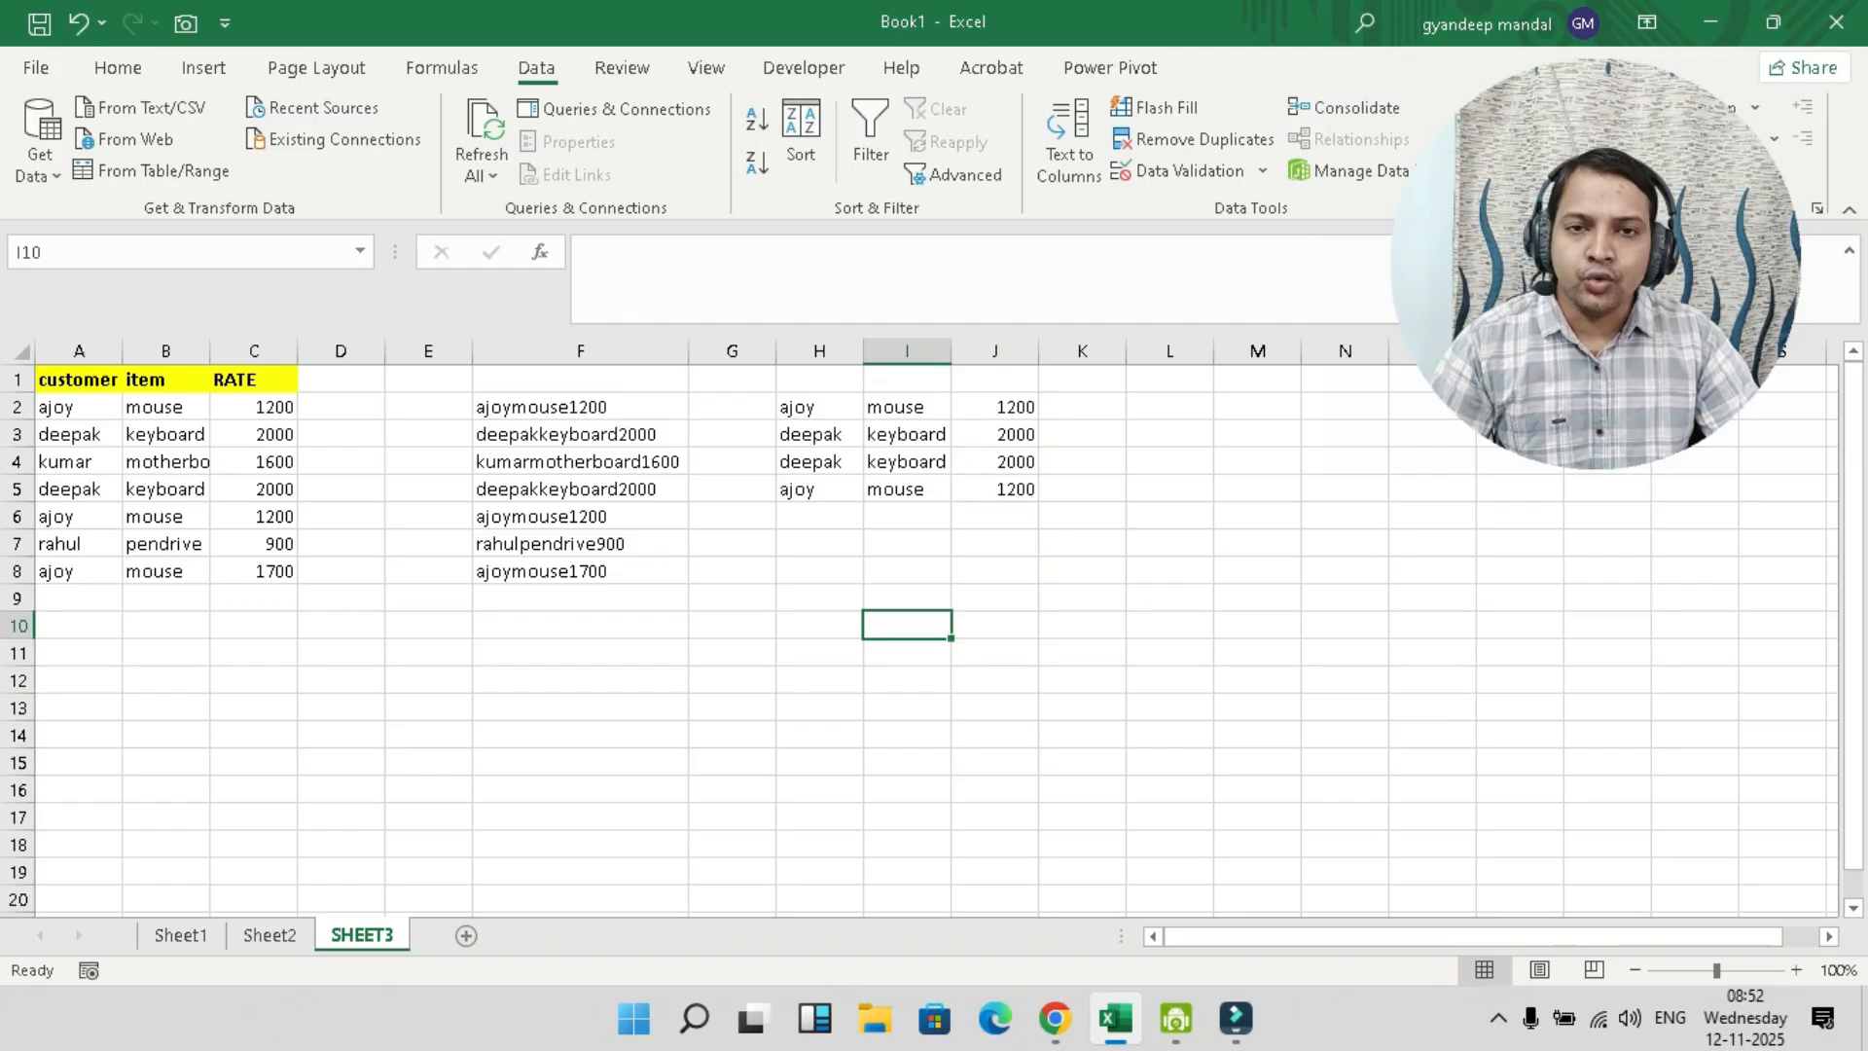
left_click(820, 407)
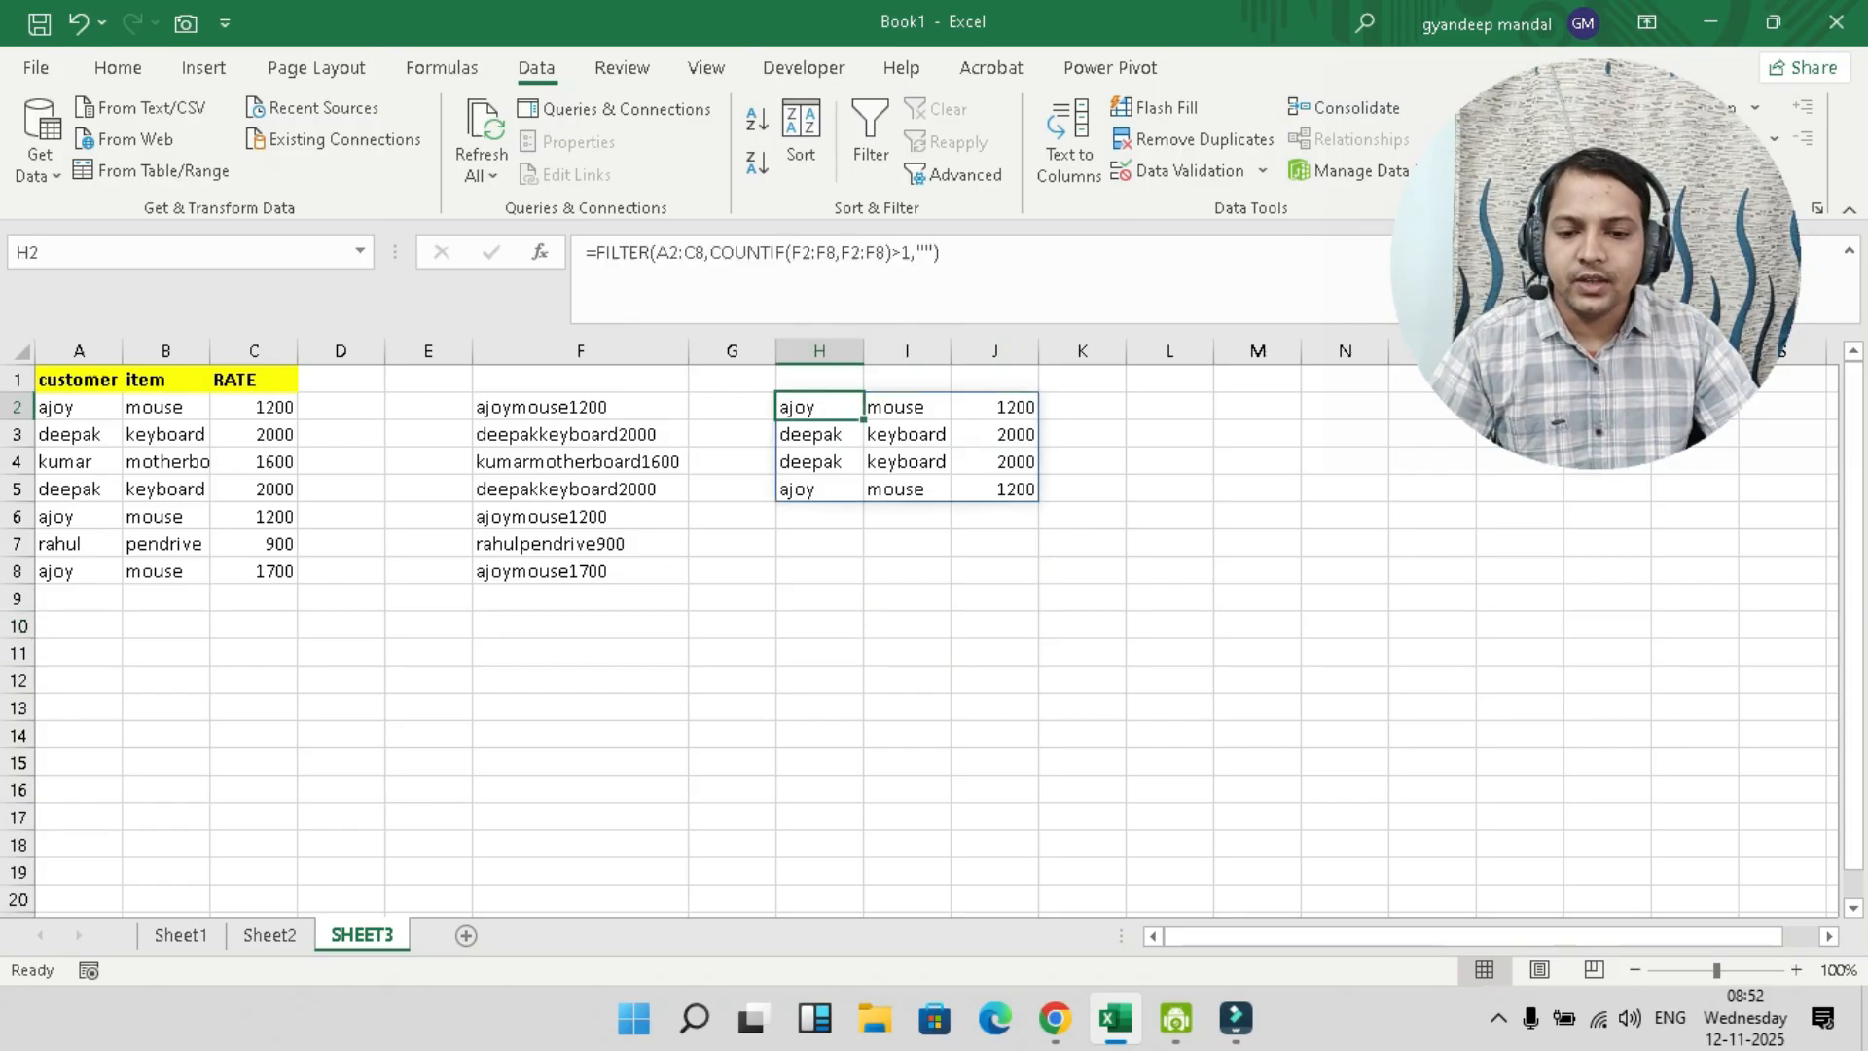